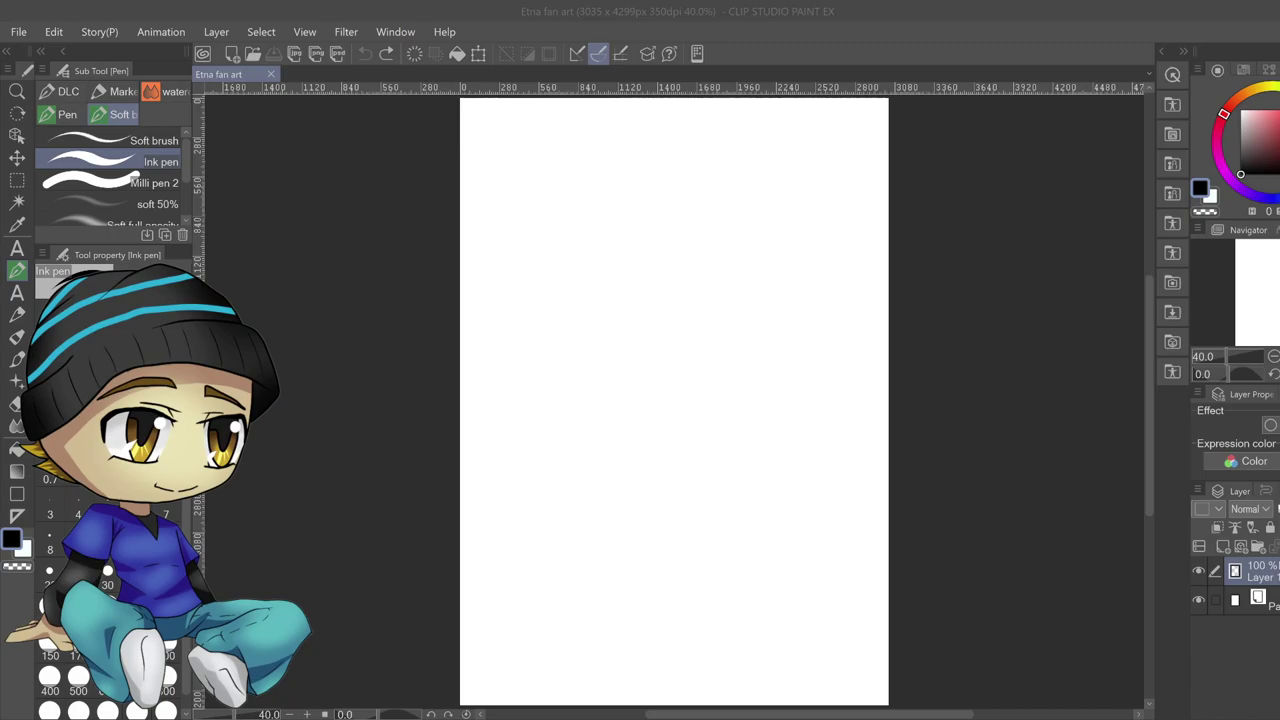
# Add the body-type material "3D drawing figure-Ver.2 (Female)" to the blank canvas and collapse the material list
pyautogui.click(1154, 621)
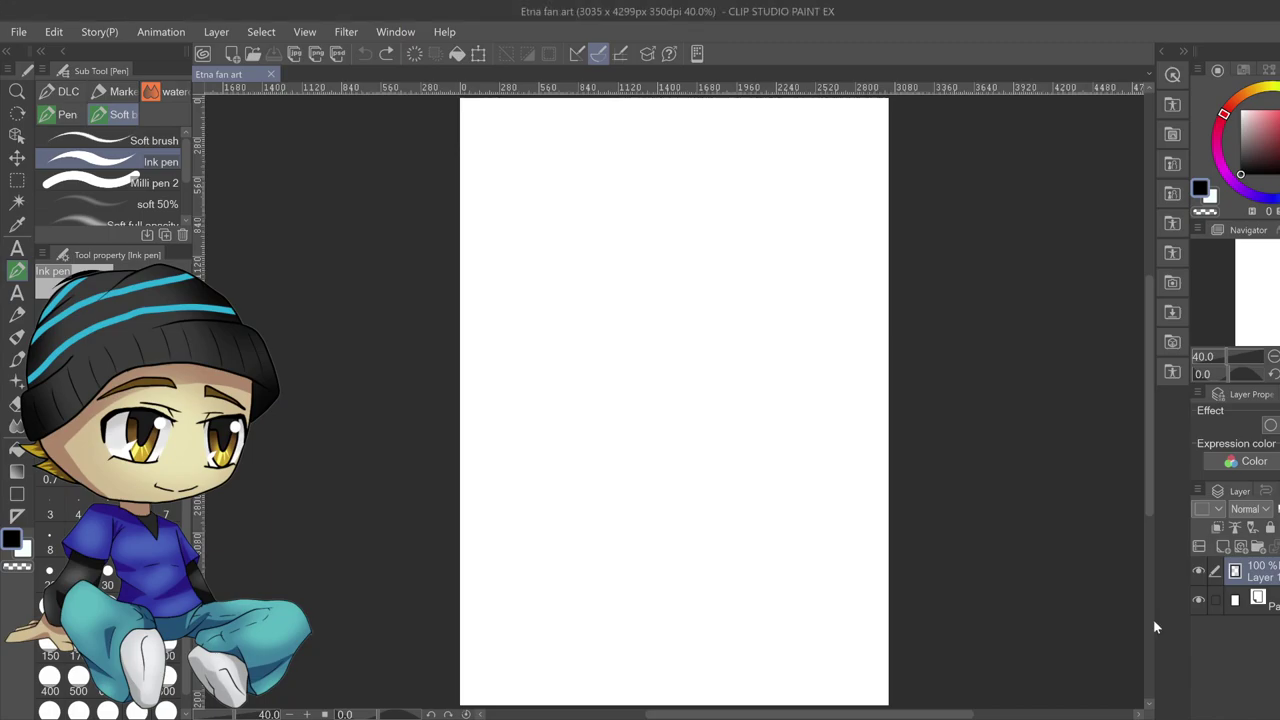
pyautogui.click(1163, 52)
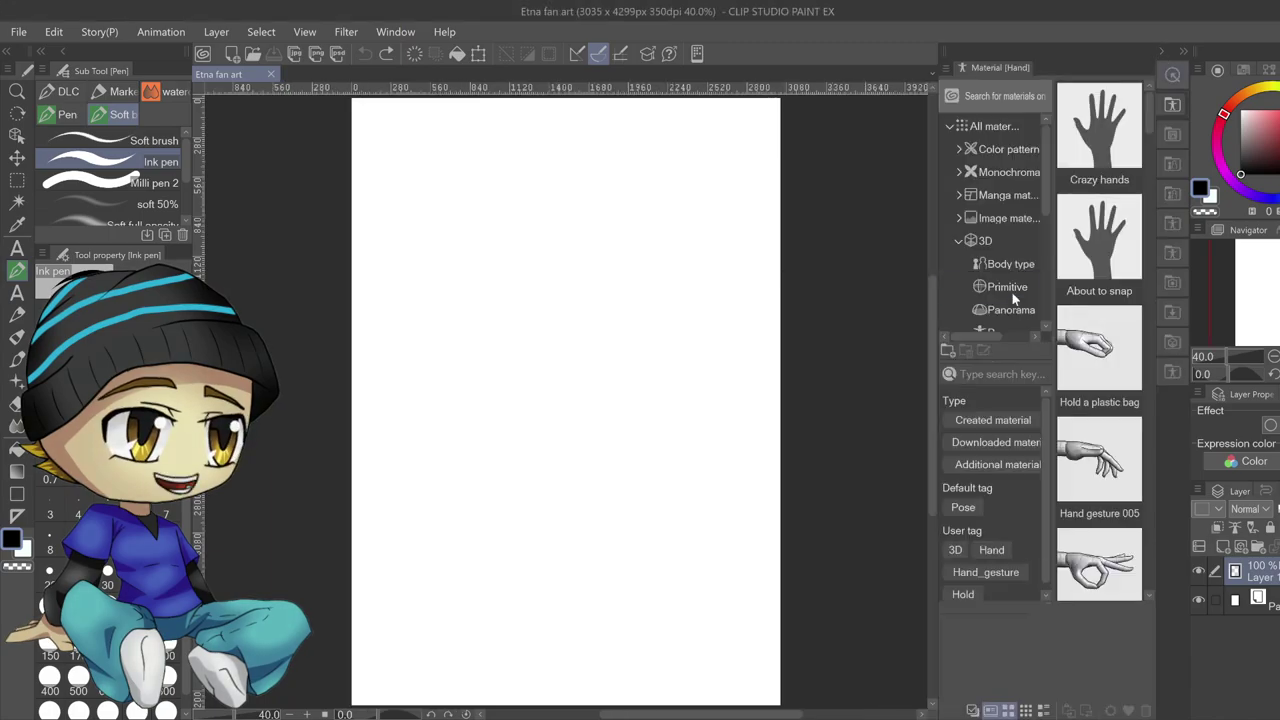
pyautogui.click(1015, 266)
pyautogui.moveTo(1150, 120); pyautogui.dragTo(1149, 520)
pyautogui.moveTo(1100, 444); pyautogui.dragTo(566, 485)
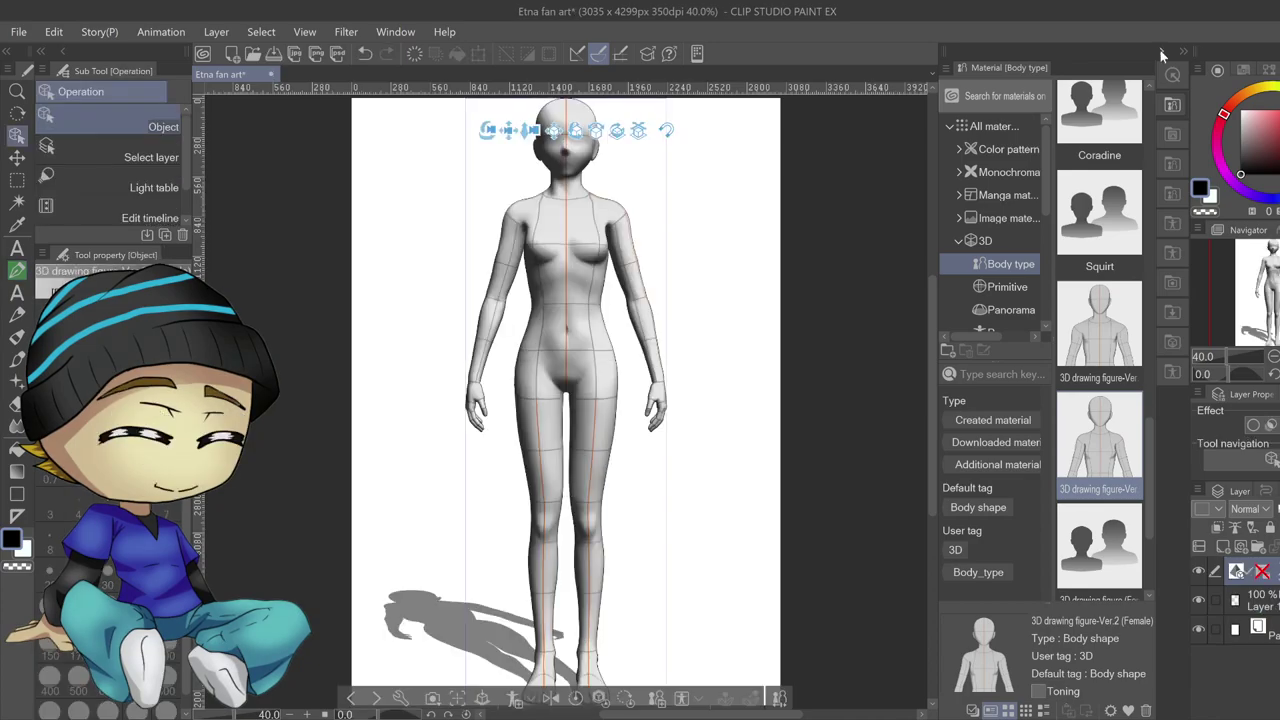
pyautogui.click(1160, 50)
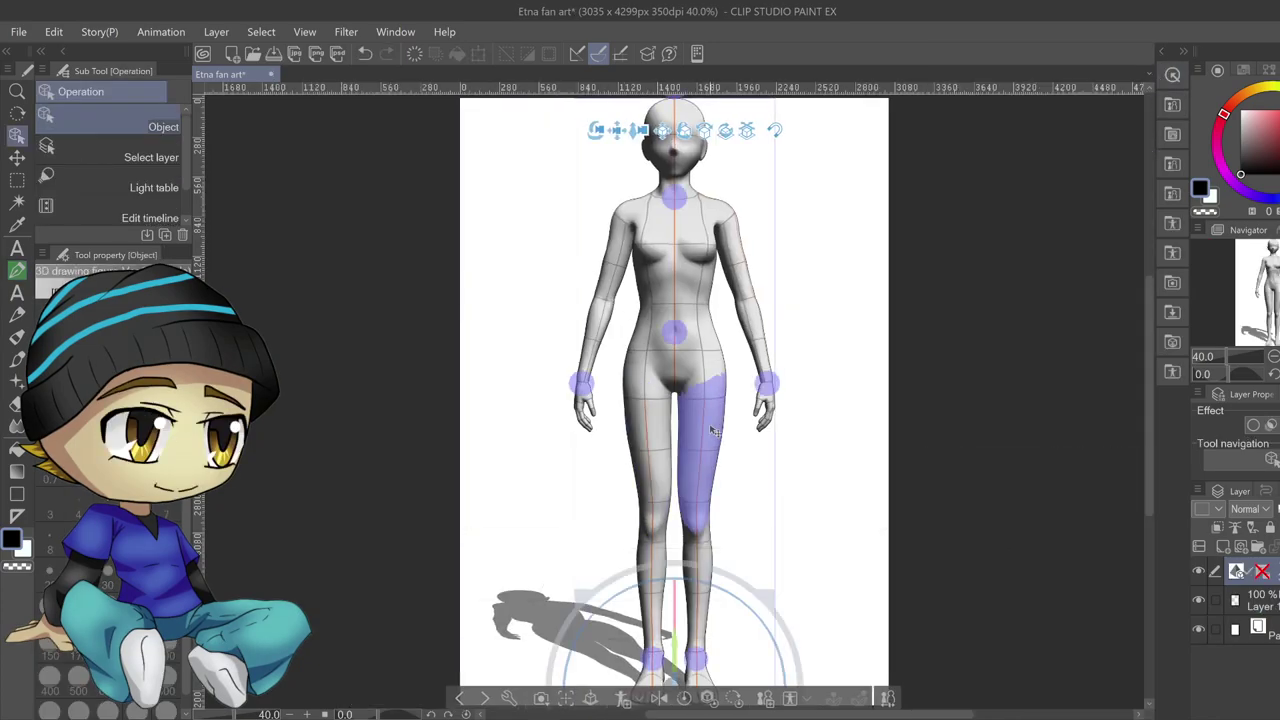
# Swing both of the 3D figure's thighs outward at the hips to set a wide-legged stance
pyautogui.click(670, 440)
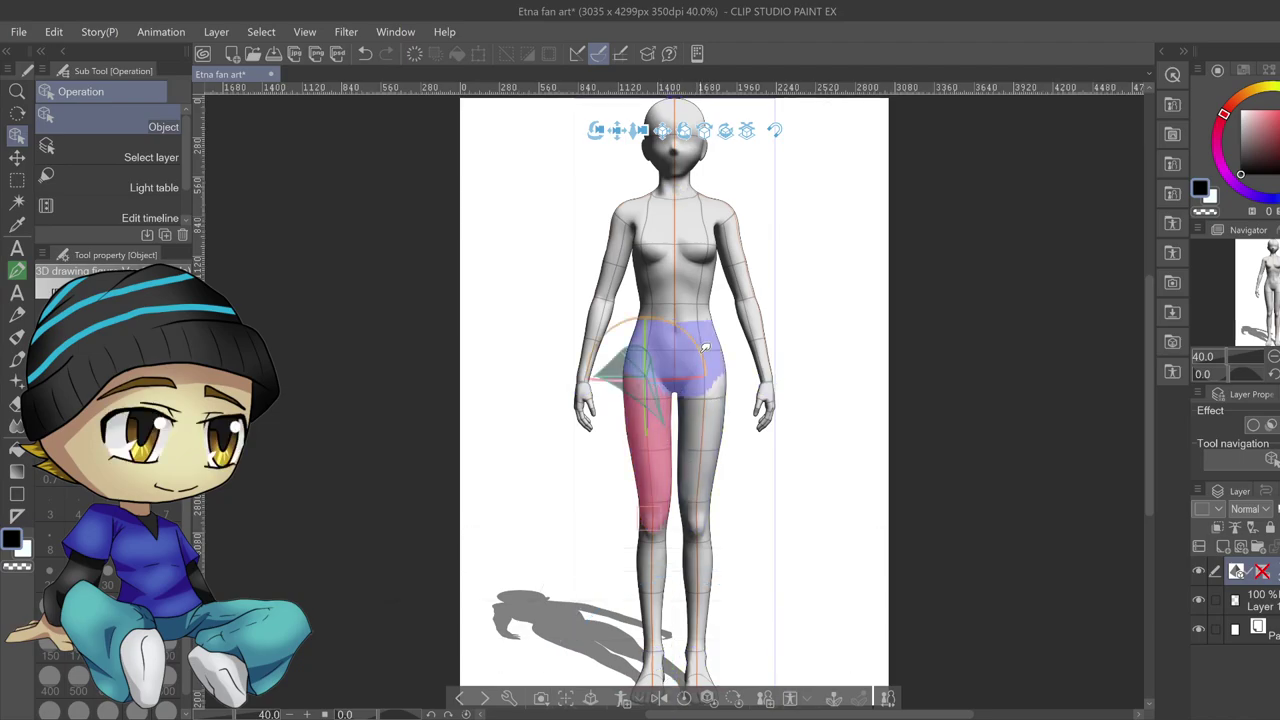
pyautogui.moveTo(705, 348); pyautogui.dragTo(714, 366)
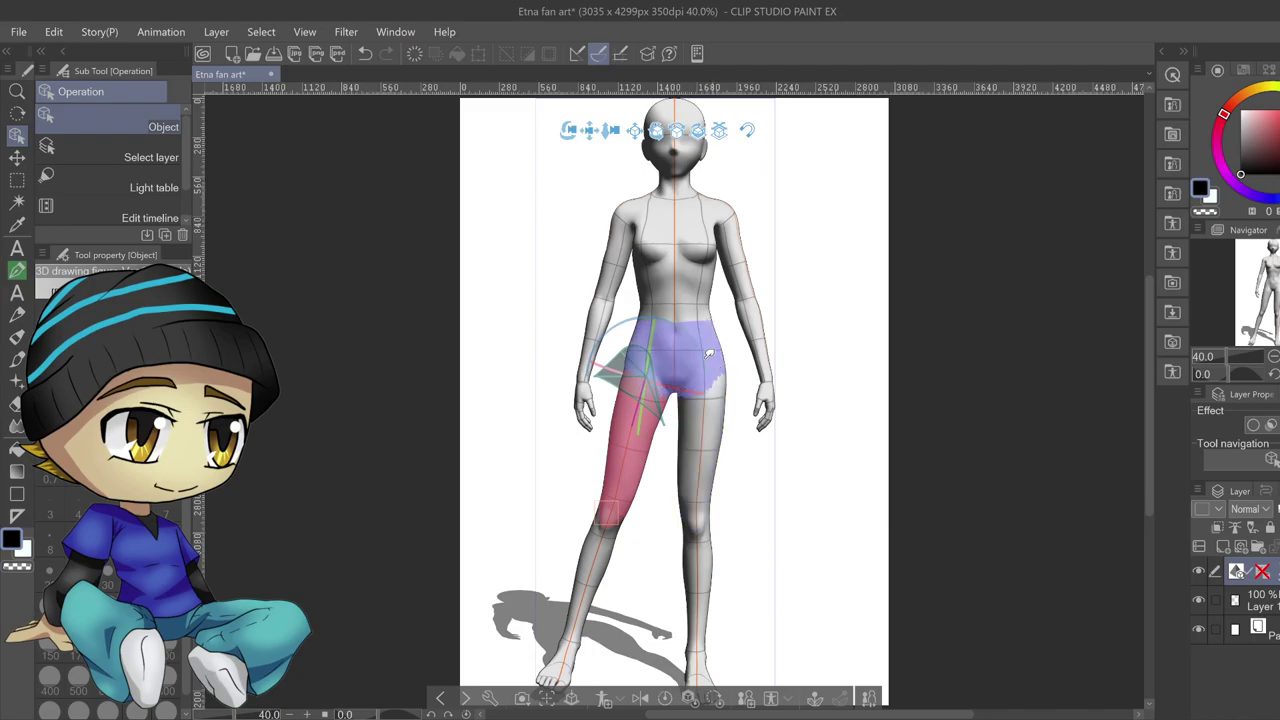
pyautogui.moveTo(699, 337); pyautogui.dragTo(705, 347)
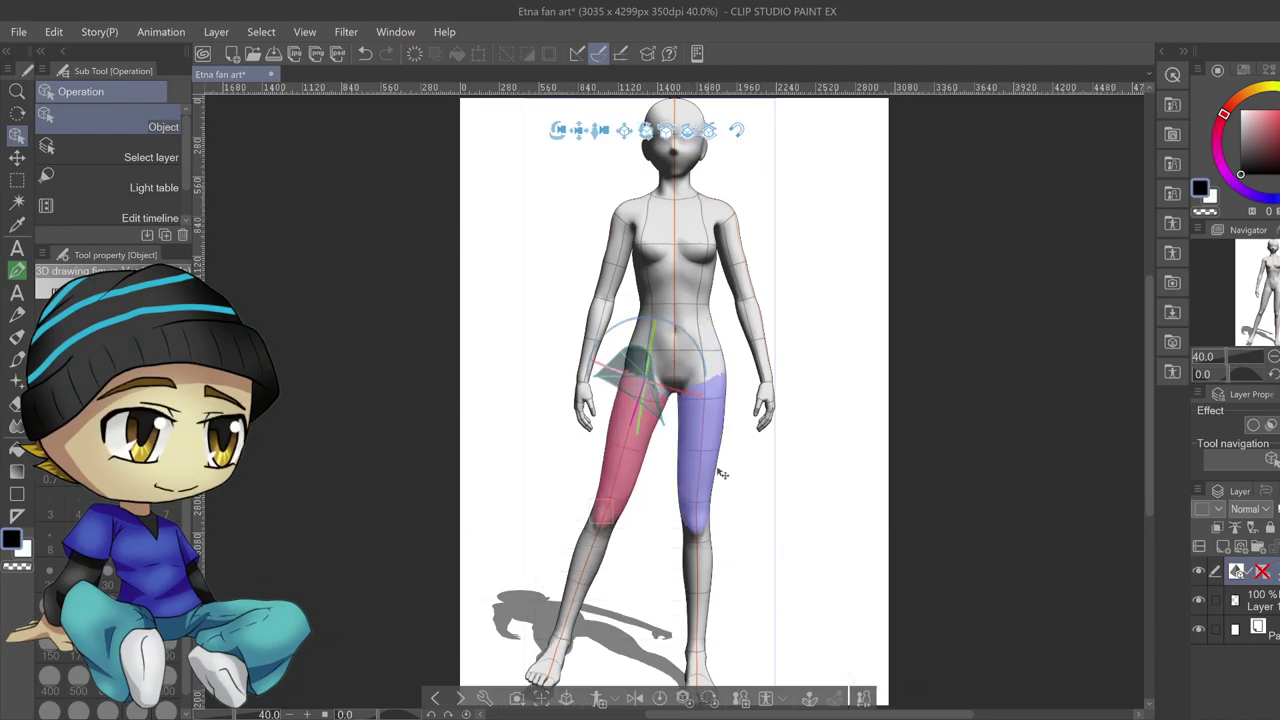
pyautogui.click(700, 420)
pyautogui.moveTo(738, 318); pyautogui.dragTo(742, 324)
# Change the 3D view to a raised three-quarter back view and shift the whole figure within the canvas
pyautogui.moveTo(690, 134); pyautogui.dragTo(779, 156)
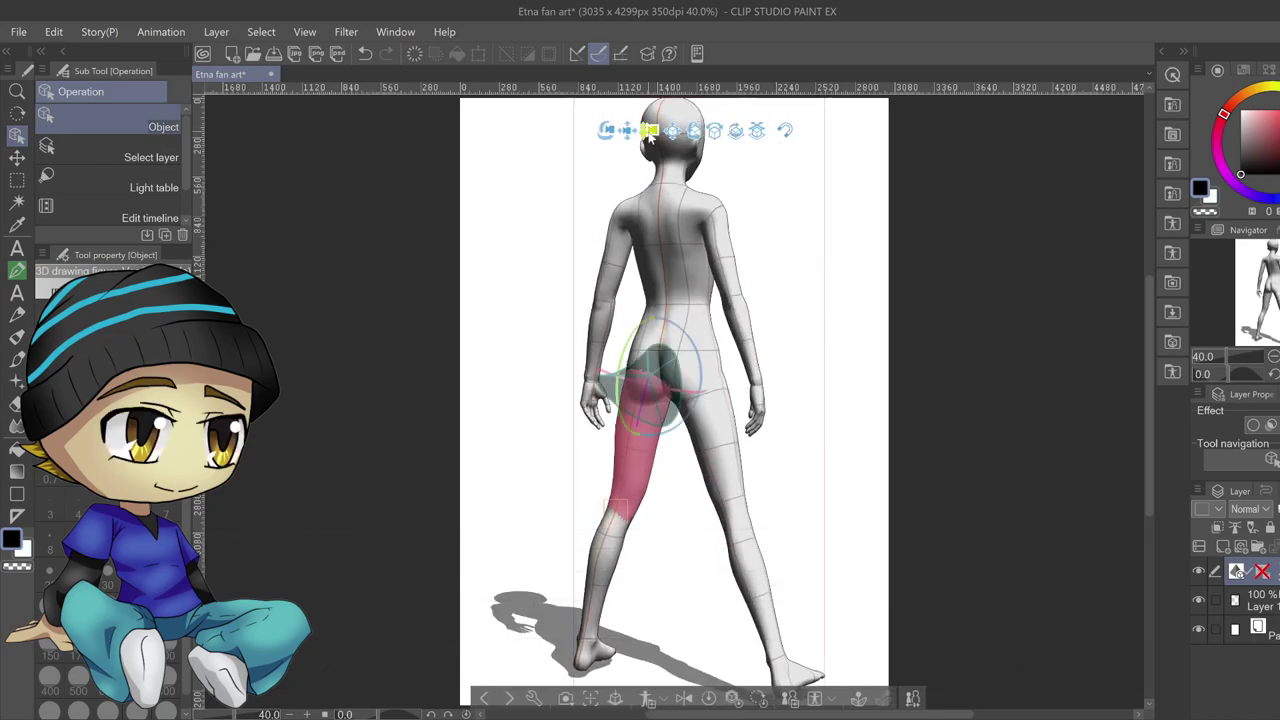
pyautogui.moveTo(607, 132); pyautogui.dragTo(592, 172)
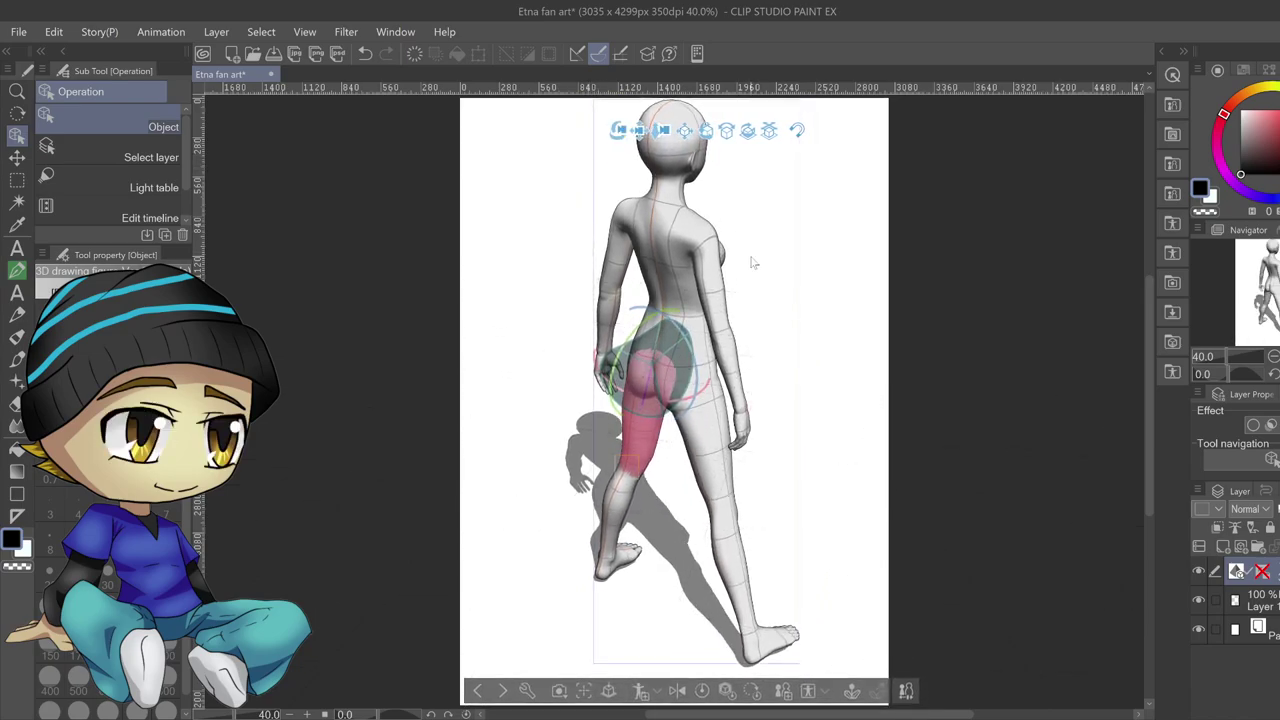
pyautogui.moveTo(621, 163); pyautogui.dragTo(575, 168)
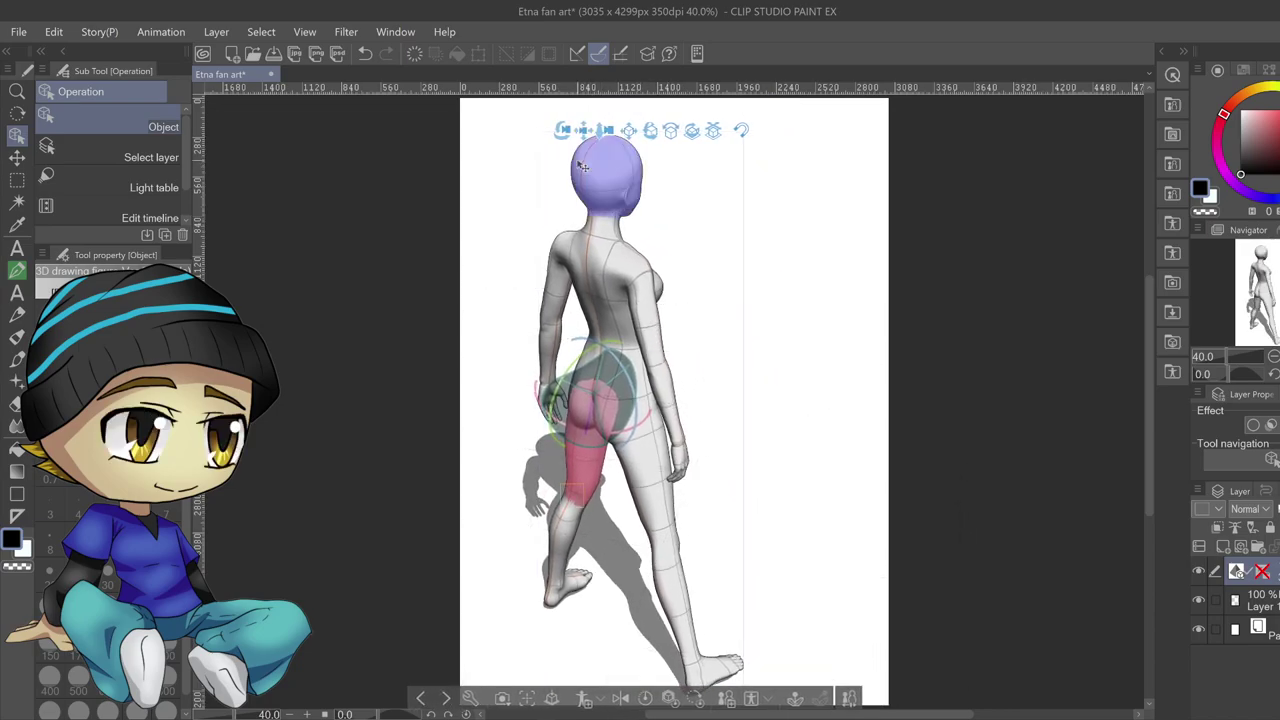
# Twist the figure's chest, then tilt the neck and turn the head toward its right shoulder
pyautogui.click(615, 296)
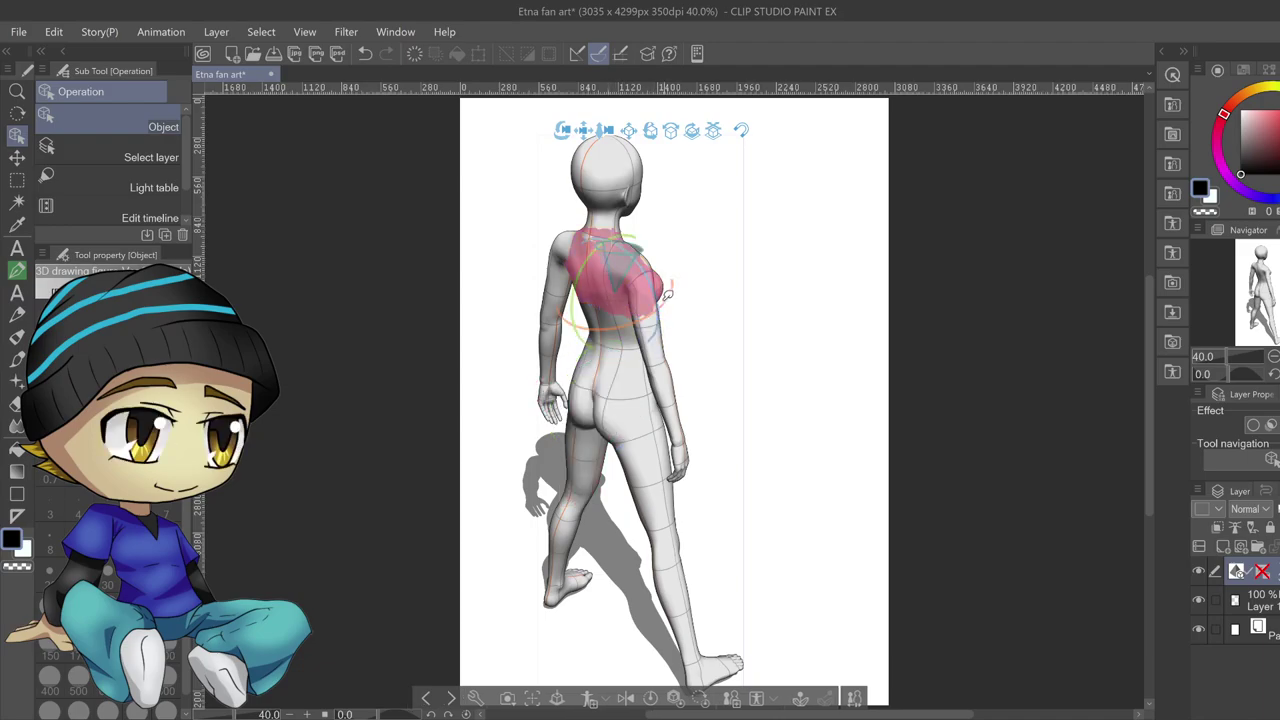
pyautogui.moveTo(660, 290); pyautogui.dragTo(657, 285)
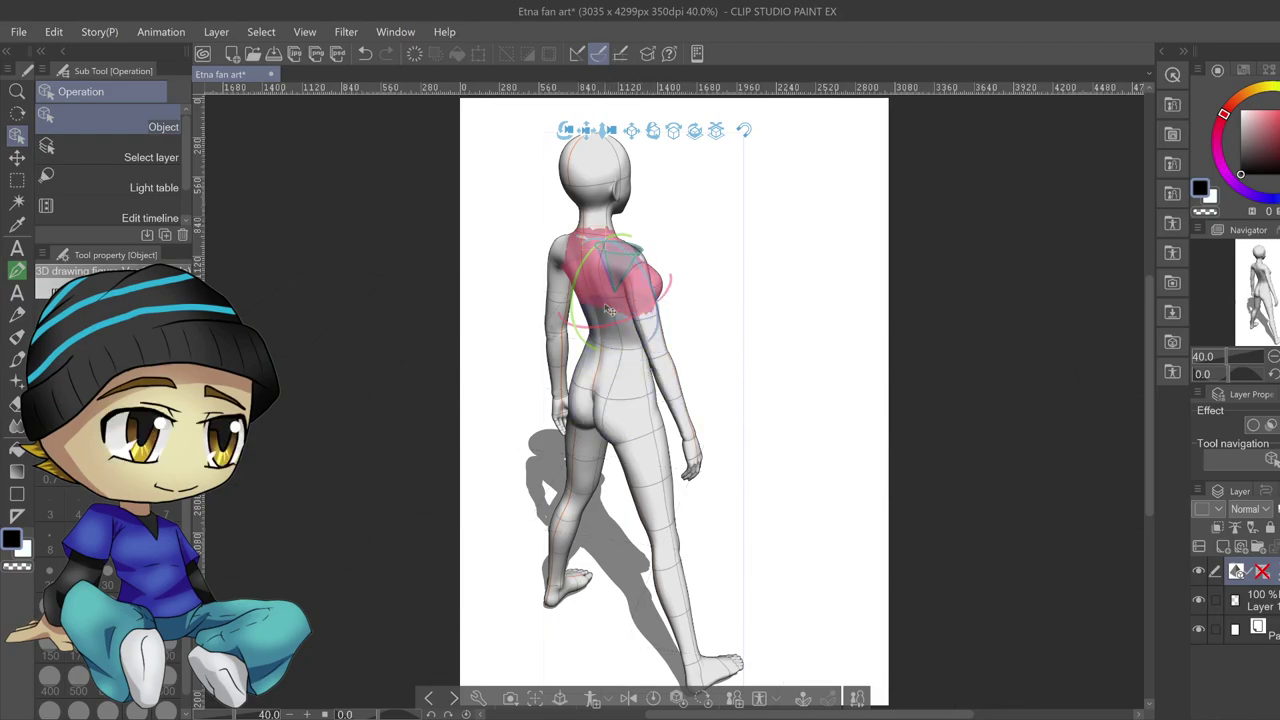
pyautogui.click(601, 227)
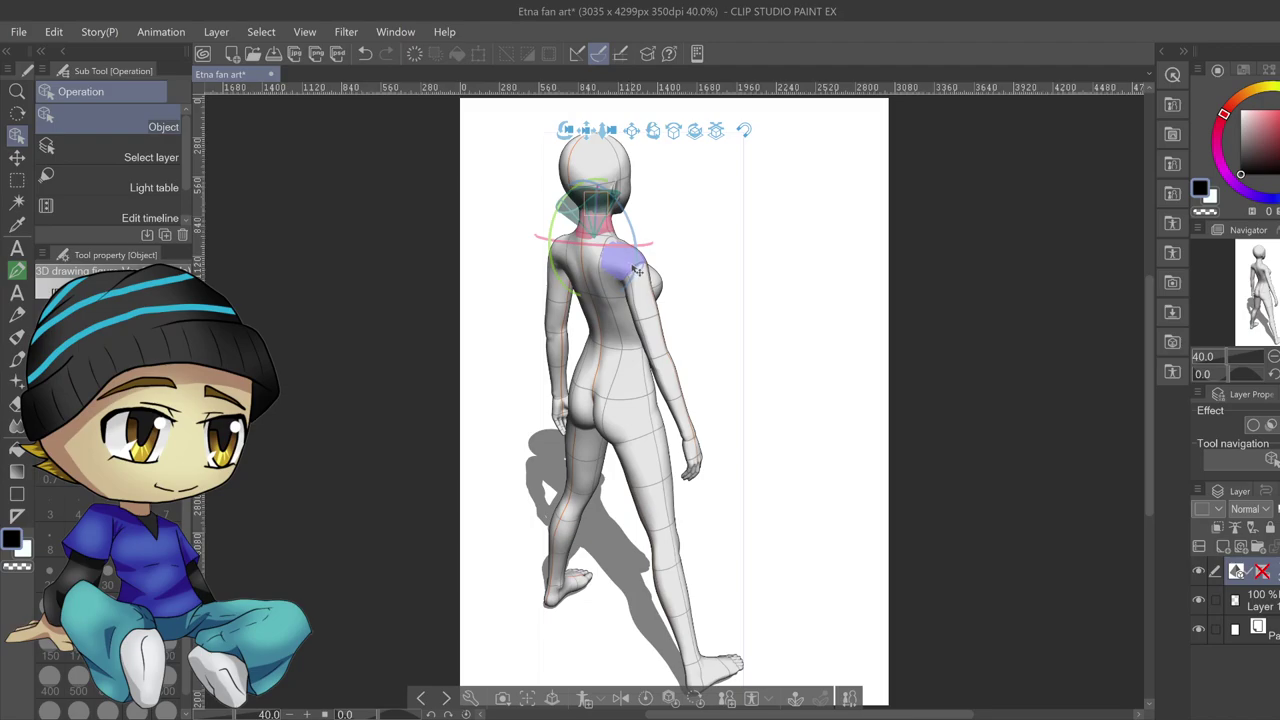
pyautogui.moveTo(635, 221); pyautogui.dragTo(637, 224)
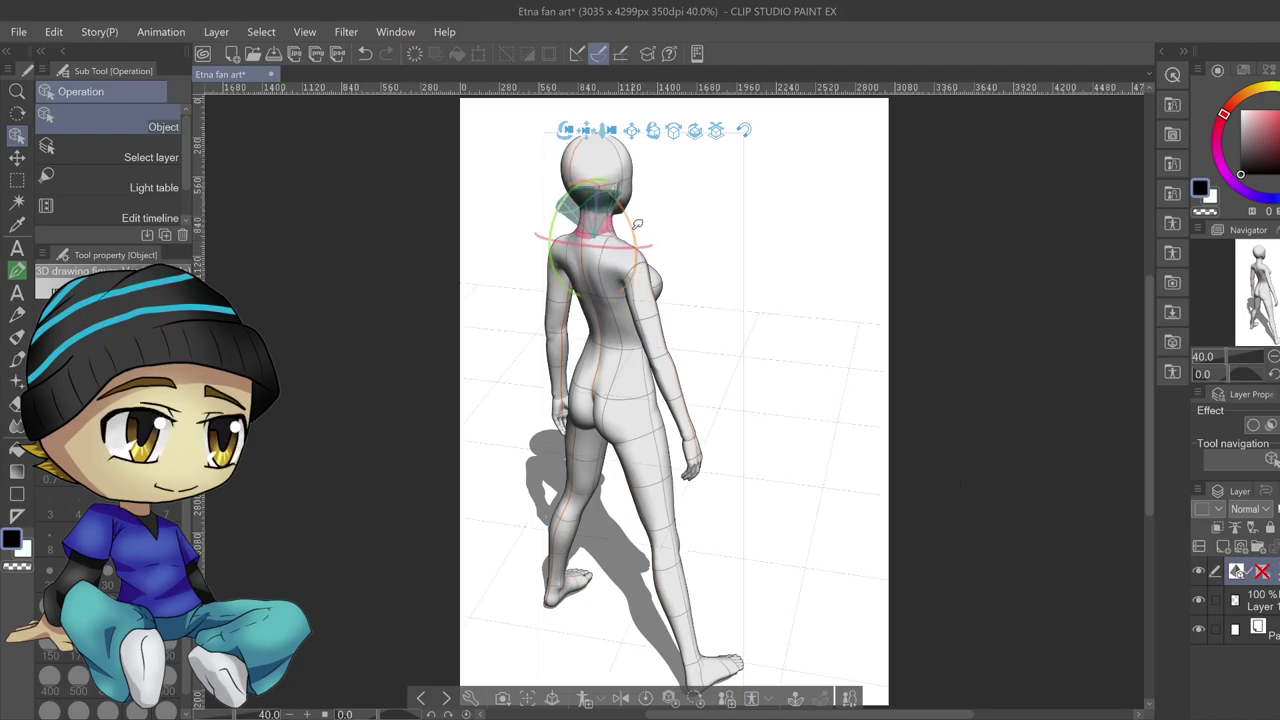
pyautogui.click(603, 178)
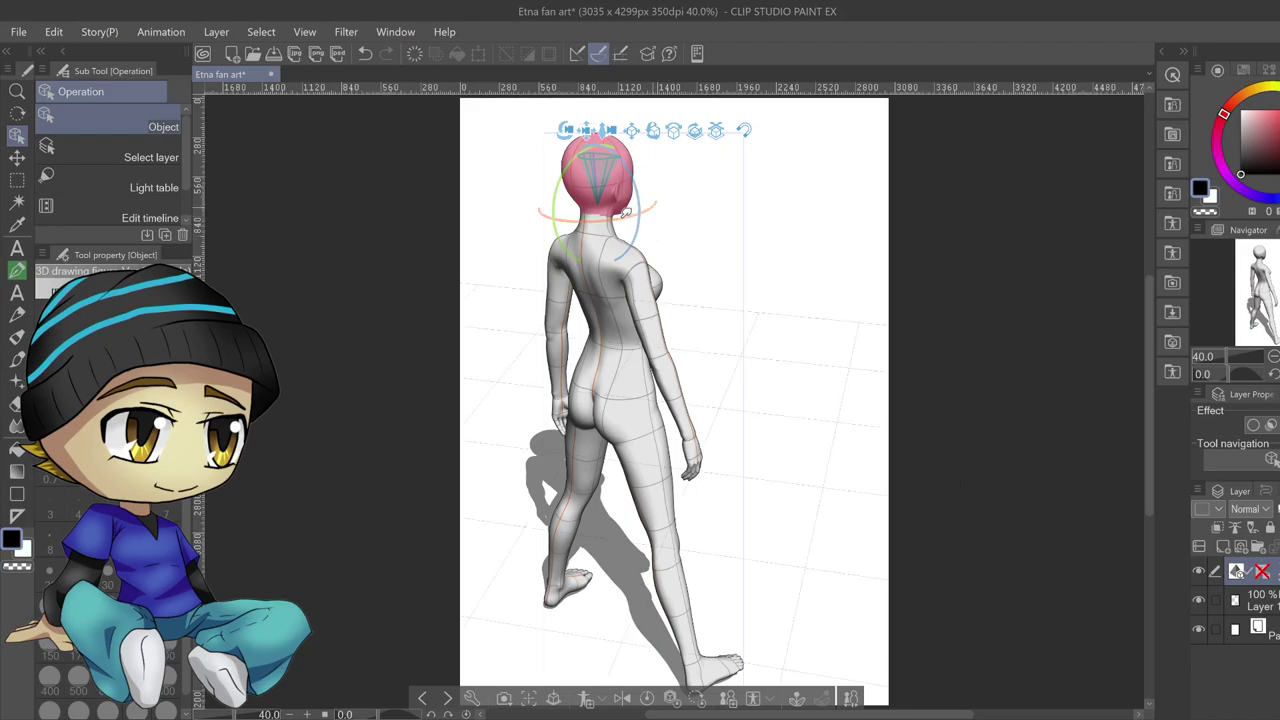
pyautogui.moveTo(627, 212); pyautogui.dragTo(602, 217)
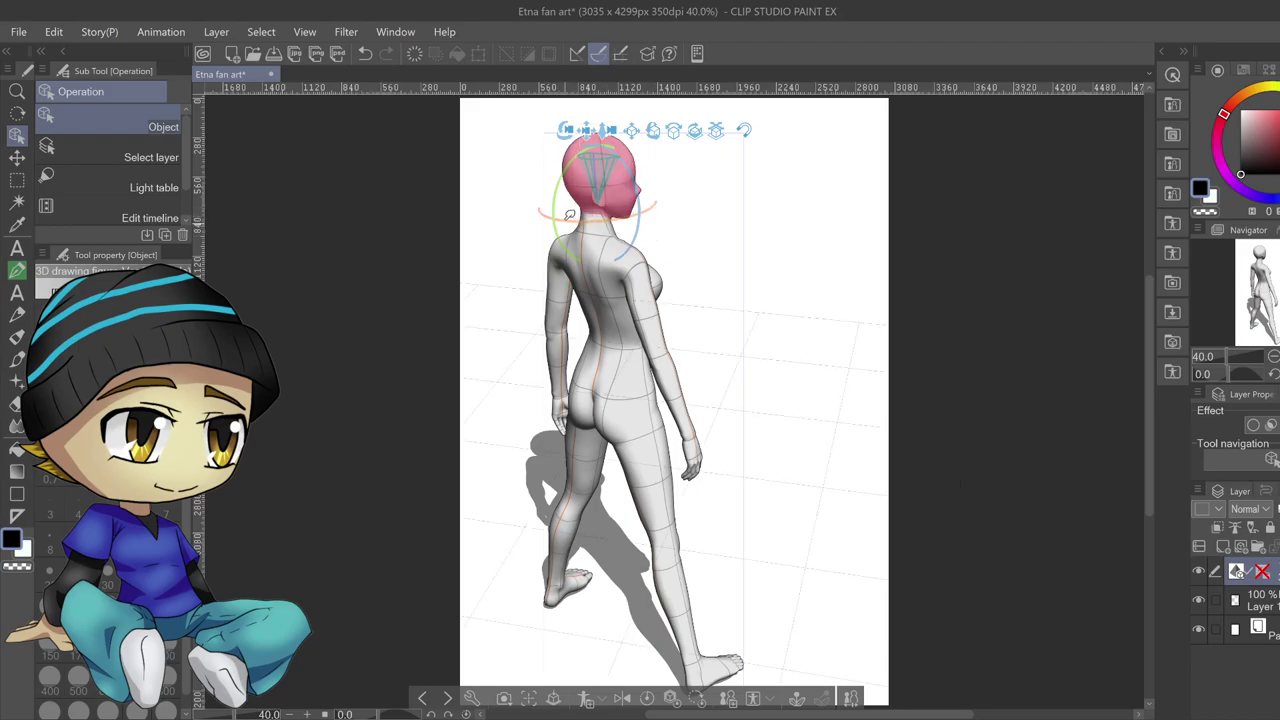
# Tilt the figure's chest slightly with its rotation rings to adjust the upper-body lean
pyautogui.click(615, 237)
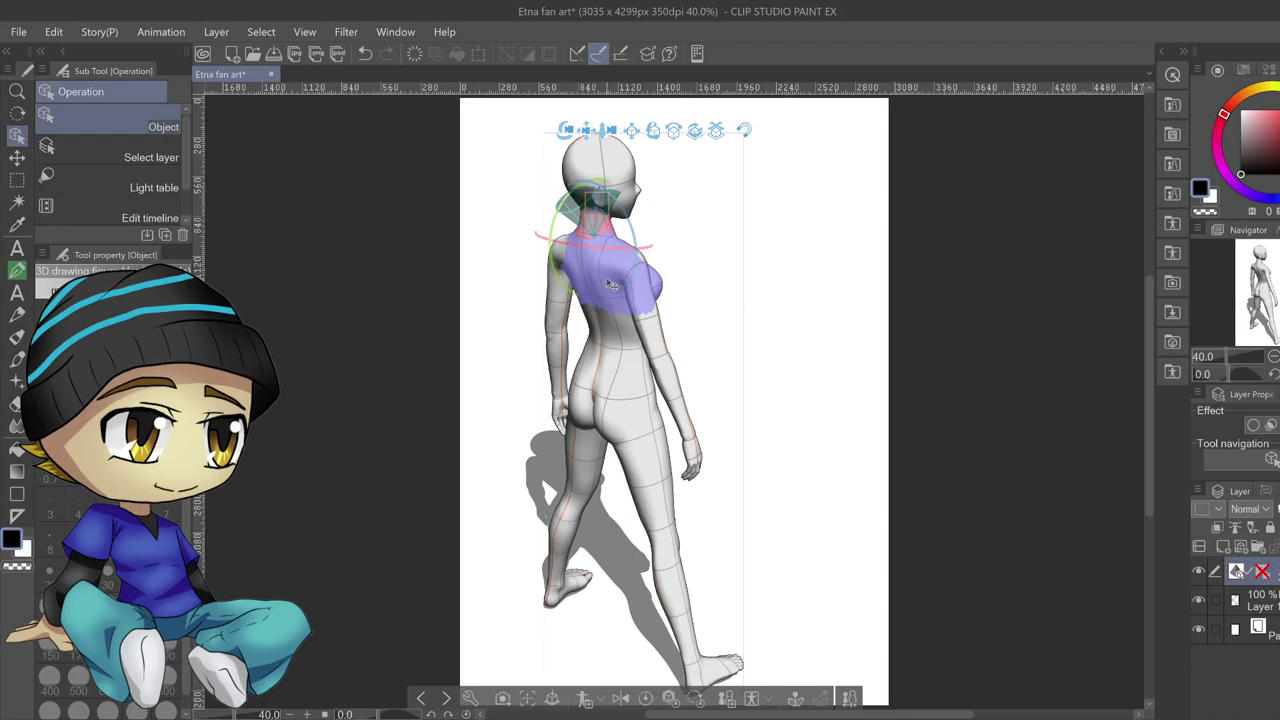
pyautogui.click(610, 310)
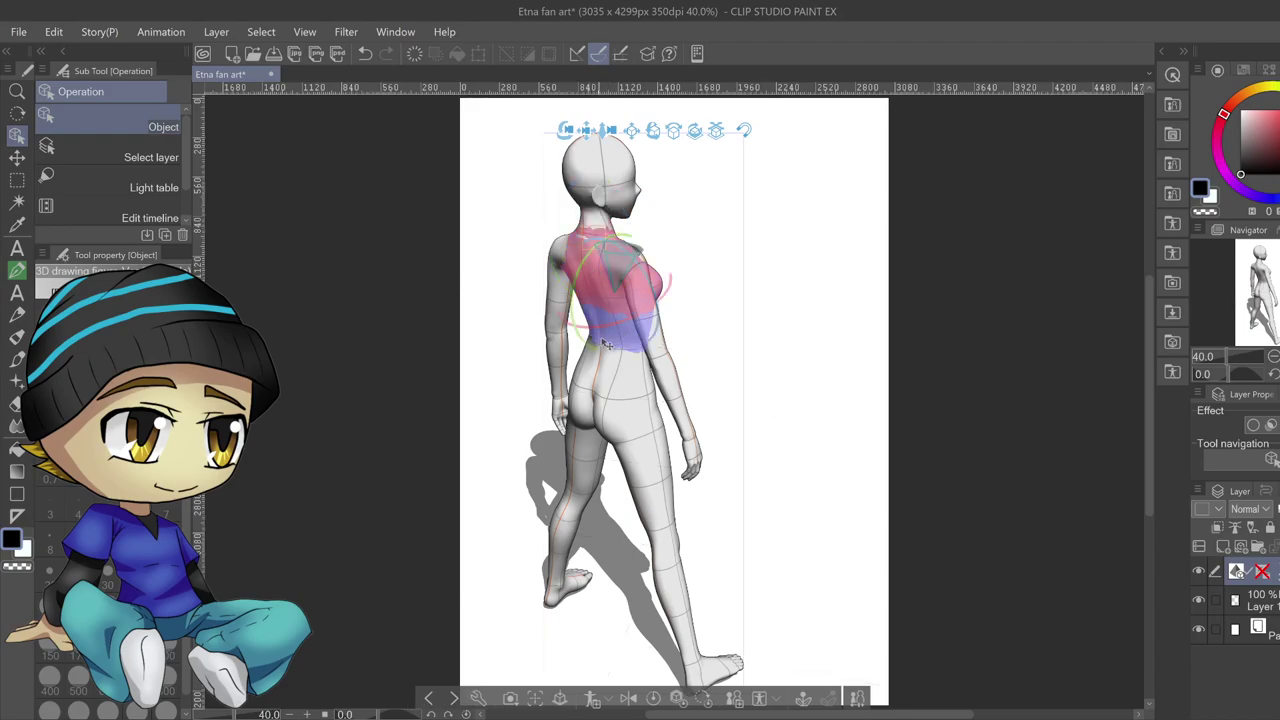
pyautogui.moveTo(584, 260); pyautogui.dragTo(572, 296)
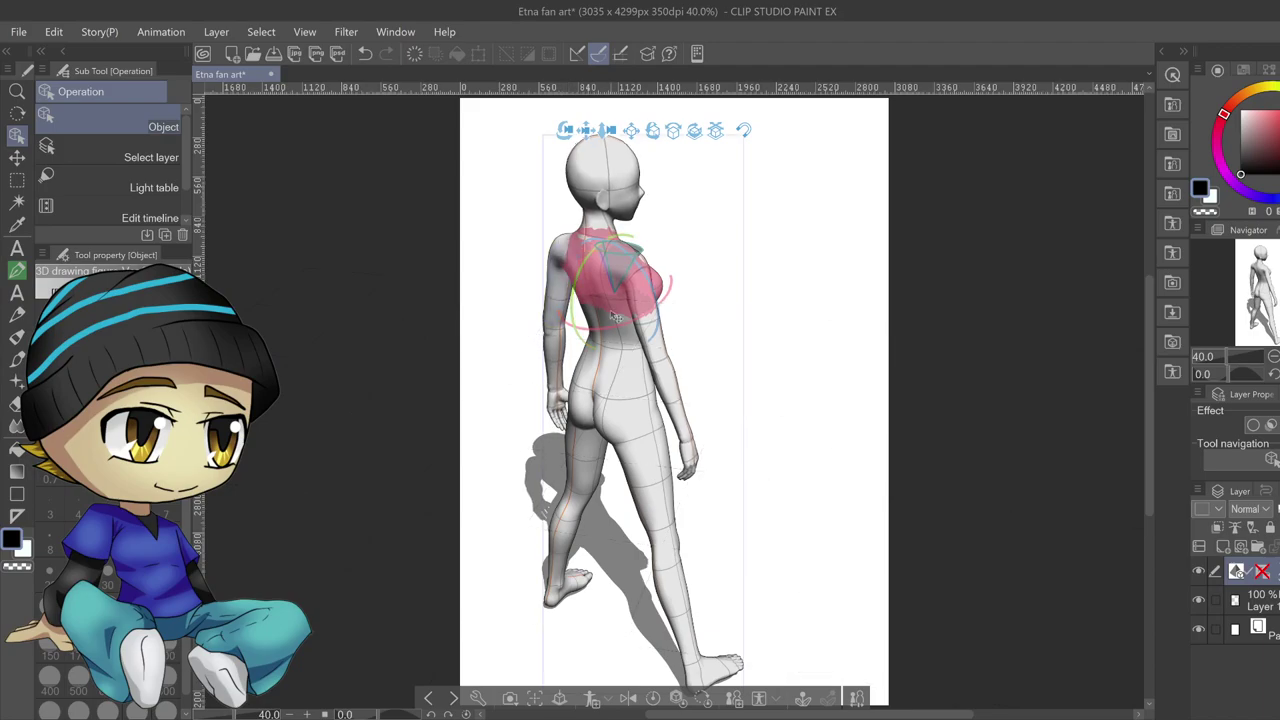
# Rotate the figure's hips slightly, and bend and twist the waist to balance the torso
pyautogui.click(612, 377)
pyautogui.moveTo(598, 320); pyautogui.dragTo(601, 315)
pyautogui.click(621, 344)
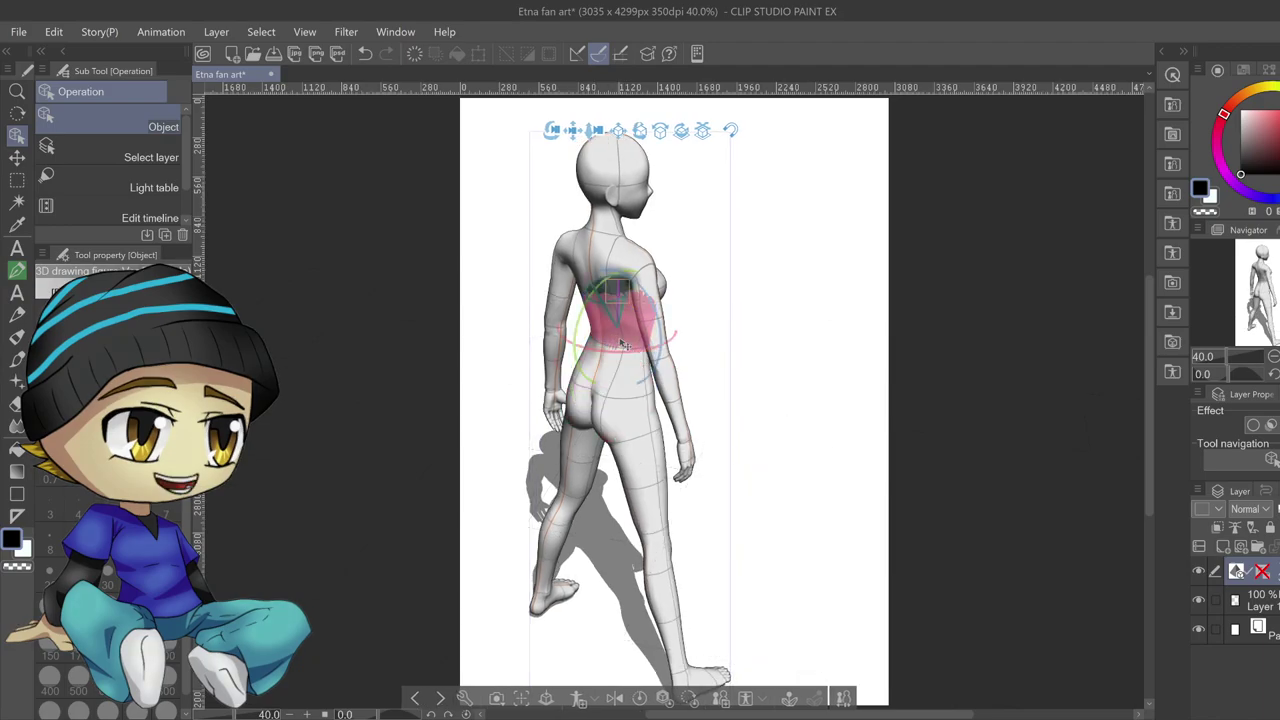
pyautogui.moveTo(591, 296); pyautogui.dragTo(586, 301)
pyautogui.moveTo(655, 344); pyautogui.dragTo(645, 358)
# Swing the figure's right arm forward from the shoulder and fine-tune the chest rotation
pyautogui.click(623, 266)
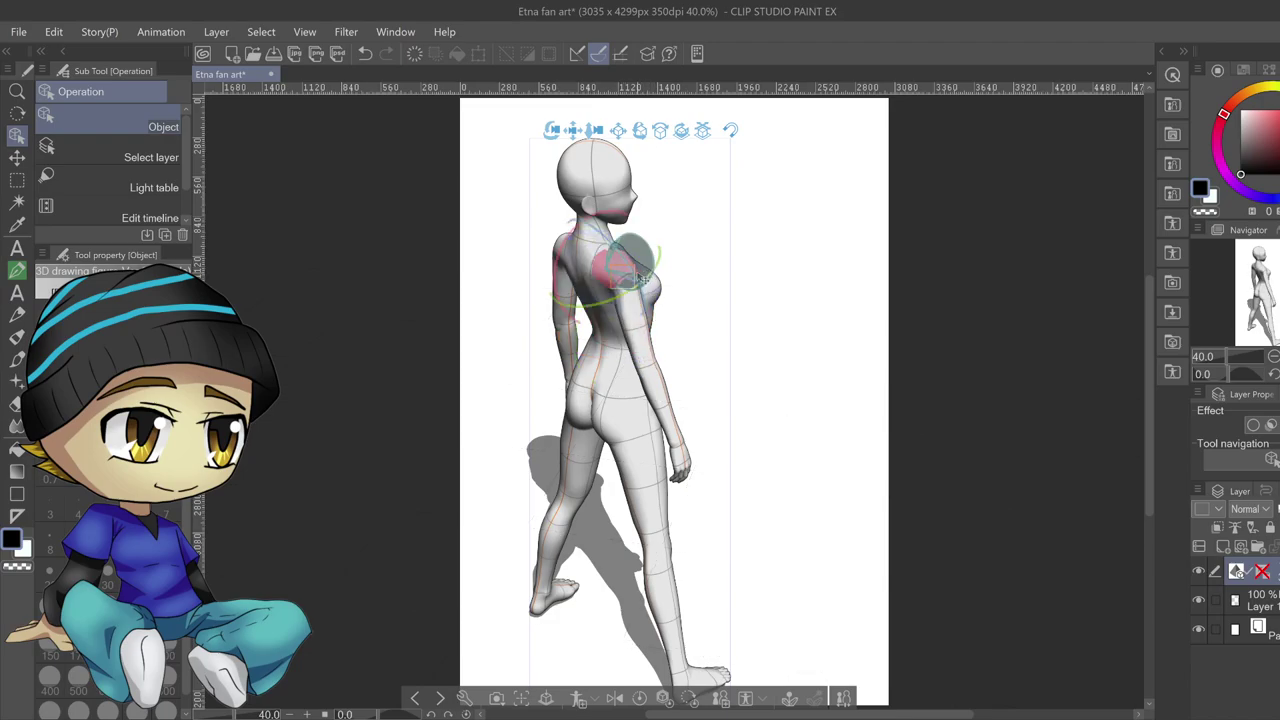
pyautogui.moveTo(643, 281); pyautogui.dragTo(644, 273)
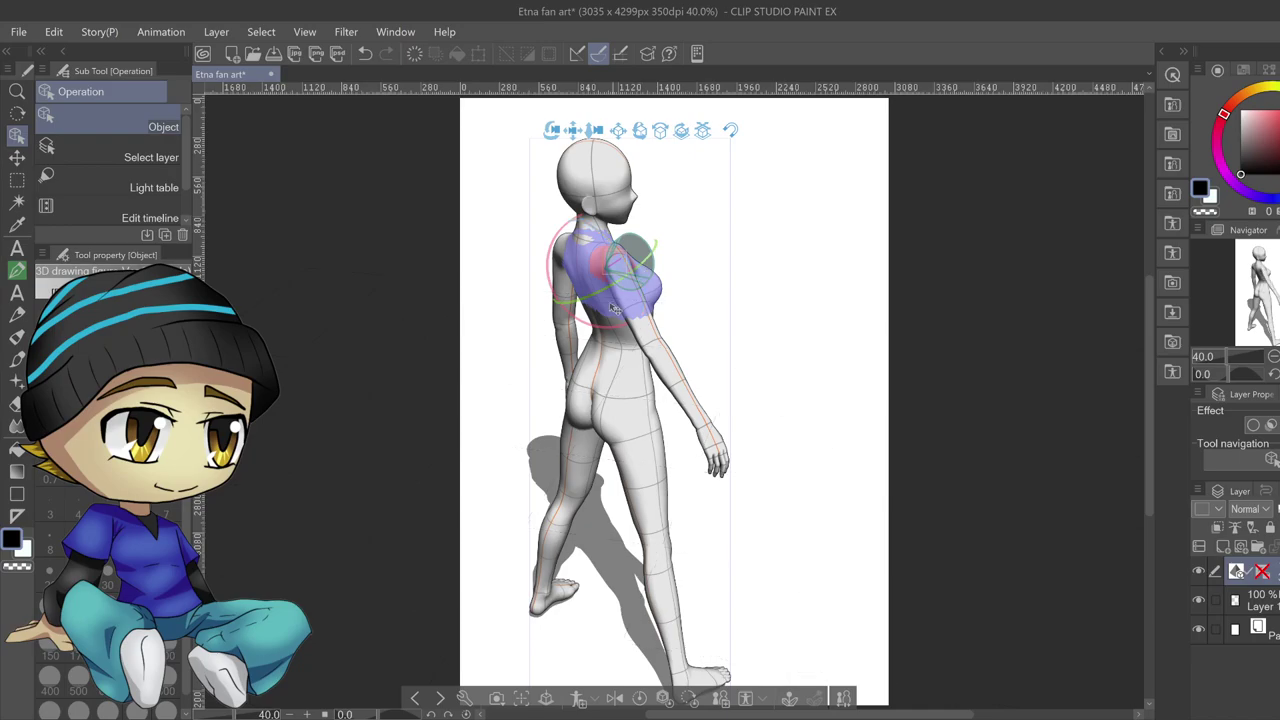
pyautogui.click(595, 286)
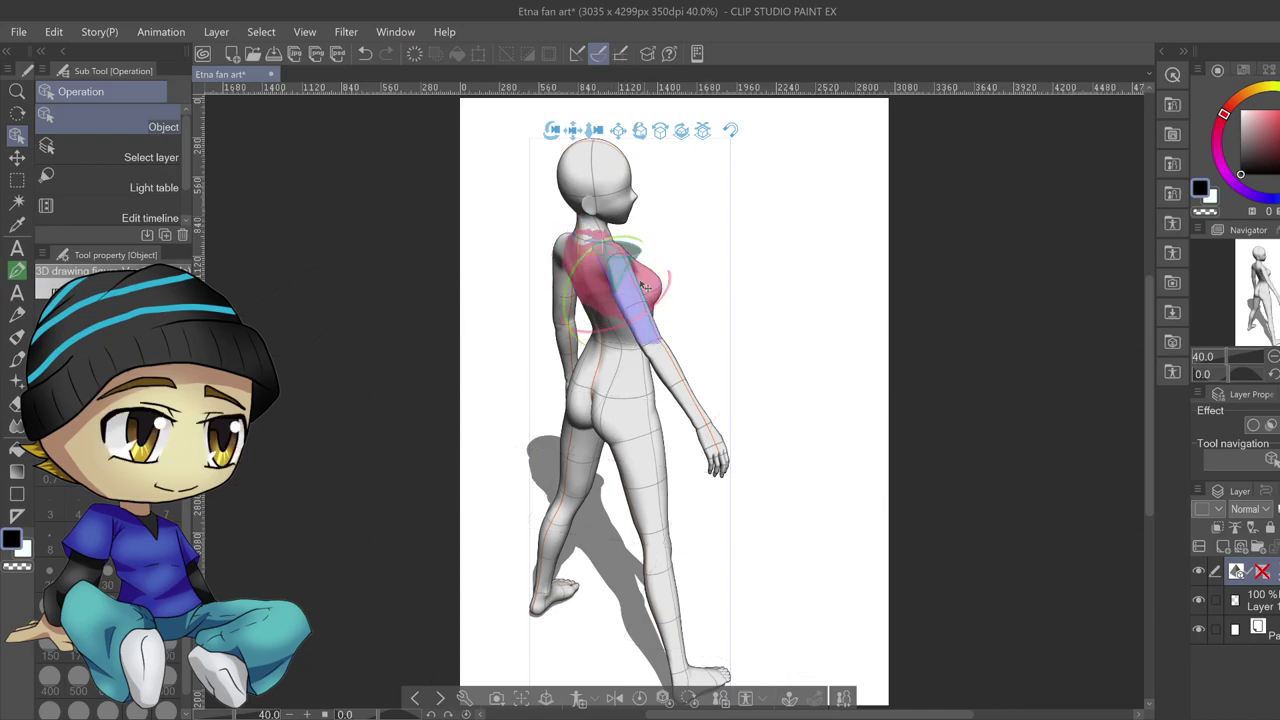
pyautogui.moveTo(651, 297); pyautogui.dragTo(652, 305)
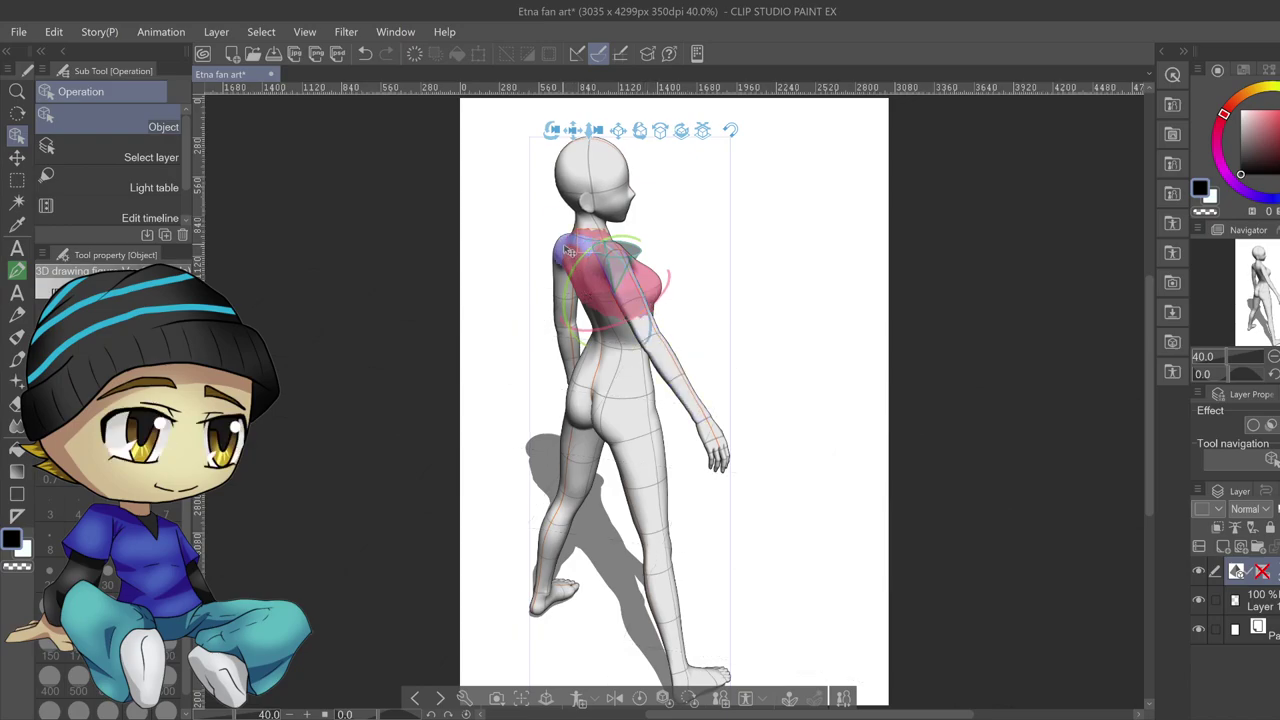
# Raise the figure's left arm forward from the shoulder and bend its forearm up toward the face
pyautogui.click(568, 251)
pyautogui.moveTo(633, 258); pyautogui.dragTo(616, 272)
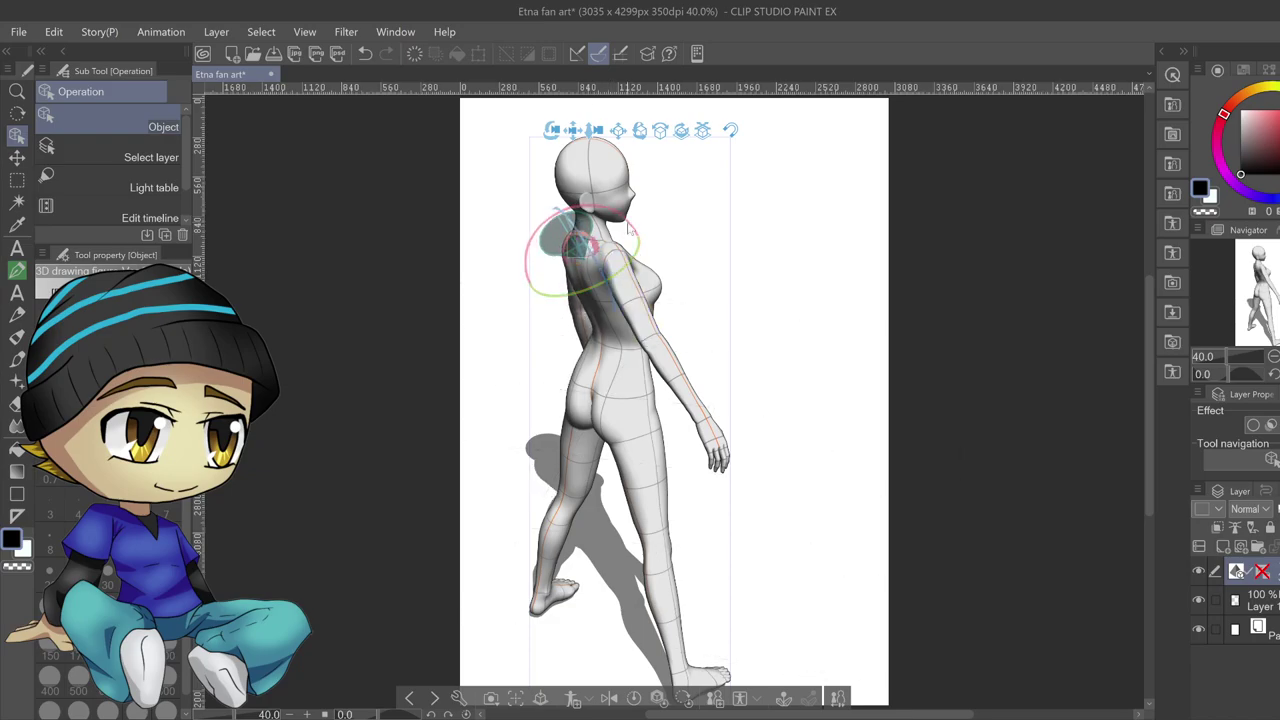
pyautogui.moveTo(622, 214); pyautogui.dragTo(643, 242)
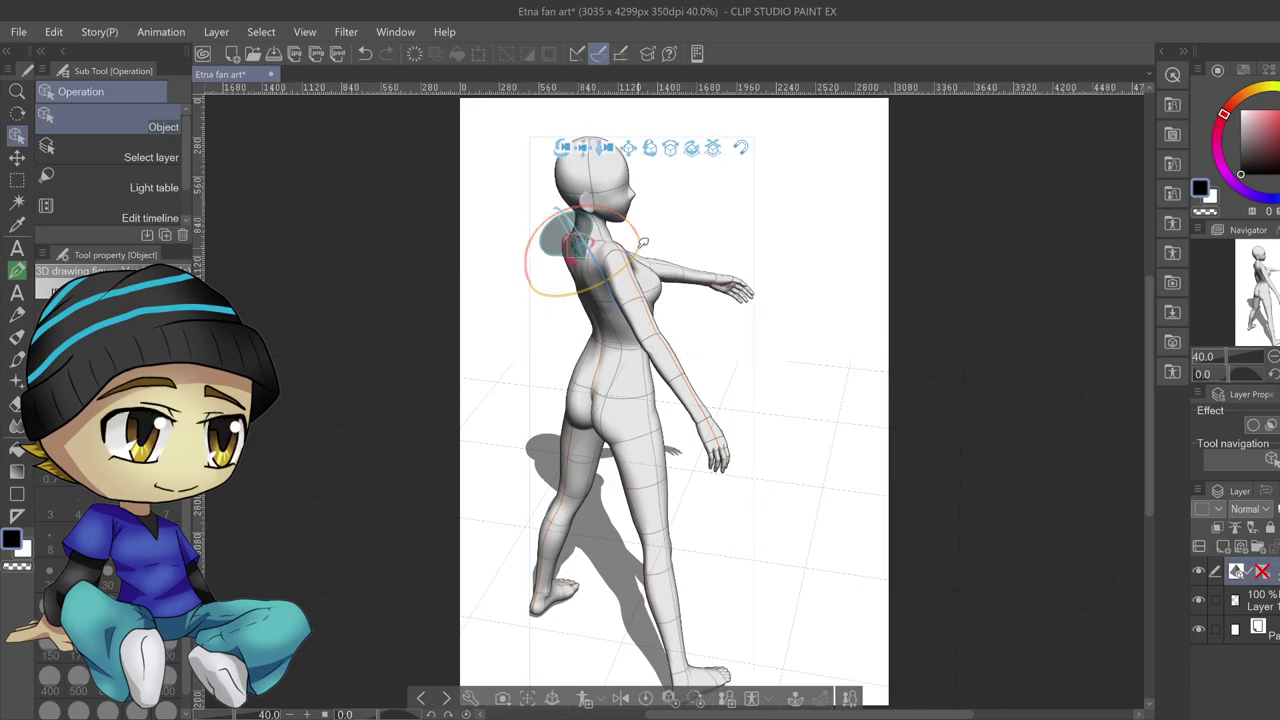
pyautogui.click(677, 272)
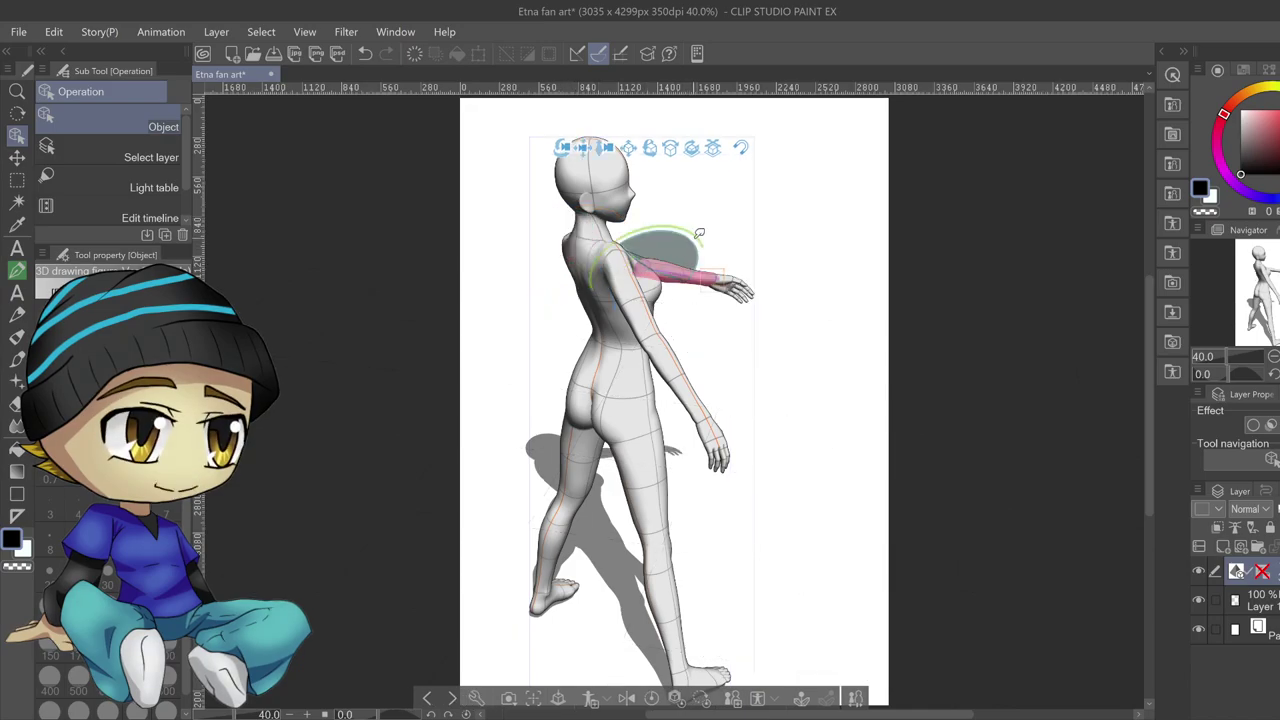
pyautogui.moveTo(699, 233); pyautogui.dragTo(527, 274)
pyautogui.moveTo(695, 228)
pyautogui.mouseDown()
pyautogui.moveTo(679, 228)
pyautogui.moveTo(694, 231)
pyautogui.mouseUp()
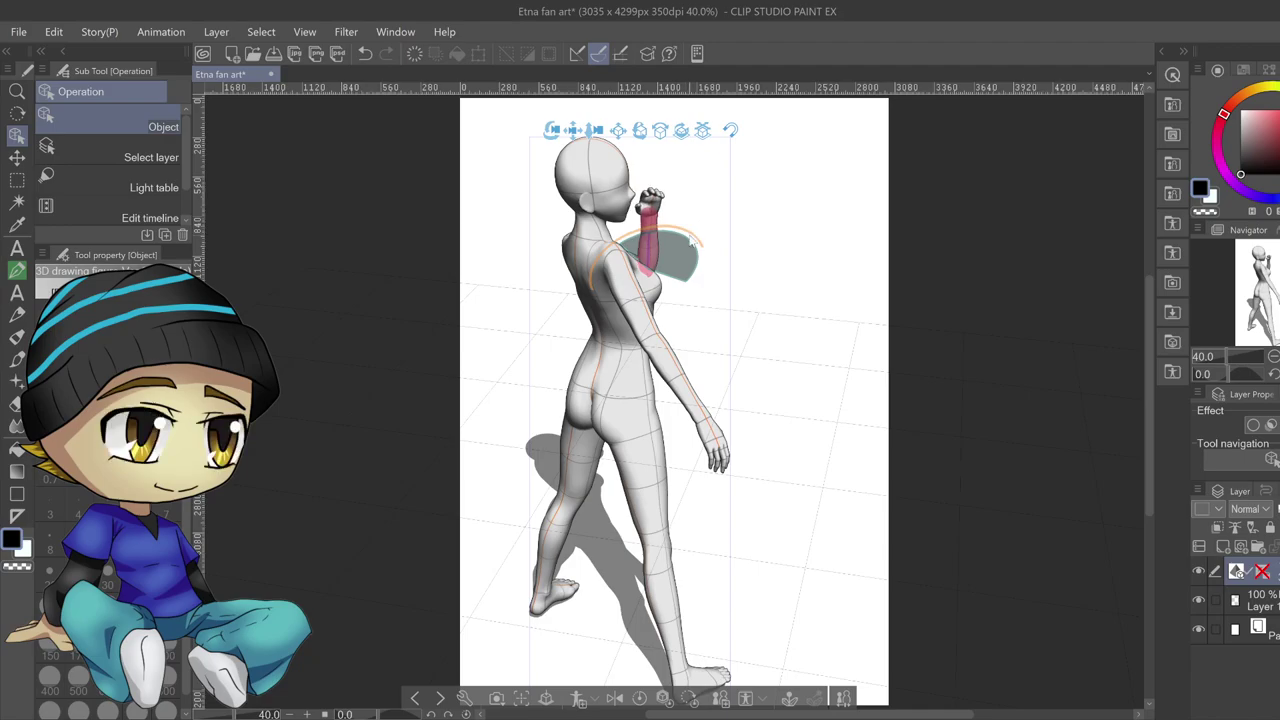
# Rotate the figure's left hand at the wrist, angling the fist toward the face
pyautogui.click(657, 216)
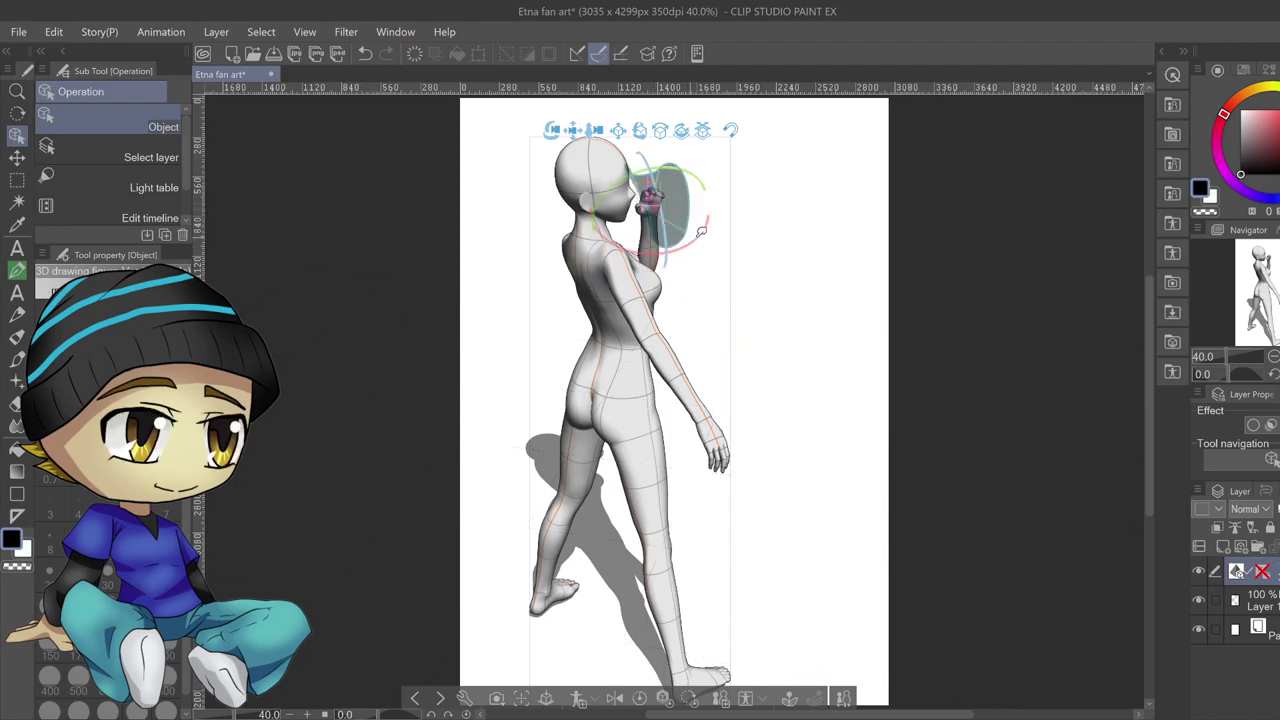
pyautogui.moveTo(699, 231); pyautogui.dragTo(688, 240)
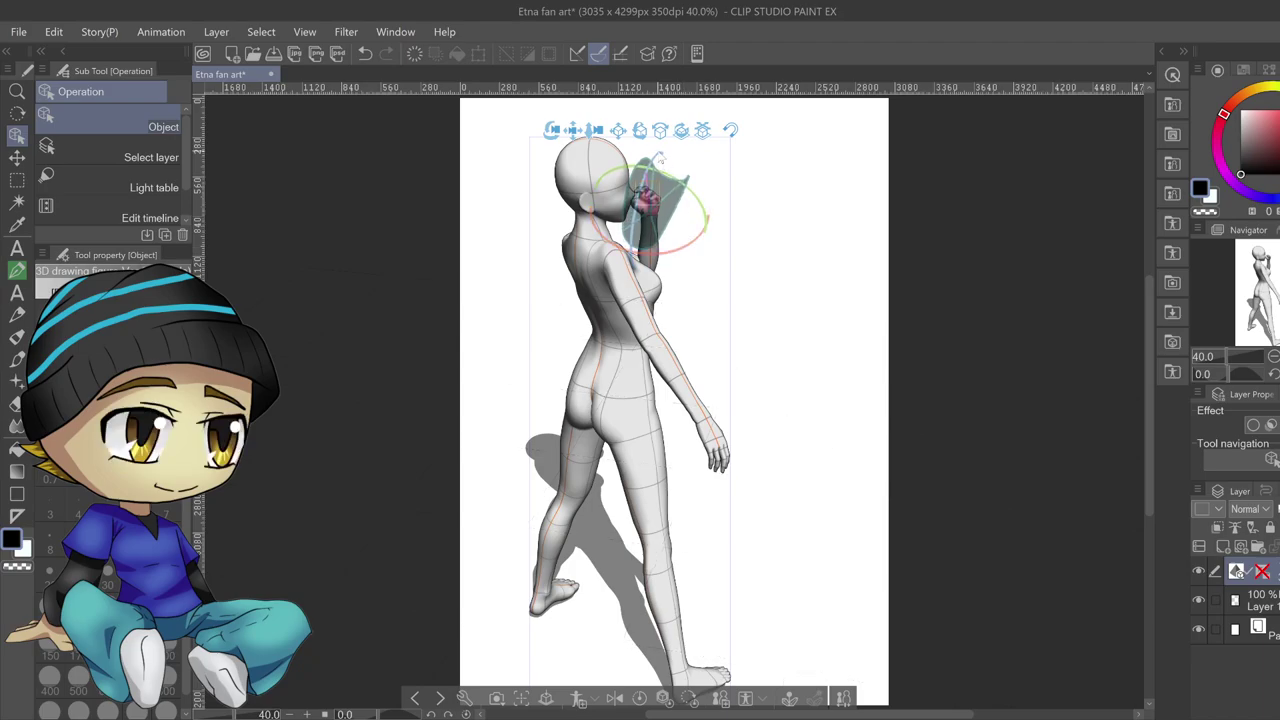
pyautogui.moveTo(661, 148); pyautogui.dragTo(651, 160)
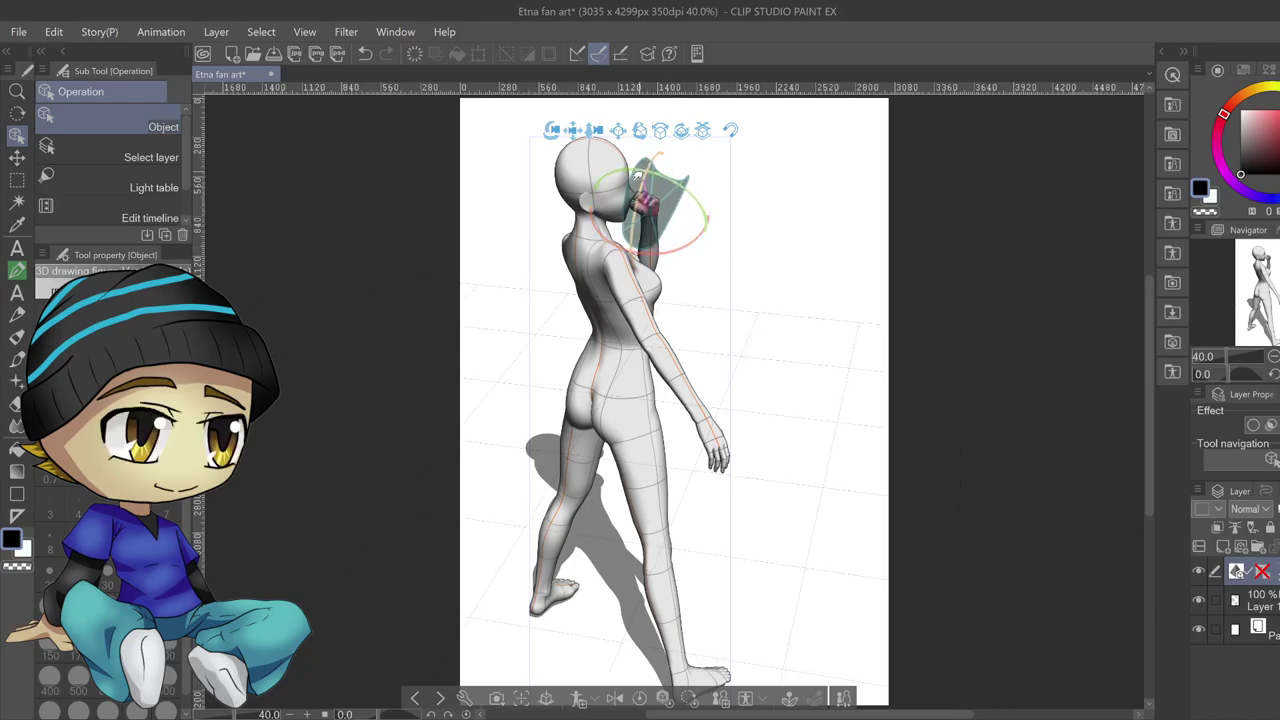
# Lower the figure's left arm slightly at the shoulder and bend the forearm inward, bringing the hand under the chin
pyautogui.click(644, 265)
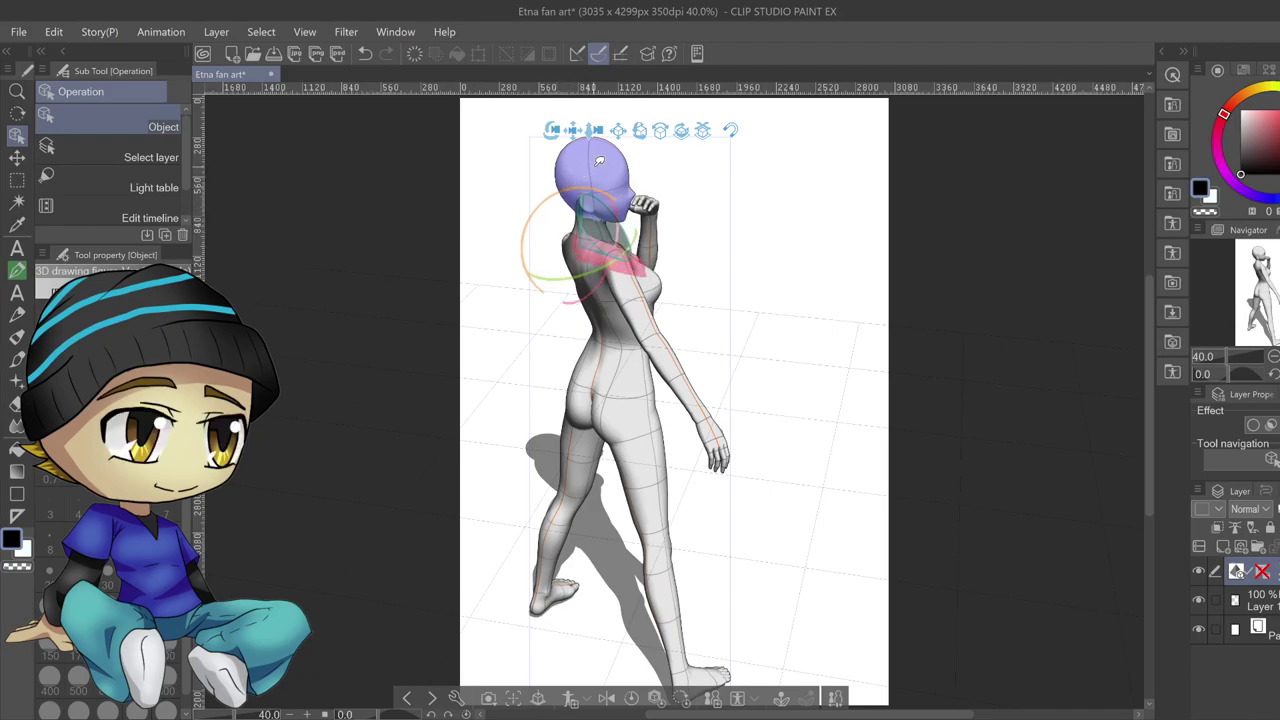
pyautogui.click(568, 240)
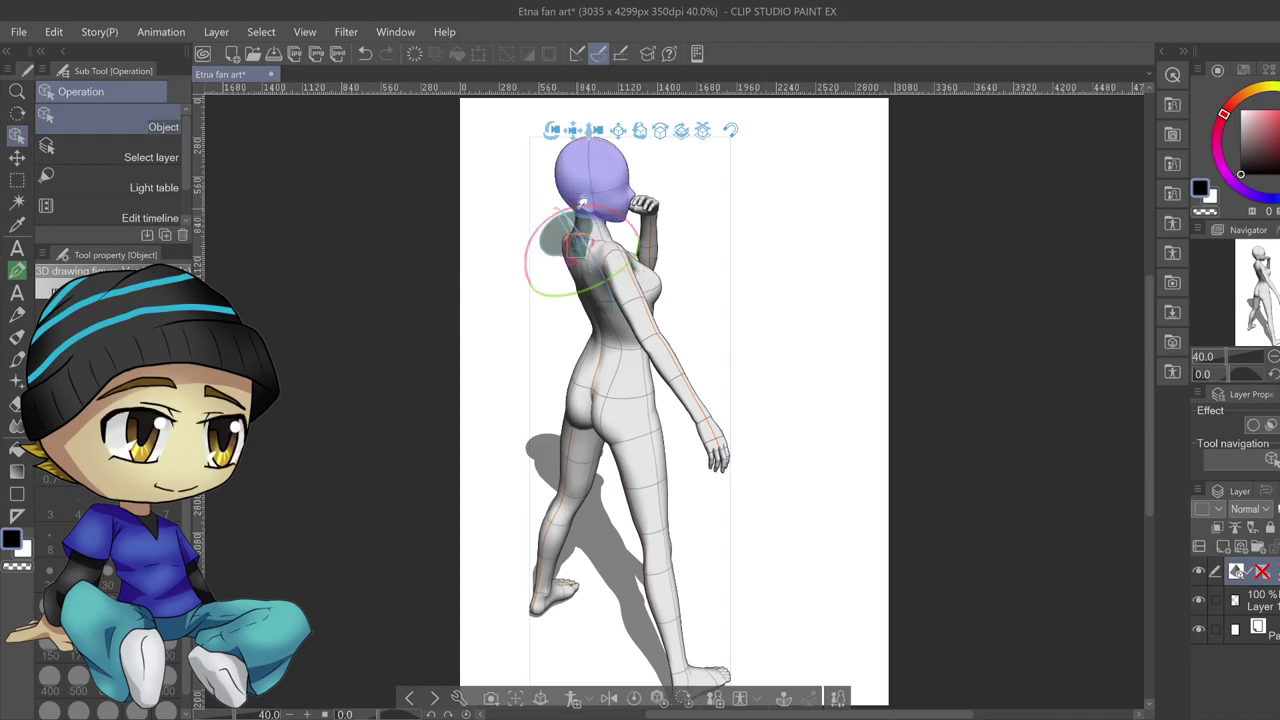
pyautogui.moveTo(582, 203); pyautogui.dragTo(604, 193)
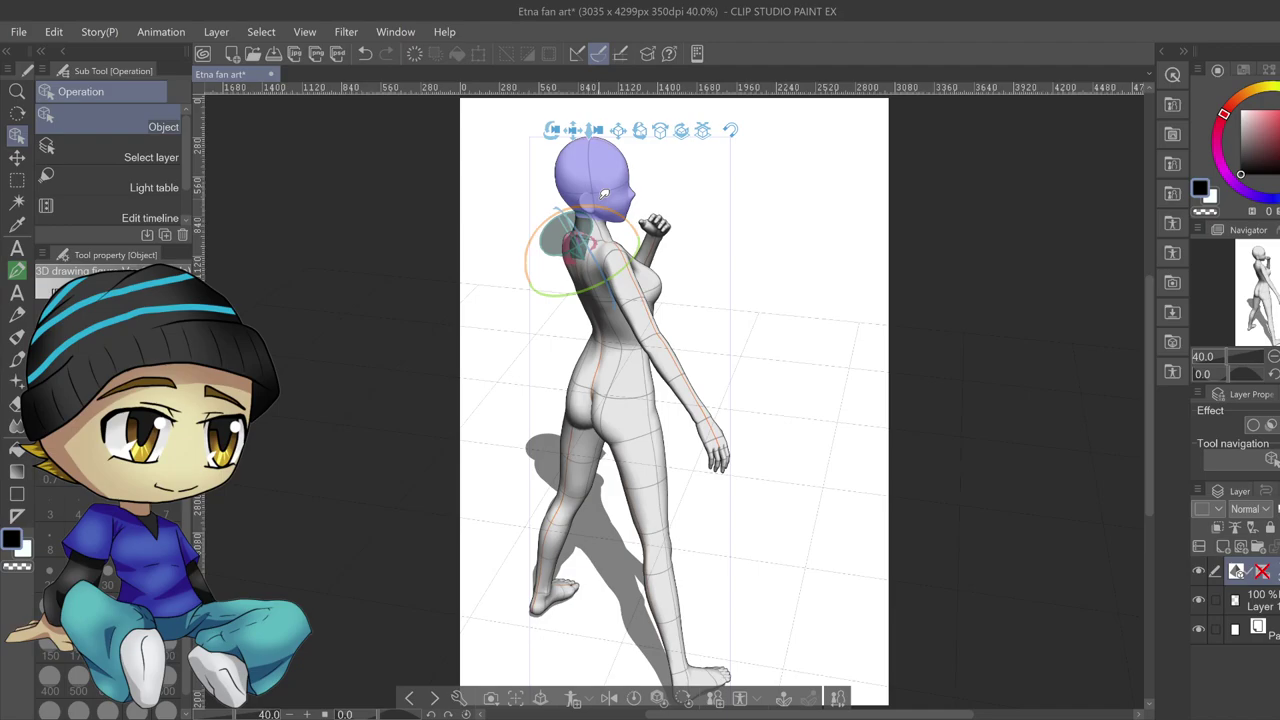
pyautogui.click(650, 262)
pyautogui.moveTo(683, 255); pyautogui.dragTo(666, 253)
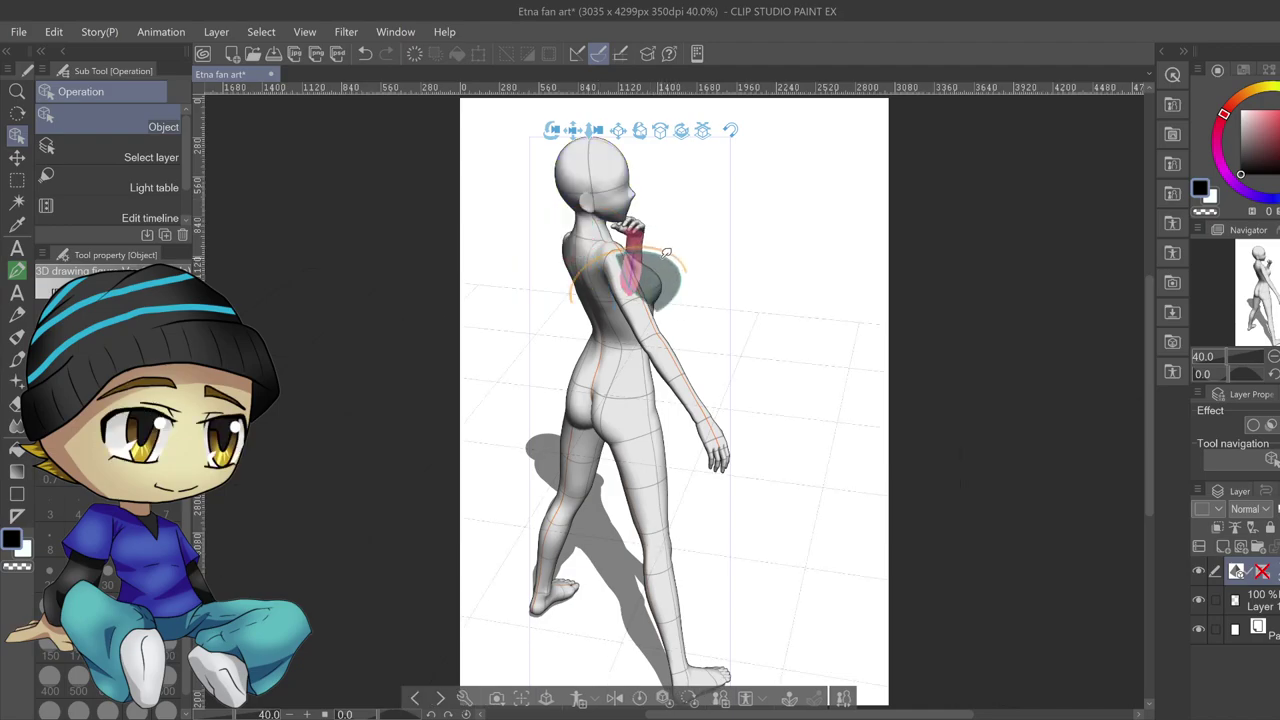
# Apply the "Hold a pen case" hand pose to the figure's left hand and rotate the hand slightly at the wrist
pyautogui.click(646, 243)
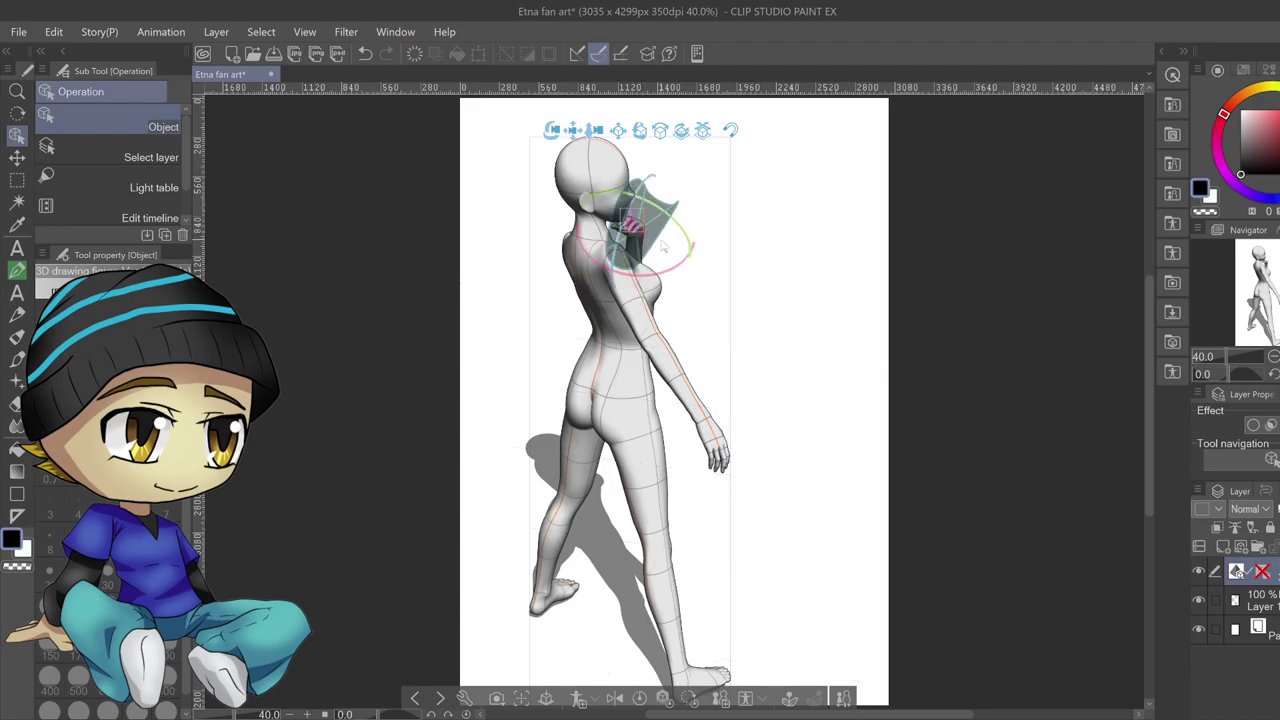
pyautogui.click(1168, 195)
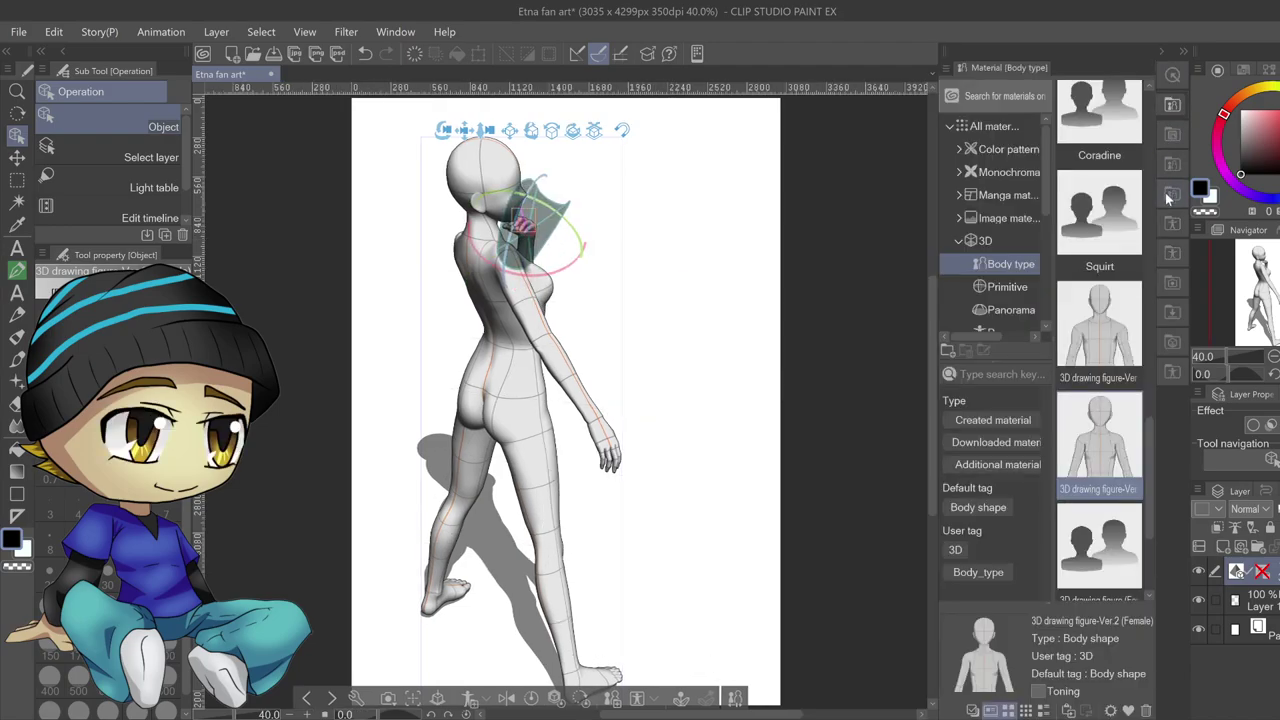
pyautogui.moveTo(1044, 199); pyautogui.dragTo(1046, 242)
pyautogui.click(1037, 273)
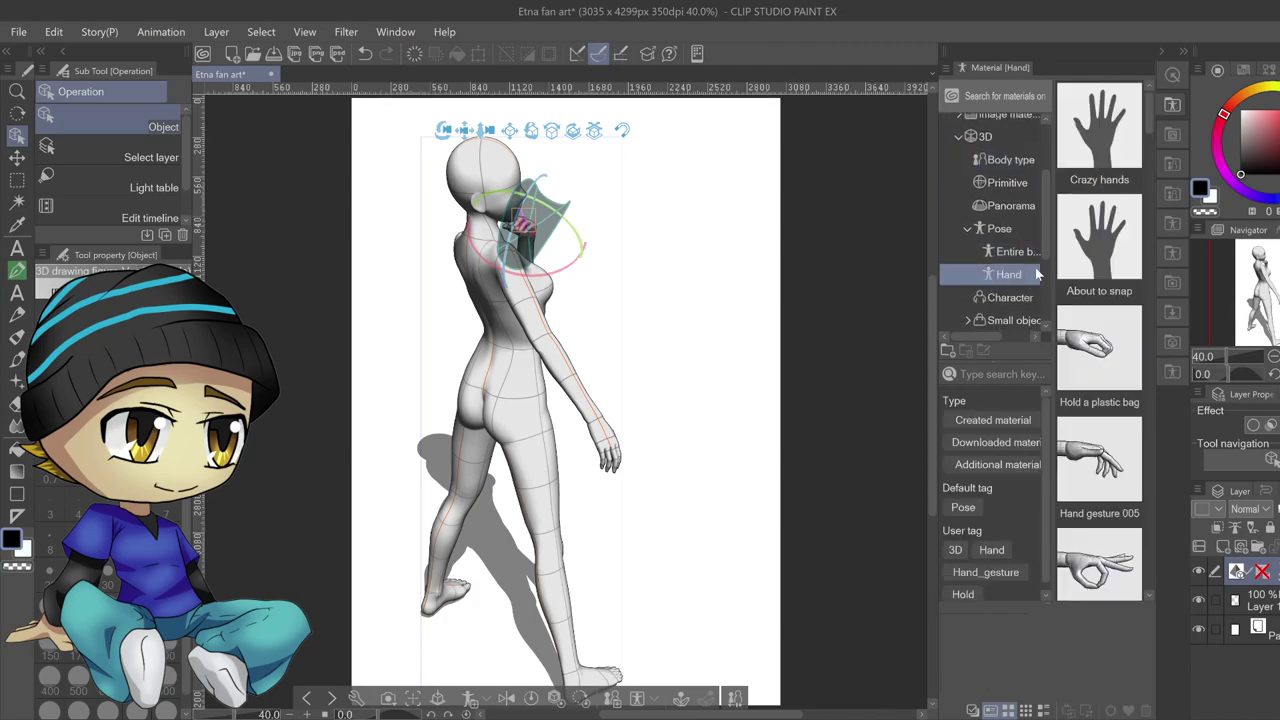
pyautogui.moveTo(1150, 129); pyautogui.dragTo(1131, 211)
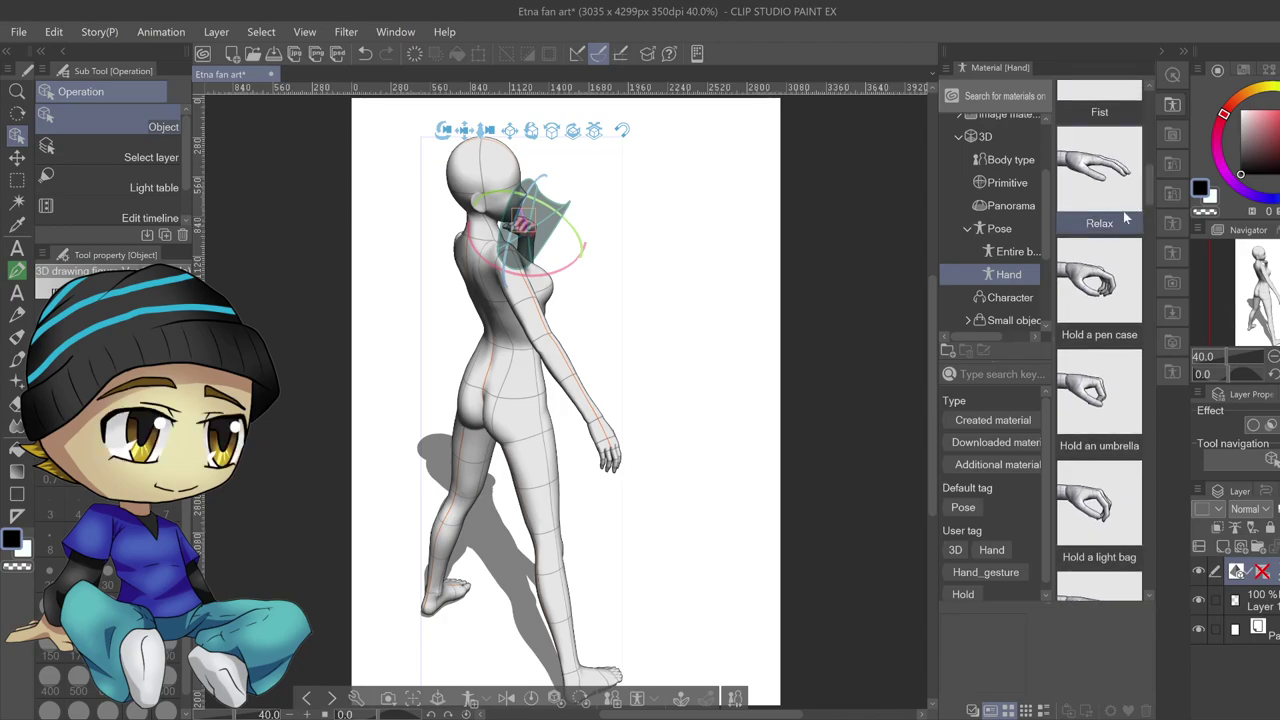
pyautogui.click(1099, 285)
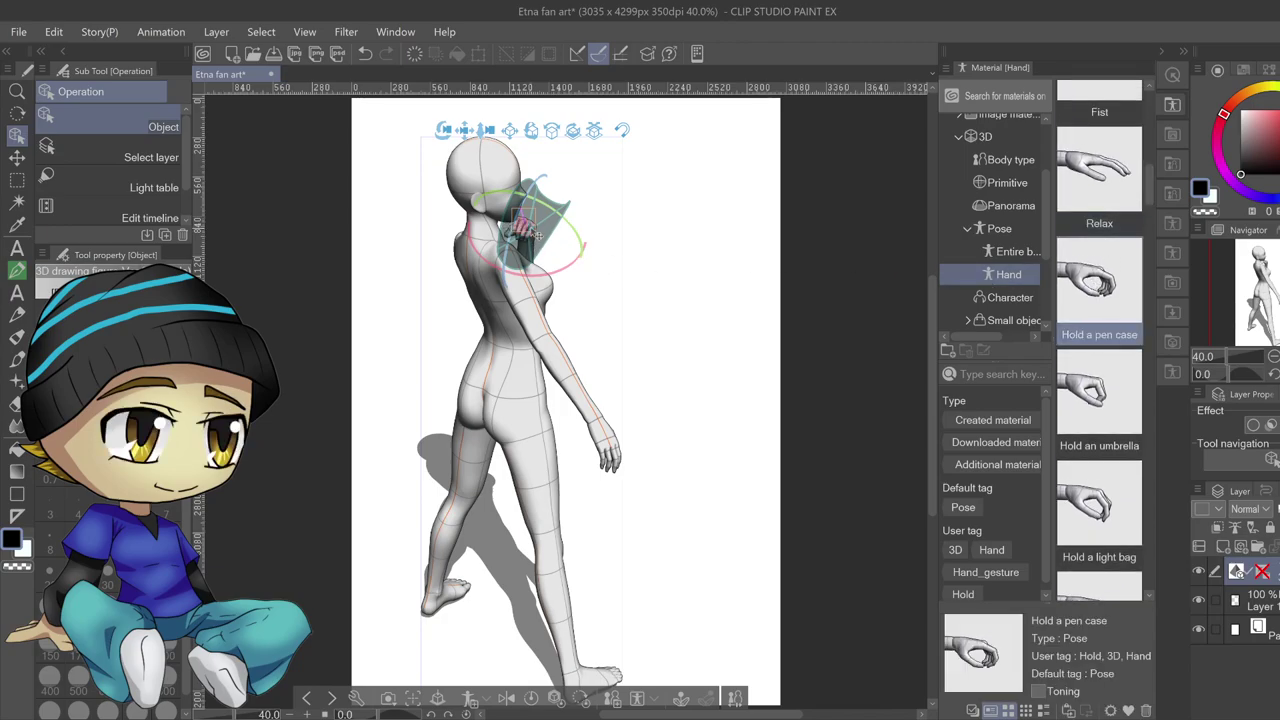
pyautogui.moveTo(574, 272); pyautogui.dragTo(564, 264)
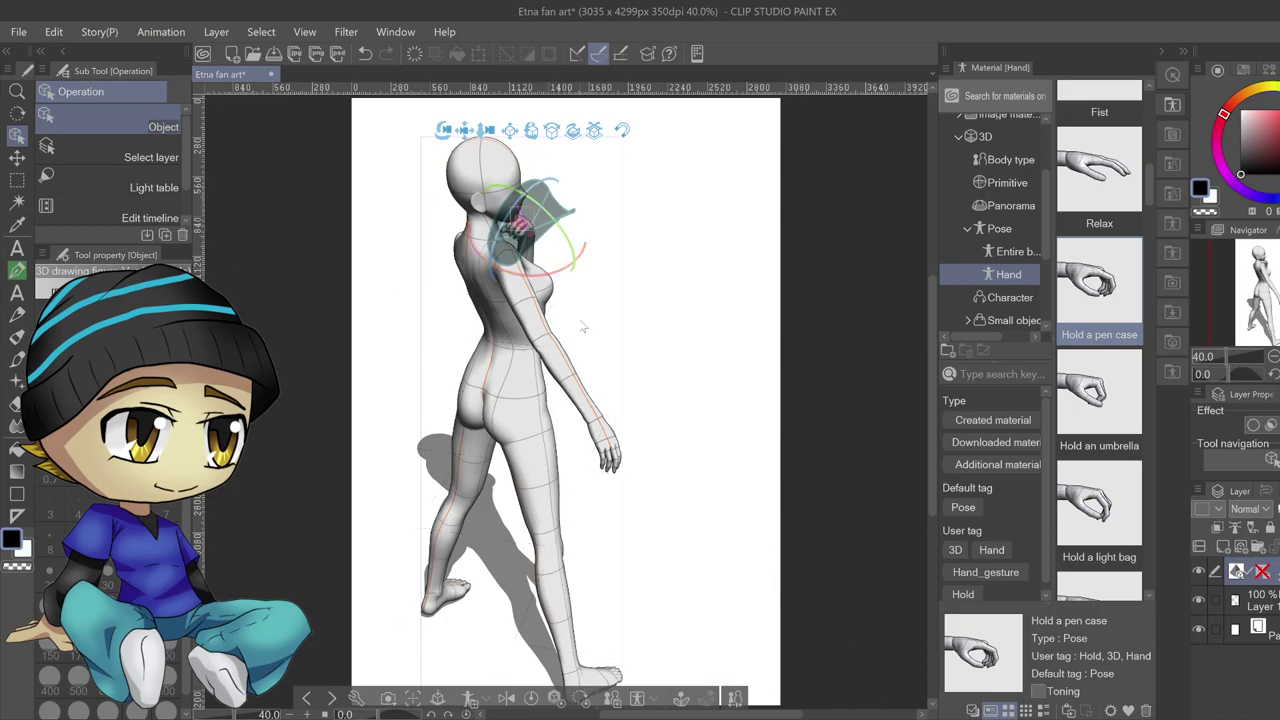
# Raise the figure's right arm straight forward to shoulder height and bend the hand upward at the wrist, palm facing out
pyautogui.click(535, 316)
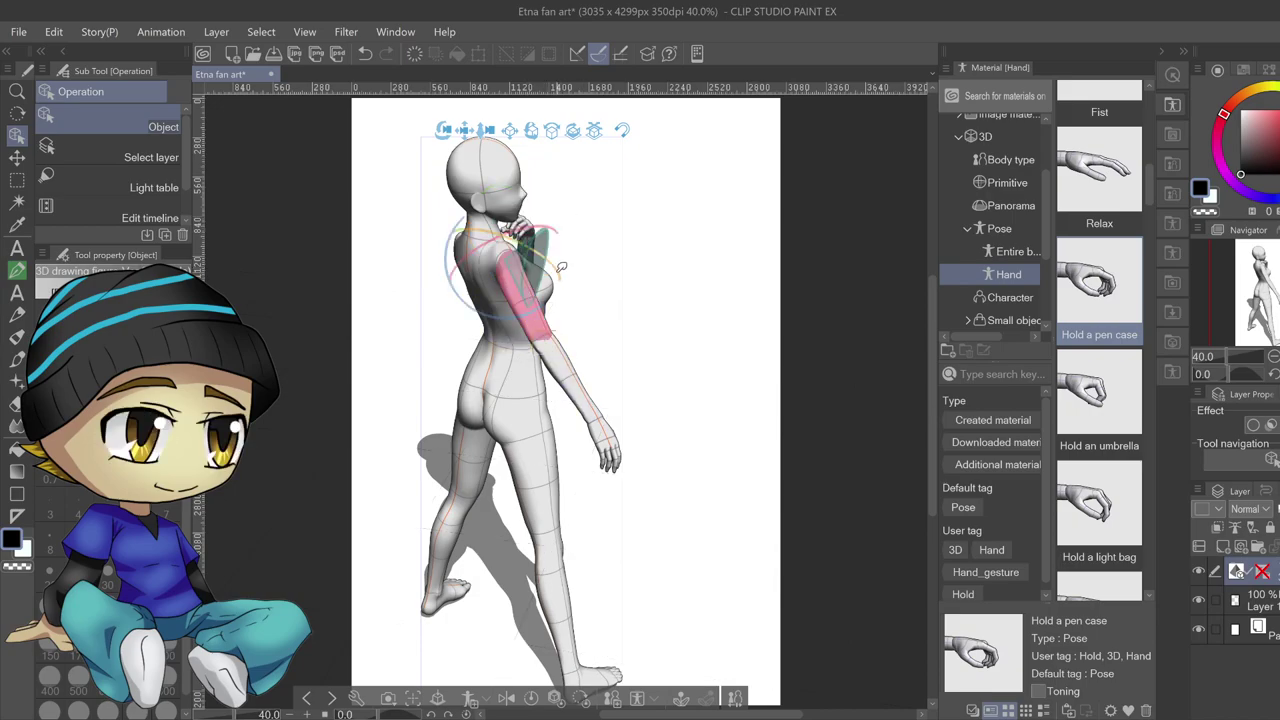
pyautogui.moveTo(548, 251); pyautogui.dragTo(491, 164)
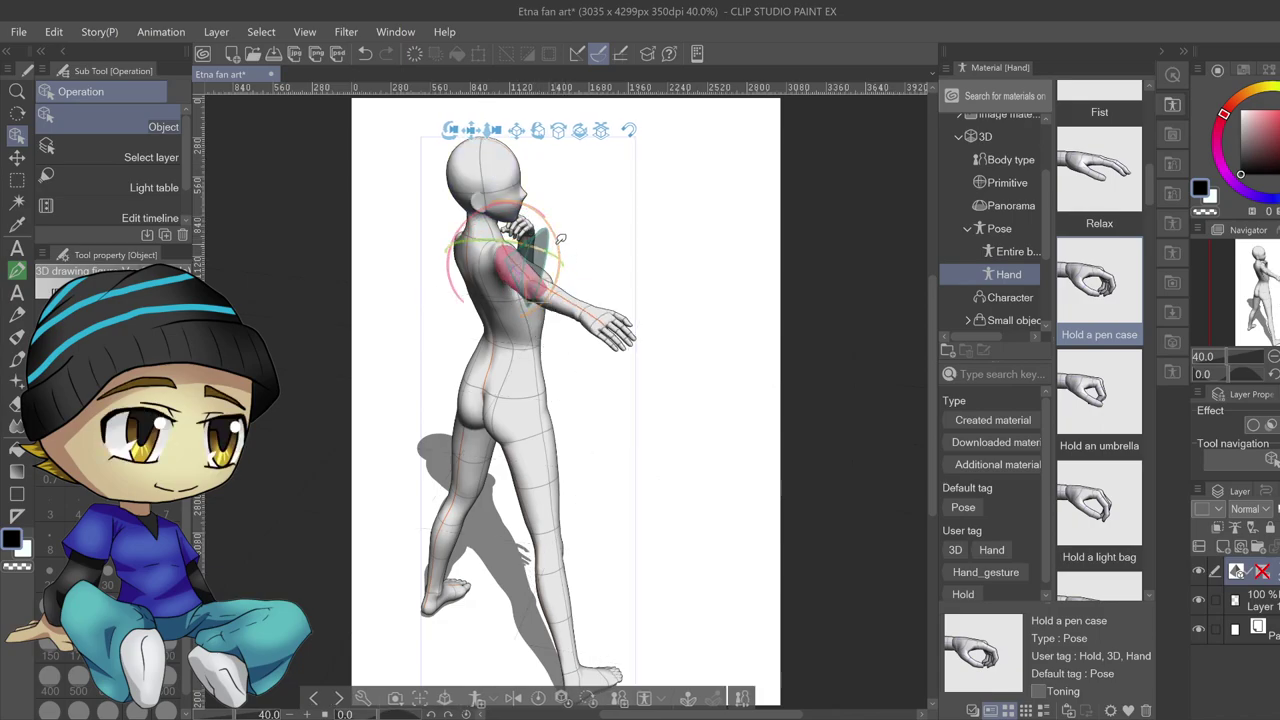
pyautogui.moveTo(465, 262); pyautogui.dragTo(470, 320)
pyautogui.moveTo(565, 261)
pyautogui.mouseDown()
pyautogui.moveTo(562, 214)
pyautogui.moveTo(555, 229)
pyautogui.moveTo(590, 263)
pyautogui.mouseUp()
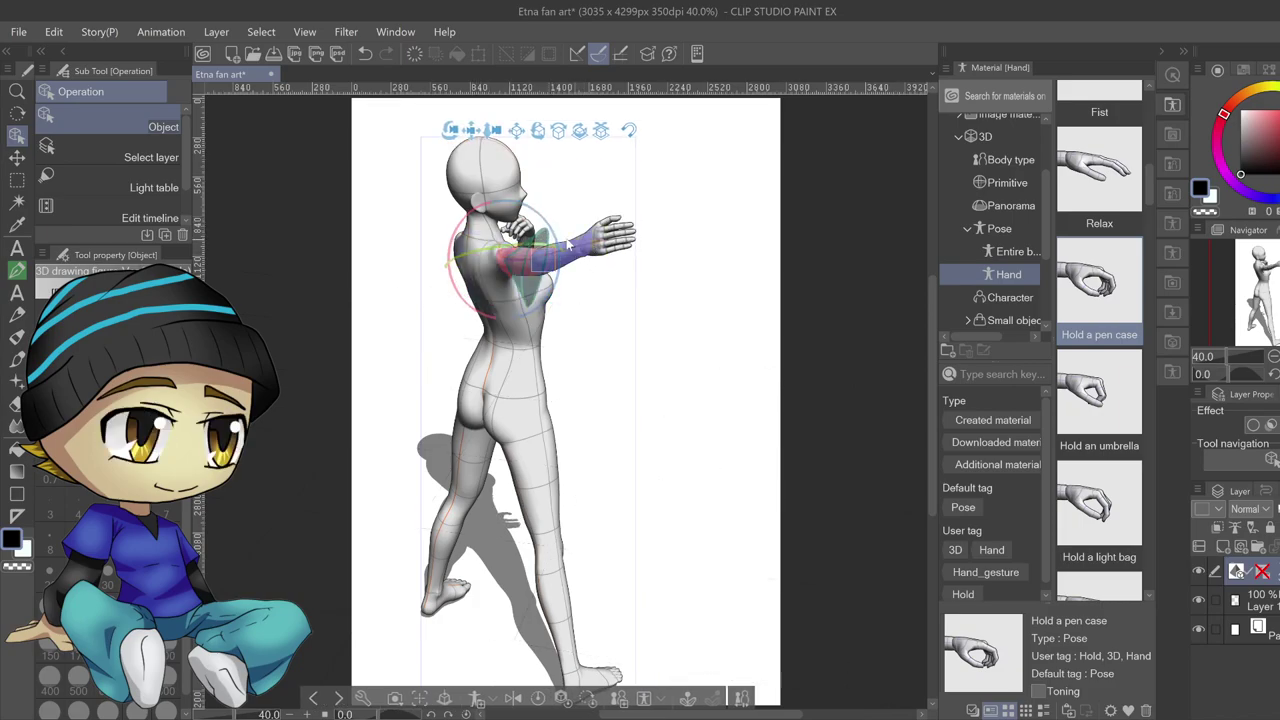
pyautogui.click(593, 245)
pyautogui.moveTo(596, 243)
pyautogui.mouseDown()
pyautogui.moveTo(620, 203)
pyautogui.moveTo(613, 186)
pyautogui.moveTo(600, 212)
pyautogui.moveTo(610, 235)
pyautogui.mouseUp()
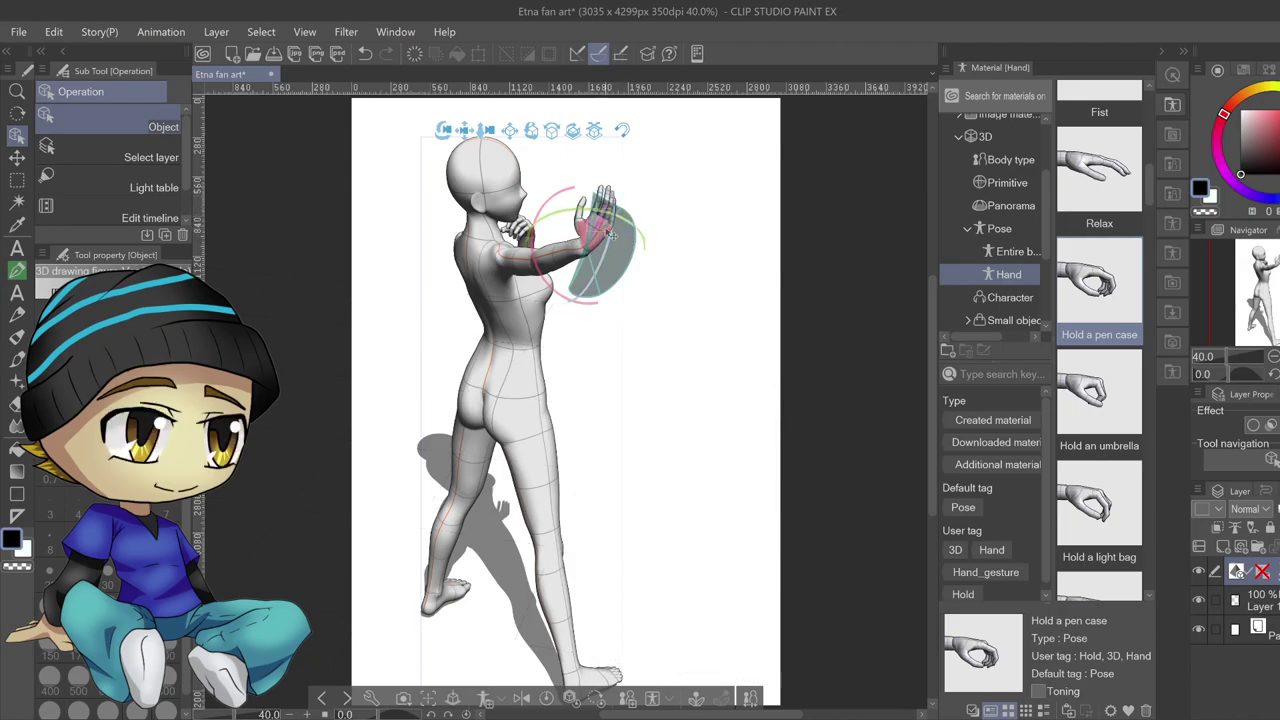
# Tilt the figure's head back slightly and adjust the right shoulder's rotation
pyautogui.click(500, 200)
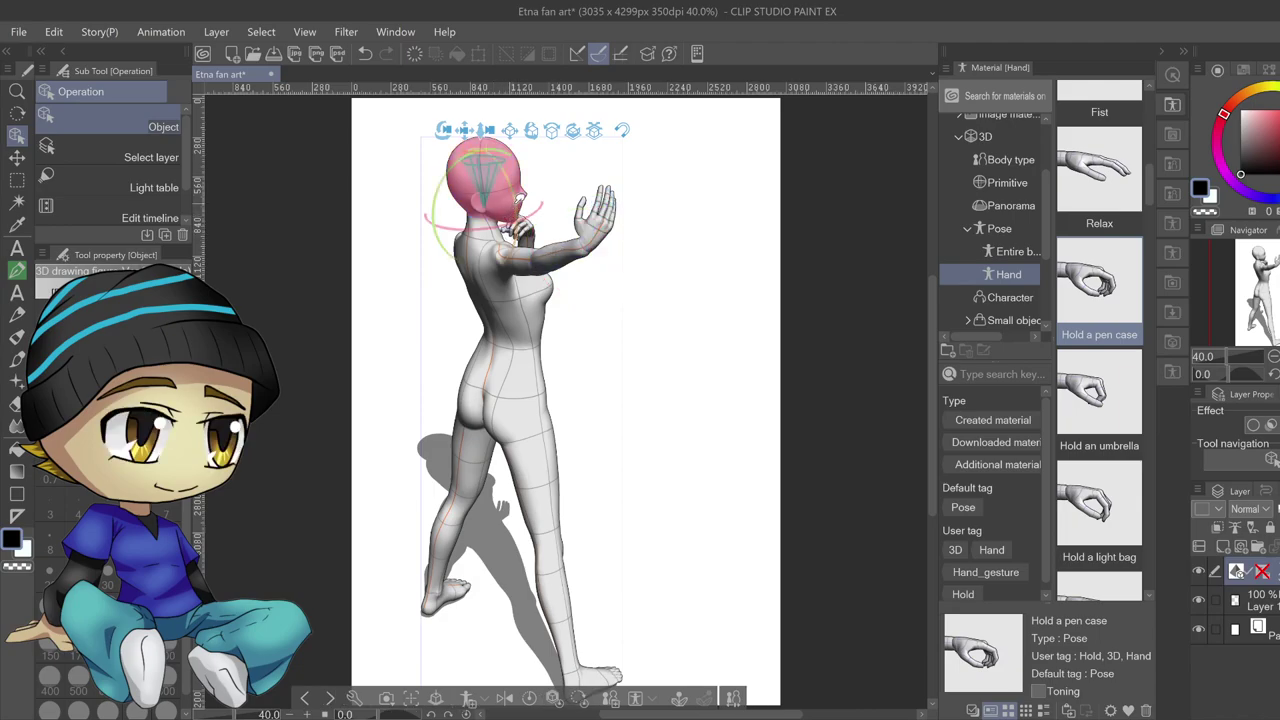
pyautogui.moveTo(517, 196); pyautogui.dragTo(516, 212)
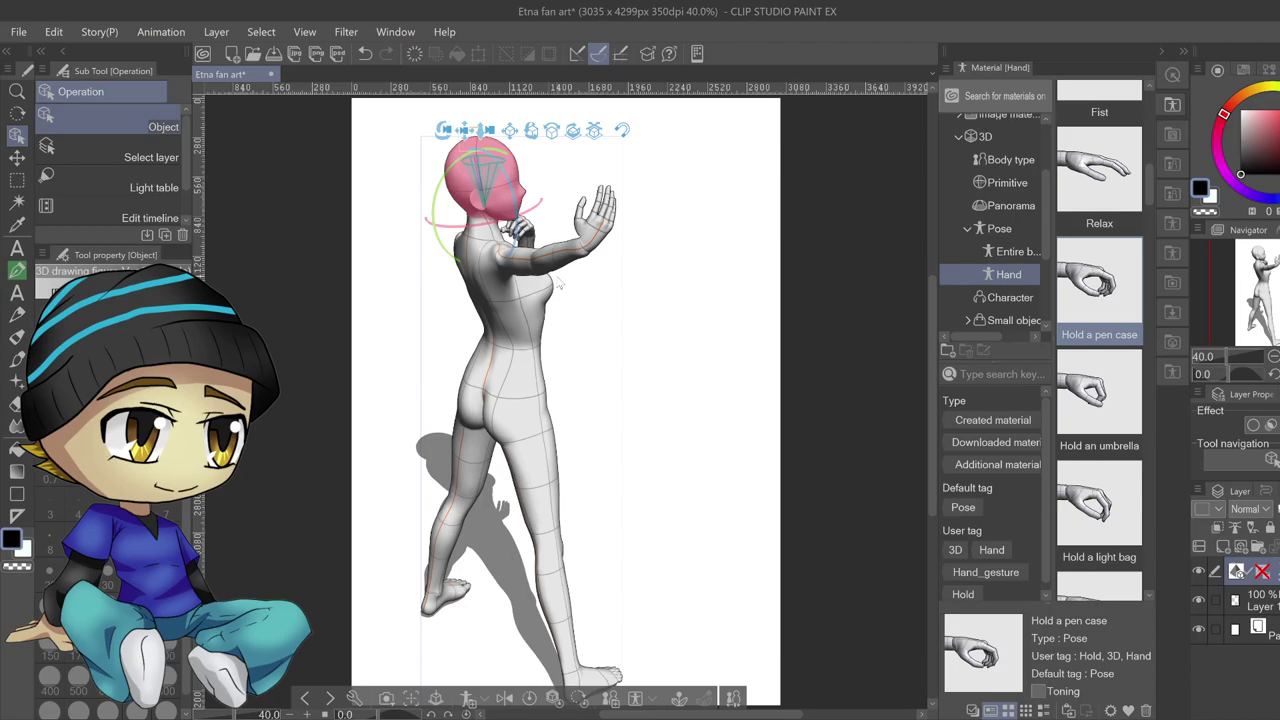
pyautogui.click(604, 234)
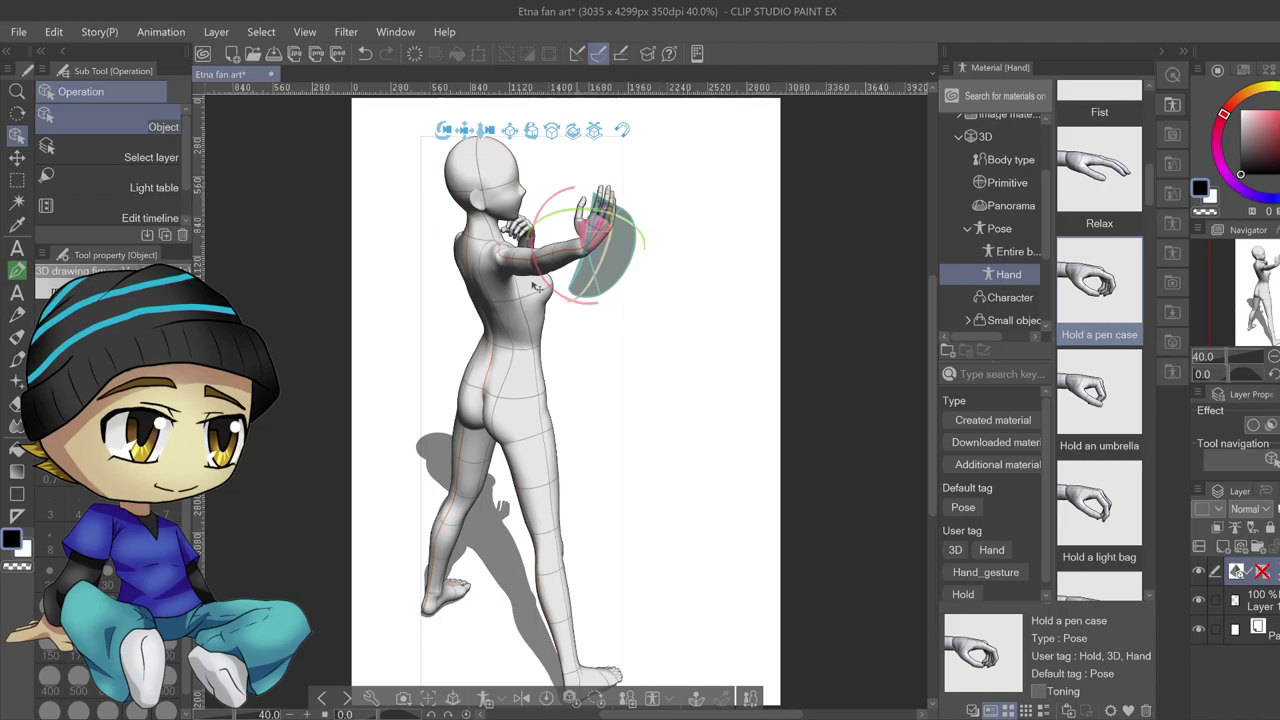
pyautogui.click(503, 265)
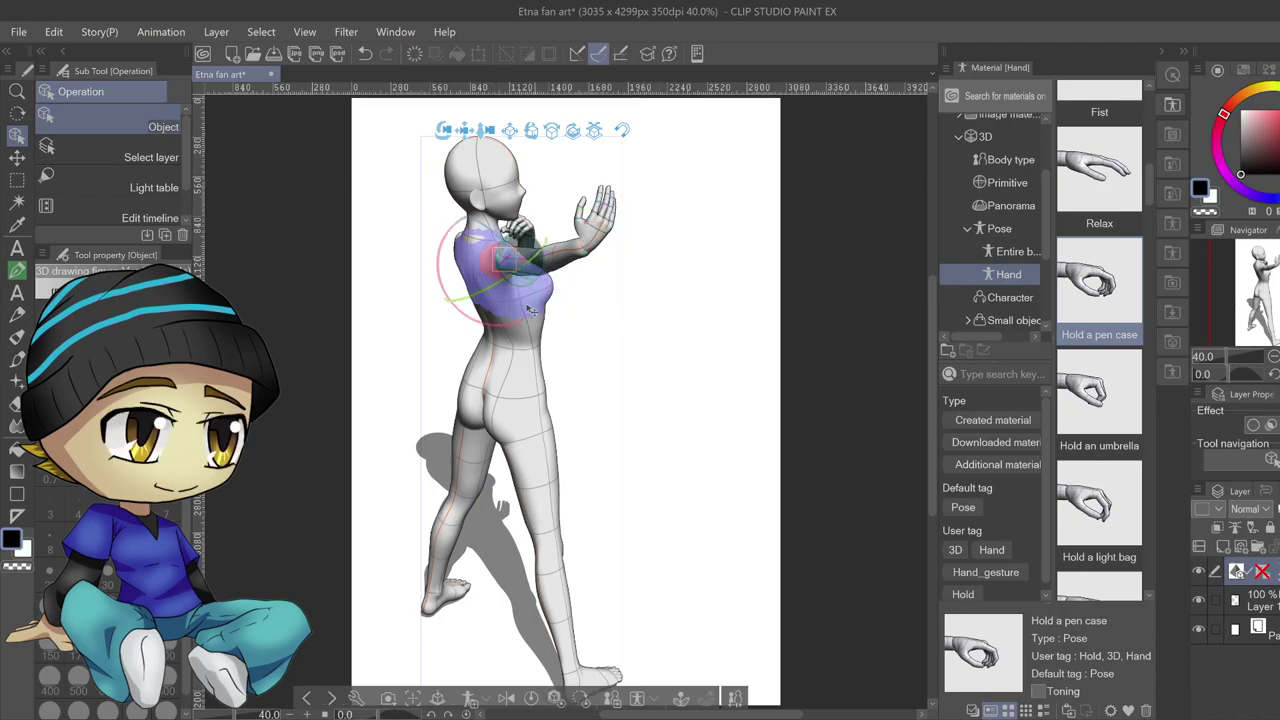
pyautogui.moveTo(525, 316); pyautogui.dragTo(544, 312)
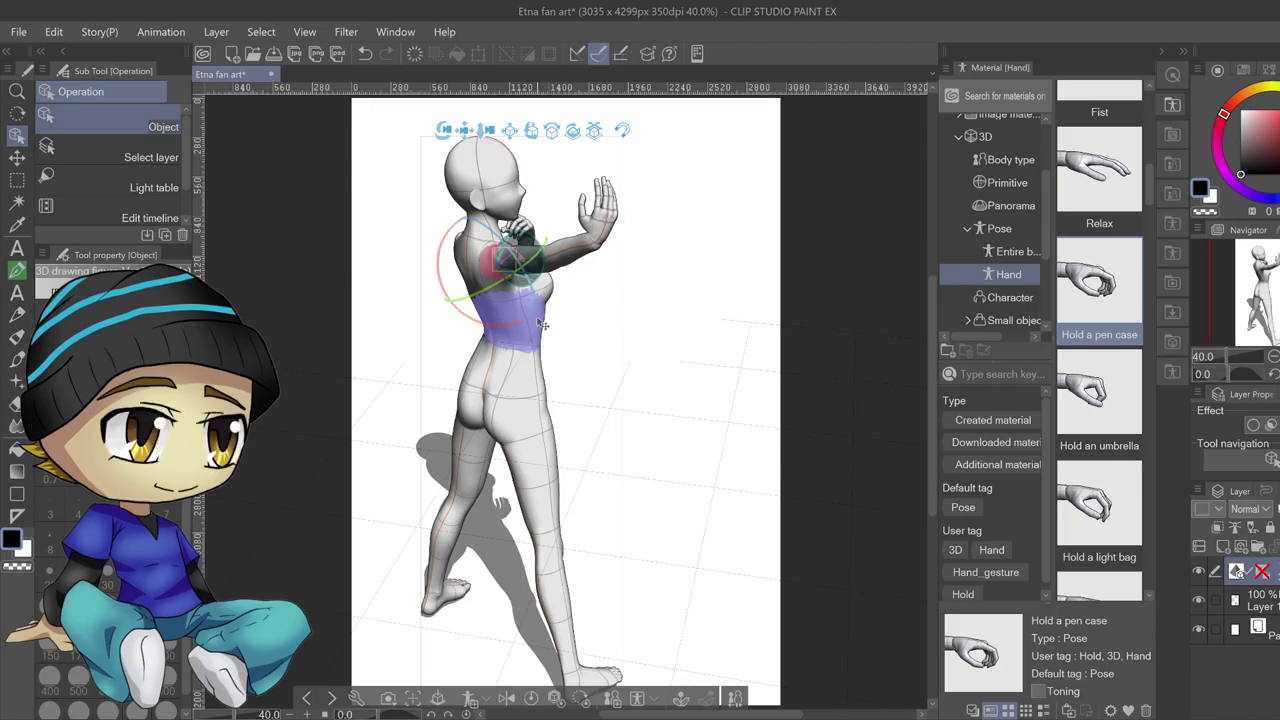
# Fine-tune the right upper arm's rotation at the shoulder, lifting the outstretched arm slightly and extending it further forward
pyautogui.click(581, 254)
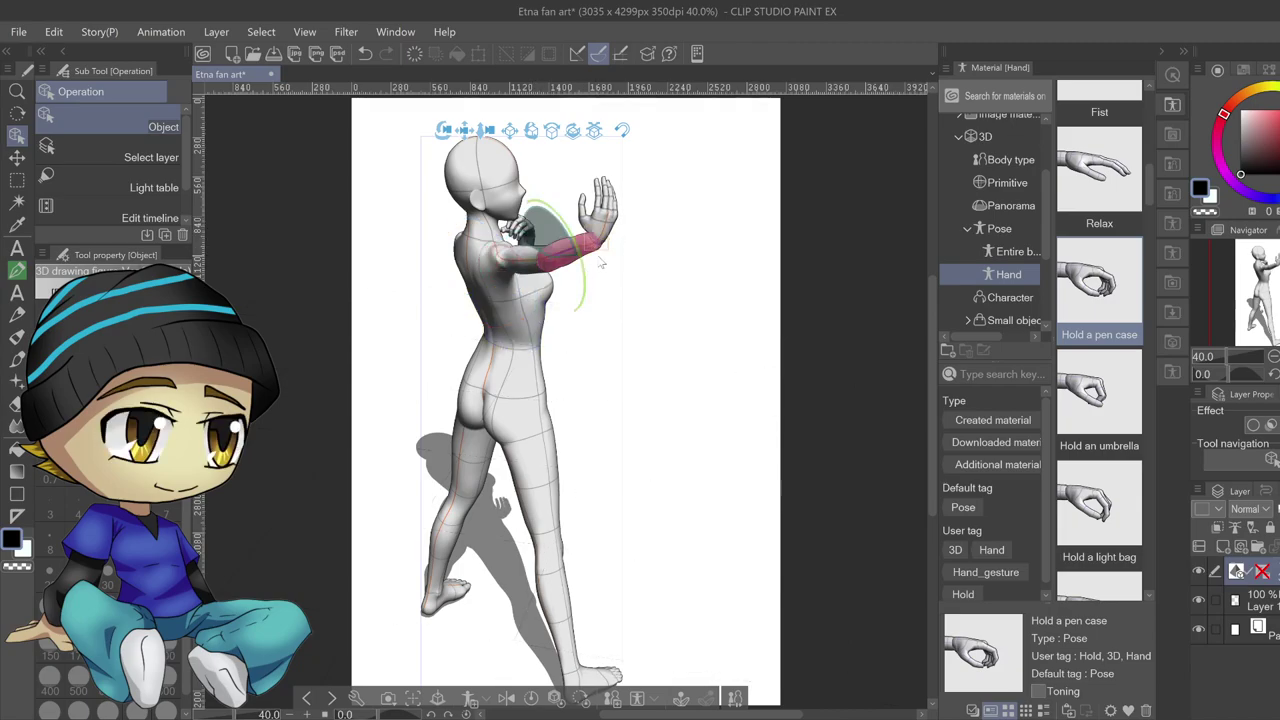
pyautogui.click(532, 262)
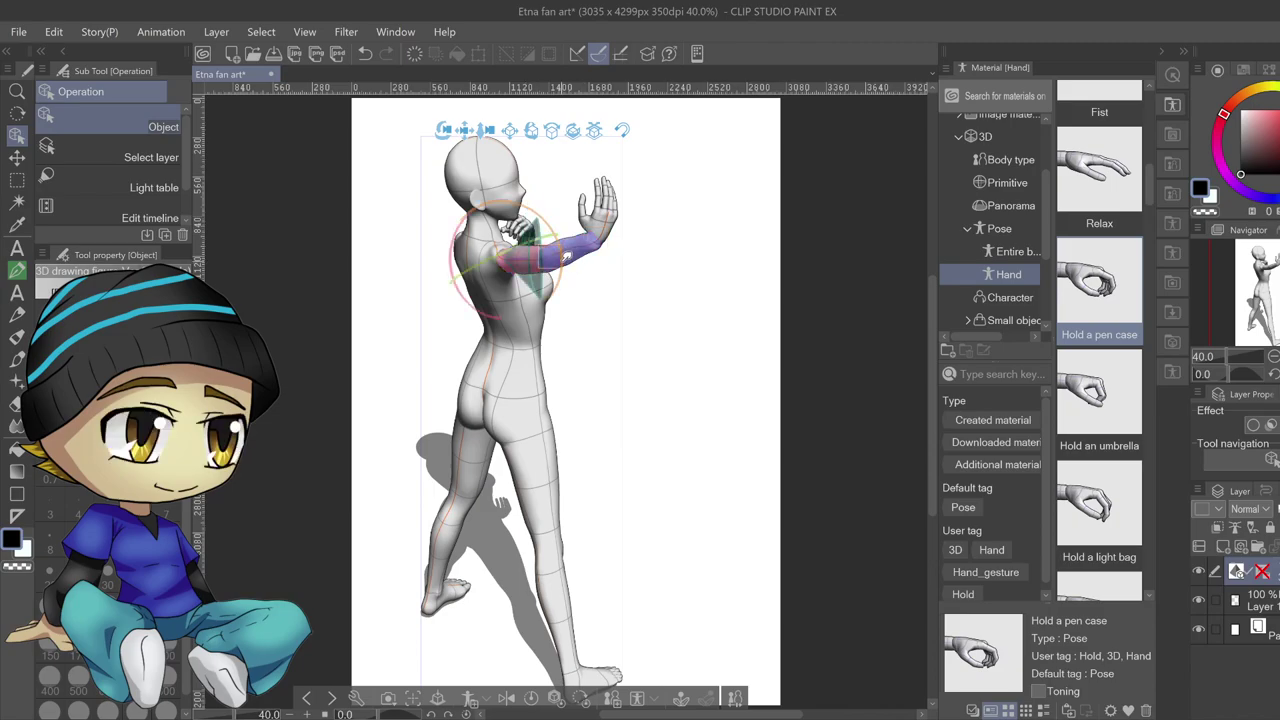
pyautogui.moveTo(565, 258); pyautogui.dragTo(525, 199)
pyautogui.moveTo(455, 242); pyautogui.dragTo(453, 250)
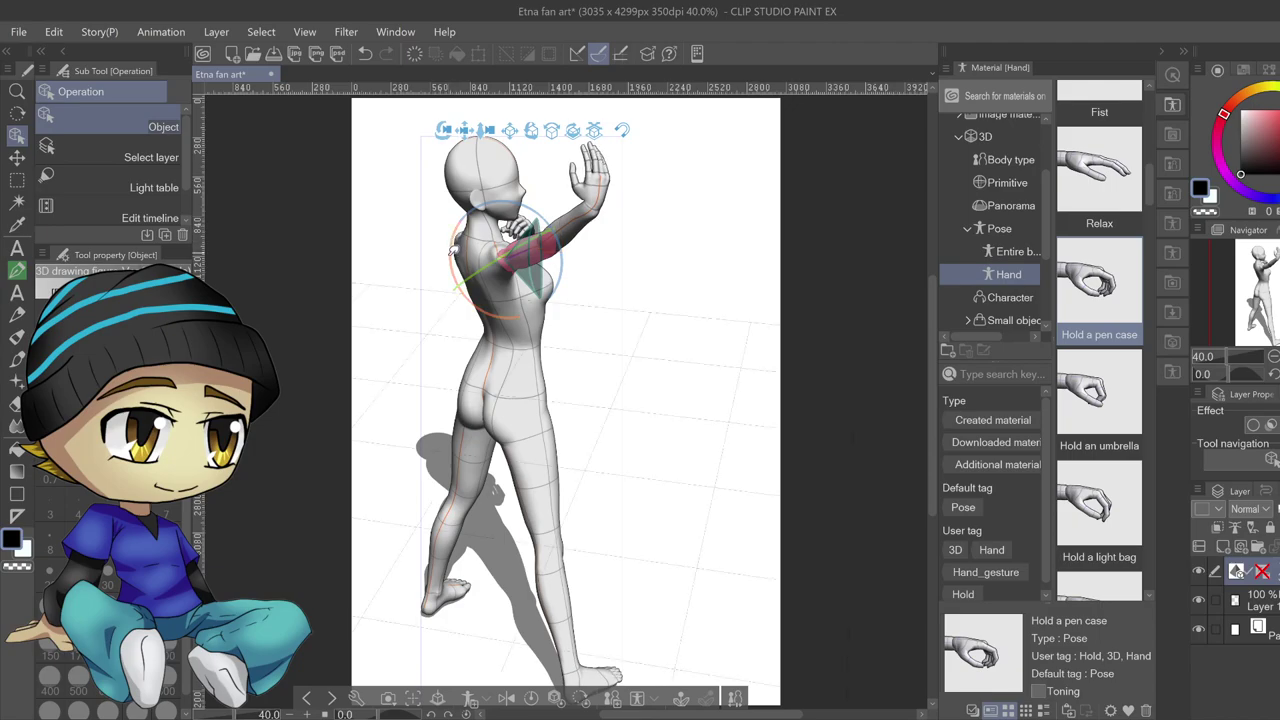
pyautogui.moveTo(557, 221); pyautogui.dragTo(558, 224)
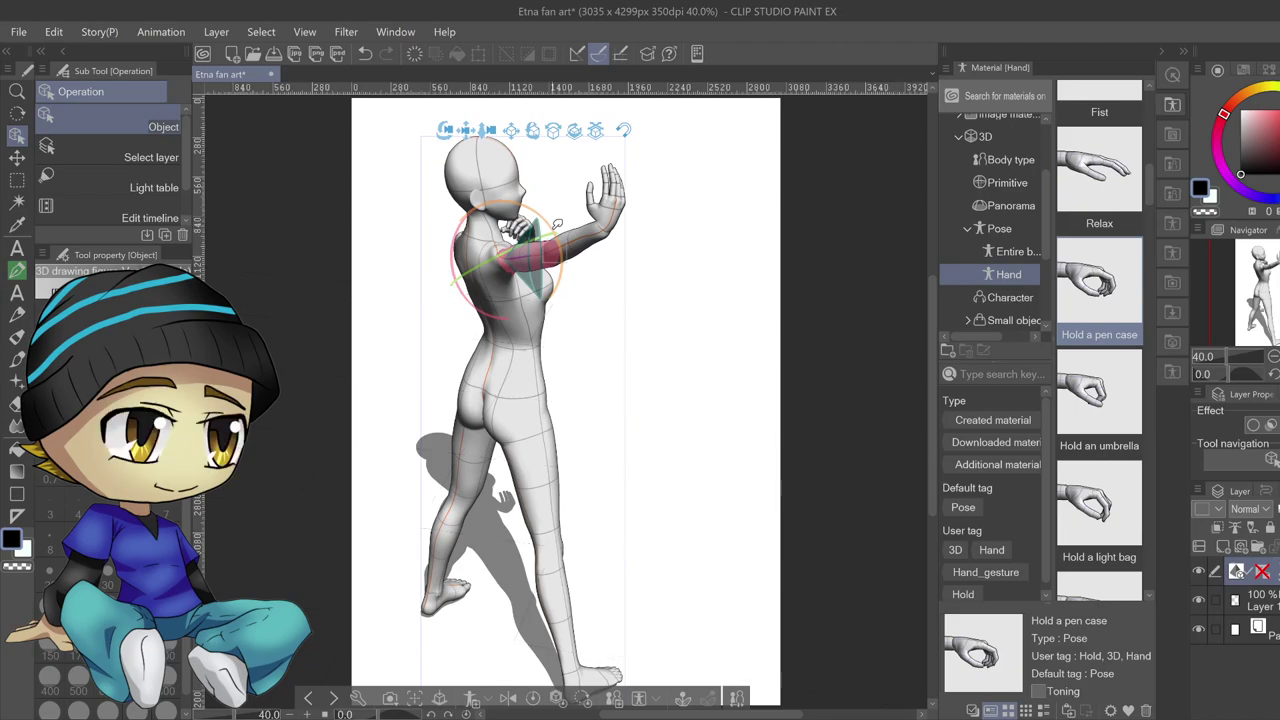
# Move Layer 1 above the 3D figure layer, fade the figure with a lower layer opacity, and make Layer 1 active
pyautogui.click(1159, 49)
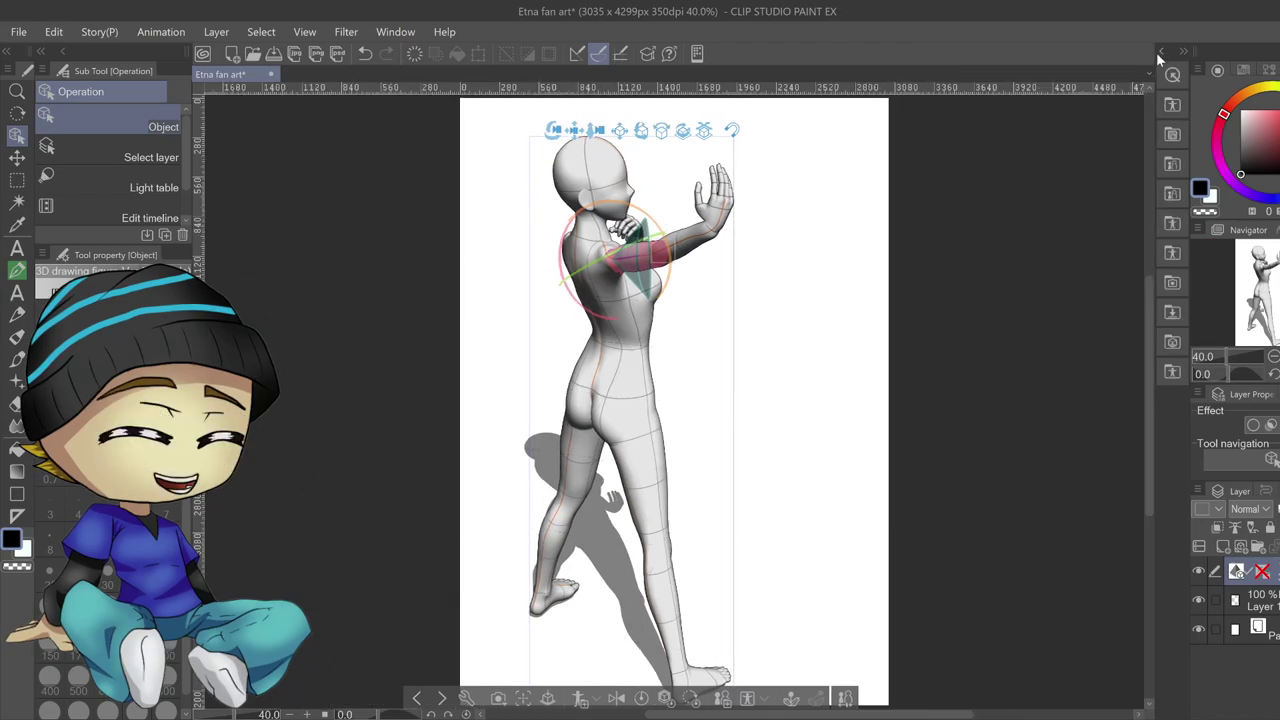
pyautogui.moveTo(1262, 603); pyautogui.dragTo(1262, 565)
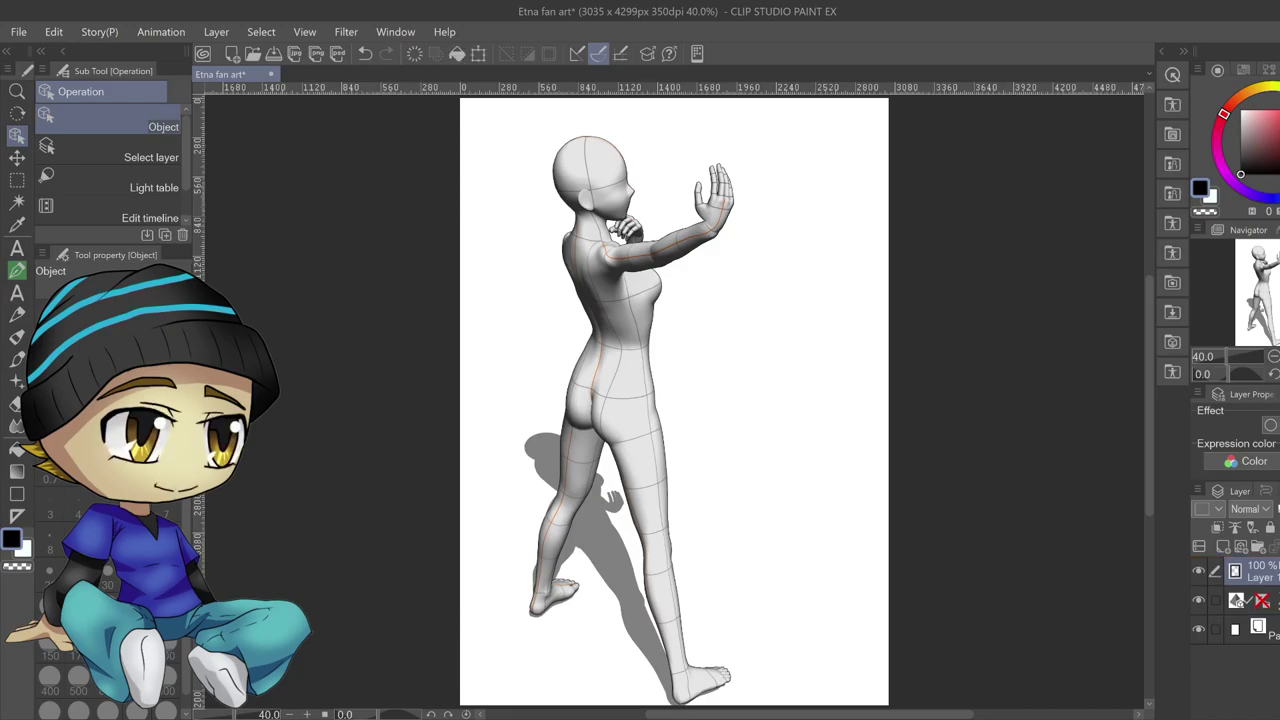
pyautogui.click(1274, 600)
pyautogui.click(1262, 570)
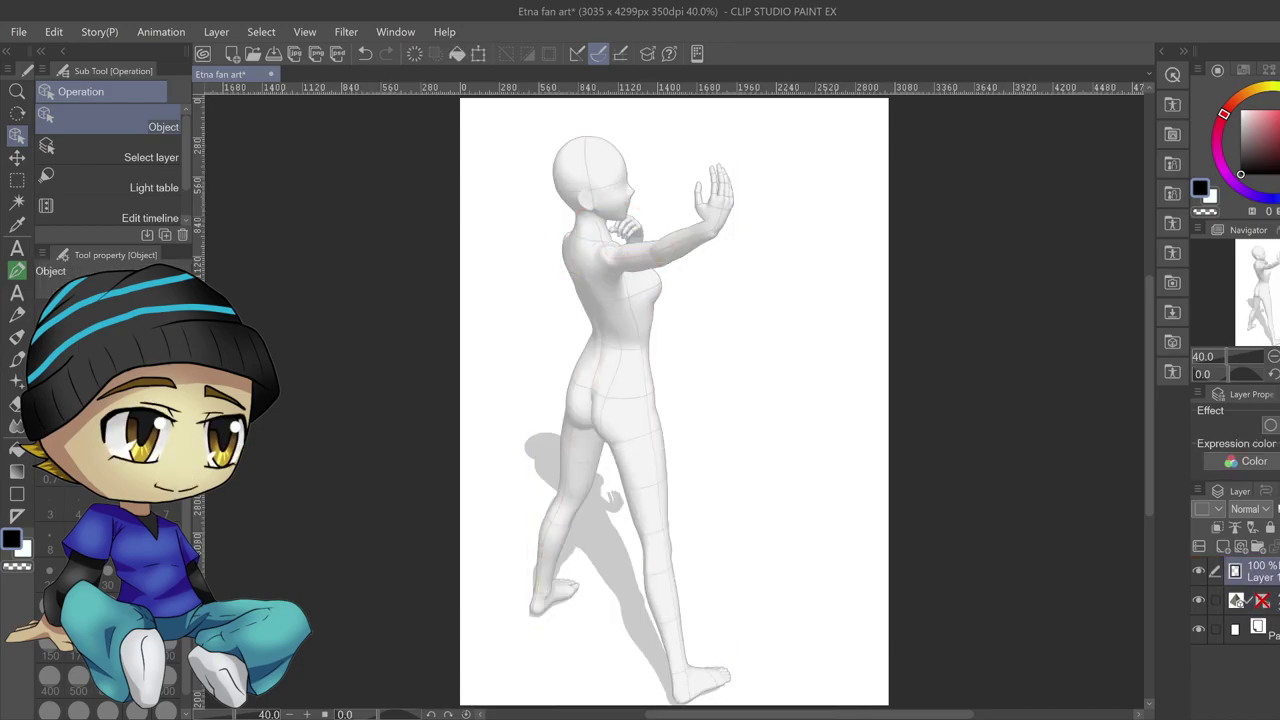
# Trace the figure's shoulders, back, waist and buttocks on Layer 1 with the Soft brush in dark grey
pyautogui.moveTo(1243, 144); pyautogui.dragTo(1233, 163)
pyautogui.click(17, 270)
pyautogui.click(155, 141)
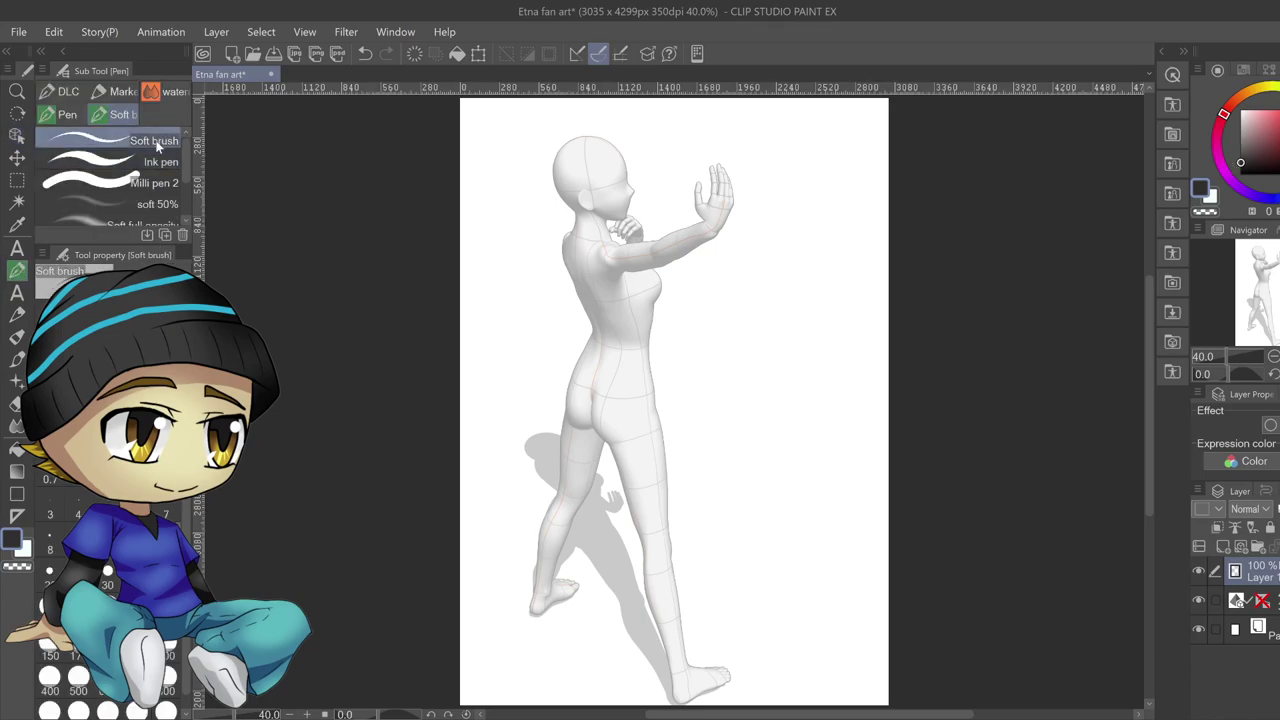
pyautogui.moveTo(600, 250)
pyautogui.mouseDown()
pyautogui.moveTo(603, 288)
pyautogui.moveTo(619, 291)
pyautogui.moveTo(616, 254)
pyautogui.moveTo(564, 238)
pyautogui.moveTo(600, 243)
pyautogui.mouseUp()
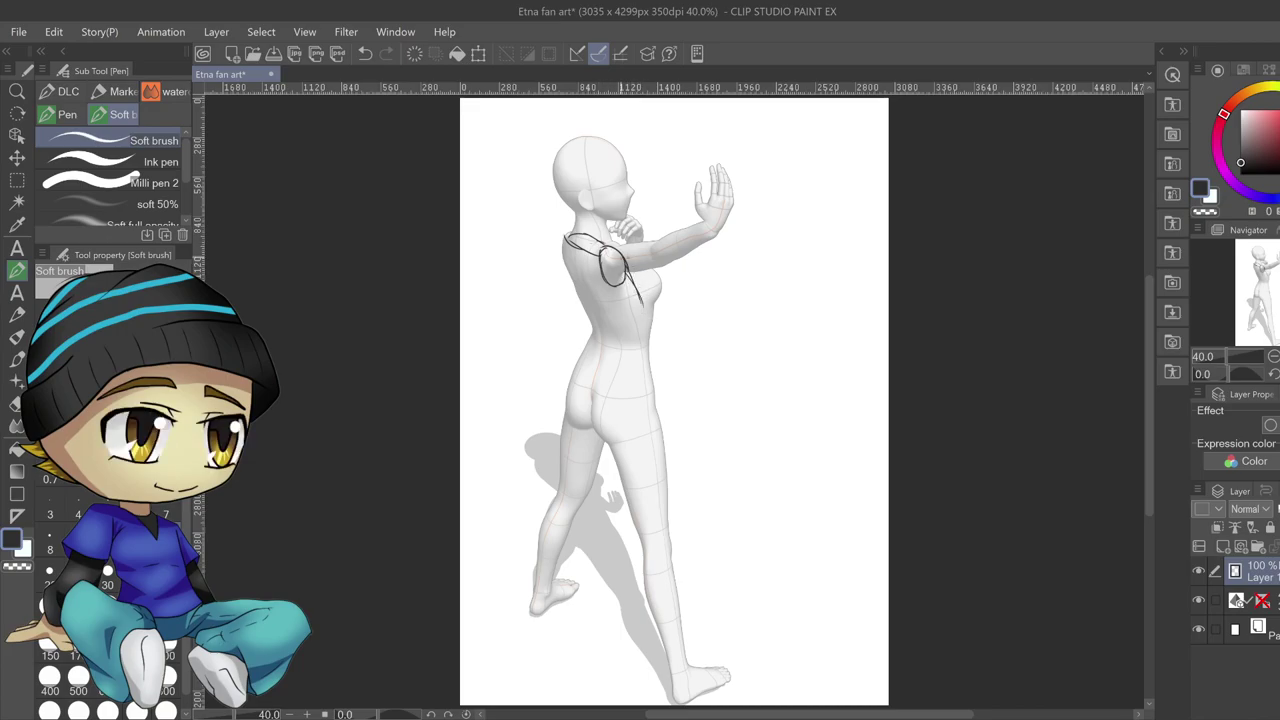
pyautogui.moveTo(626, 260); pyautogui.dragTo(650, 380)
pyautogui.moveTo(563, 242)
pyautogui.mouseDown()
pyautogui.moveTo(594, 335)
pyautogui.moveTo(566, 410)
pyautogui.moveTo(582, 431)
pyautogui.mouseUp()
pyautogui.moveTo(576, 362); pyautogui.dragTo(565, 407)
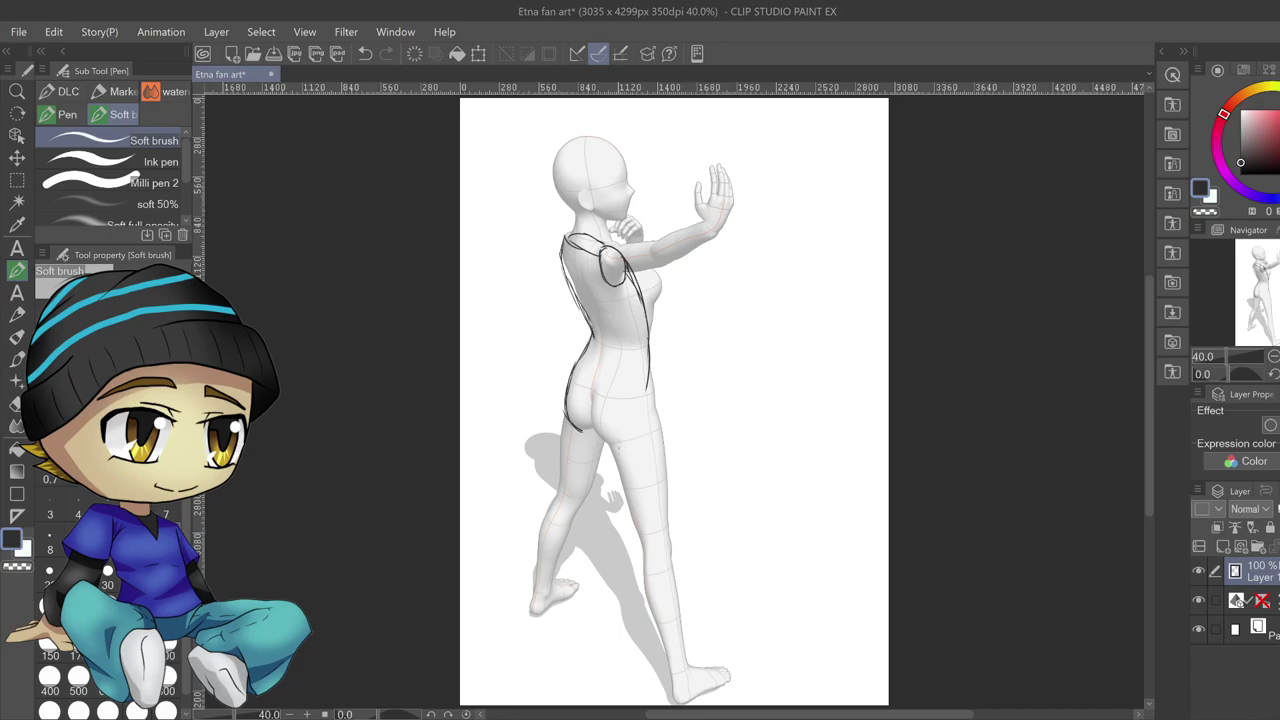
pyautogui.moveTo(591, 378); pyautogui.dragTo(597, 422)
# Trace the outer and inner contours of both legs from the hips down to the ankles
pyautogui.moveTo(650, 396); pyautogui.dragTo(669, 518)
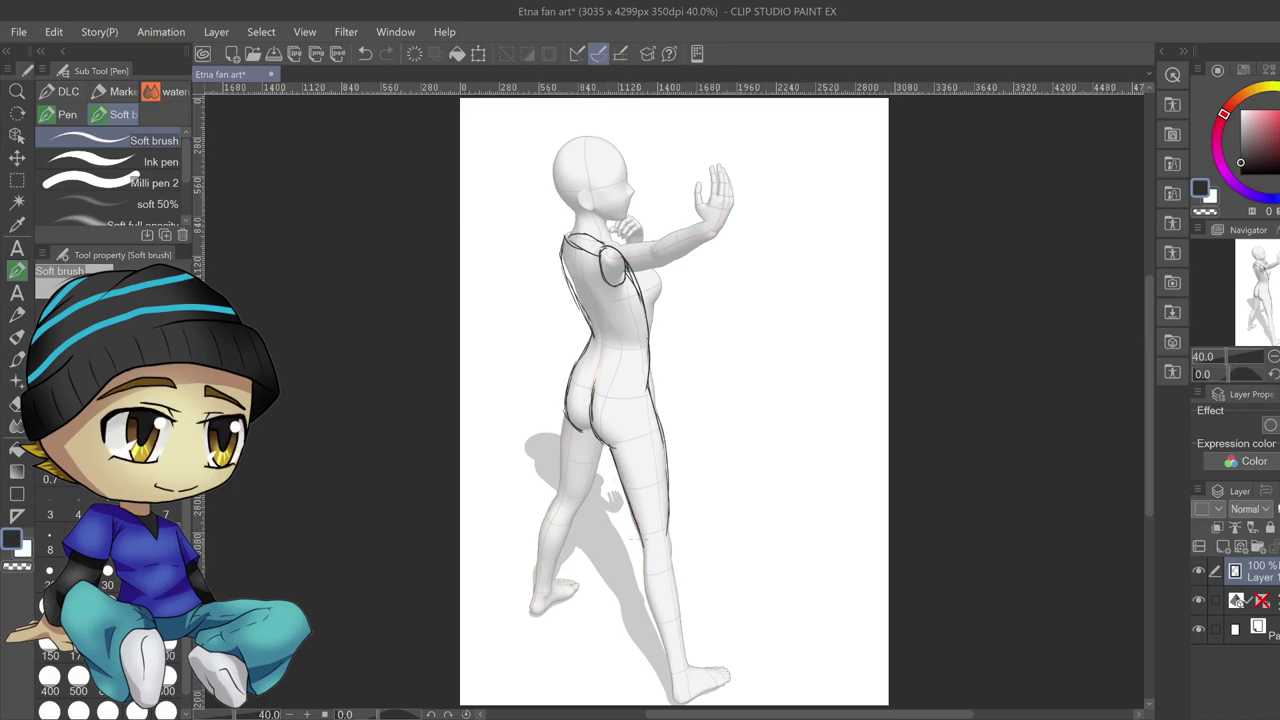
pyautogui.moveTo(670, 552); pyautogui.dragTo(685, 656)
pyautogui.moveTo(638, 544); pyautogui.dragTo(671, 678)
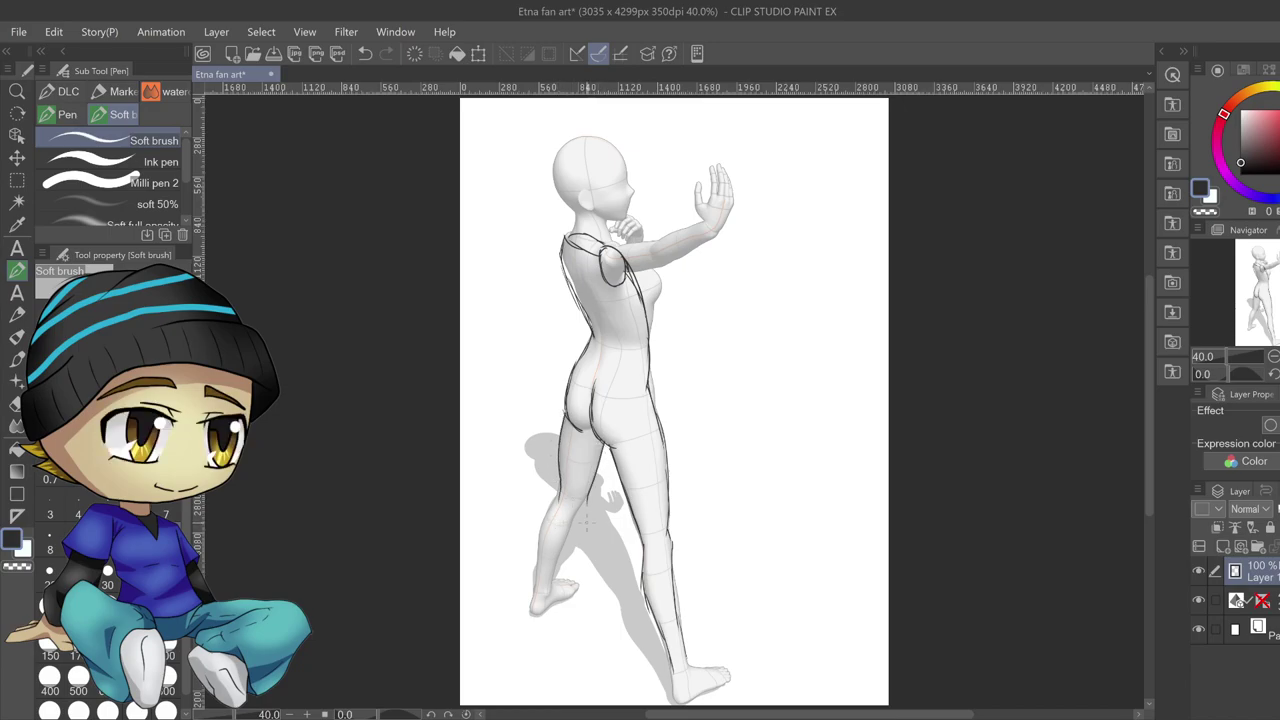
pyautogui.moveTo(588, 497); pyautogui.dragTo(548, 606)
pyautogui.moveTo(541, 524); pyautogui.dragTo(531, 598)
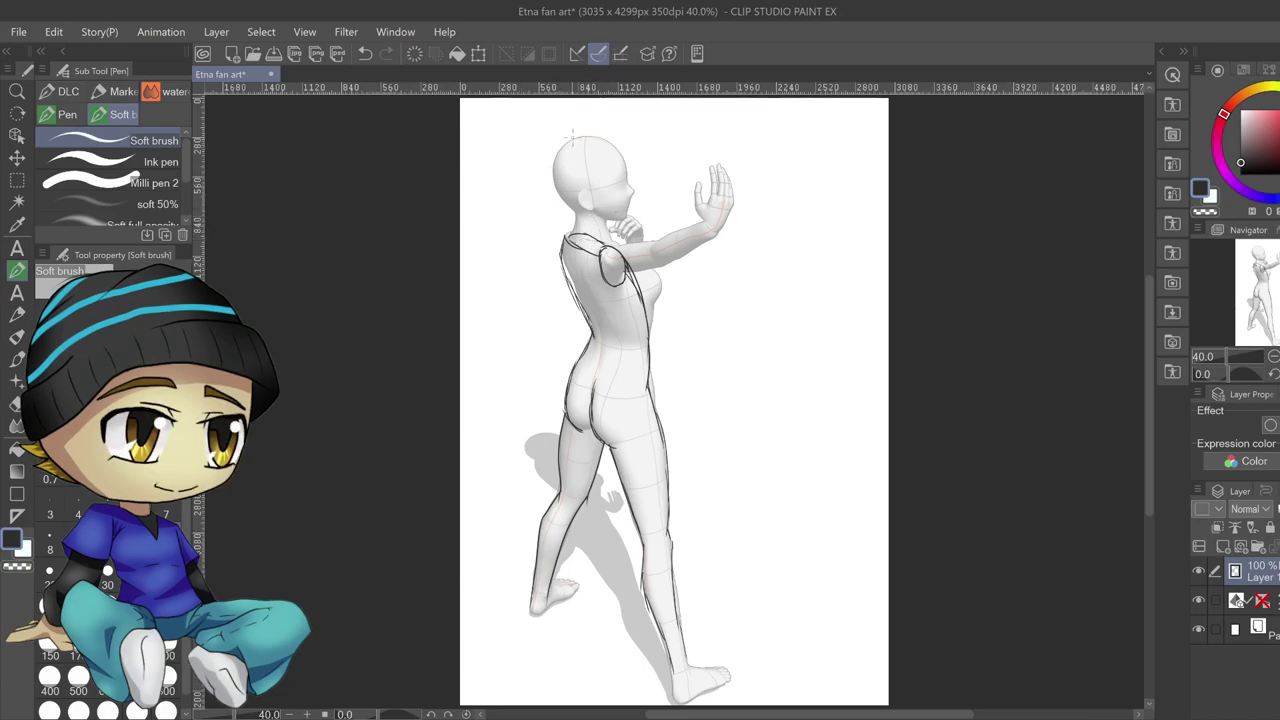
# Sketch the head outline with its face profile slightly larger than the figure's head, and add the neck lines
pyautogui.moveTo(570, 134)
pyautogui.mouseDown()
pyautogui.moveTo(550, 178)
pyautogui.moveTo(575, 219)
pyautogui.mouseUp()
pyautogui.moveTo(586, 131)
pyautogui.mouseDown()
pyautogui.moveTo(646, 188)
pyautogui.moveTo(632, 222)
pyautogui.mouseUp()
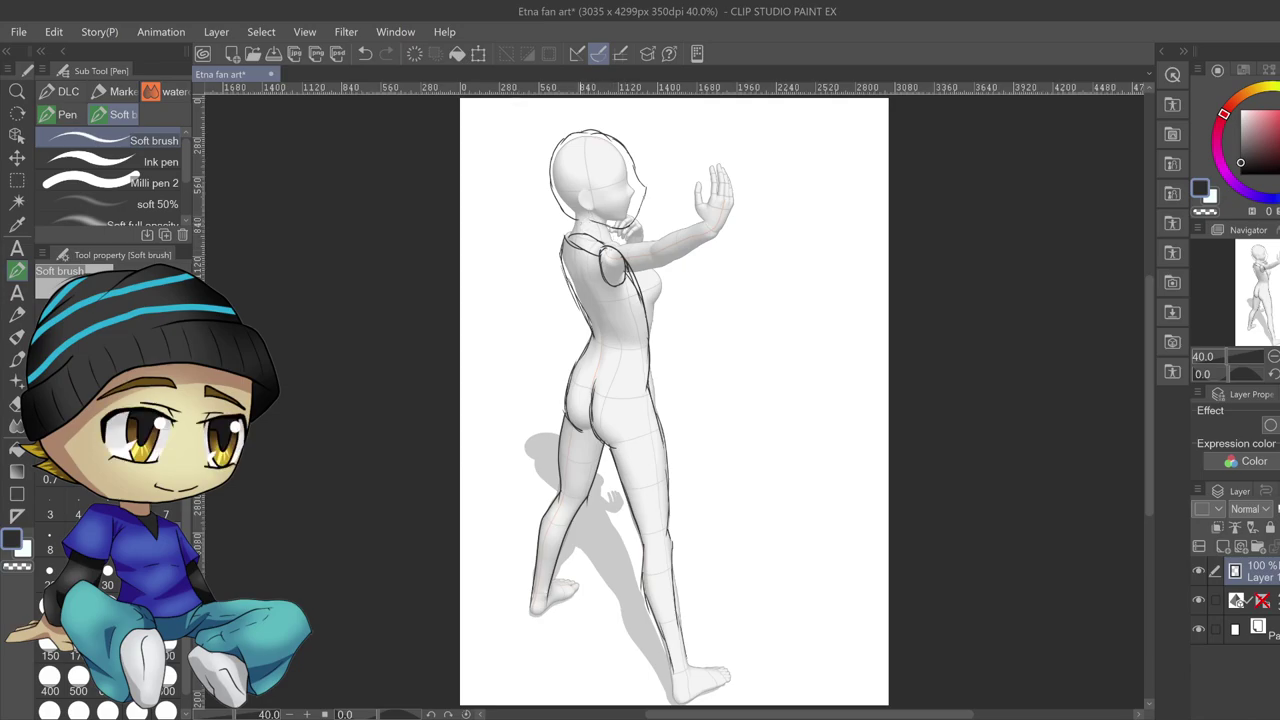
pyautogui.moveTo(595, 224)
pyautogui.mouseDown()
pyautogui.moveTo(599, 246)
pyautogui.moveTo(558, 239)
pyautogui.mouseUp()
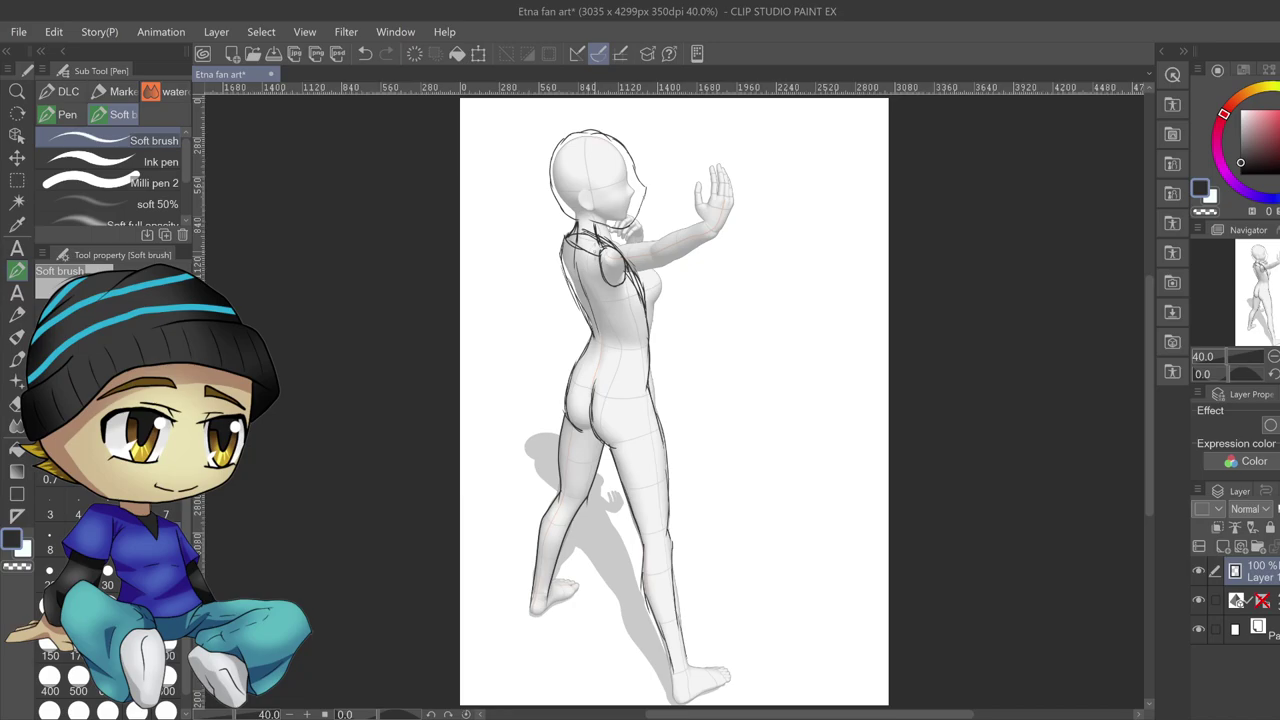
# Hide the 3D figure layer and sketch both feet on Layer 1
pyautogui.click(1270, 600)
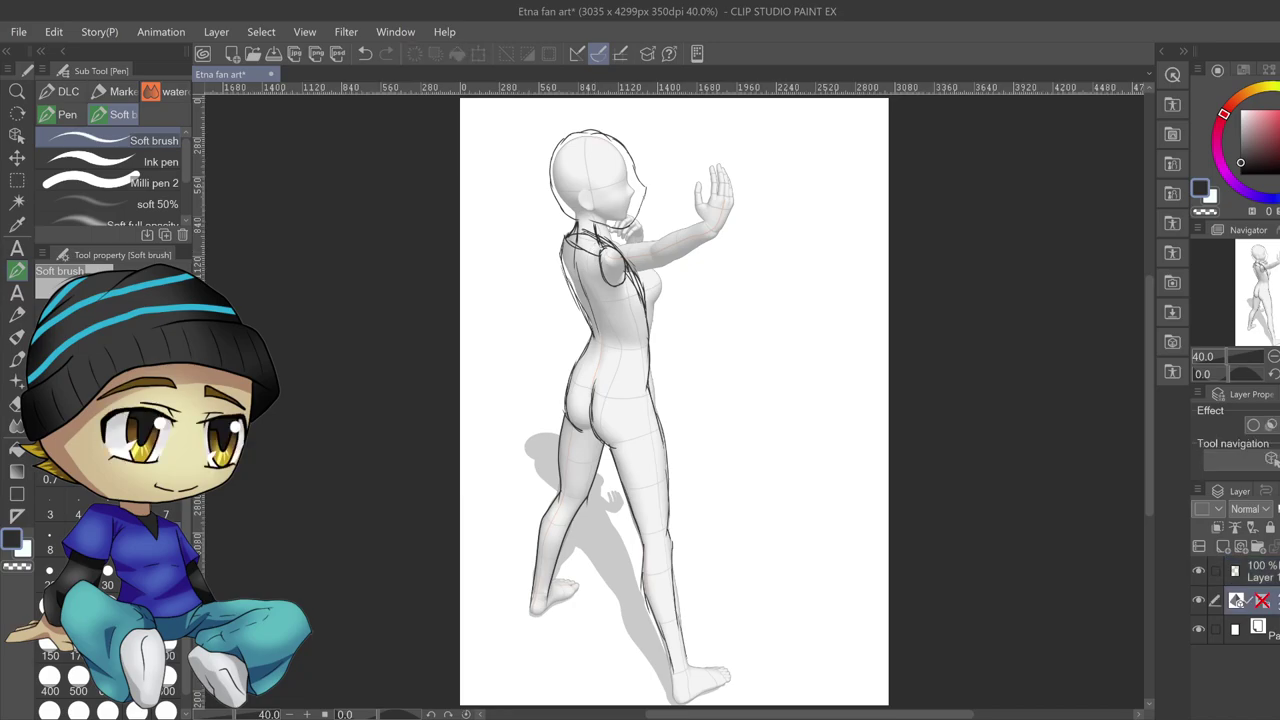
pyautogui.click(1200, 600)
pyautogui.click(1266, 572)
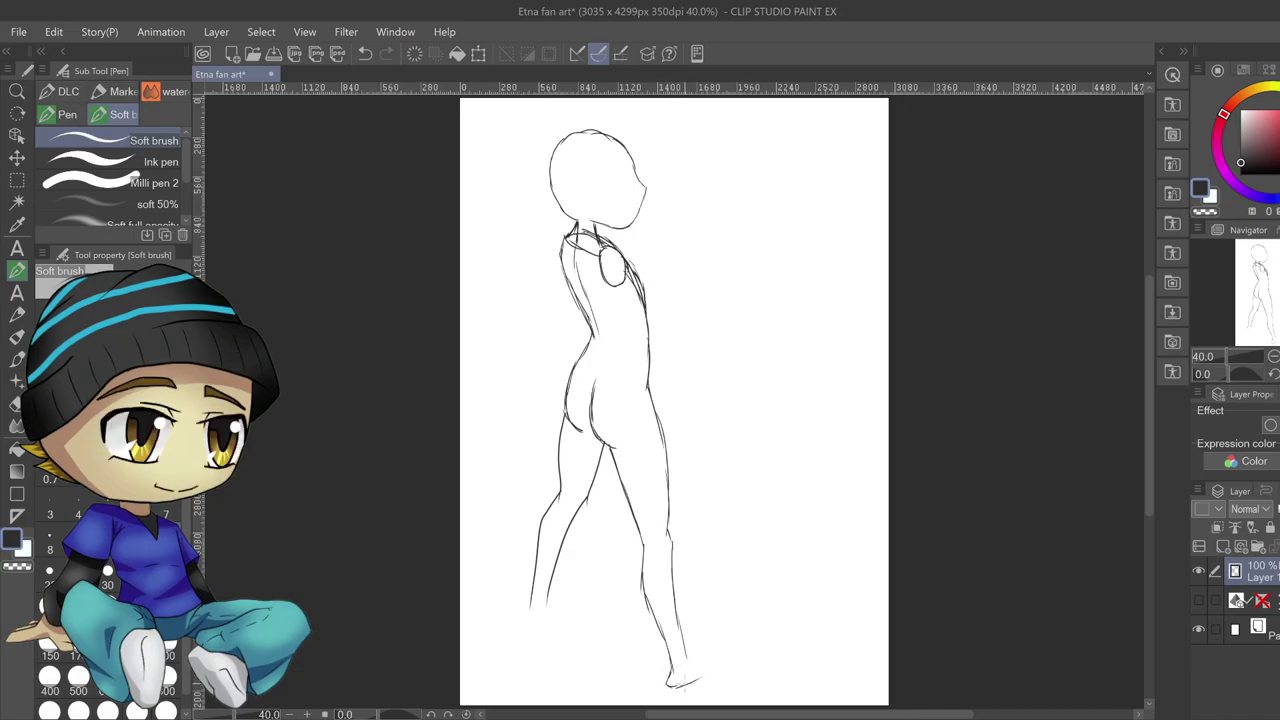
pyautogui.moveTo(716, 650)
pyautogui.mouseDown()
pyautogui.moveTo(725, 666)
pyautogui.moveTo(714, 647)
pyautogui.mouseUp()
pyautogui.moveTo(543, 598); pyautogui.dragTo(543, 613)
pyautogui.moveTo(568, 602)
pyautogui.mouseDown()
pyautogui.moveTo(578, 610)
pyautogui.moveTo(526, 631)
pyautogui.moveTo(578, 616)
pyautogui.moveTo(548, 600)
pyautogui.mouseUp()
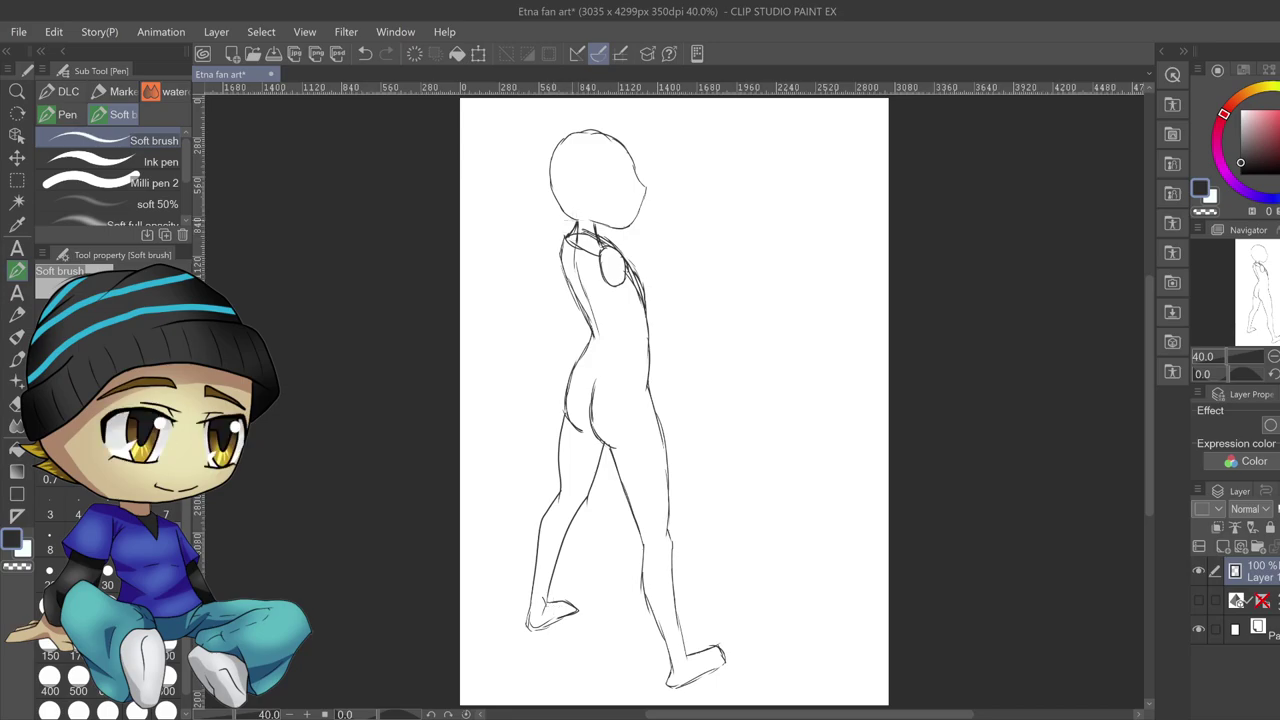
# Touch up the neck lines and remove the front contour of the face and jaw
pyautogui.moveTo(599, 226)
pyautogui.mouseDown()
pyautogui.moveTo(643, 207)
pyautogui.moveTo(645, 187)
pyautogui.moveTo(609, 223)
pyautogui.mouseUp()
pyautogui.moveTo(642, 183); pyautogui.dragTo(609, 226)
pyautogui.hotkey('ctrl', 'z')
pyautogui.hotkey('ctrl', 'z')
pyautogui.hotkey('ctrl', 'z')
pyautogui.hotkey('ctrl', 'z')
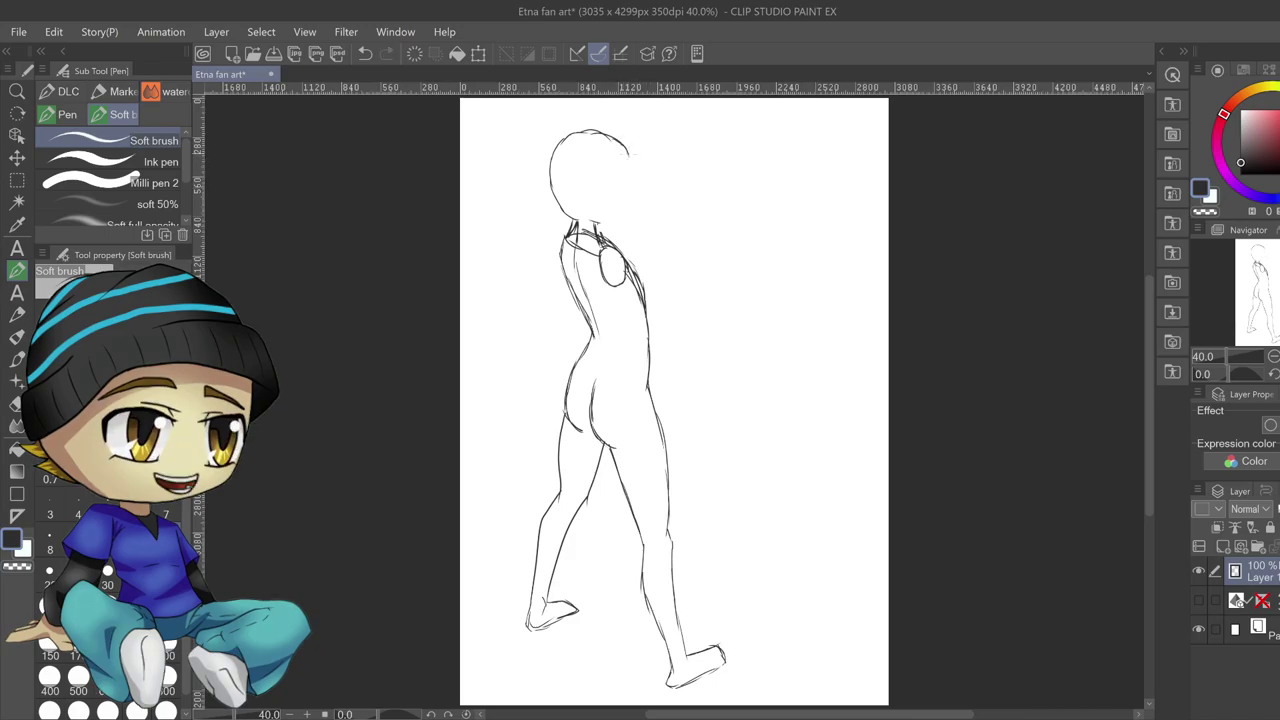
# Redraw the front of the head and jaw, adding curved vertical and horizontal guidelines for the face
pyautogui.moveTo(630, 158)
pyautogui.mouseDown()
pyautogui.moveTo(625, 195)
pyautogui.moveTo(572, 217)
pyautogui.mouseUp()
pyautogui.moveTo(632, 186); pyautogui.dragTo(621, 209)
pyautogui.moveTo(622, 146)
pyautogui.mouseDown()
pyautogui.moveTo(614, 230)
pyautogui.moveTo(634, 206)
pyautogui.moveTo(636, 168)
pyautogui.moveTo(616, 230)
pyautogui.mouseUp()
pyautogui.moveTo(640, 188)
pyautogui.mouseDown()
pyautogui.moveTo(606, 194)
pyautogui.moveTo(626, 194)
pyautogui.moveTo(592, 224)
pyautogui.moveTo(570, 210)
pyautogui.mouseUp()
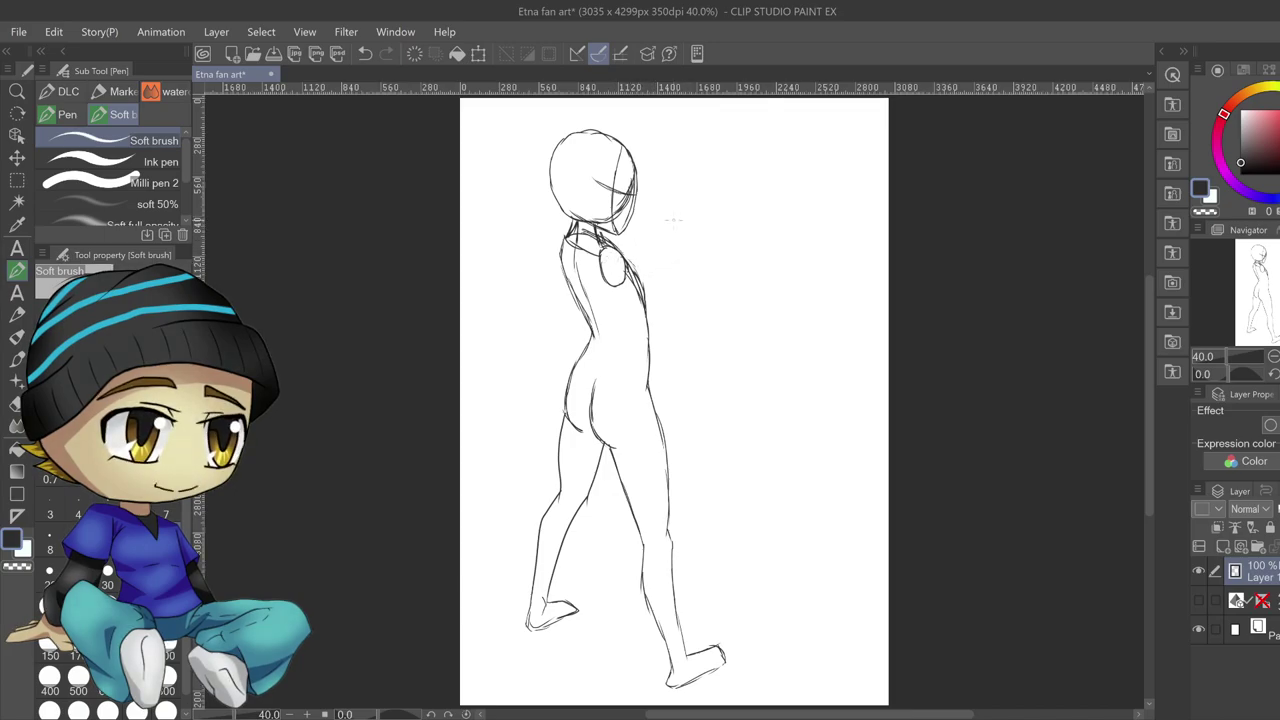
# Sketch the raised arm reaching forward, with a forearm, open palm, thumb, finger bases and an elbow circle
pyautogui.moveTo(672, 222)
pyautogui.mouseDown()
pyautogui.moveTo(726, 209)
pyautogui.moveTo(667, 231)
pyautogui.moveTo(738, 216)
pyautogui.moveTo(722, 256)
pyautogui.moveTo(702, 265)
pyautogui.moveTo(666, 262)
pyautogui.moveTo(668, 224)
pyautogui.moveTo(662, 262)
pyautogui.mouseUp()
pyautogui.moveTo(652, 240)
pyautogui.mouseDown()
pyautogui.moveTo(658, 262)
pyautogui.moveTo(650, 244)
pyautogui.moveTo(668, 243)
pyautogui.mouseUp()
pyautogui.moveTo(713, 212)
pyautogui.mouseDown()
pyautogui.moveTo(719, 227)
pyautogui.moveTo(730, 220)
pyautogui.mouseUp()
pyautogui.moveTo(716, 263)
pyautogui.mouseDown()
pyautogui.moveTo(657, 292)
pyautogui.moveTo(647, 265)
pyautogui.moveTo(648, 291)
pyautogui.moveTo(658, 264)
pyautogui.moveTo(600, 246)
pyautogui.moveTo(602, 278)
pyautogui.moveTo(650, 297)
pyautogui.mouseUp()
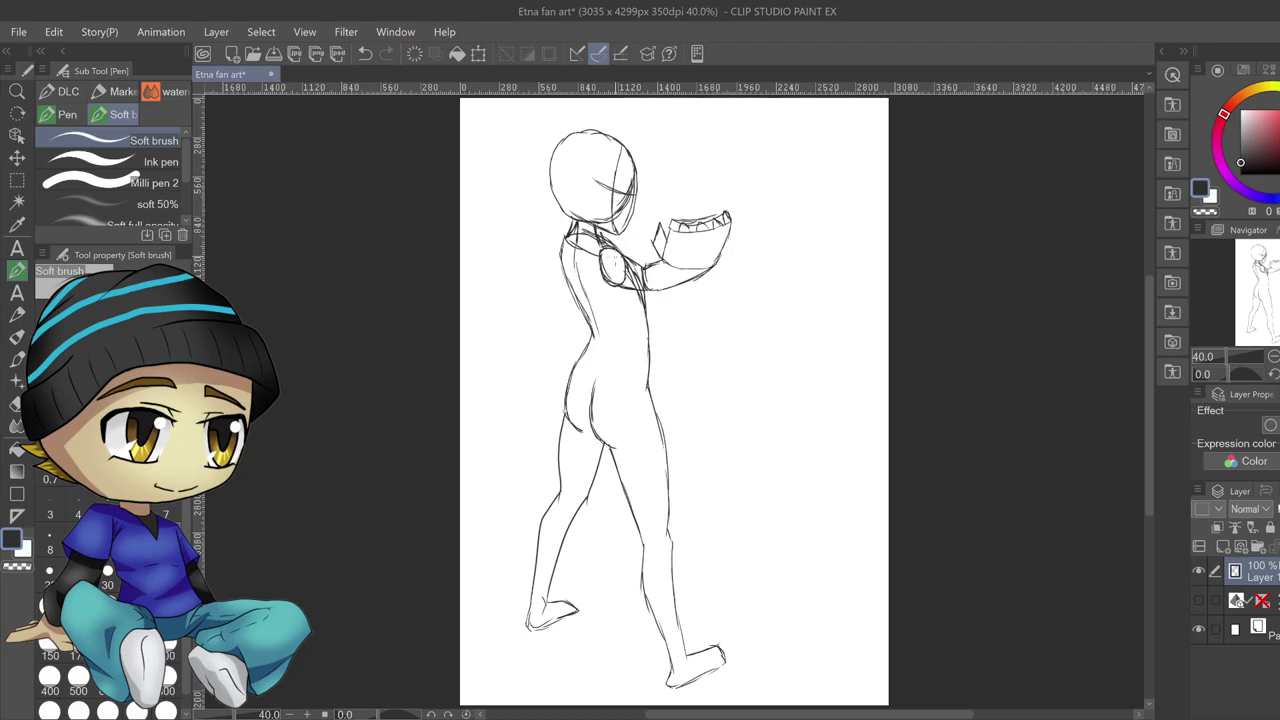
pyautogui.moveTo(608, 254)
pyautogui.mouseDown()
pyautogui.moveTo(602, 274)
pyautogui.moveTo(591, 257)
pyautogui.moveTo(589, 276)
pyautogui.moveTo(654, 266)
pyautogui.moveTo(663, 290)
pyautogui.moveTo(640, 276)
pyautogui.moveTo(650, 290)
pyautogui.moveTo(648, 266)
pyautogui.moveTo(648, 290)
pyautogui.moveTo(606, 258)
pyautogui.mouseUp()
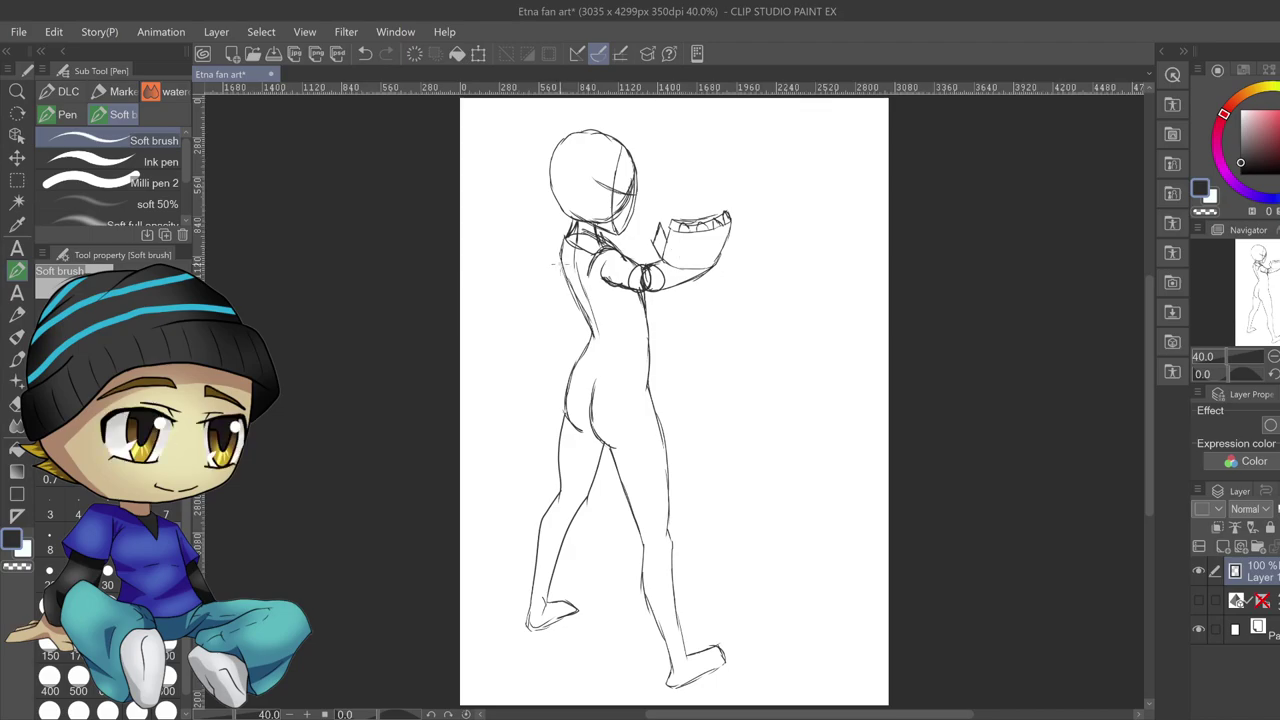
# Sketch the other arm hanging down behind the back, with two long lines from shoulder to wrist
pyautogui.moveTo(563, 260); pyautogui.dragTo(558, 336)
pyautogui.moveTo(554, 358); pyautogui.dragTo(545, 411)
pyautogui.moveTo(580, 310); pyautogui.dragTo(568, 370)
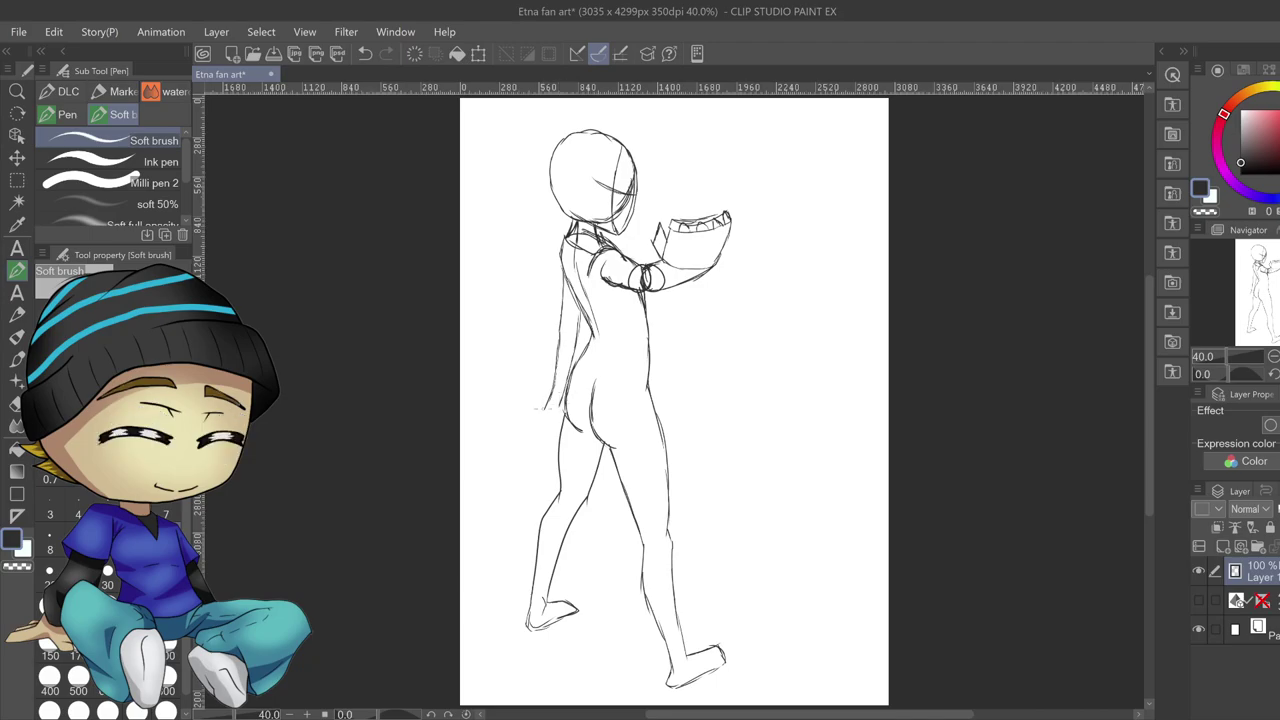
pyautogui.moveTo(556, 412)
pyautogui.mouseDown()
pyautogui.moveTo(548, 426)
pyautogui.moveTo(527, 409)
pyautogui.moveTo(604, 425)
pyautogui.mouseUp()
pyautogui.hotkey('ctrl', 'z')
pyautogui.hotkey('ctrl', 'z')
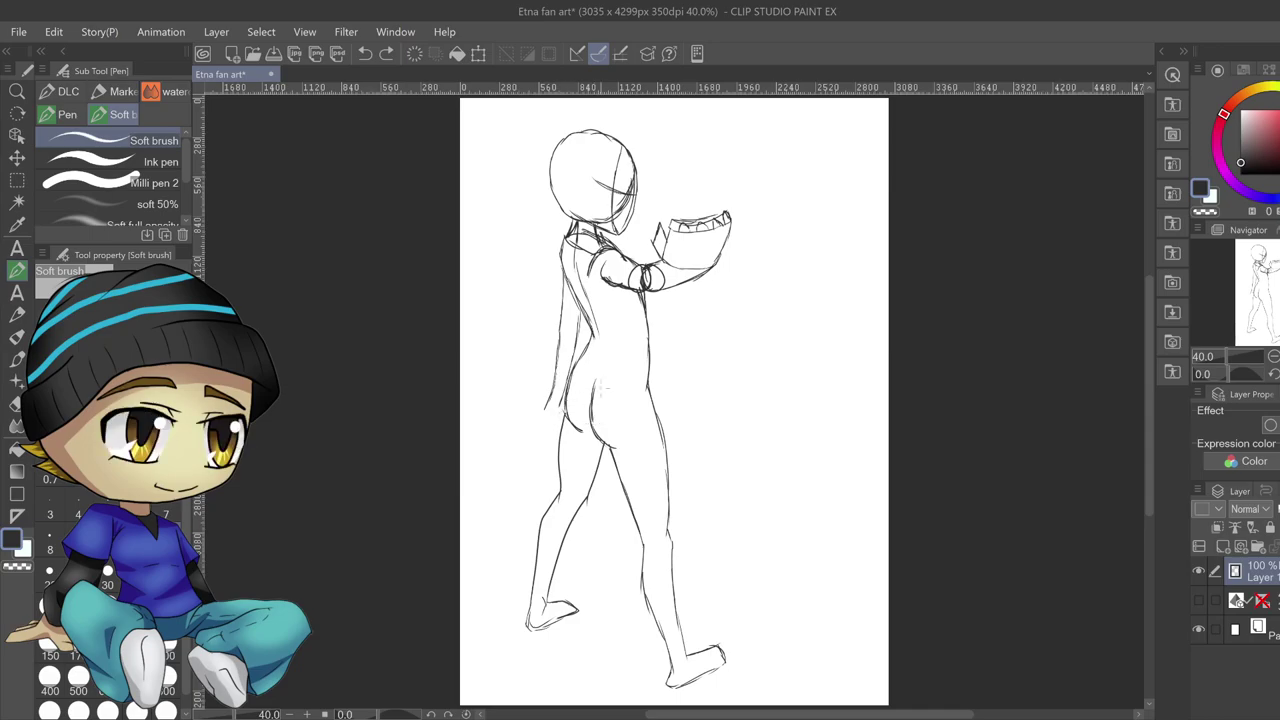
# Sketch the fingers of the raised hand, with the index finger extended upward and the others curled over the palm
pyautogui.moveTo(701, 207)
pyautogui.mouseDown()
pyautogui.moveTo(707, 230)
pyautogui.moveTo(709, 203)
pyautogui.mouseUp()
pyautogui.moveTo(708, 208)
pyautogui.mouseDown()
pyautogui.moveTo(719, 179)
pyautogui.moveTo(701, 207)
pyautogui.mouseUp()
pyautogui.moveTo(689, 213); pyautogui.dragTo(688, 231)
pyautogui.moveTo(688, 205)
pyautogui.mouseDown()
pyautogui.moveTo(677, 231)
pyautogui.moveTo(692, 237)
pyautogui.moveTo(680, 218)
pyautogui.mouseUp()
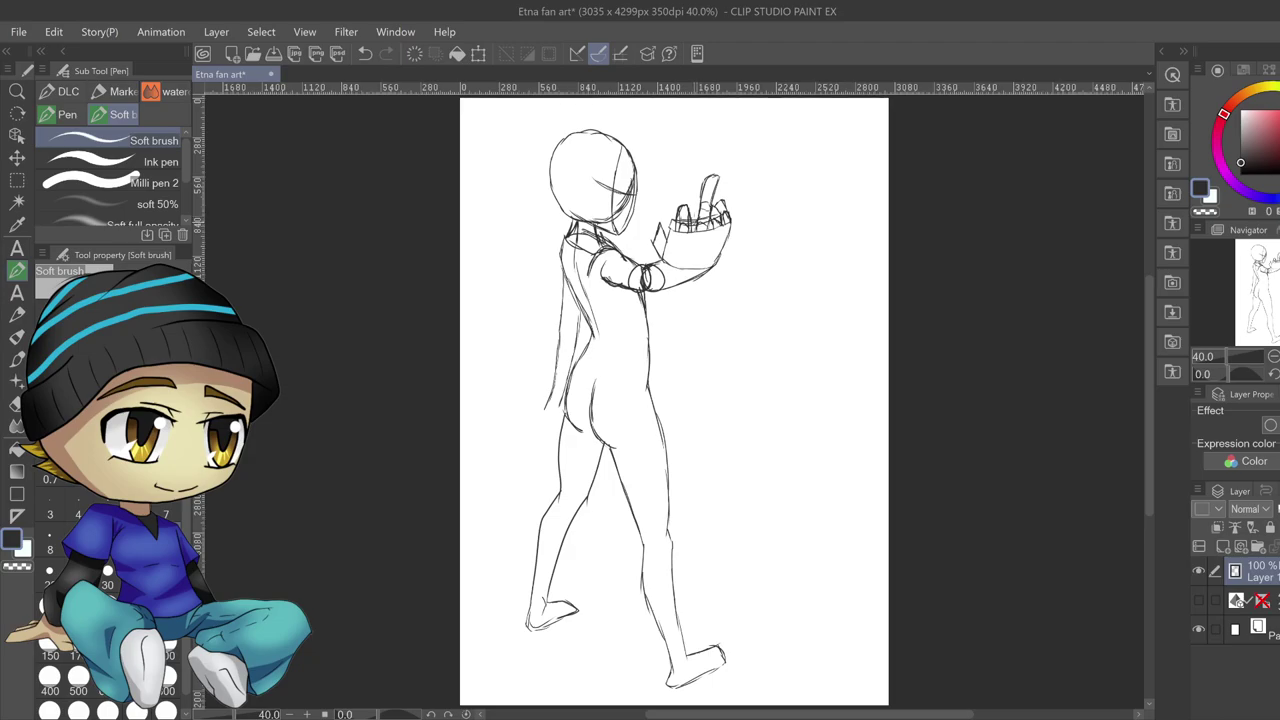
pyautogui.hotkey('ctrl', 'z')
pyautogui.moveTo(677, 211)
pyautogui.mouseDown()
pyautogui.moveTo(665, 223)
pyautogui.moveTo(675, 214)
pyautogui.mouseUp()
pyautogui.moveTo(709, 220)
pyautogui.mouseDown()
pyautogui.moveTo(729, 155)
pyautogui.moveTo(705, 181)
pyautogui.mouseUp()
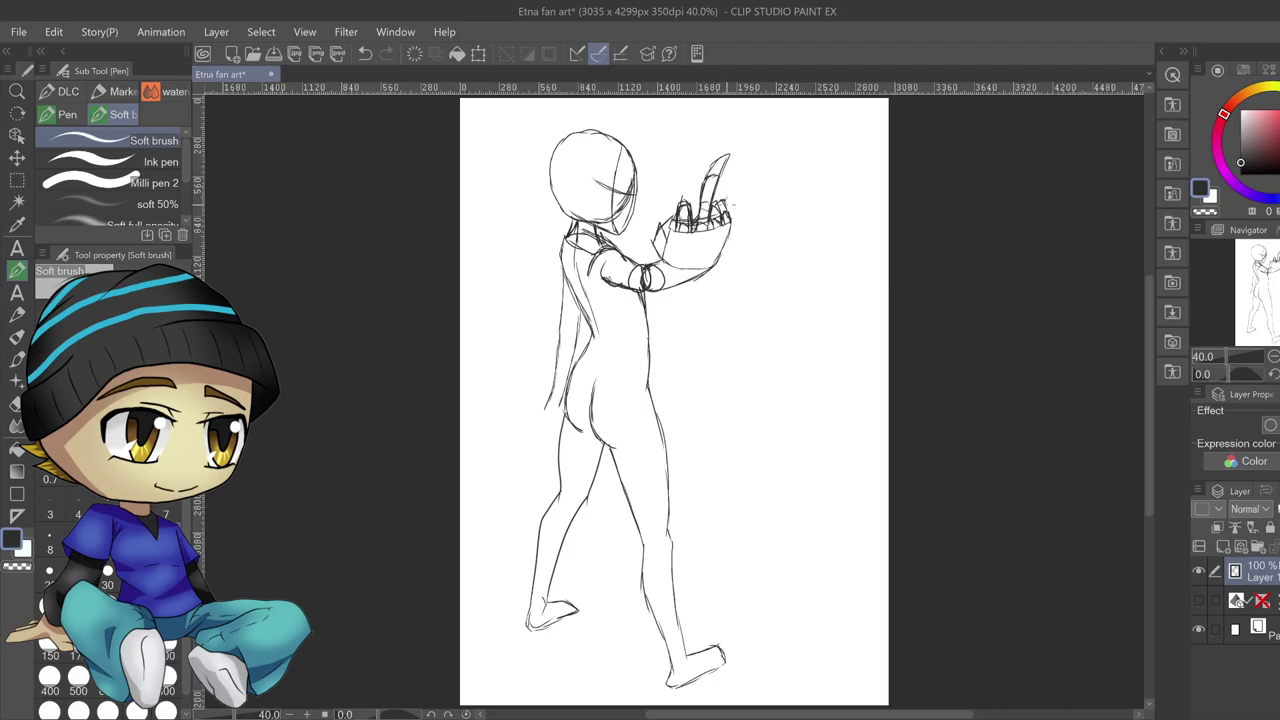
pyautogui.moveTo(703, 265); pyautogui.dragTo(697, 248)
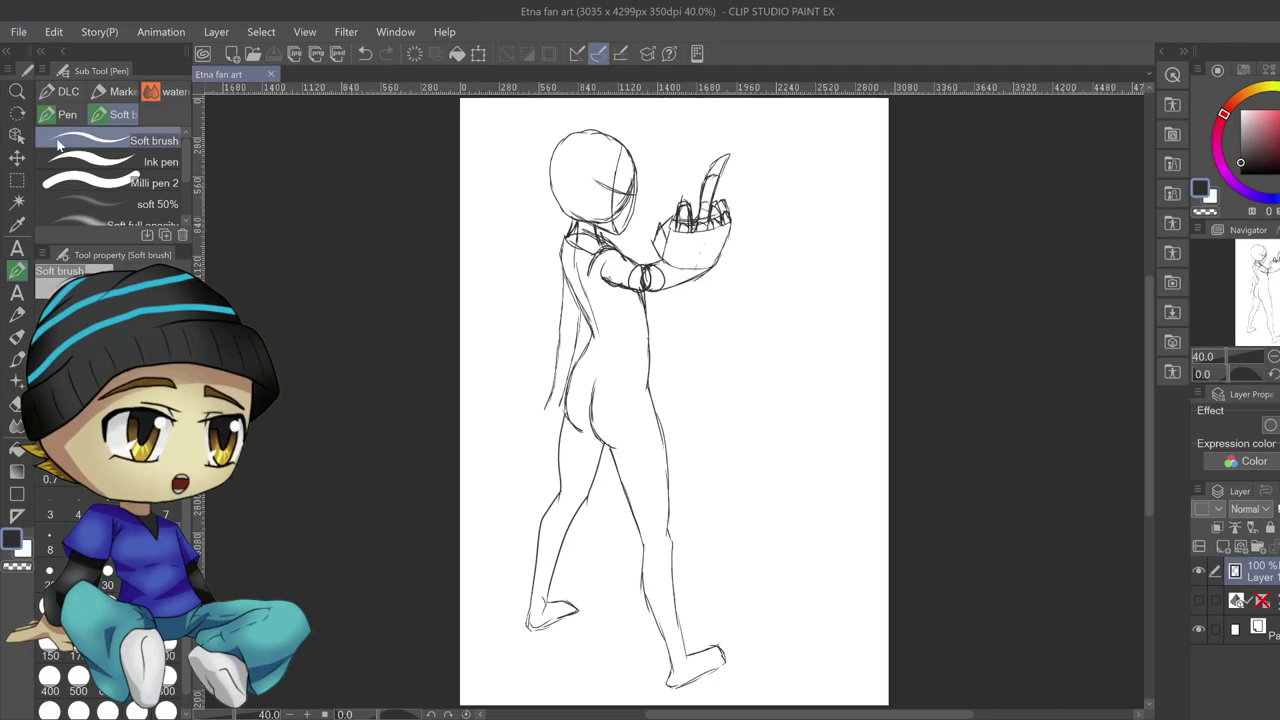
# Sketch the spread-fingered hand of the lowered arm and reinforce the outline of the waist and hip beside it
pyautogui.moveTo(546, 406); pyautogui.dragTo(518, 416)
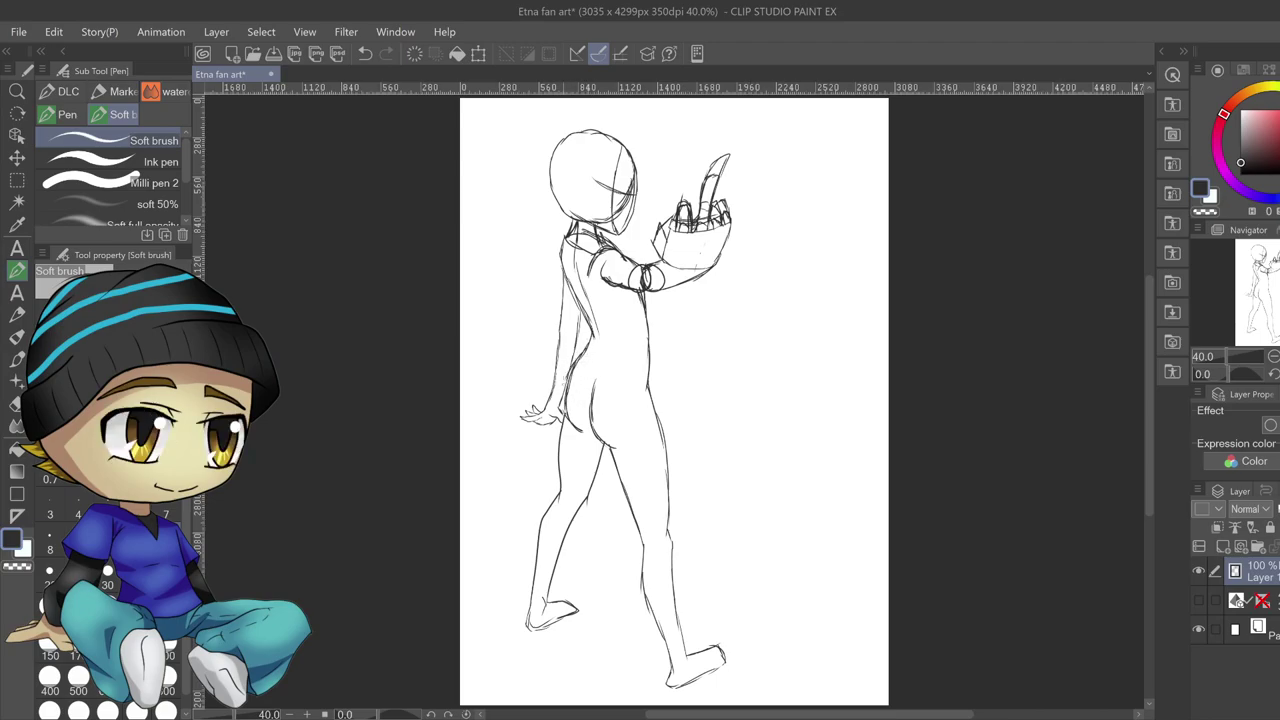
pyautogui.moveTo(565, 404); pyautogui.dragTo(588, 330)
pyautogui.moveTo(587, 346); pyautogui.dragTo(596, 320)
pyautogui.moveTo(567, 417); pyautogui.dragTo(578, 433)
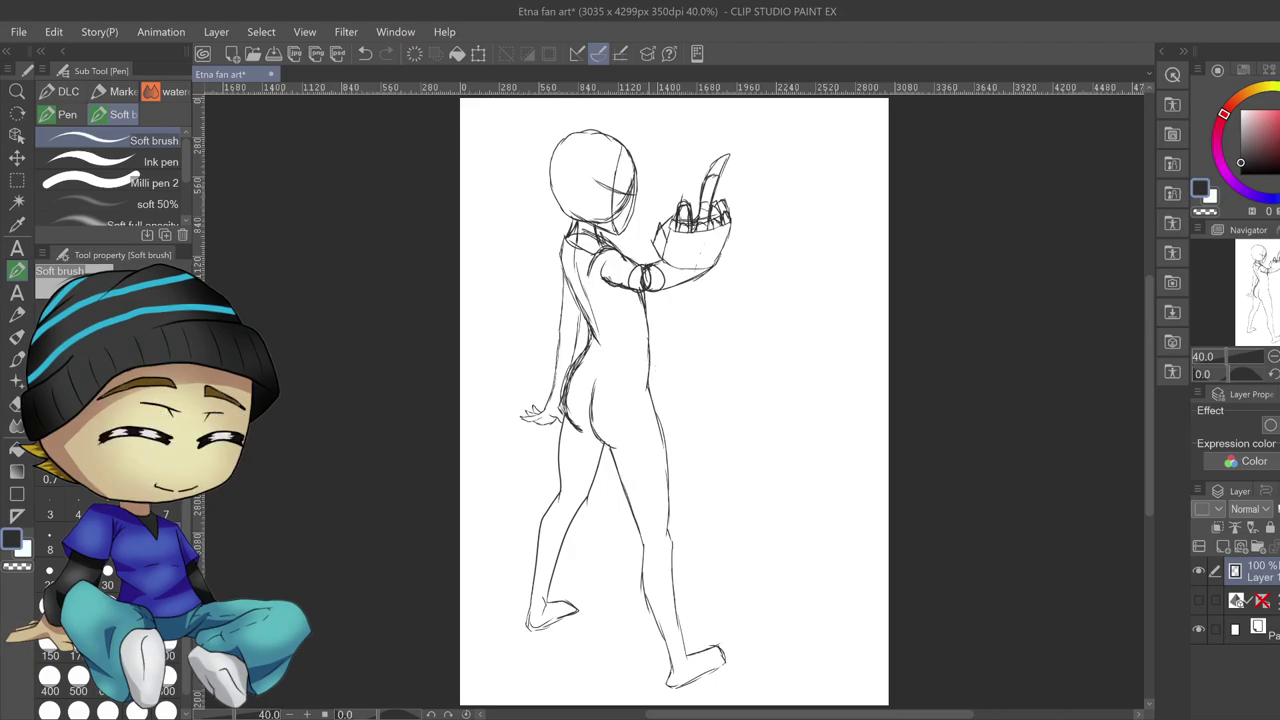
# Sketch a belt around the waist and the side edge and hem of a short skirt below it
pyautogui.moveTo(649, 365)
pyautogui.mouseDown()
pyautogui.moveTo(581, 338)
pyautogui.moveTo(588, 370)
pyautogui.moveTo(649, 389)
pyautogui.moveTo(637, 361)
pyautogui.moveTo(587, 345)
pyautogui.mouseUp()
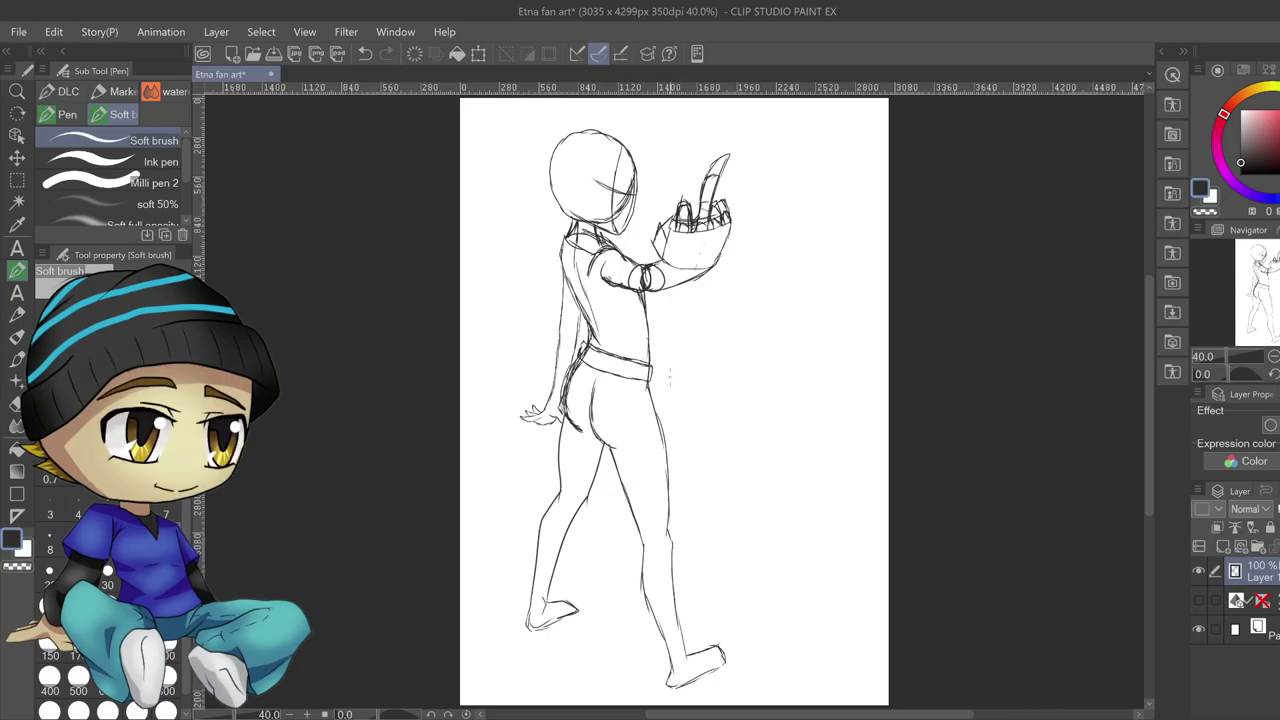
pyautogui.moveTo(633, 417); pyautogui.dragTo(628, 454)
pyautogui.moveTo(628, 450)
pyautogui.mouseDown()
pyautogui.moveTo(586, 452)
pyautogui.moveTo(563, 433)
pyautogui.moveTo(568, 372)
pyautogui.mouseUp()
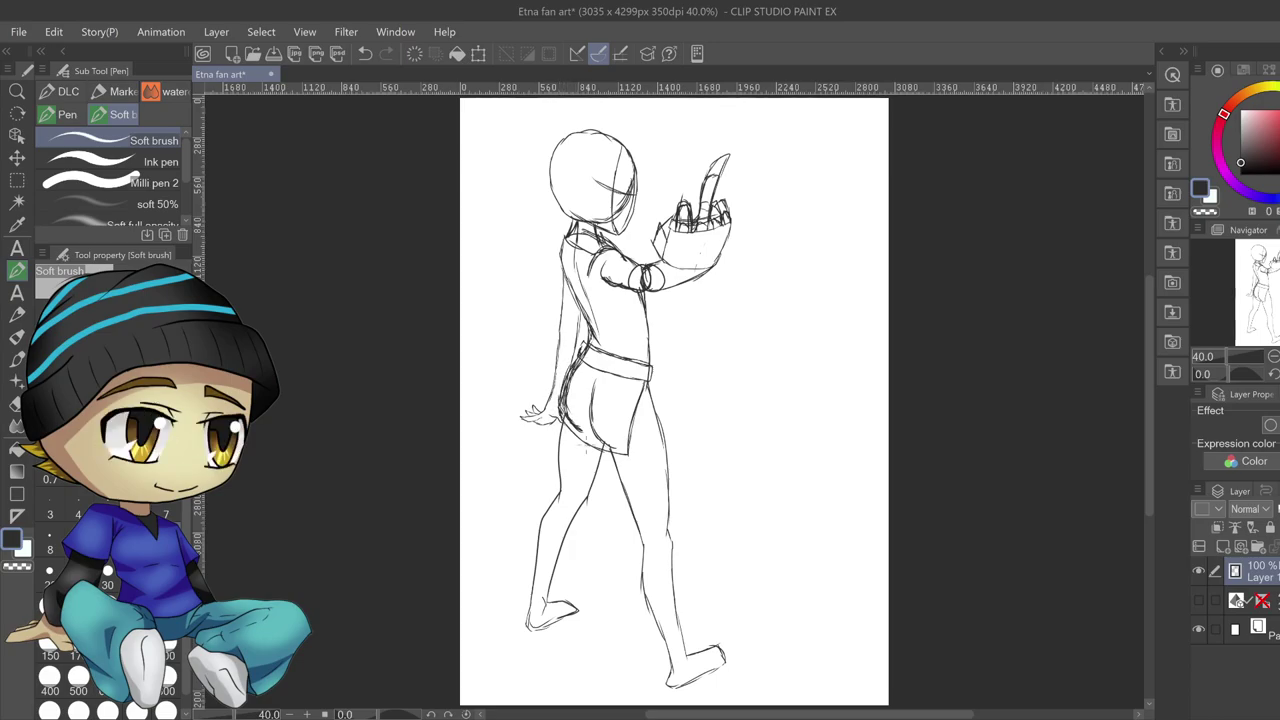
# Add the skirt's far edge along the outer thigh and curved stocking tops on both thighs
pyautogui.moveTo(644, 396)
pyautogui.mouseDown()
pyautogui.moveTo(676, 441)
pyautogui.moveTo(652, 392)
pyautogui.mouseUp()
pyautogui.moveTo(668, 468); pyautogui.dragTo(648, 488)
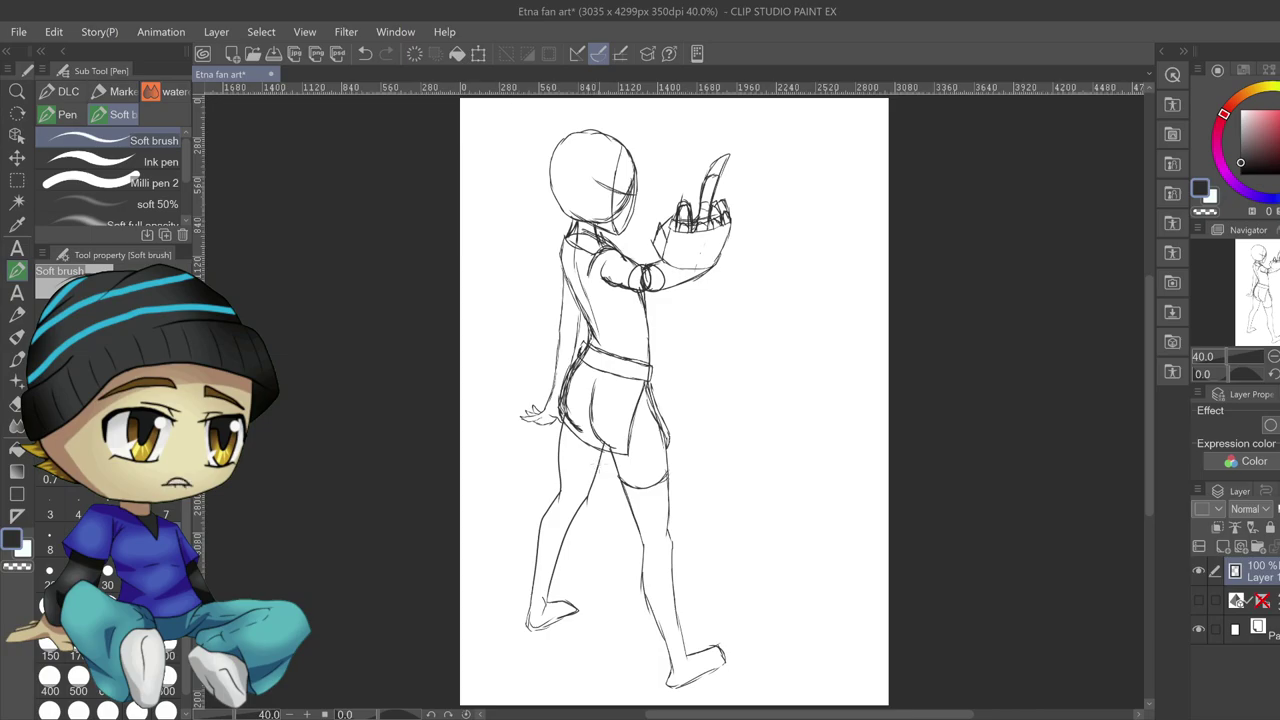
pyautogui.moveTo(594, 458)
pyautogui.mouseDown()
pyautogui.moveTo(558, 439)
pyautogui.moveTo(594, 458)
pyautogui.mouseUp()
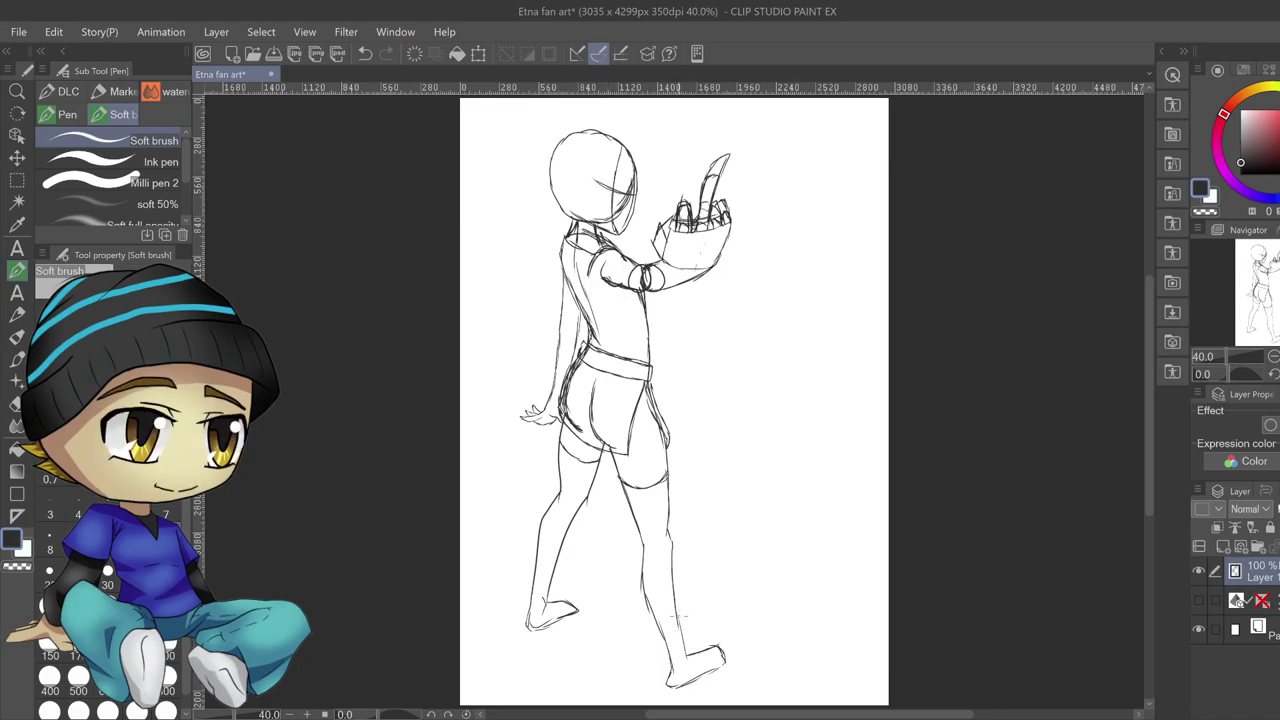
# Sketch an ankle boot with a banded cuff and thick sole over the nearer foot
pyautogui.moveTo(677, 606); pyautogui.dragTo(683, 624)
pyautogui.moveTo(685, 617); pyautogui.dragTo(682, 636)
pyautogui.moveTo(660, 655); pyautogui.dragTo(689, 638)
pyautogui.moveTo(677, 660); pyautogui.dragTo(693, 652)
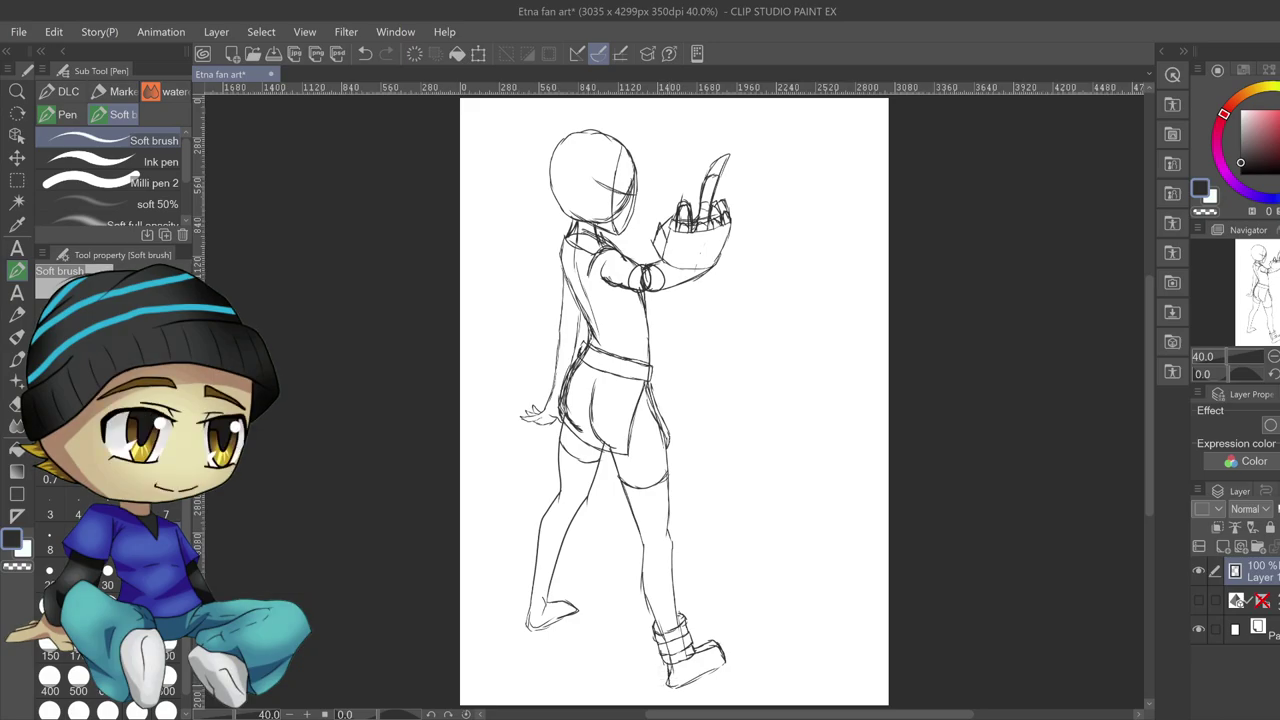
pyautogui.moveTo(677, 687); pyautogui.dragTo(724, 666)
pyautogui.moveTo(728, 656); pyautogui.dragTo(720, 674)
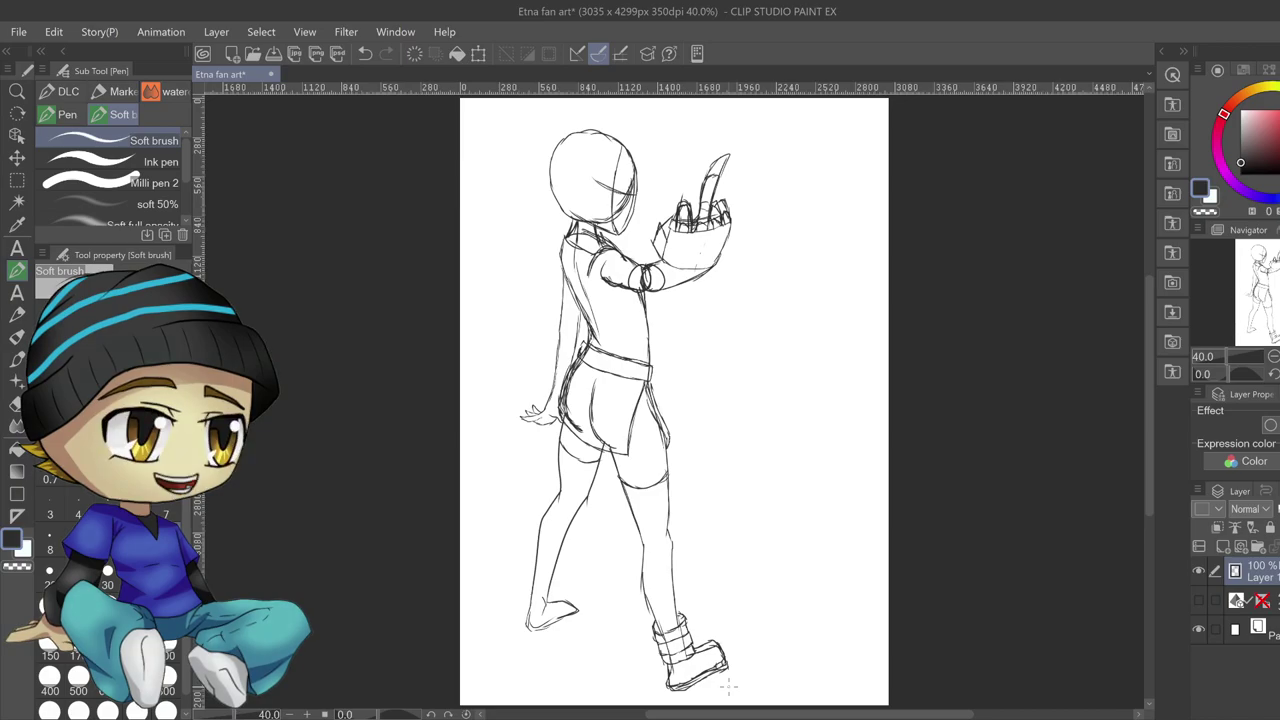
# Sketch the matching cuffed boot on the rear foot and add a second band line to each stocking top
pyautogui.moveTo(562, 570)
pyautogui.mouseDown()
pyautogui.moveTo(525, 577)
pyautogui.moveTo(554, 577)
pyautogui.mouseUp()
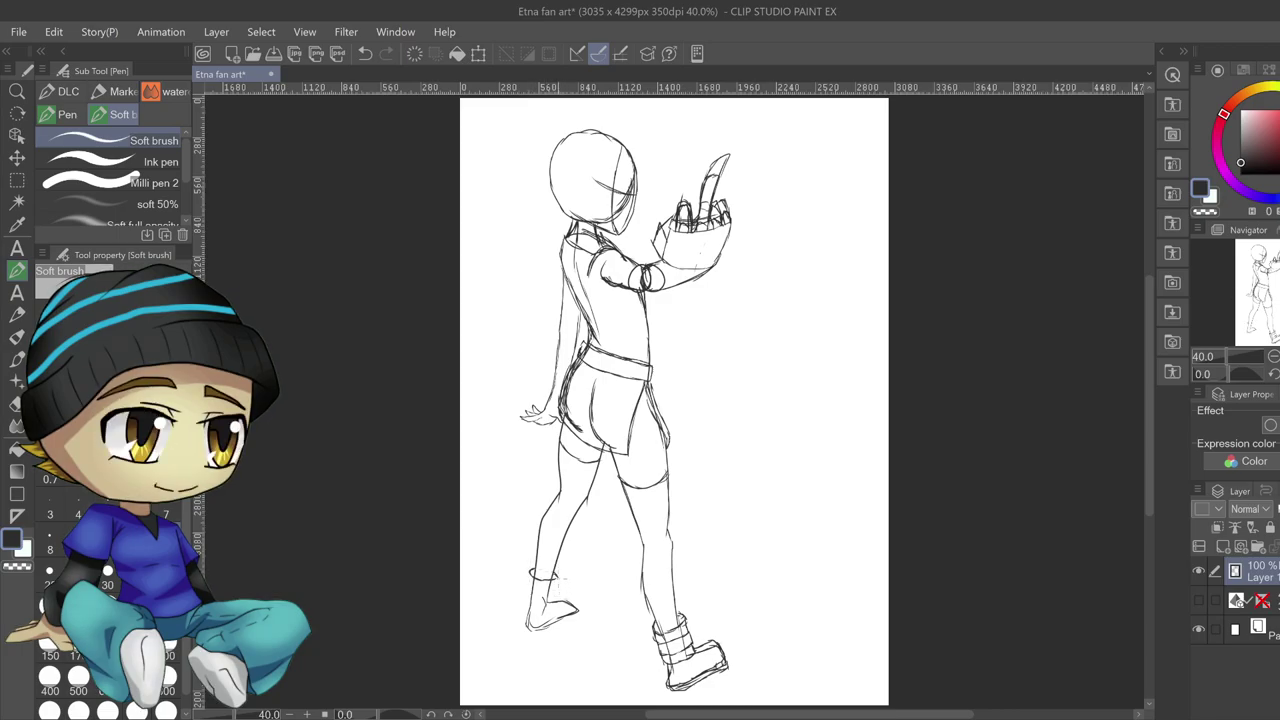
pyautogui.moveTo(538, 585); pyautogui.dragTo(529, 578)
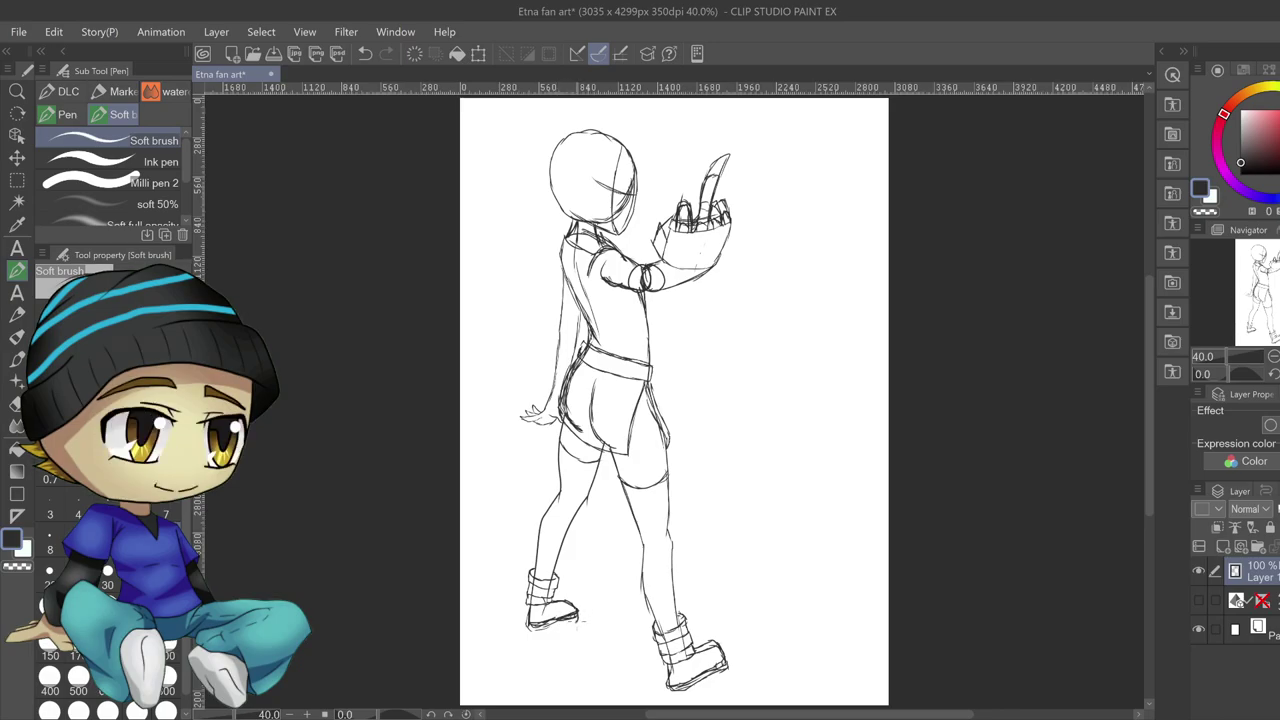
pyautogui.moveTo(570, 621); pyautogui.dragTo(548, 628)
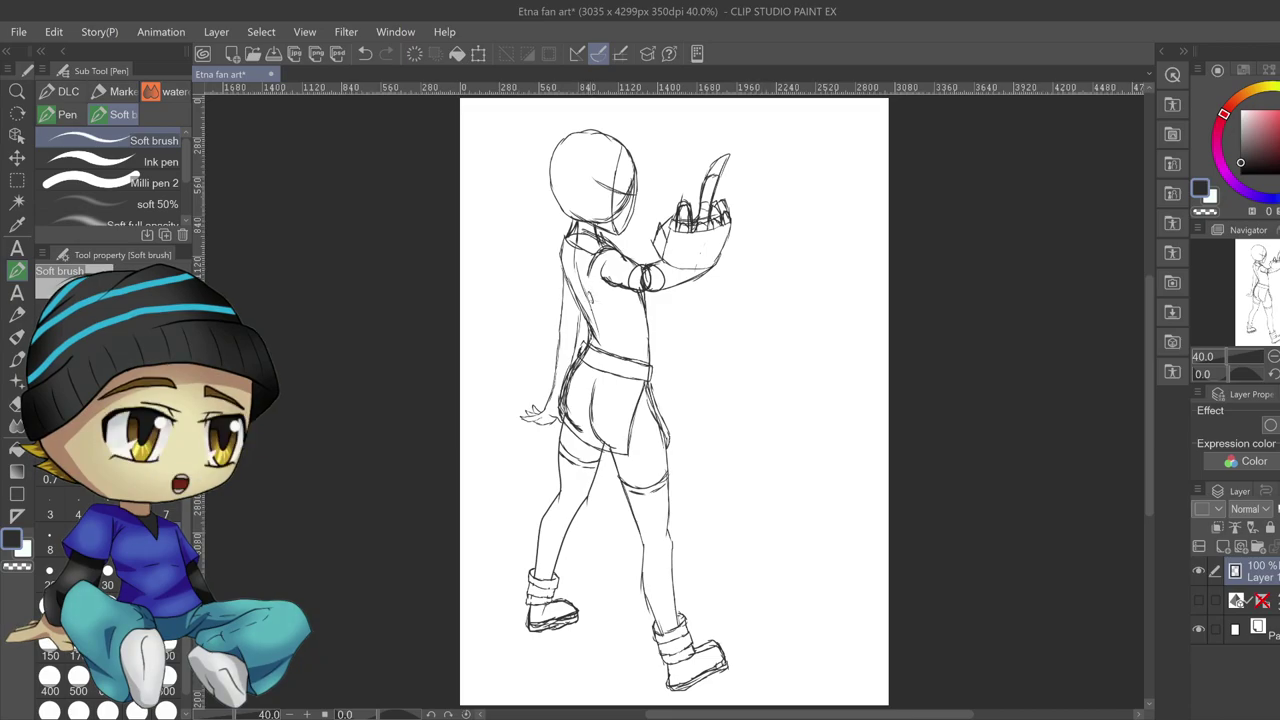
# Sketch pointed bat wings extending from the upper back, with attachment marks, inner ribs and a second overlapping wing edge
pyautogui.moveTo(581, 294); pyautogui.dragTo(585, 304)
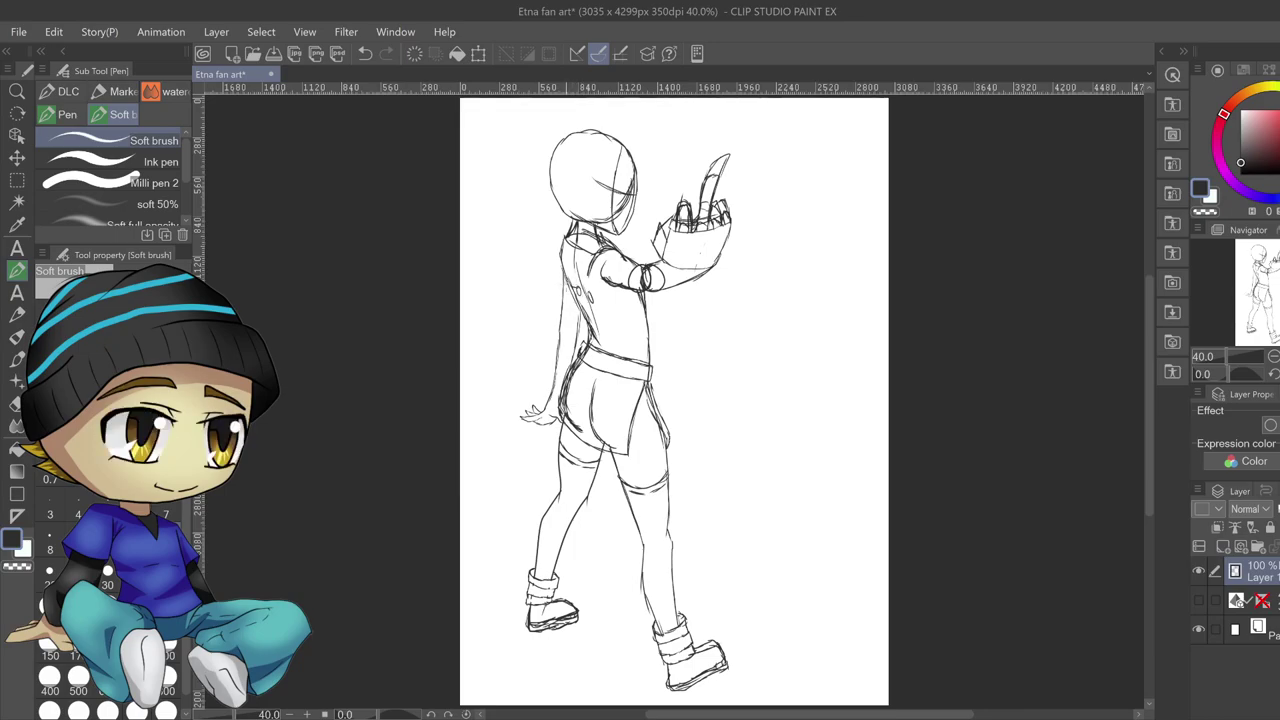
pyautogui.moveTo(560, 282); pyautogui.dragTo(545, 238)
pyautogui.moveTo(545, 246)
pyautogui.mouseDown()
pyautogui.moveTo(472, 340)
pyautogui.moveTo(529, 289)
pyautogui.moveTo(521, 336)
pyautogui.moveTo(556, 300)
pyautogui.mouseUp()
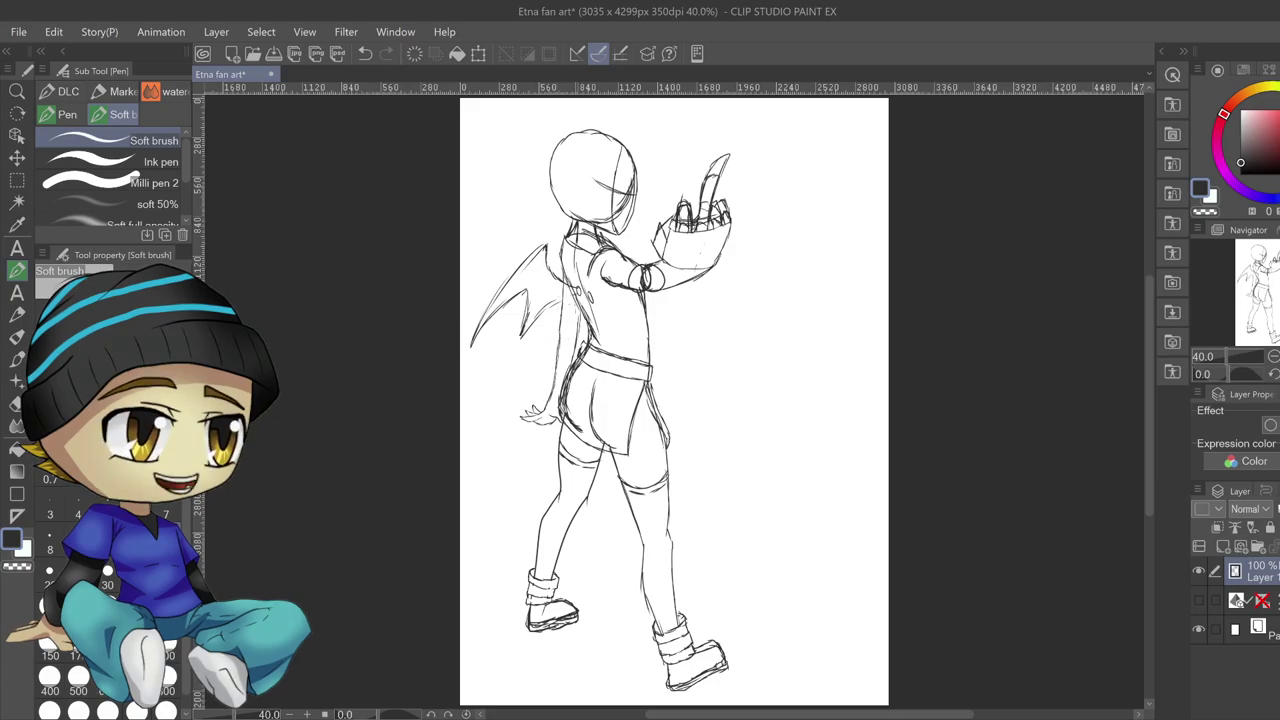
pyautogui.moveTo(576, 292)
pyautogui.mouseDown()
pyautogui.moveTo(521, 333)
pyautogui.moveTo(471, 345)
pyautogui.mouseUp()
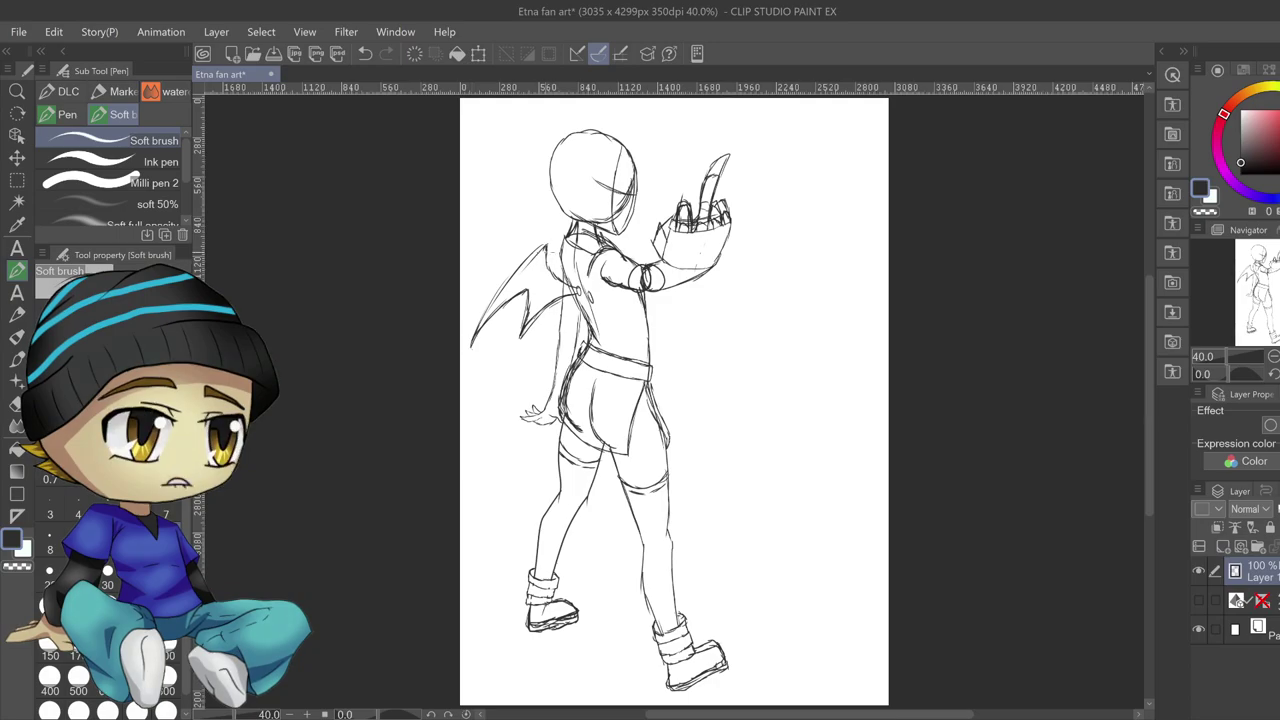
pyautogui.moveTo(542, 268)
pyautogui.mouseDown()
pyautogui.moveTo(531, 309)
pyautogui.moveTo(531, 290)
pyautogui.mouseUp()
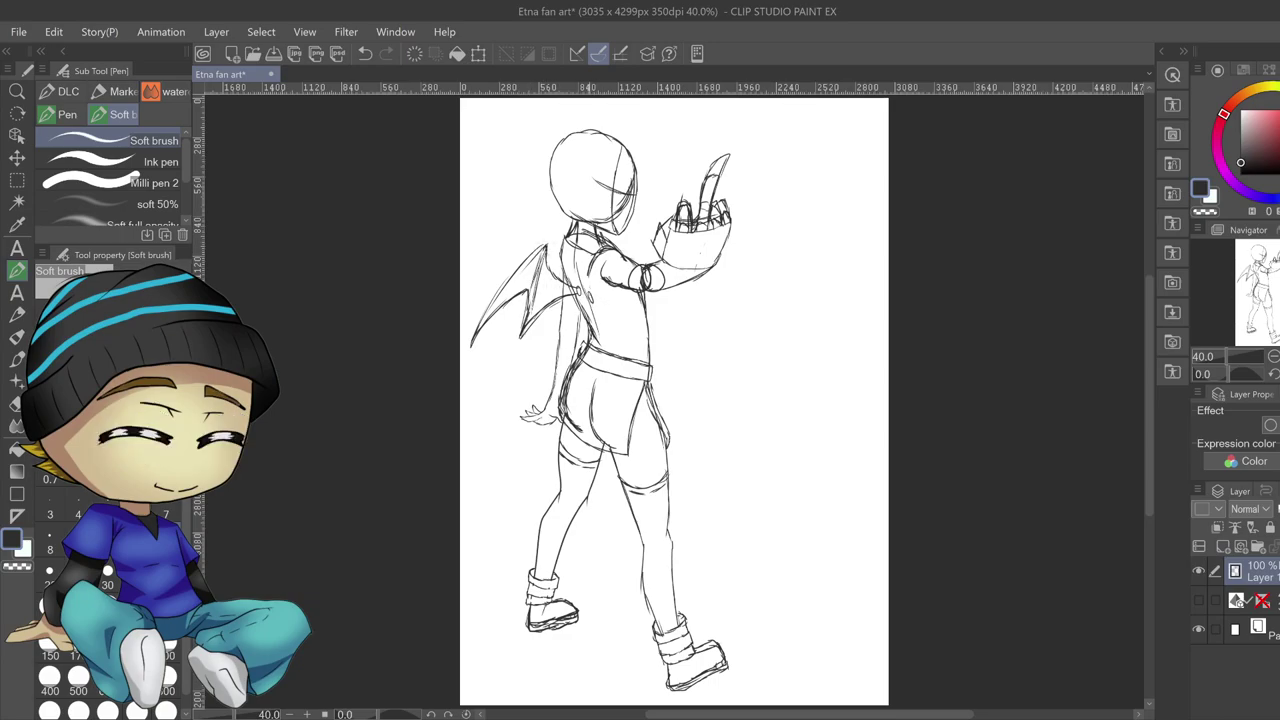
pyautogui.moveTo(589, 295); pyautogui.dragTo(556, 284)
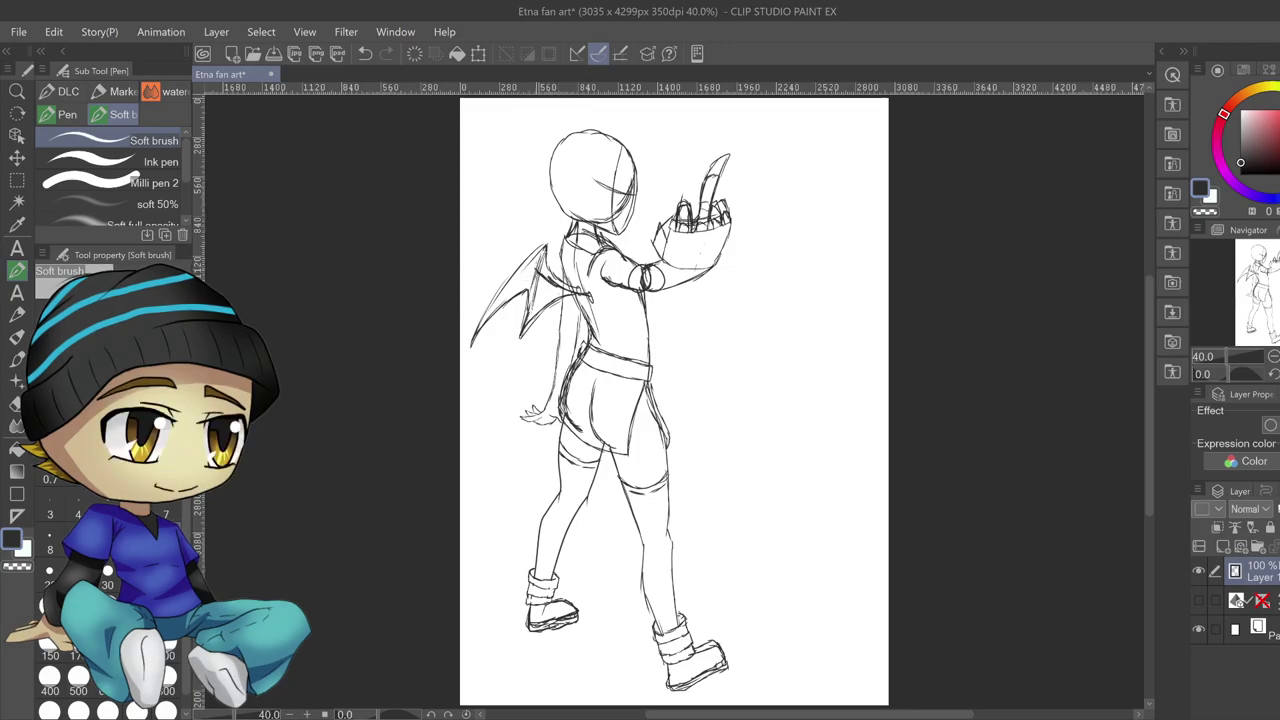
pyautogui.moveTo(535, 265)
pyautogui.mouseDown()
pyautogui.moveTo(476, 362)
pyautogui.moveTo(541, 298)
pyautogui.moveTo(541, 358)
pyautogui.mouseUp()
pyautogui.moveTo(541, 358)
pyautogui.mouseDown()
pyautogui.moveTo(595, 292)
pyautogui.moveTo(551, 341)
pyautogui.mouseUp()
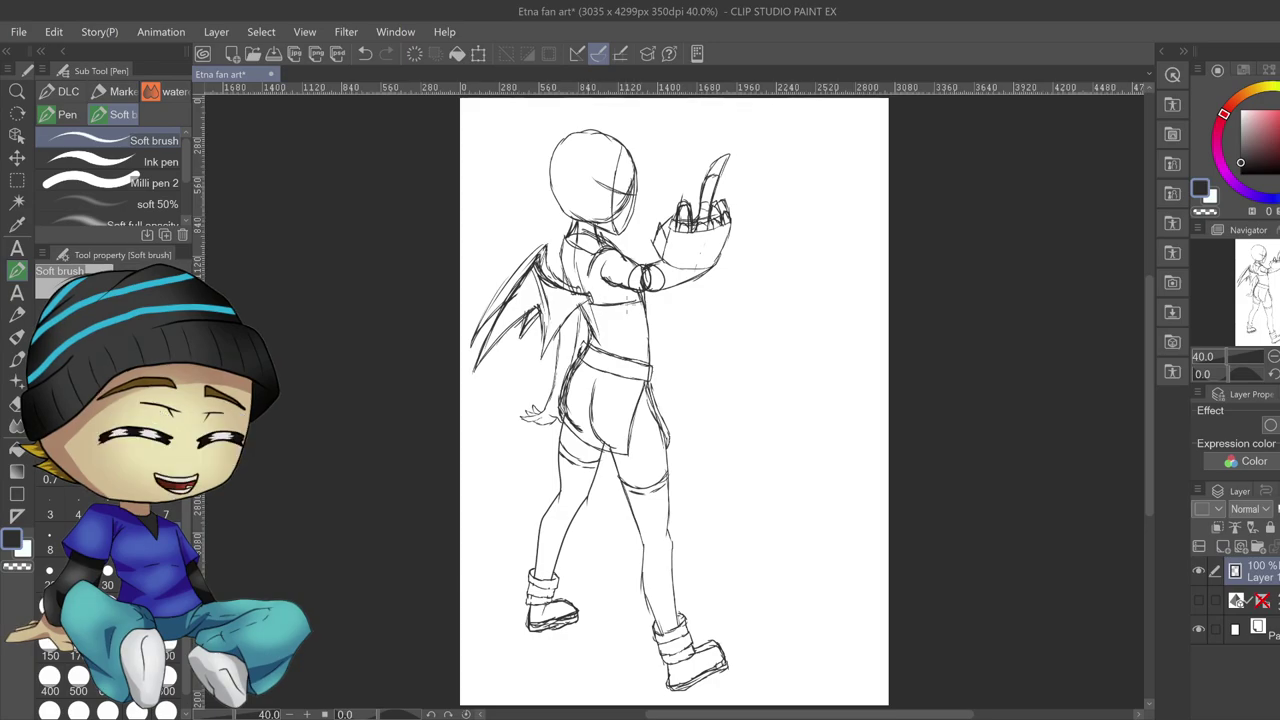
# Sketch the lower hem of the top across the back and replace the raised arm's elbow circle with an armband
pyautogui.moveTo(641, 307); pyautogui.dragTo(600, 313)
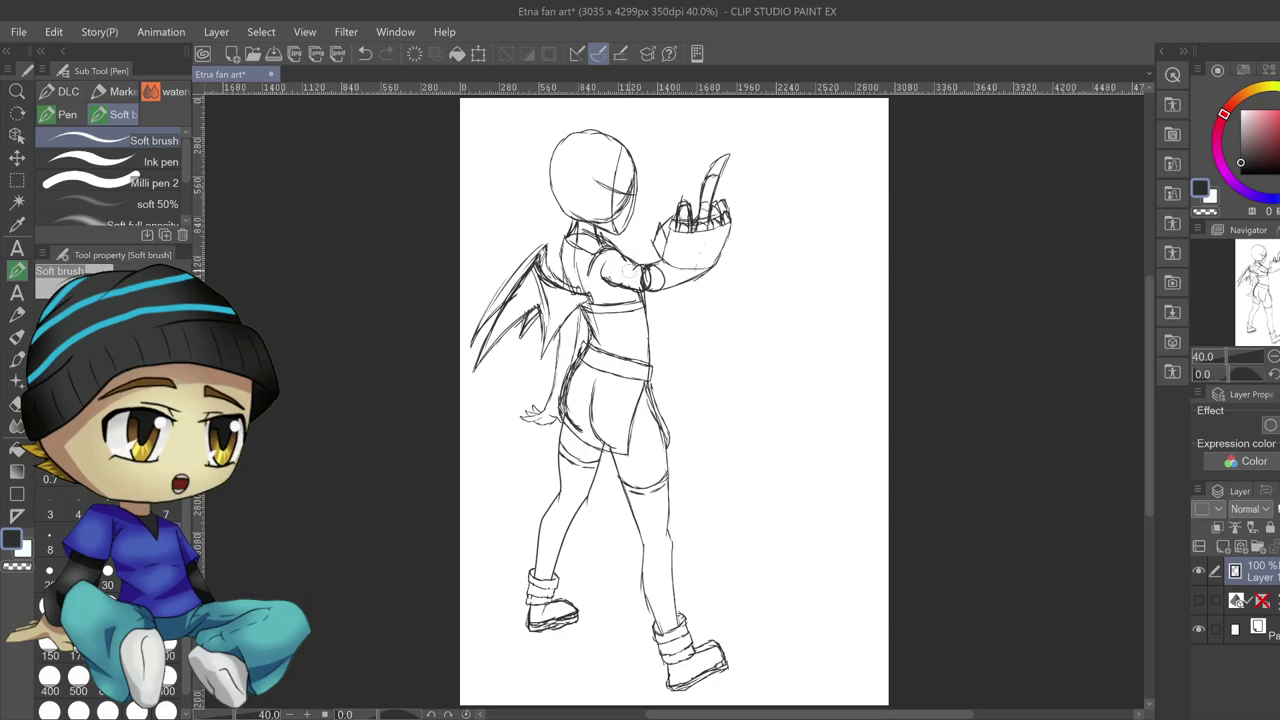
pyautogui.moveTo(660, 277); pyautogui.dragTo(647, 283)
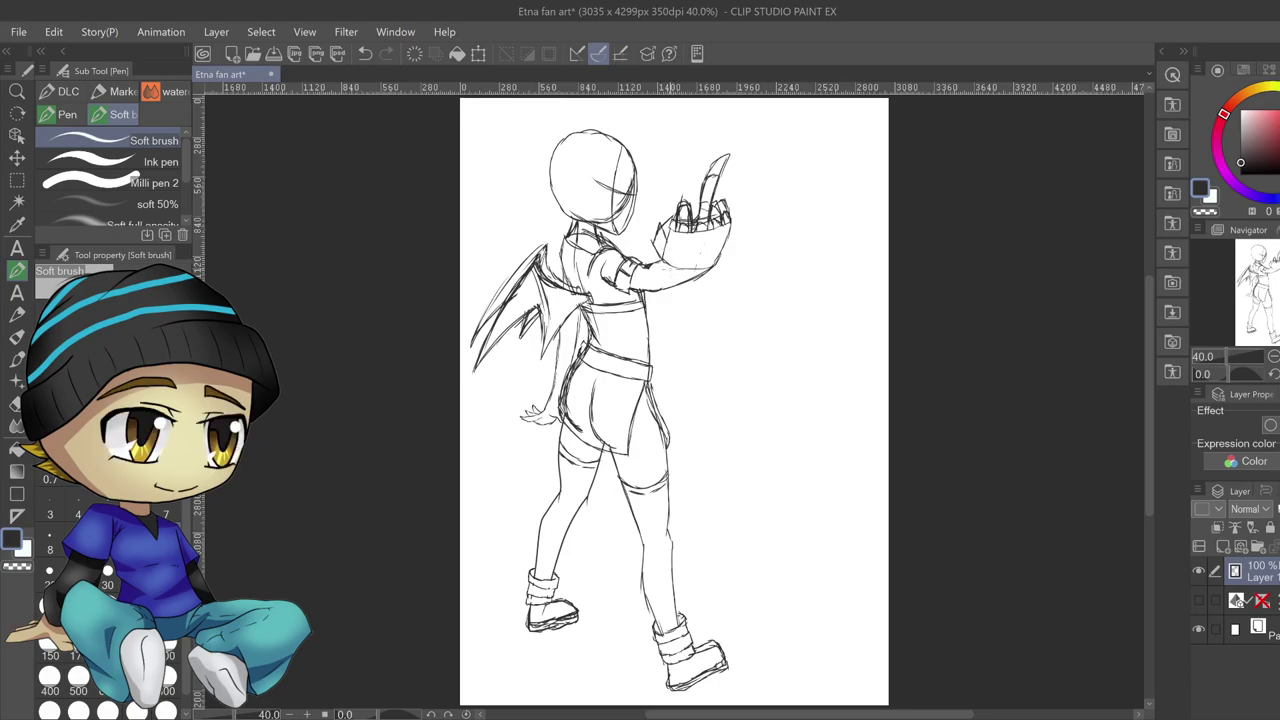
pyautogui.moveTo(667, 262); pyautogui.dragTo(644, 279)
# Sketch a large bangle hanging from the raised forearm and a narrow cuff on the lowered wrist
pyautogui.moveTo(709, 264); pyautogui.dragTo(657, 289)
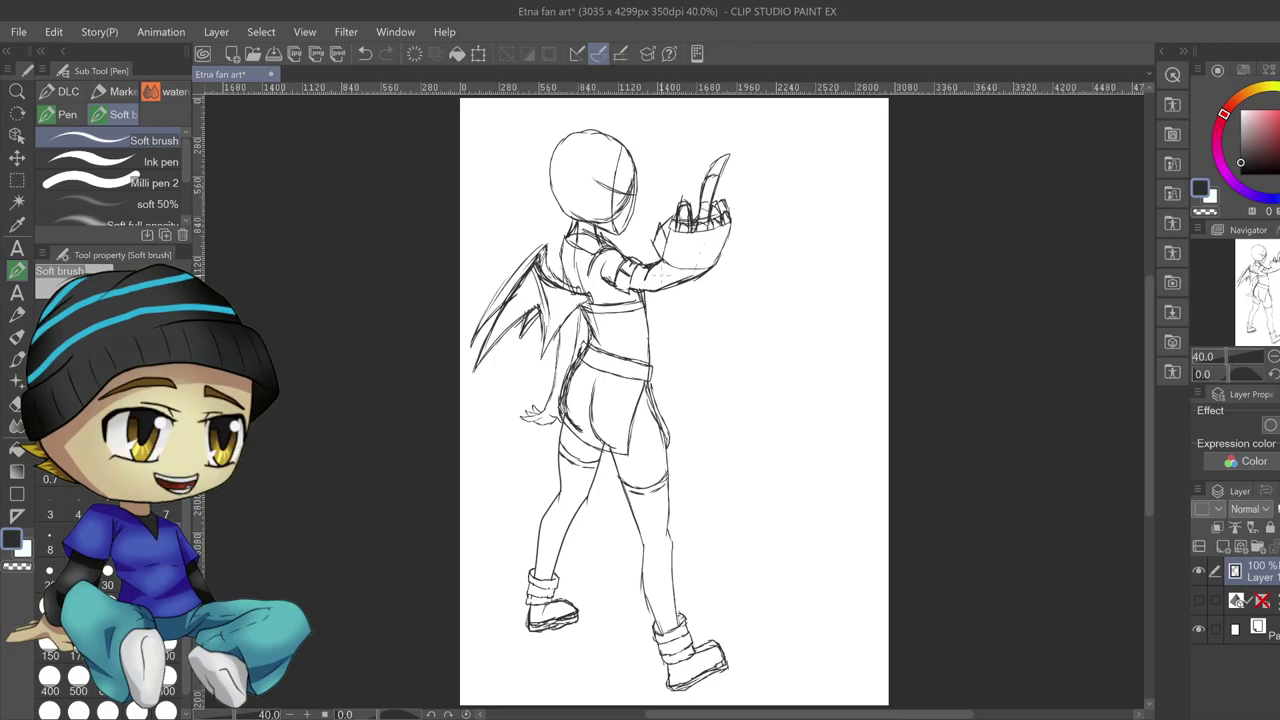
pyautogui.moveTo(662, 290)
pyautogui.mouseDown()
pyautogui.moveTo(674, 305)
pyautogui.moveTo(706, 284)
pyautogui.mouseUp()
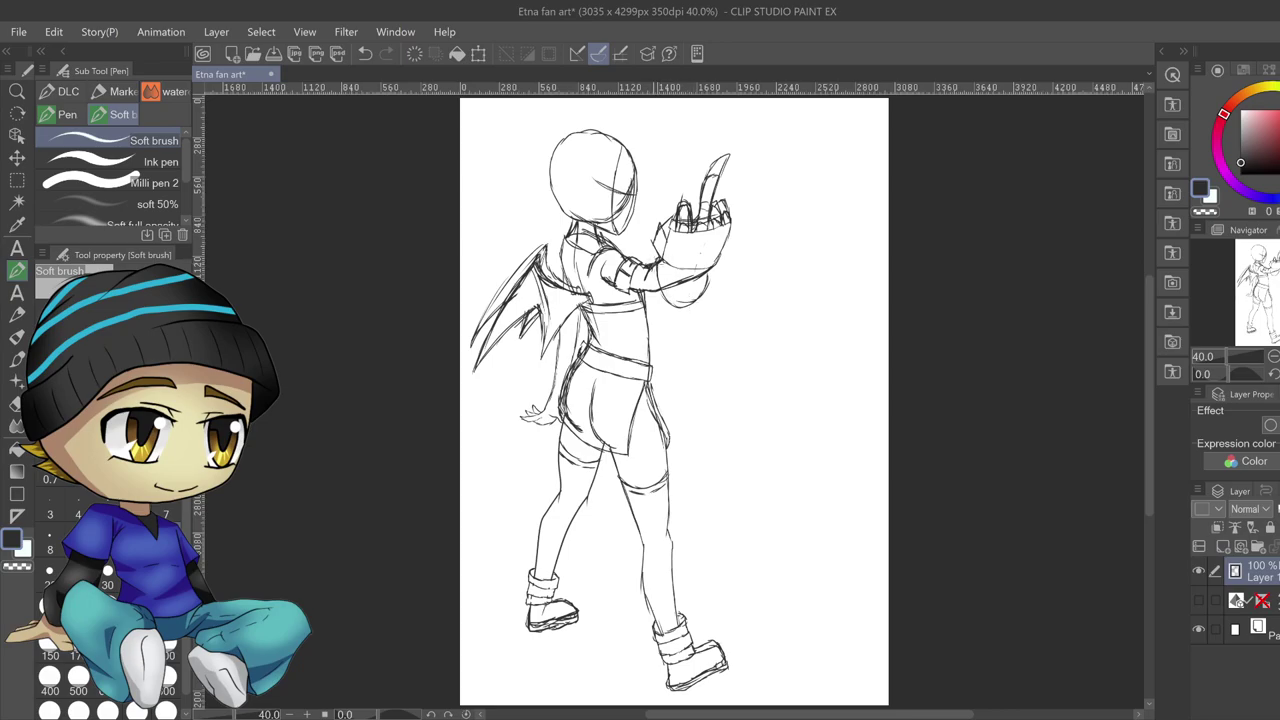
pyautogui.moveTo(652, 270)
pyautogui.mouseDown()
pyautogui.moveTo(656, 302)
pyautogui.moveTo(678, 318)
pyautogui.moveTo(708, 302)
pyautogui.moveTo(713, 283)
pyautogui.moveTo(709, 297)
pyautogui.moveTo(657, 297)
pyautogui.moveTo(657, 255)
pyautogui.mouseUp()
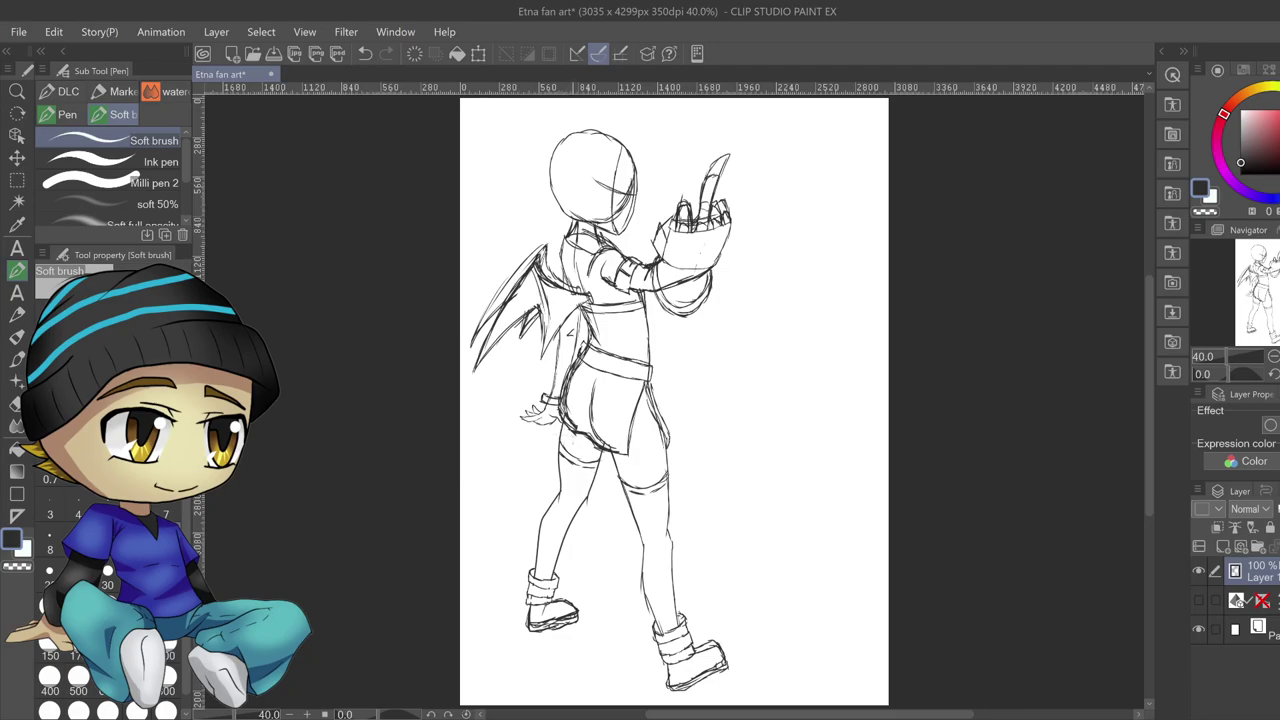
# Sketch a long tail curving from under the skirt around the legs and ending in an upward-pointing spade tip
pyautogui.moveTo(556, 436)
pyautogui.mouseDown()
pyautogui.moveTo(518, 474)
pyautogui.moveTo(521, 526)
pyautogui.moveTo(570, 559)
pyautogui.moveTo(673, 564)
pyautogui.moveTo(718, 549)
pyautogui.moveTo(708, 566)
pyautogui.moveTo(752, 524)
pyautogui.moveTo(792, 447)
pyautogui.mouseUp()
pyautogui.moveTo(803, 400)
pyautogui.mouseDown()
pyautogui.moveTo(795, 444)
pyautogui.moveTo(719, 558)
pyautogui.moveTo(690, 572)
pyautogui.mouseUp()
pyautogui.moveTo(588, 443)
pyautogui.mouseDown()
pyautogui.moveTo(537, 475)
pyautogui.moveTo(535, 535)
pyautogui.moveTo(694, 555)
pyautogui.moveTo(766, 482)
pyautogui.moveTo(797, 393)
pyautogui.mouseUp()
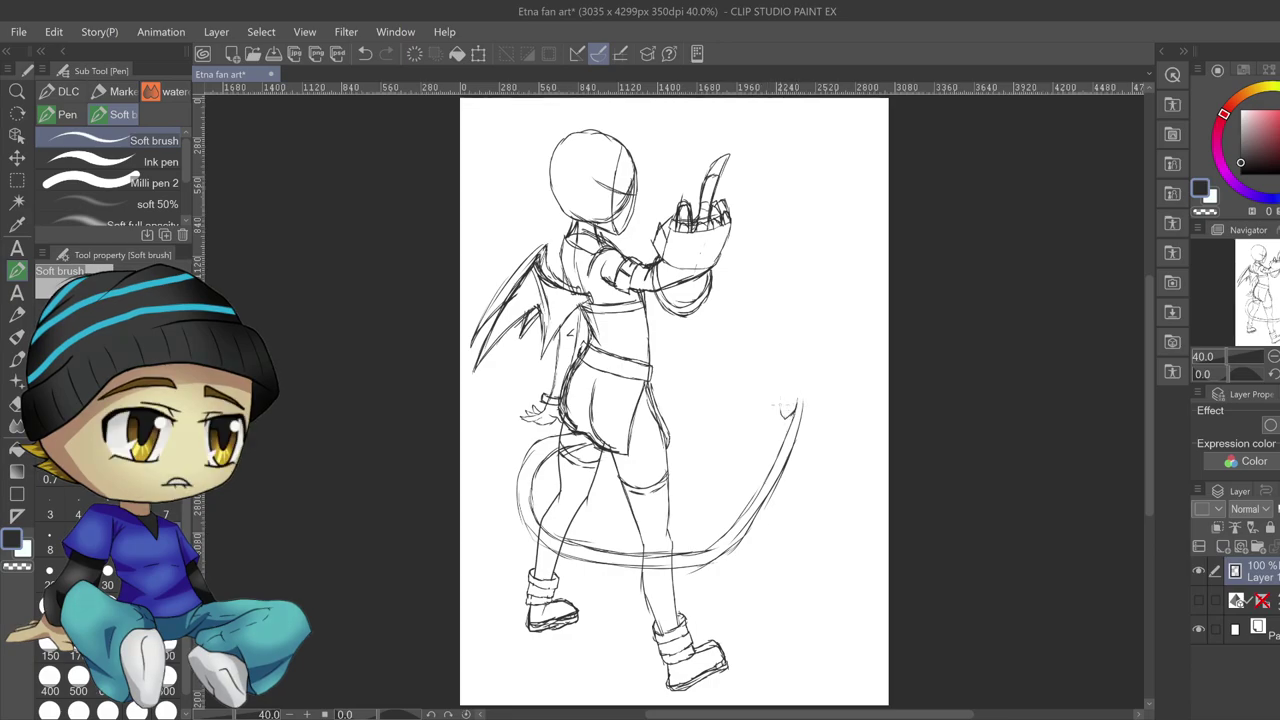
pyautogui.moveTo(784, 409); pyautogui.dragTo(792, 376)
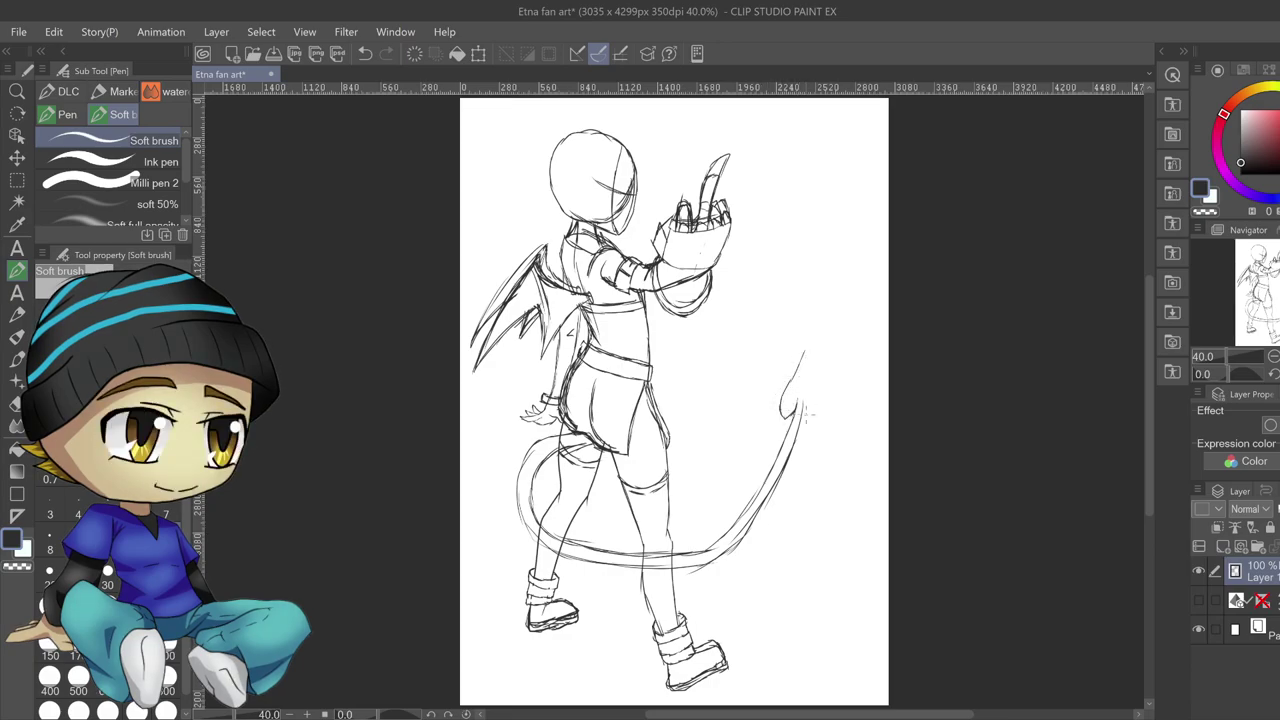
pyautogui.moveTo(816, 402); pyautogui.dragTo(798, 343)
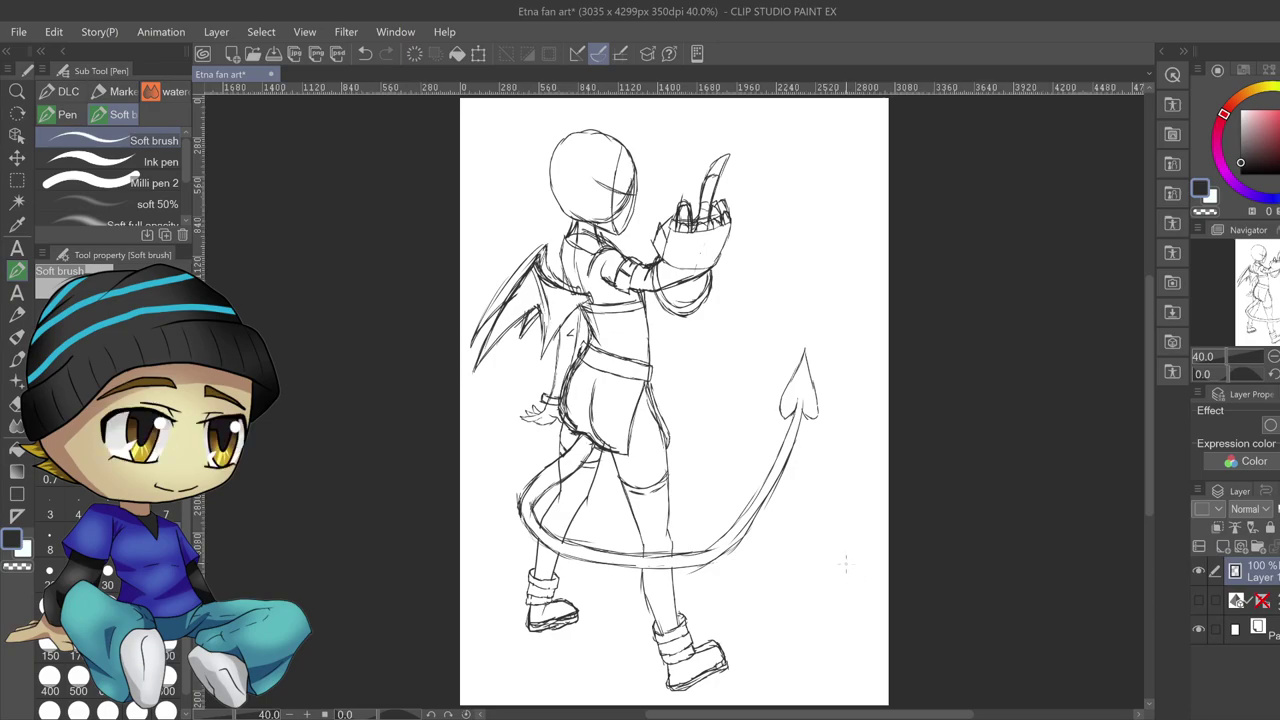
# Add a new layer above Layer 1, lower Layer 1's opacity to 47%, and make the new layer active
pyautogui.moveTo(1148, 430); pyautogui.dragTo(1147, 407)
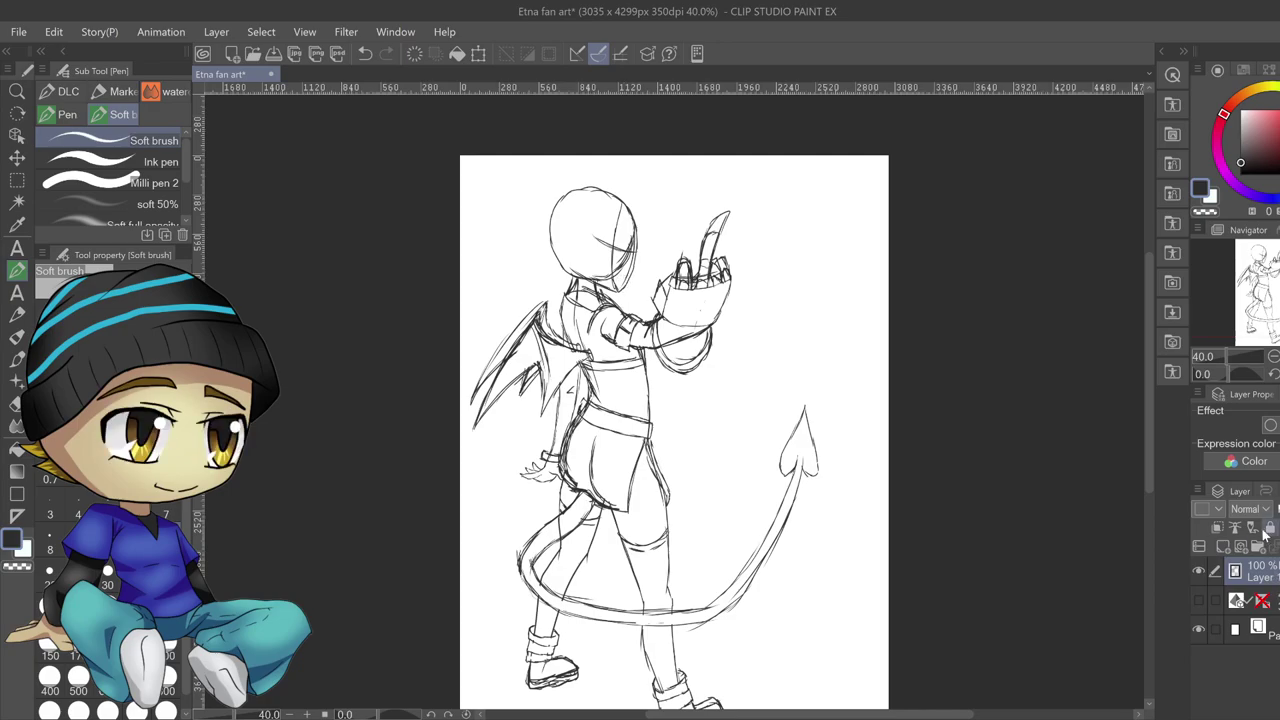
pyautogui.click(1223, 547)
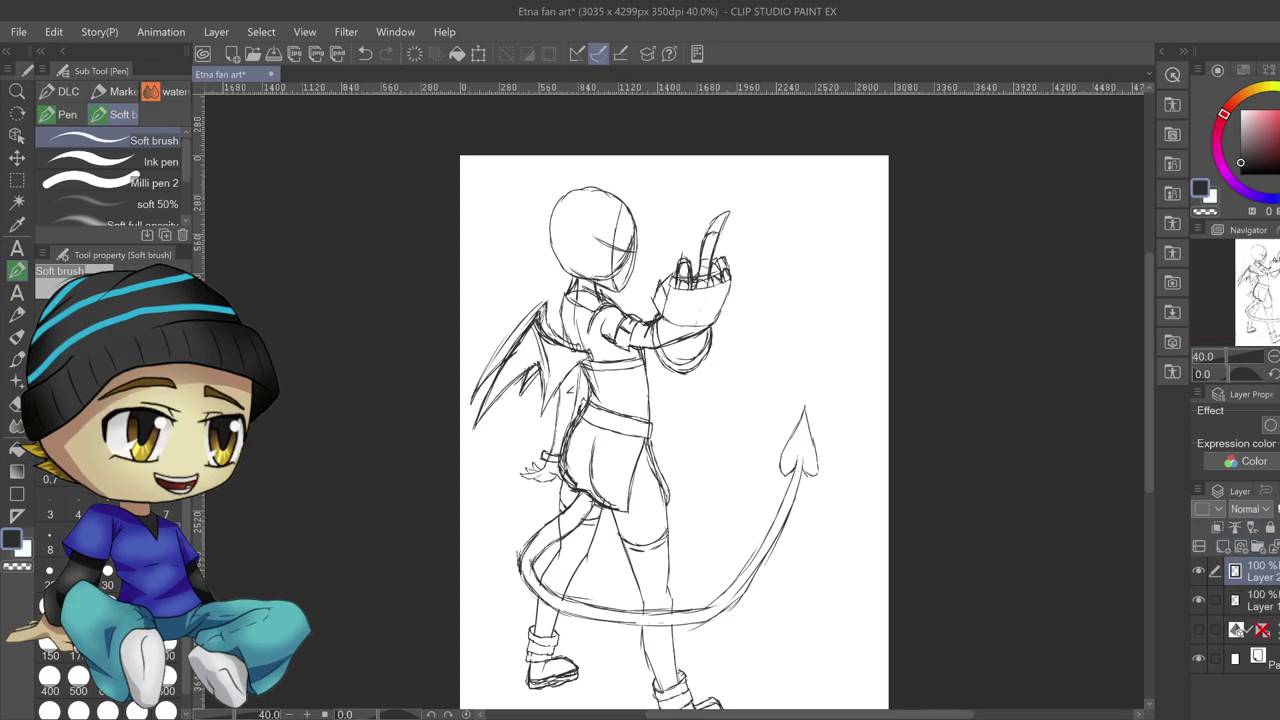
pyautogui.click(1256, 600)
pyautogui.click(1255, 571)
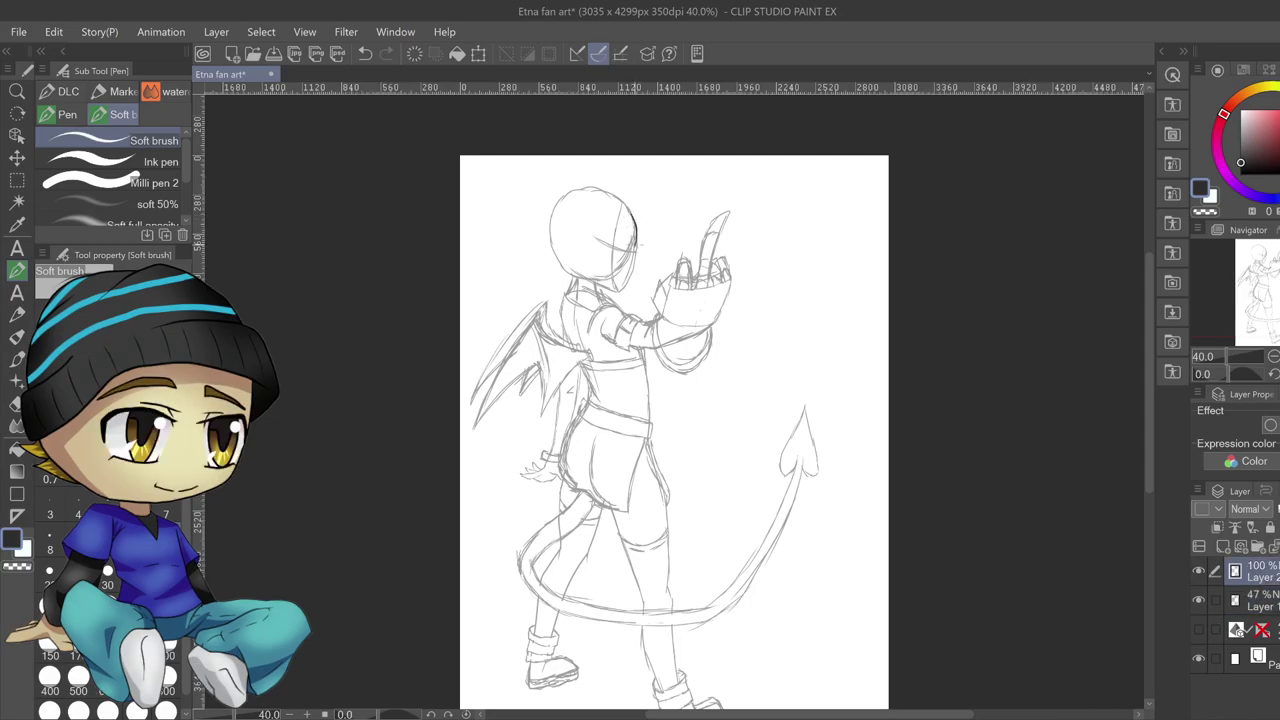
# Sketch Etna's facial features on the new layer: the pointed ear, narrowed eye and toothy grin
pyautogui.moveTo(636, 246)
pyautogui.mouseDown()
pyautogui.moveTo(638, 285)
pyautogui.moveTo(565, 244)
pyautogui.mouseUp()
pyautogui.hotkey('ctrl', 'z')
pyautogui.moveTo(585, 246)
pyautogui.mouseDown()
pyautogui.moveTo(546, 236)
pyautogui.moveTo(574, 261)
pyautogui.moveTo(547, 238)
pyautogui.moveTo(585, 249)
pyautogui.mouseUp()
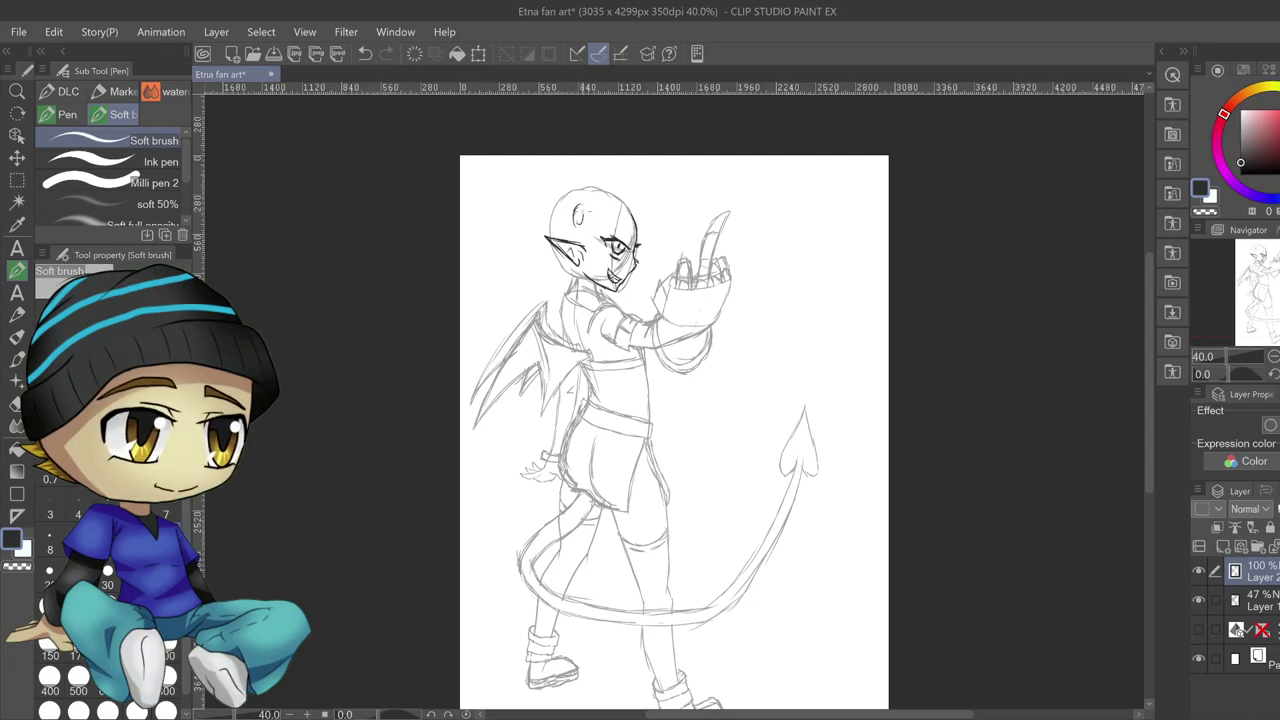
# Sketch the hair tie, pointed bangs and face-framing strands, and a skull earring hanging from the ear
pyautogui.moveTo(585, 212); pyautogui.dragTo(582, 227)
pyautogui.moveTo(632, 206)
pyautogui.mouseDown()
pyautogui.moveTo(656, 265)
pyautogui.moveTo(622, 214)
pyautogui.mouseUp()
pyautogui.moveTo(622, 218)
pyautogui.mouseDown()
pyautogui.moveTo(616, 238)
pyautogui.moveTo(609, 217)
pyautogui.moveTo(597, 282)
pyautogui.moveTo(588, 238)
pyautogui.mouseUp()
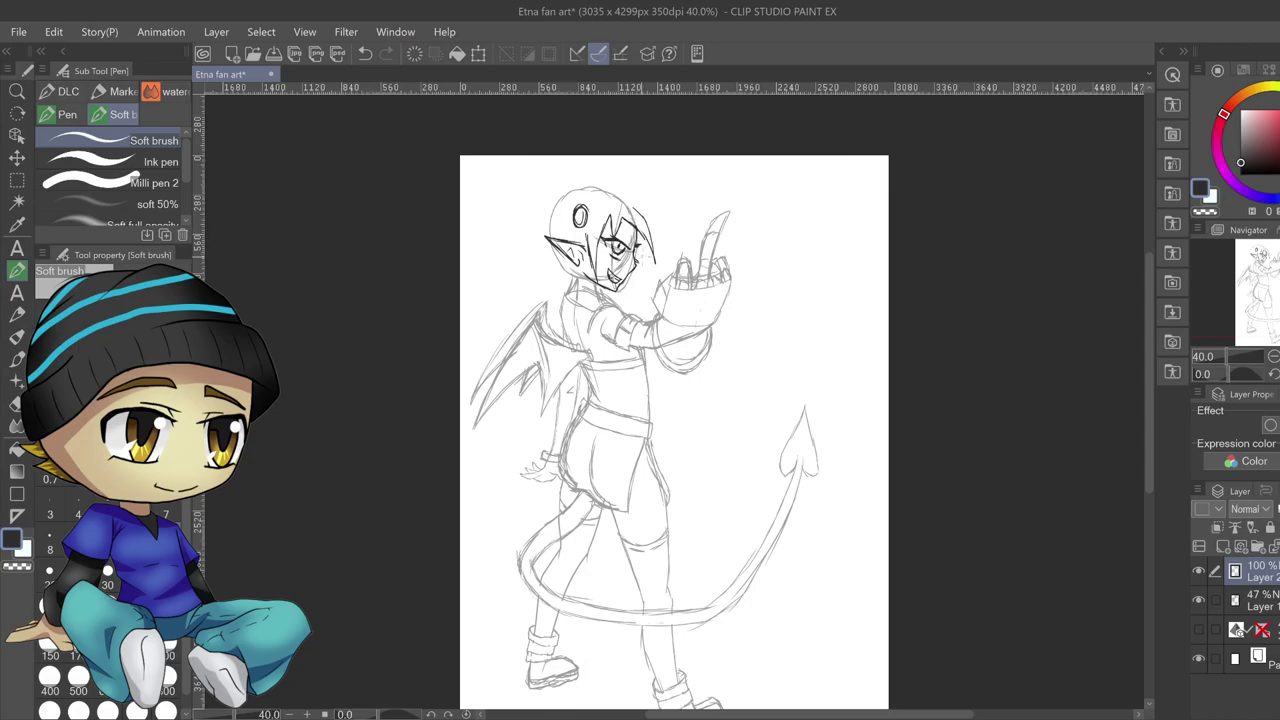
pyautogui.moveTo(645, 254)
pyautogui.mouseDown()
pyautogui.moveTo(638, 290)
pyautogui.moveTo(645, 251)
pyautogui.mouseUp()
pyautogui.moveTo(630, 205); pyautogui.dragTo(603, 188)
pyautogui.hotkey('ctrl', 'z')
pyautogui.hotkey('ctrl', 'z')
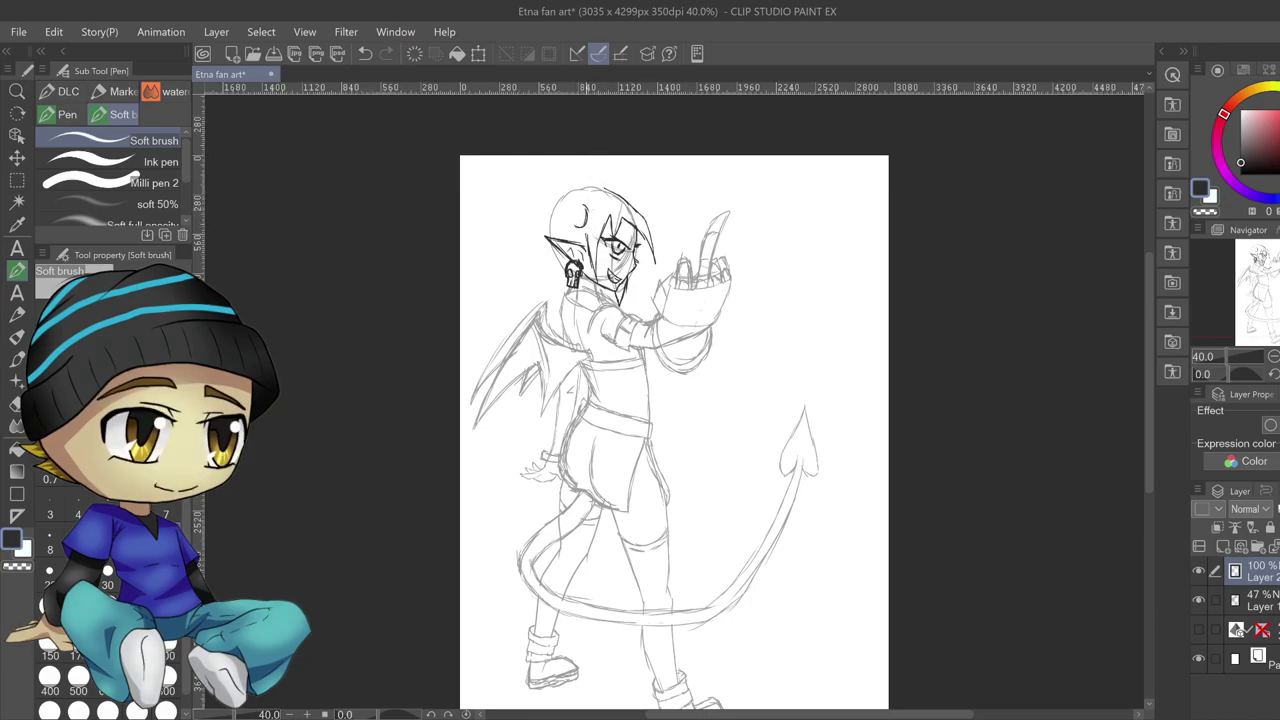
# Sketch the long hair spikes fanning out behind and above the head, plus a line along the upper back
pyautogui.moveTo(587, 205)
pyautogui.mouseDown()
pyautogui.moveTo(558, 150)
pyautogui.moveTo(579, 200)
pyautogui.moveTo(501, 155)
pyautogui.moveTo(544, 205)
pyautogui.moveTo(497, 276)
pyautogui.mouseUp()
pyautogui.moveTo(497, 276)
pyautogui.mouseDown()
pyautogui.moveTo(576, 210)
pyautogui.moveTo(548, 275)
pyautogui.mouseUp()
pyautogui.moveTo(552, 255); pyautogui.dragTo(543, 293)
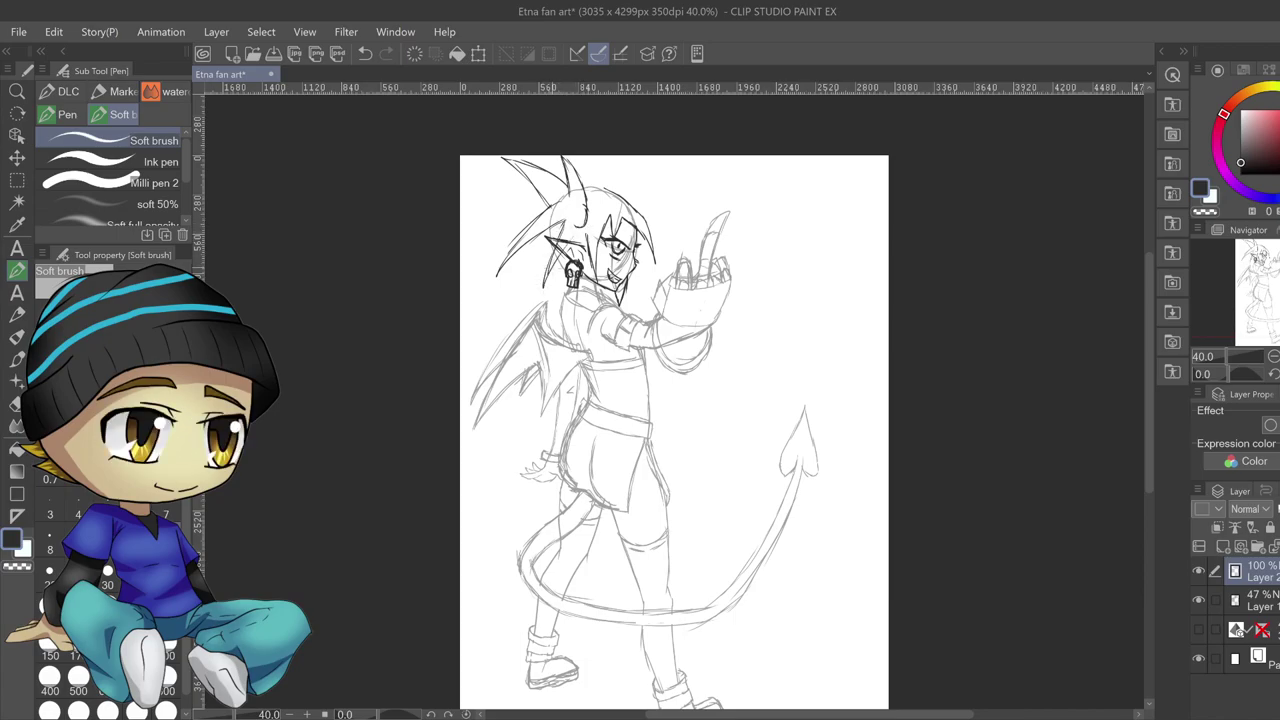
pyautogui.moveTo(580, 240)
pyautogui.mouseDown()
pyautogui.moveTo(586, 212)
pyautogui.moveTo(547, 265)
pyautogui.mouseUp()
pyautogui.moveTo(579, 201); pyautogui.dragTo(572, 217)
pyautogui.moveTo(614, 192)
pyautogui.mouseDown()
pyautogui.moveTo(647, 153)
pyautogui.moveTo(601, 179)
pyautogui.moveTo(597, 157)
pyautogui.moveTo(586, 164)
pyautogui.moveTo(668, 212)
pyautogui.moveTo(646, 200)
pyautogui.moveTo(654, 208)
pyautogui.mouseUp()
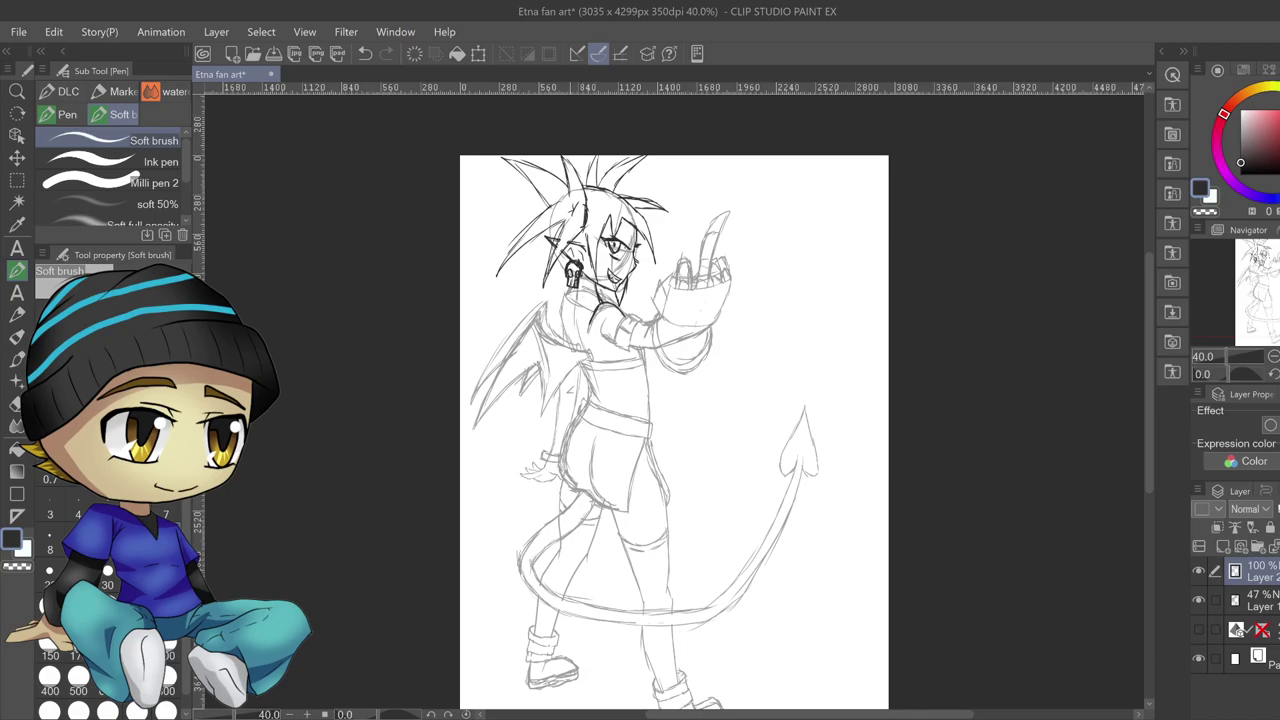
pyautogui.moveTo(560, 300)
pyautogui.mouseDown()
pyautogui.moveTo(571, 346)
pyautogui.moveTo(560, 311)
pyautogui.moveTo(567, 342)
pyautogui.moveTo(547, 300)
pyautogui.moveTo(532, 313)
pyautogui.mouseUp()
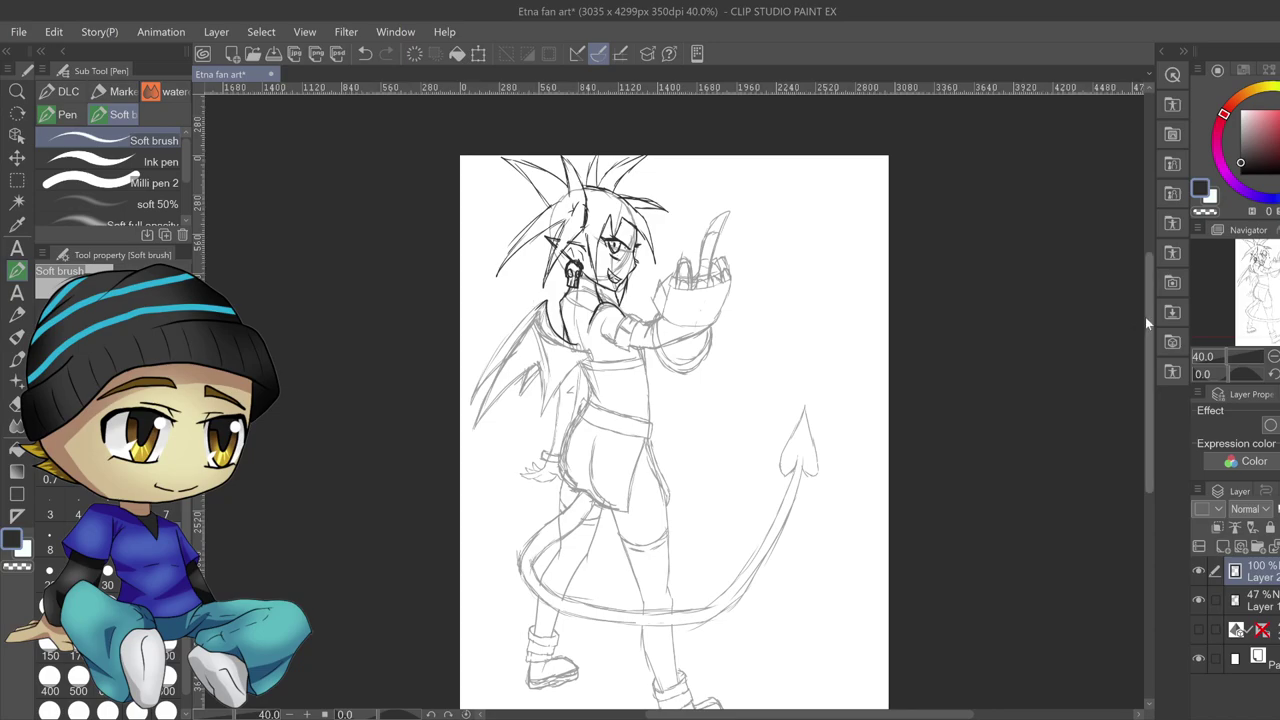
# Set the drawing colour to pure black
pyautogui.scroll(-2, 1150, 337)
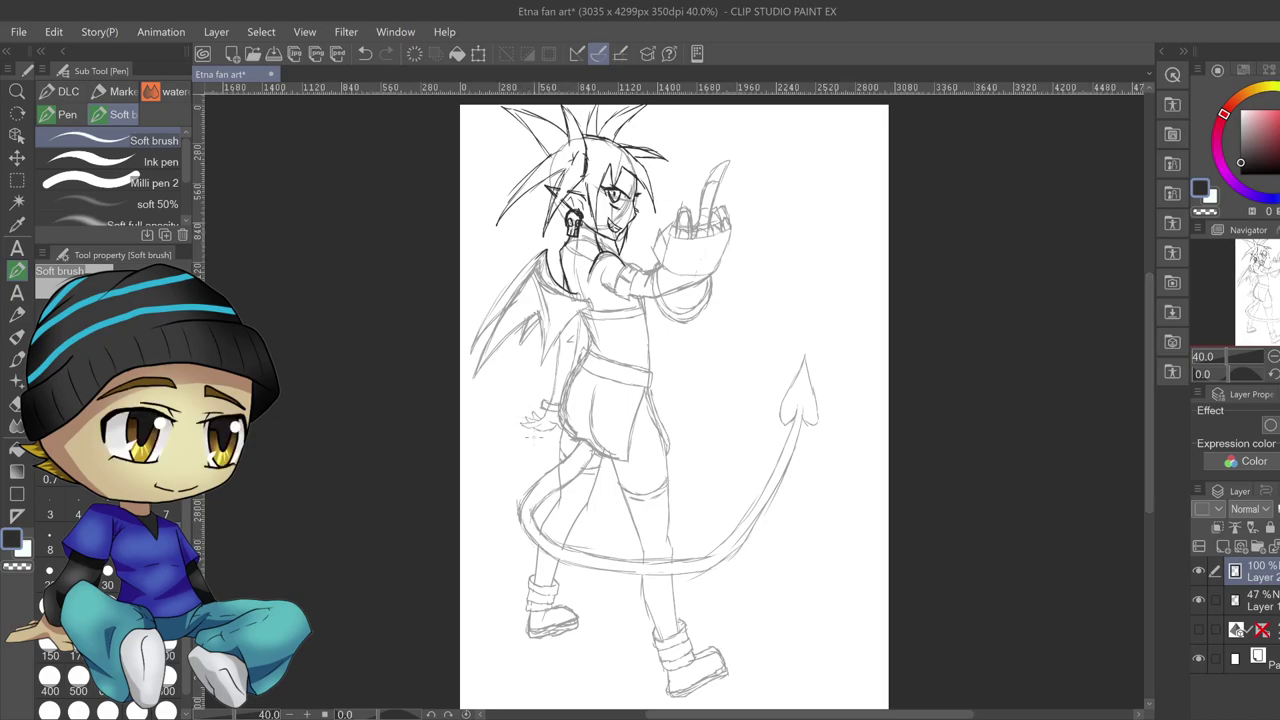
pyautogui.click(1241, 174)
pyautogui.click(1278, 509)
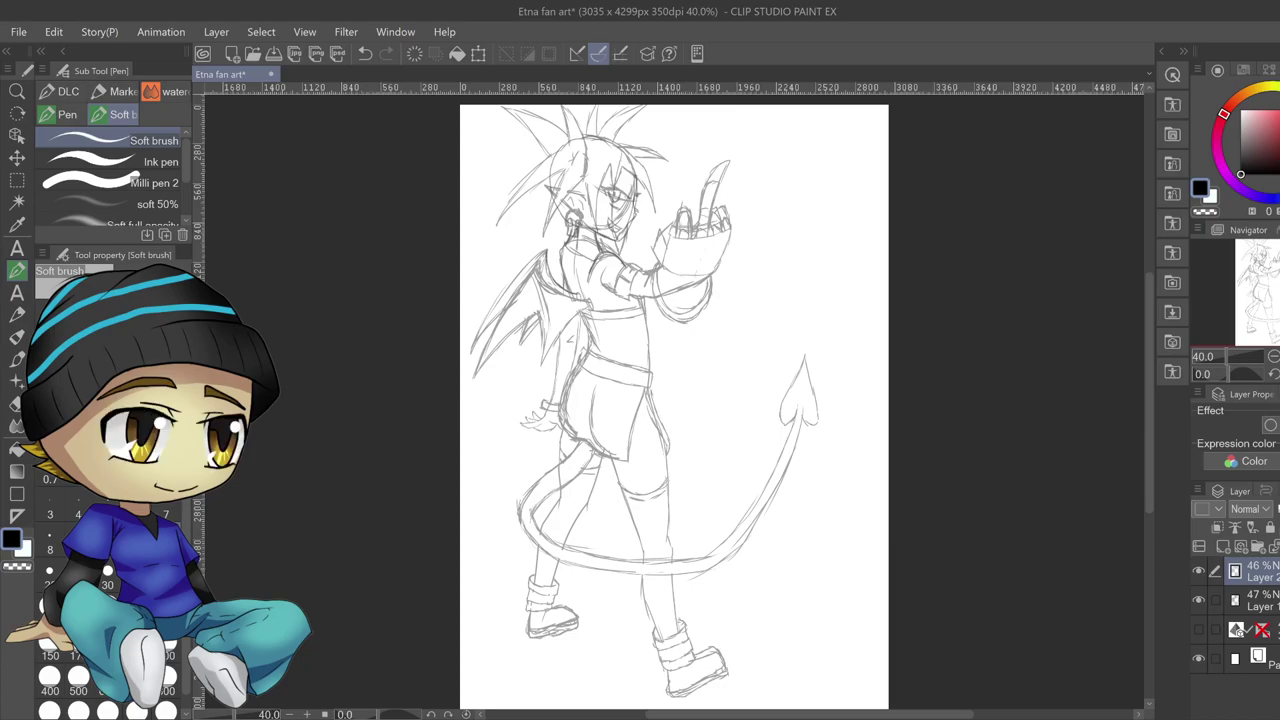
pyautogui.click(1278, 509)
pyautogui.click(1272, 608)
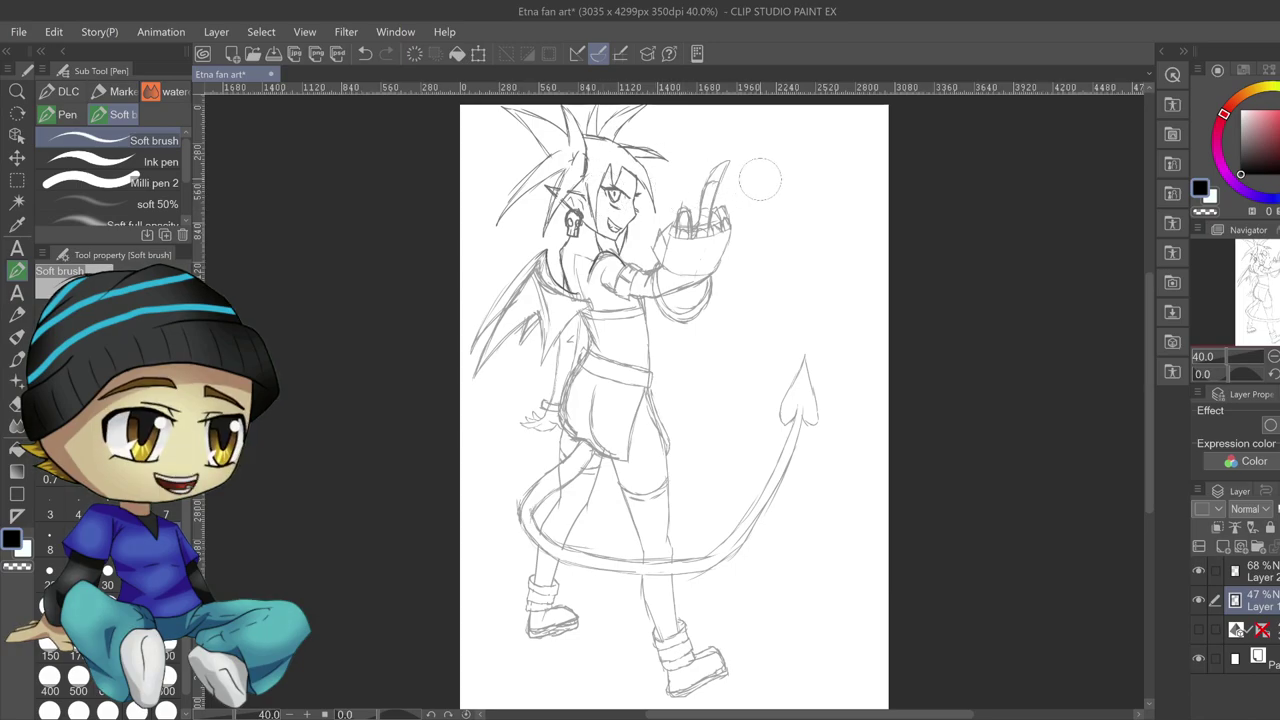
pyautogui.click(1256, 571)
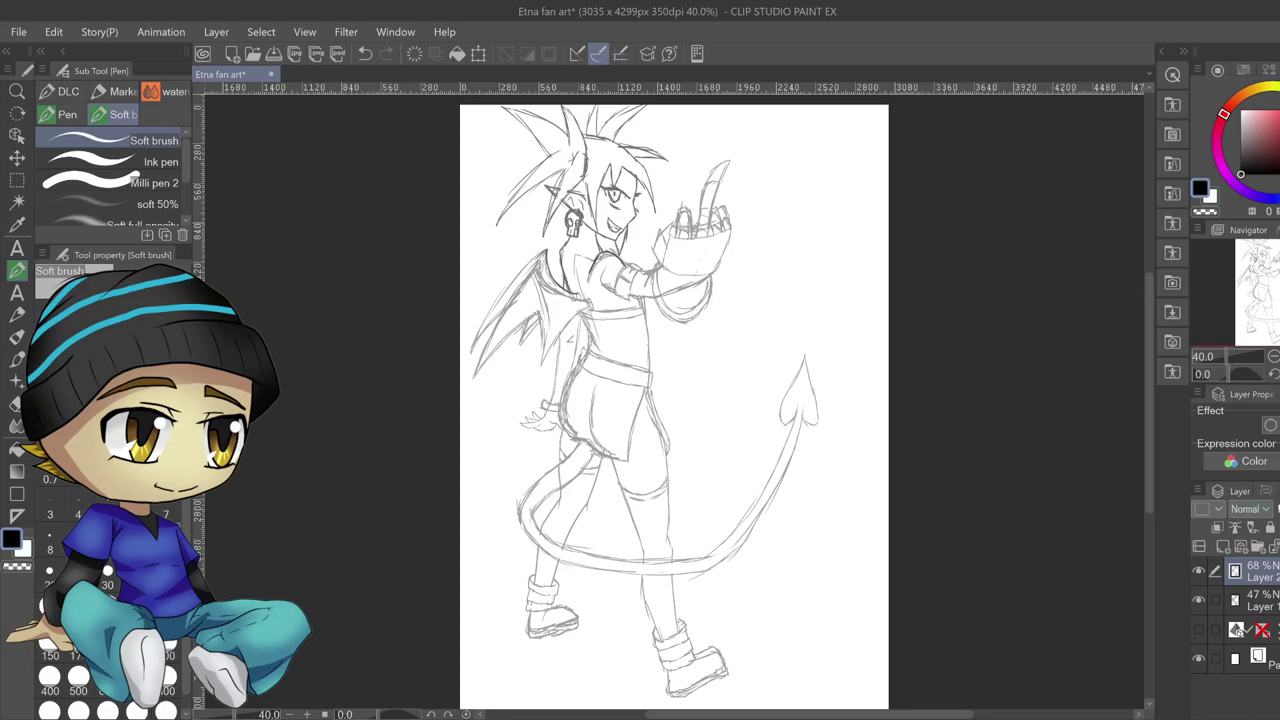
pyautogui.click(1278, 509)
pyautogui.click(1279, 509)
# Raise Layer 1's opacity to 100% and merge Layer 2 down into it
pyautogui.click(1256, 600)
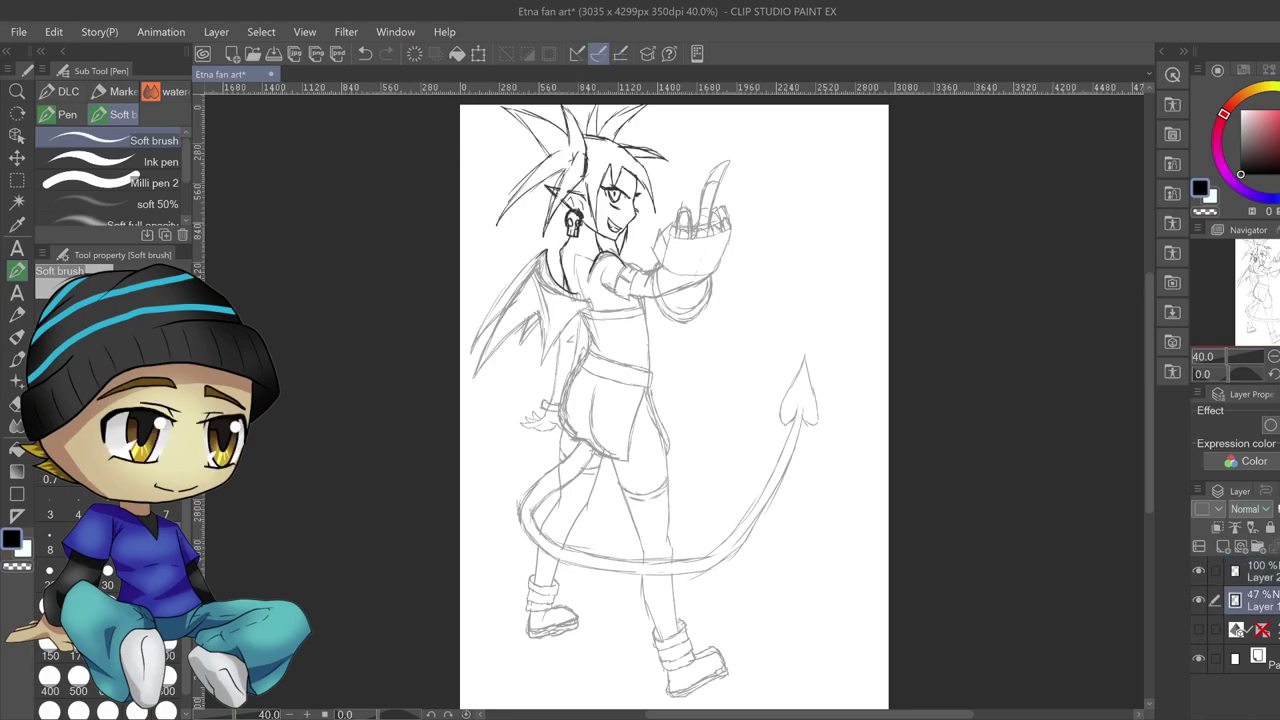
pyautogui.click(1279, 509)
pyautogui.click(1256, 571)
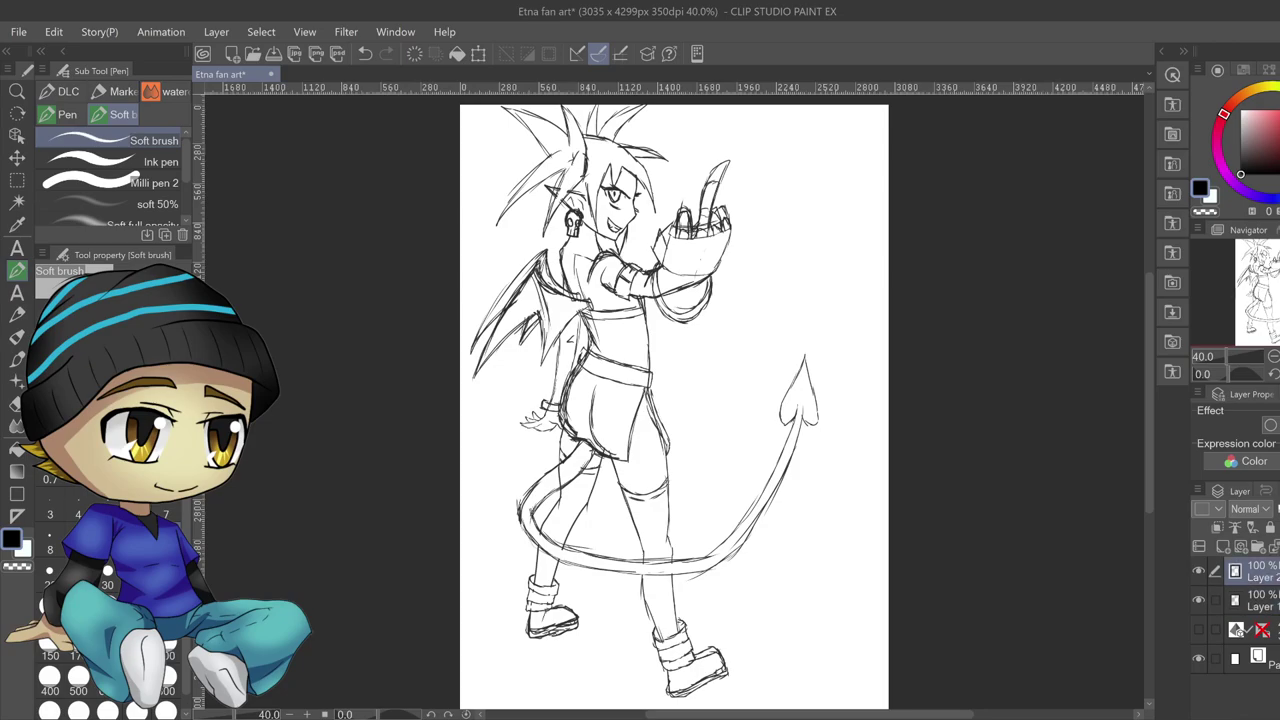
pyautogui.hotkey('ctrl', 'e')
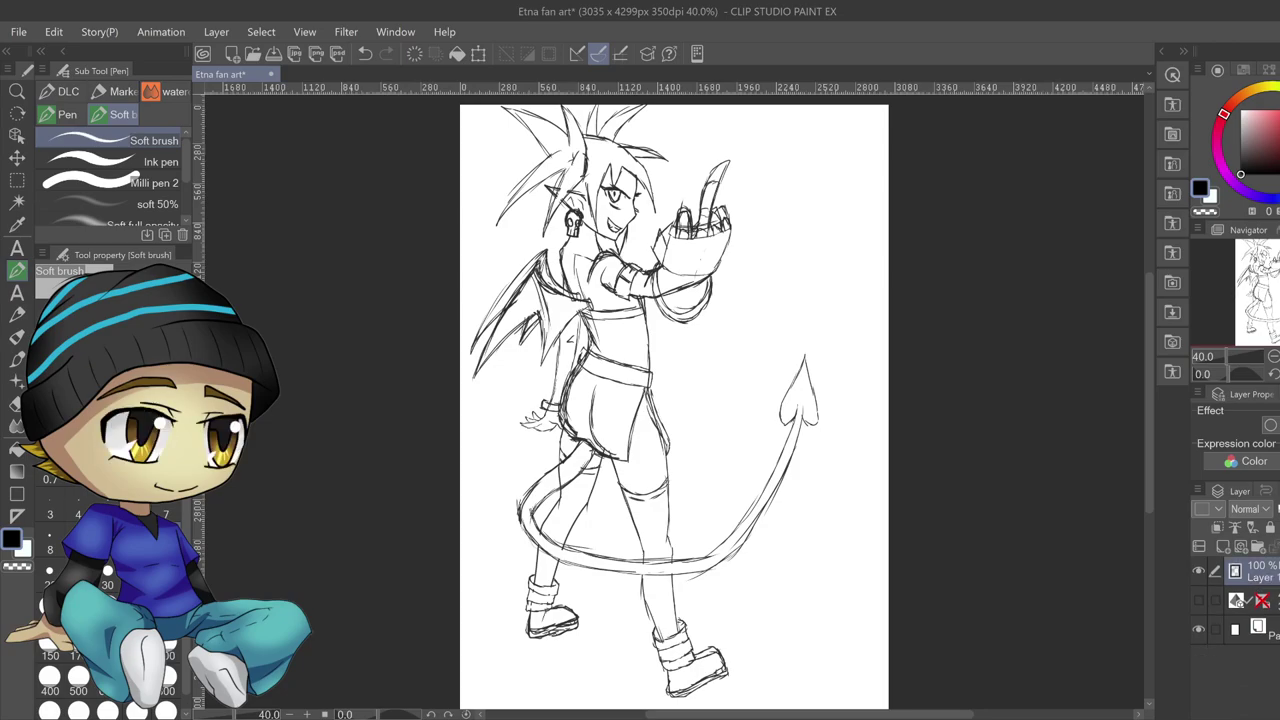
# Lower the merged sketch layer's opacity to 53% and move the sketch slightly right and down on the page
pyautogui.click(1279, 509)
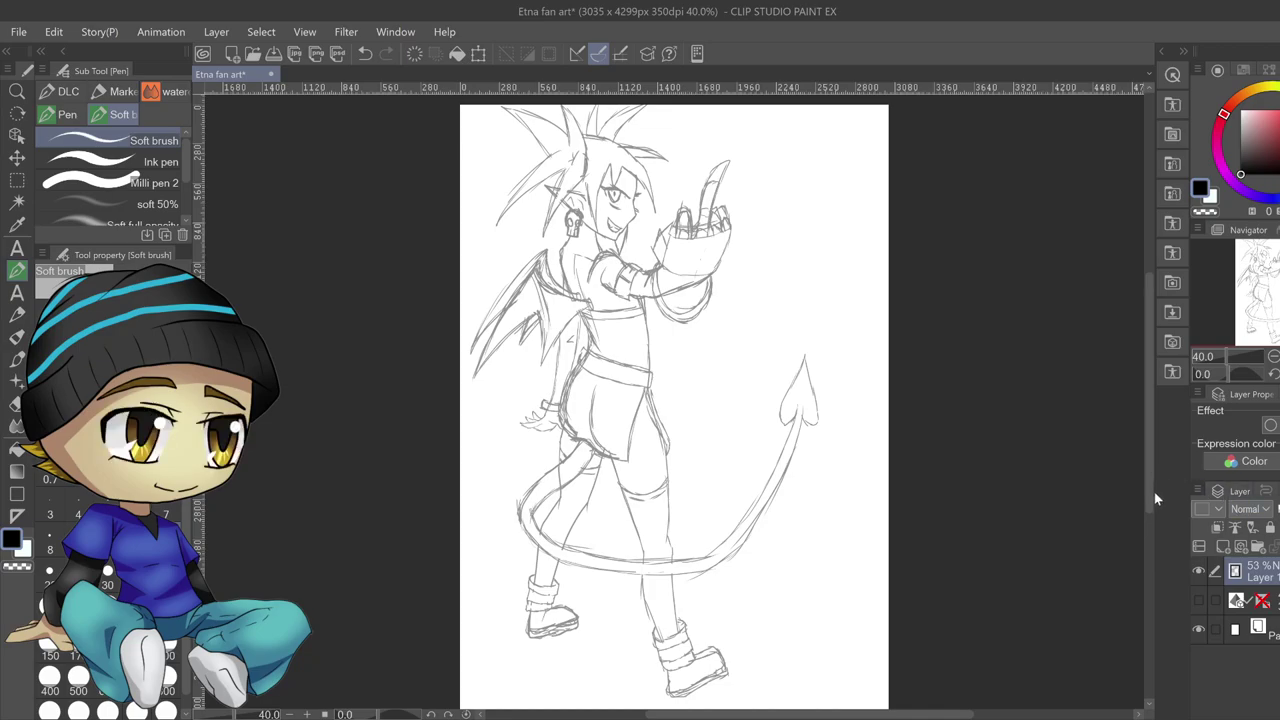
pyautogui.hotkey('ctrl', '-')
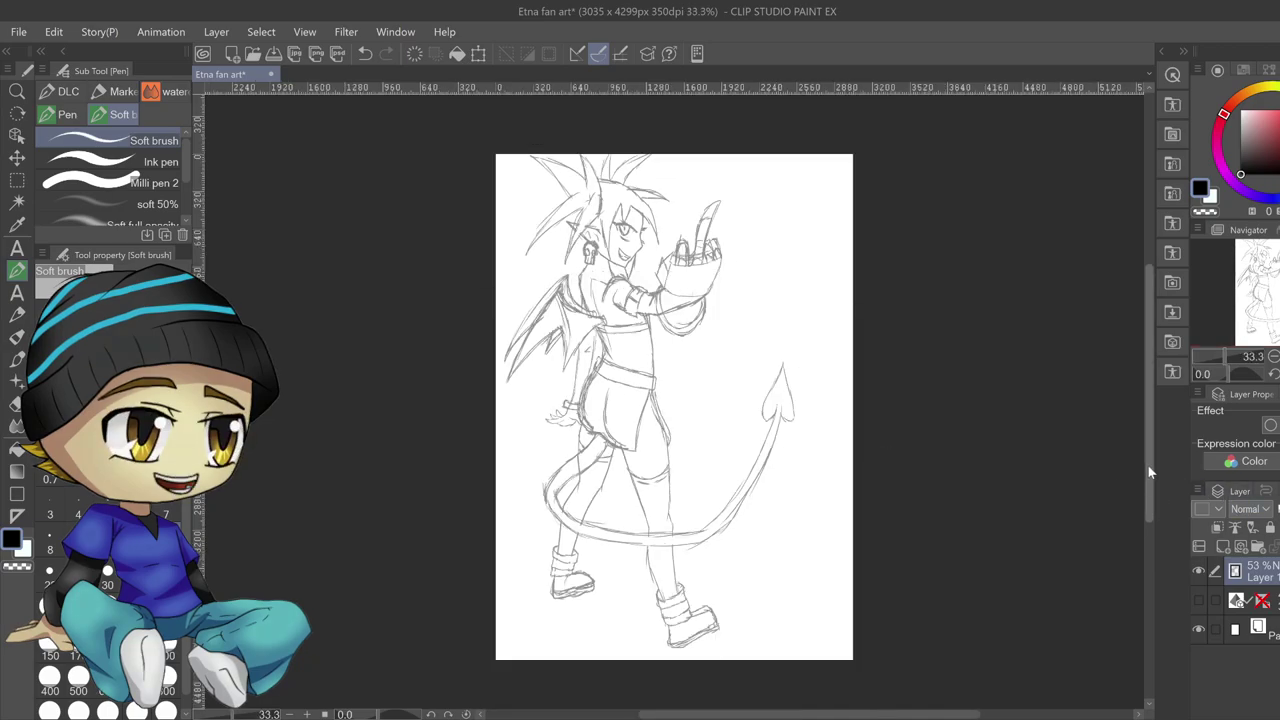
pyautogui.press('k')
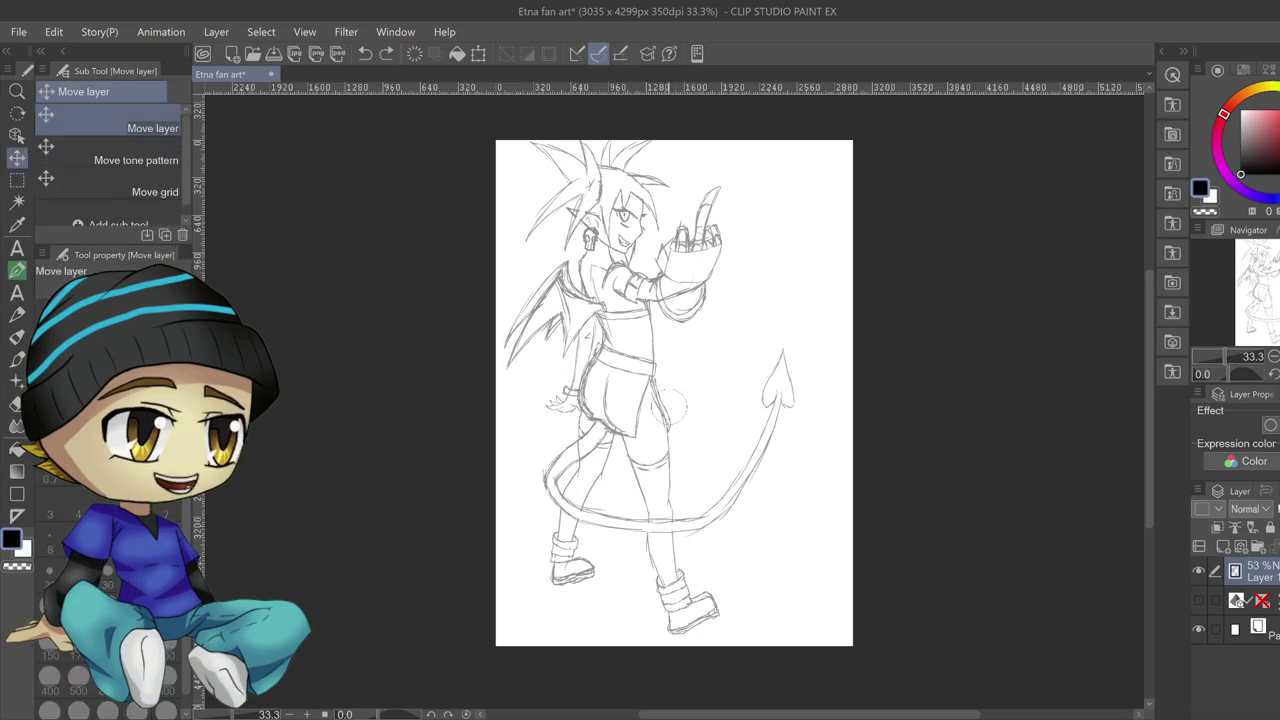
pyautogui.moveTo(666, 399)
pyautogui.mouseDown()
pyautogui.moveTo(676, 420)
pyautogui.moveTo(674, 403)
pyautogui.mouseUp()
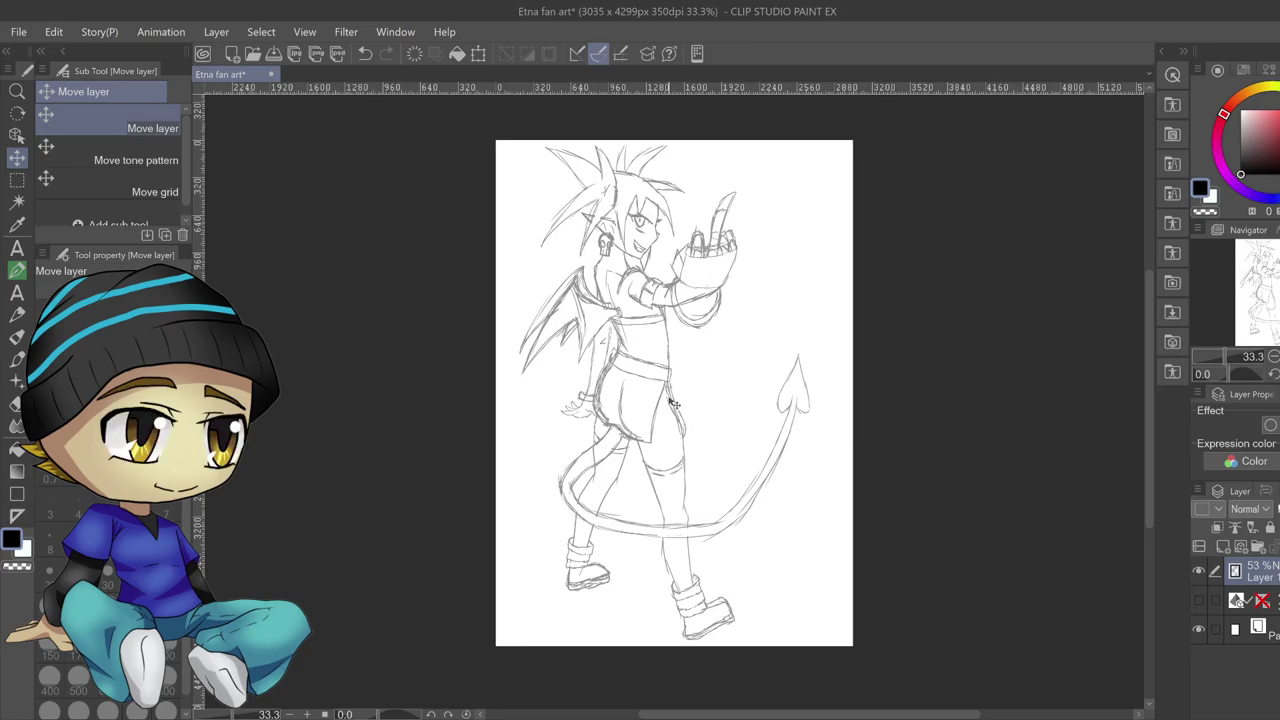
# Add a vector layer above the sketch and ink the raised hand and fingers with the Soft brush pen
pyautogui.press('p')
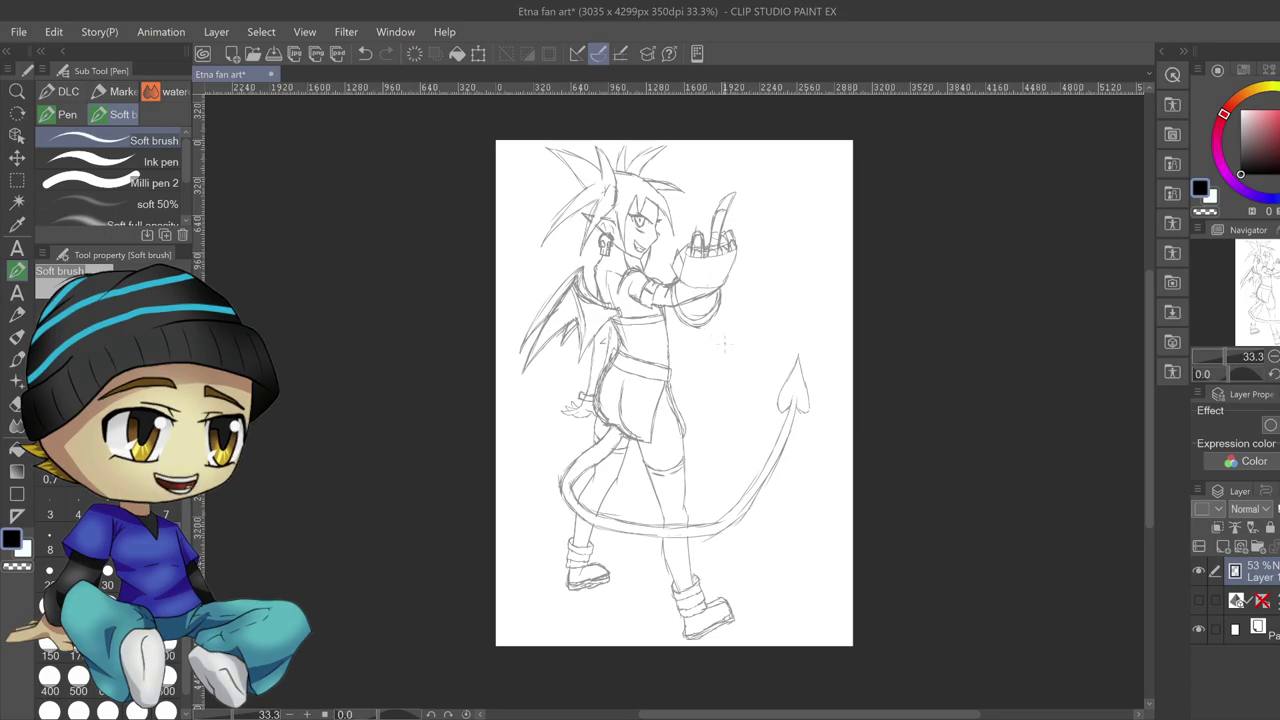
pyautogui.click(1240, 547)
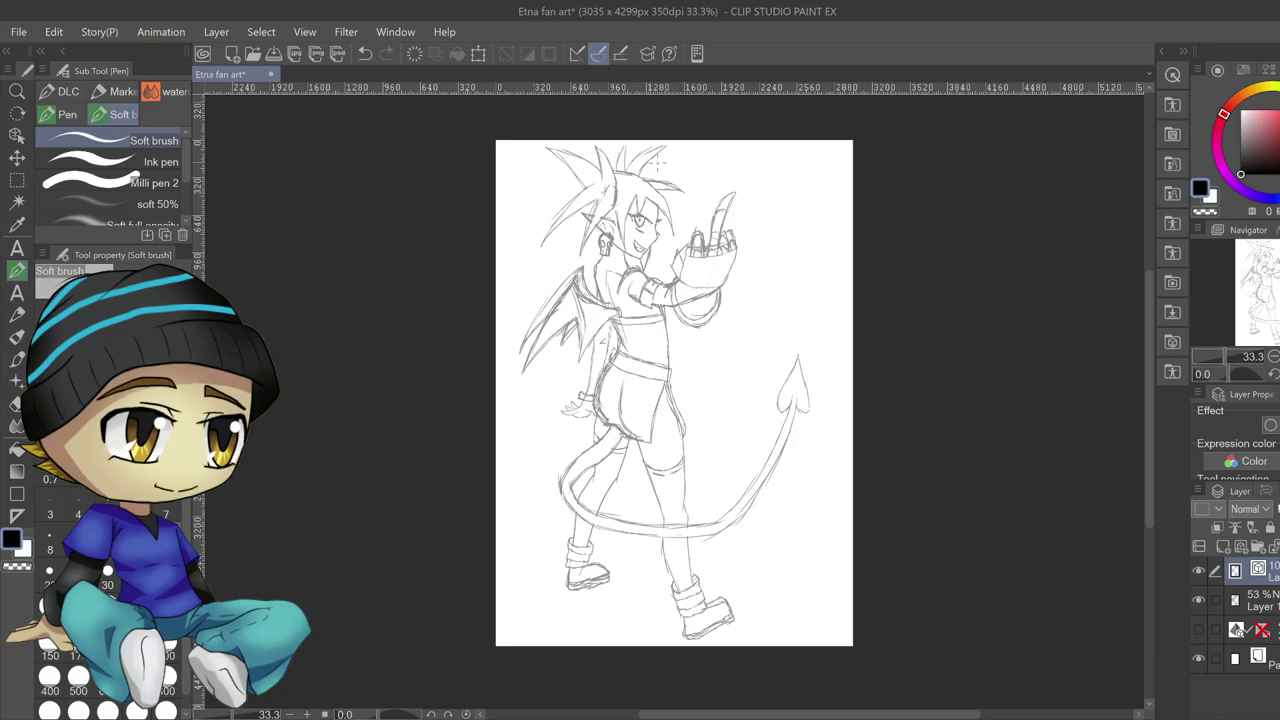
pyautogui.scroll(1, 660, 158)
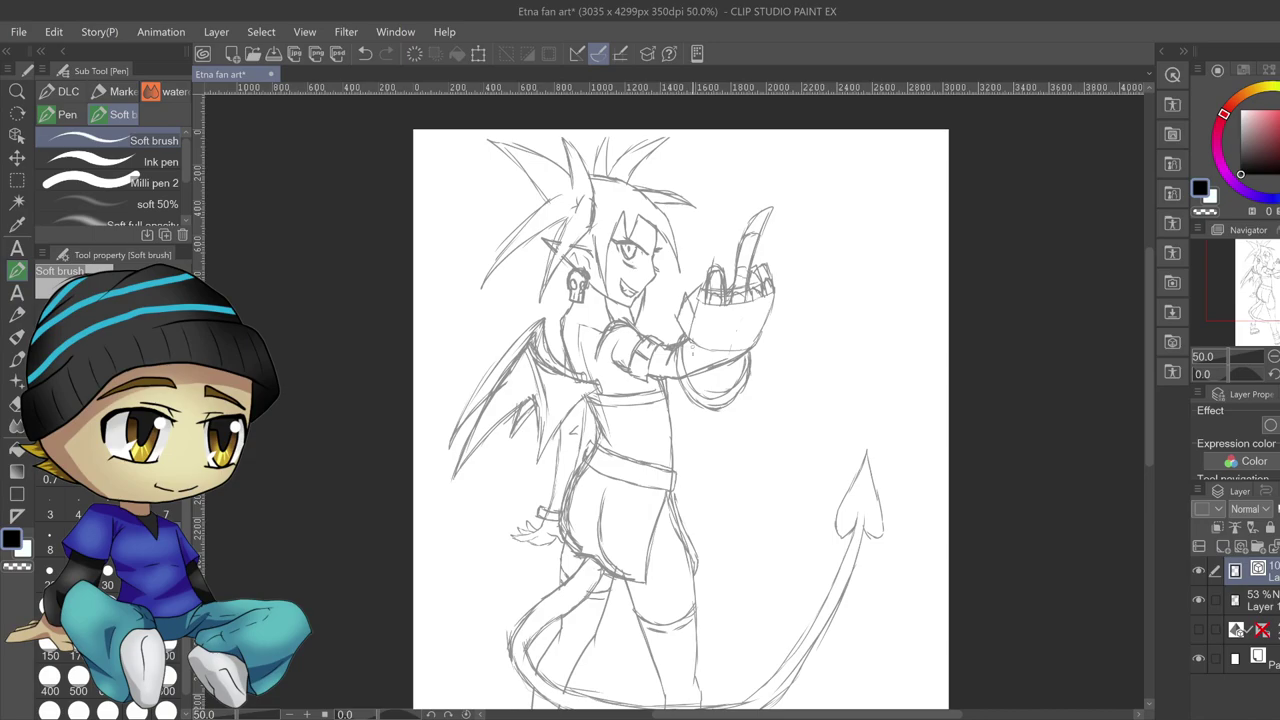
pyautogui.moveTo(689, 345)
pyautogui.mouseDown()
pyautogui.moveTo(675, 318)
pyautogui.moveTo(706, 280)
pyautogui.moveTo(697, 308)
pyautogui.moveTo(711, 260)
pyautogui.moveTo(733, 303)
pyautogui.mouseUp()
pyautogui.moveTo(749, 298)
pyautogui.mouseDown()
pyautogui.moveTo(751, 312)
pyautogui.moveTo(772, 205)
pyautogui.moveTo(752, 213)
pyautogui.moveTo(731, 292)
pyautogui.mouseUp()
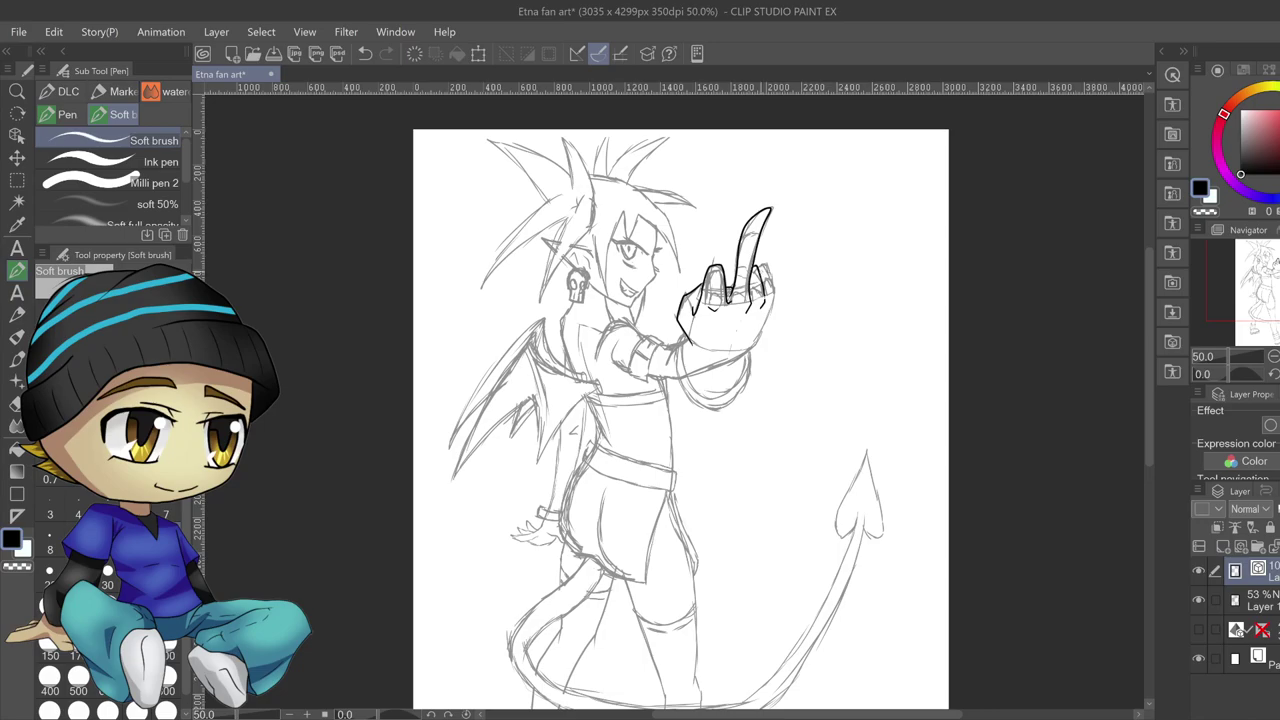
pyautogui.moveTo(759, 264)
pyautogui.mouseDown()
pyautogui.moveTo(774, 290)
pyautogui.moveTo(756, 352)
pyautogui.mouseUp()
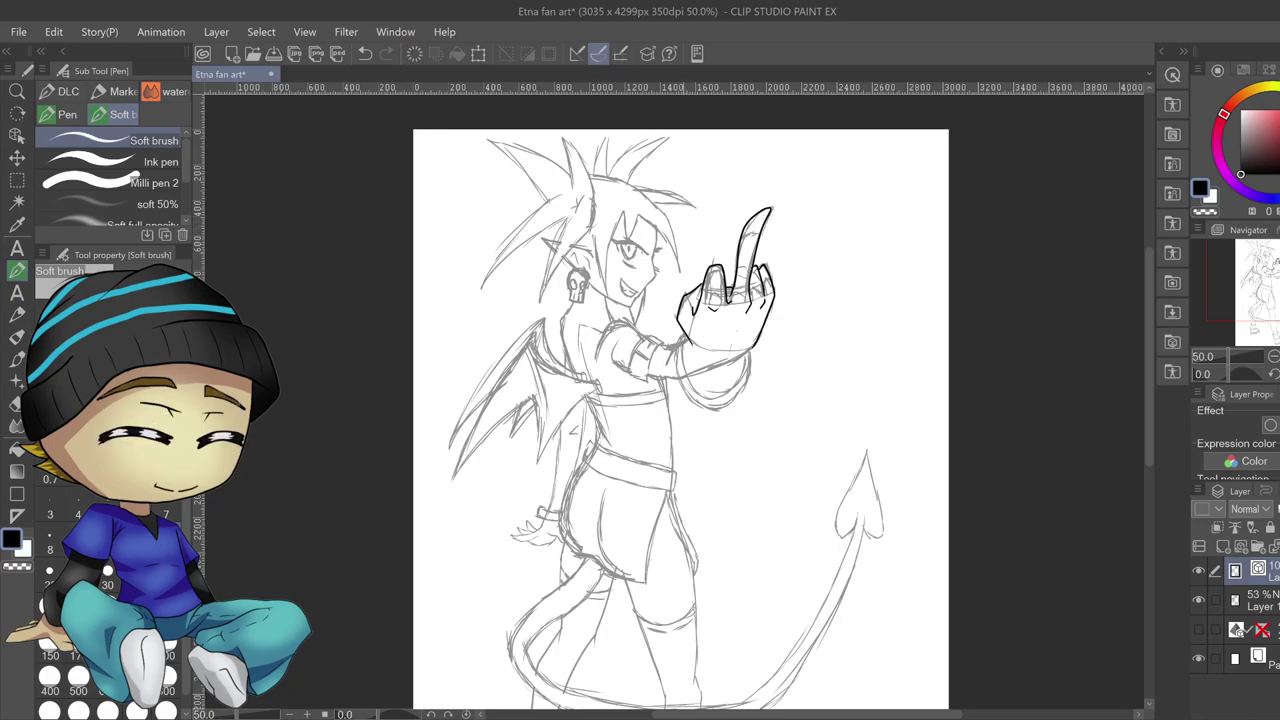
# Ink the hanging bangle and the forearm, and outline the buckled armband at the elbow
pyautogui.moveTo(690, 334)
pyautogui.mouseDown()
pyautogui.moveTo(685, 372)
pyautogui.moveTo(712, 400)
pyautogui.moveTo(748, 354)
pyautogui.moveTo(685, 376)
pyautogui.mouseUp()
pyautogui.moveTo(752, 345)
pyautogui.mouseDown()
pyautogui.moveTo(731, 400)
pyautogui.moveTo(708, 410)
pyautogui.moveTo(678, 376)
pyautogui.moveTo(688, 328)
pyautogui.mouseUp()
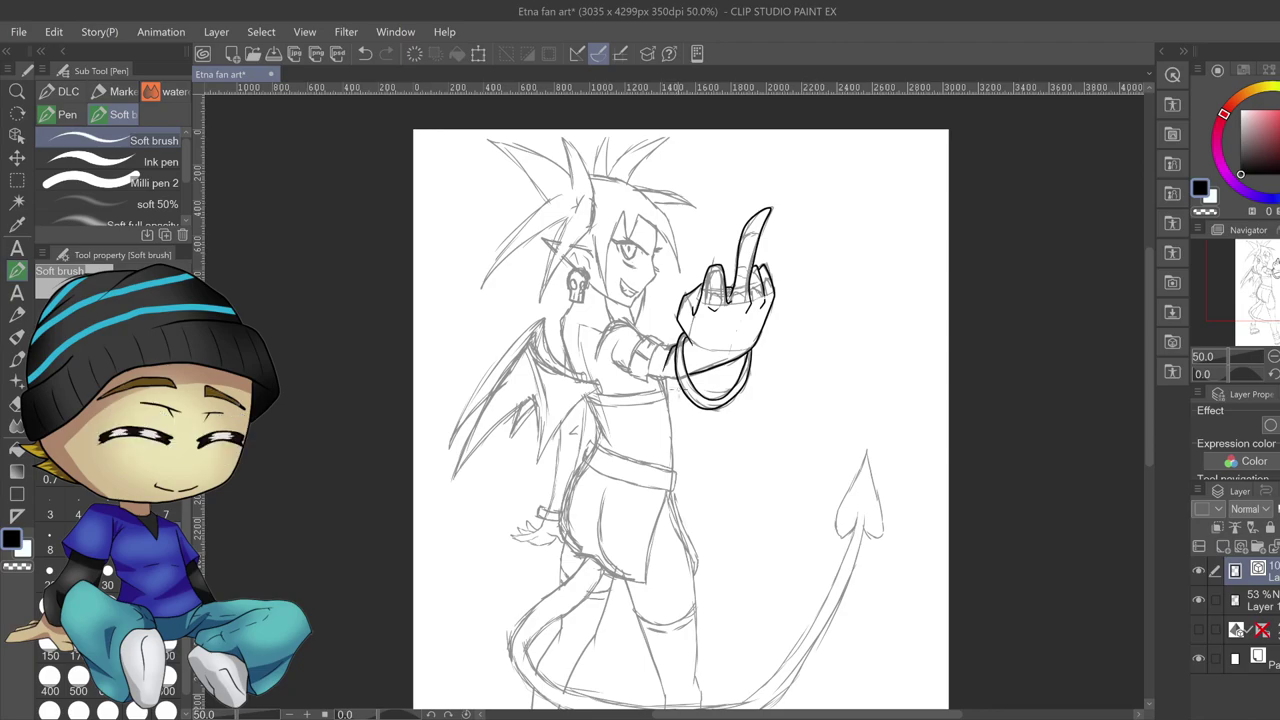
pyautogui.moveTo(680, 377)
pyautogui.mouseDown()
pyautogui.moveTo(650, 376)
pyautogui.moveTo(662, 344)
pyautogui.moveTo(649, 334)
pyautogui.moveTo(626, 366)
pyautogui.moveTo(661, 385)
pyautogui.mouseUp()
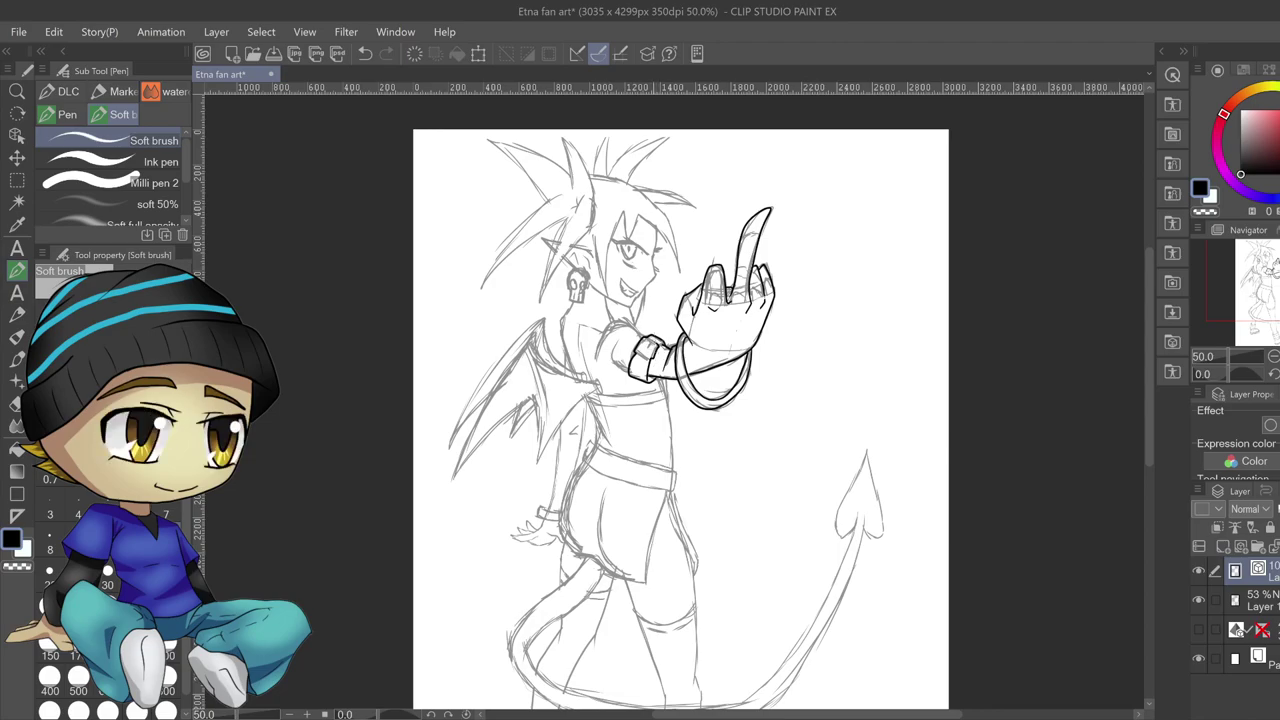
pyautogui.moveTo(639, 354); pyautogui.dragTo(647, 353)
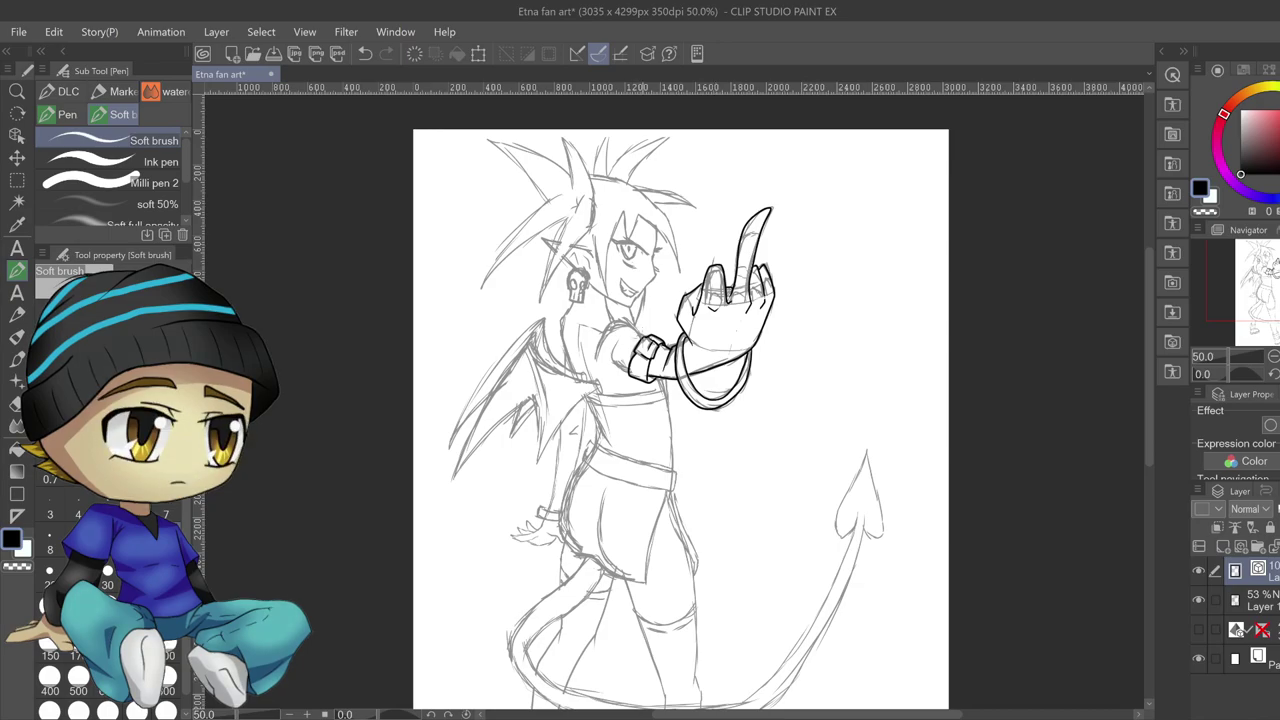
# Ink the raised arm's shoulder, the front line of the torso, and the top's hem band across the back
pyautogui.moveTo(604, 334)
pyautogui.mouseDown()
pyautogui.moveTo(618, 323)
pyautogui.moveTo(638, 334)
pyautogui.moveTo(619, 368)
pyautogui.moveTo(610, 359)
pyautogui.mouseUp()
pyautogui.moveTo(664, 392); pyautogui.dragTo(673, 468)
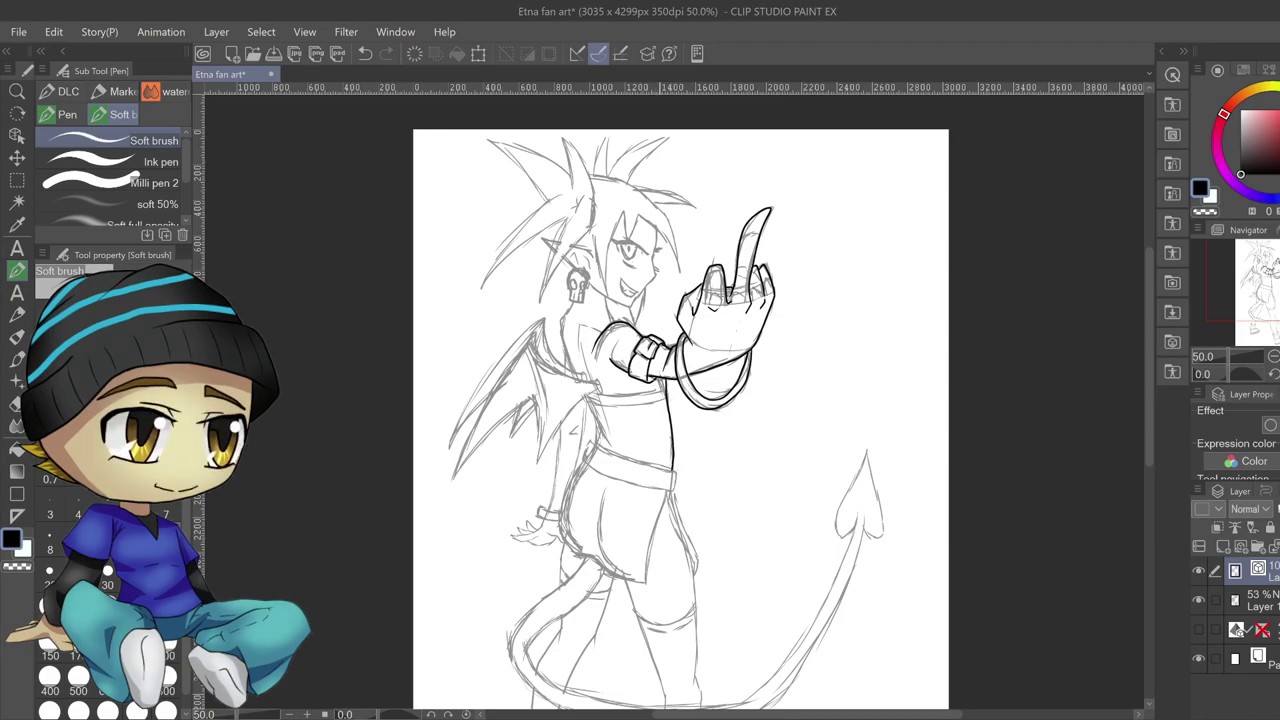
pyautogui.moveTo(666, 382)
pyautogui.mouseDown()
pyautogui.moveTo(598, 396)
pyautogui.moveTo(668, 399)
pyautogui.moveTo(642, 405)
pyautogui.moveTo(586, 400)
pyautogui.mouseUp()
# Ink the crown of the hair, the bangs, and the long spikes sweeping back from the hair tie
pyautogui.moveTo(640, 209)
pyautogui.mouseDown()
pyautogui.moveTo(680, 282)
pyautogui.moveTo(656, 206)
pyautogui.moveTo(585, 176)
pyautogui.mouseUp()
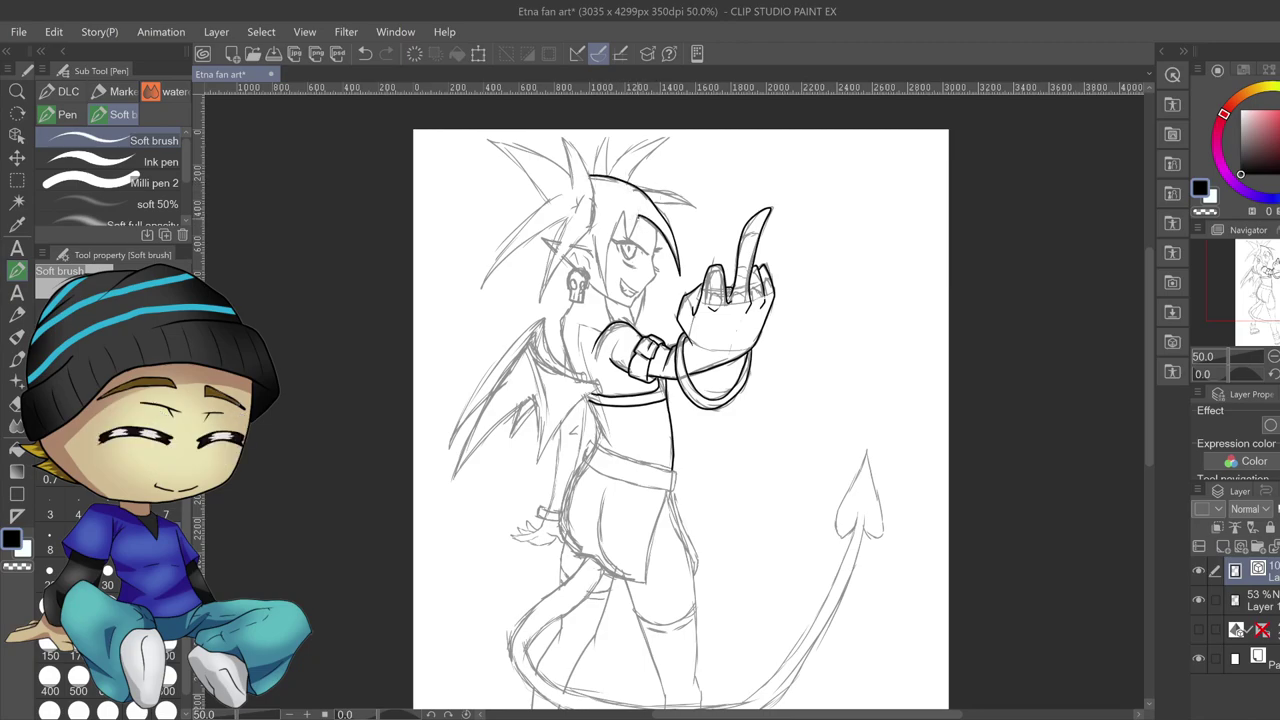
pyautogui.moveTo(629, 243)
pyautogui.mouseDown()
pyautogui.moveTo(622, 206)
pyautogui.moveTo(606, 272)
pyautogui.mouseUp()
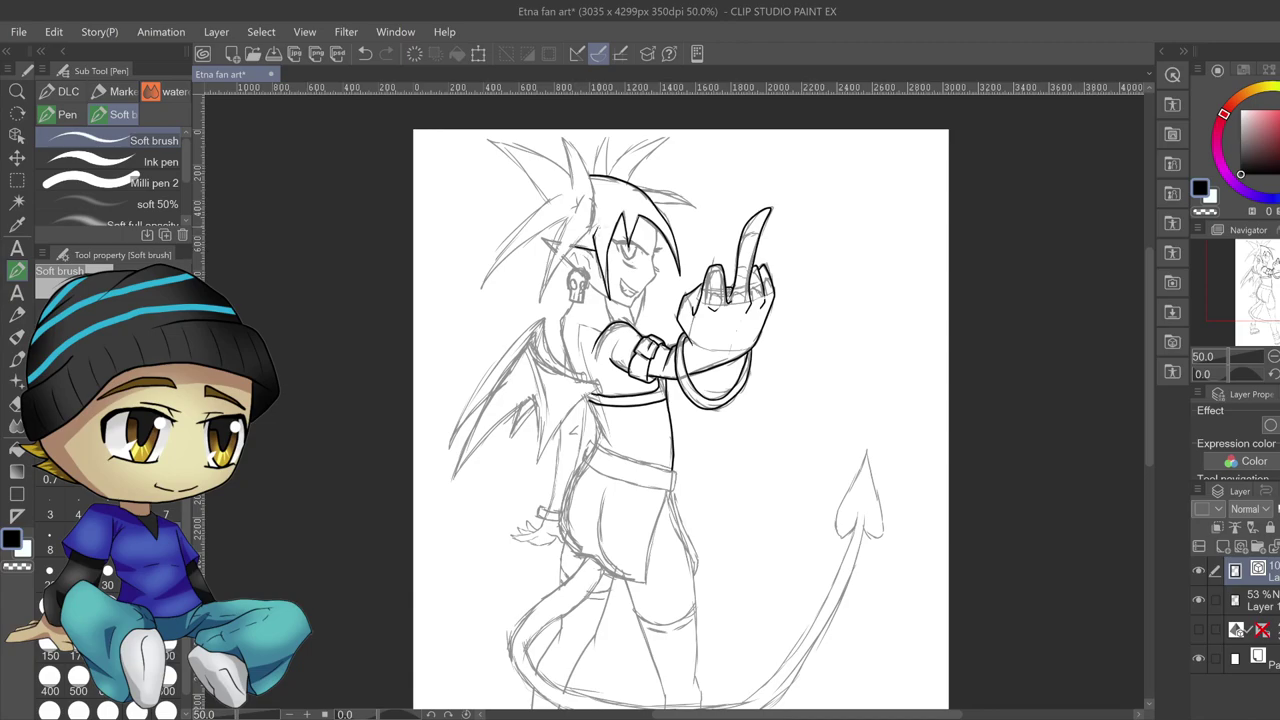
pyautogui.moveTo(595, 212)
pyautogui.mouseDown()
pyautogui.moveTo(540, 304)
pyautogui.moveTo(574, 210)
pyautogui.moveTo(488, 282)
pyautogui.mouseUp()
pyautogui.moveTo(512, 236); pyautogui.dragTo(484, 278)
pyautogui.moveTo(540, 208); pyautogui.dragTo(502, 246)
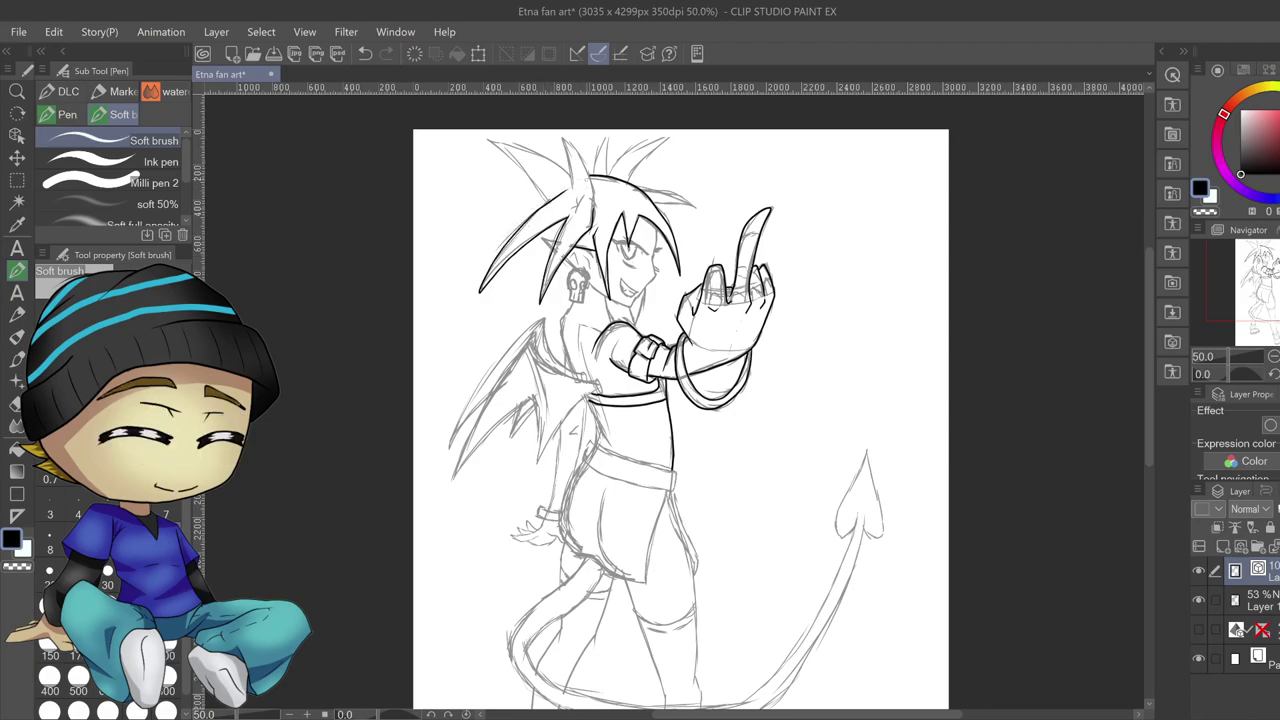
pyautogui.moveTo(548, 204)
pyautogui.mouseDown()
pyautogui.moveTo(510, 158)
pyautogui.moveTo(518, 146)
pyautogui.moveTo(586, 174)
pyautogui.moveTo(558, 132)
pyautogui.moveTo(566, 156)
pyautogui.mouseUp()
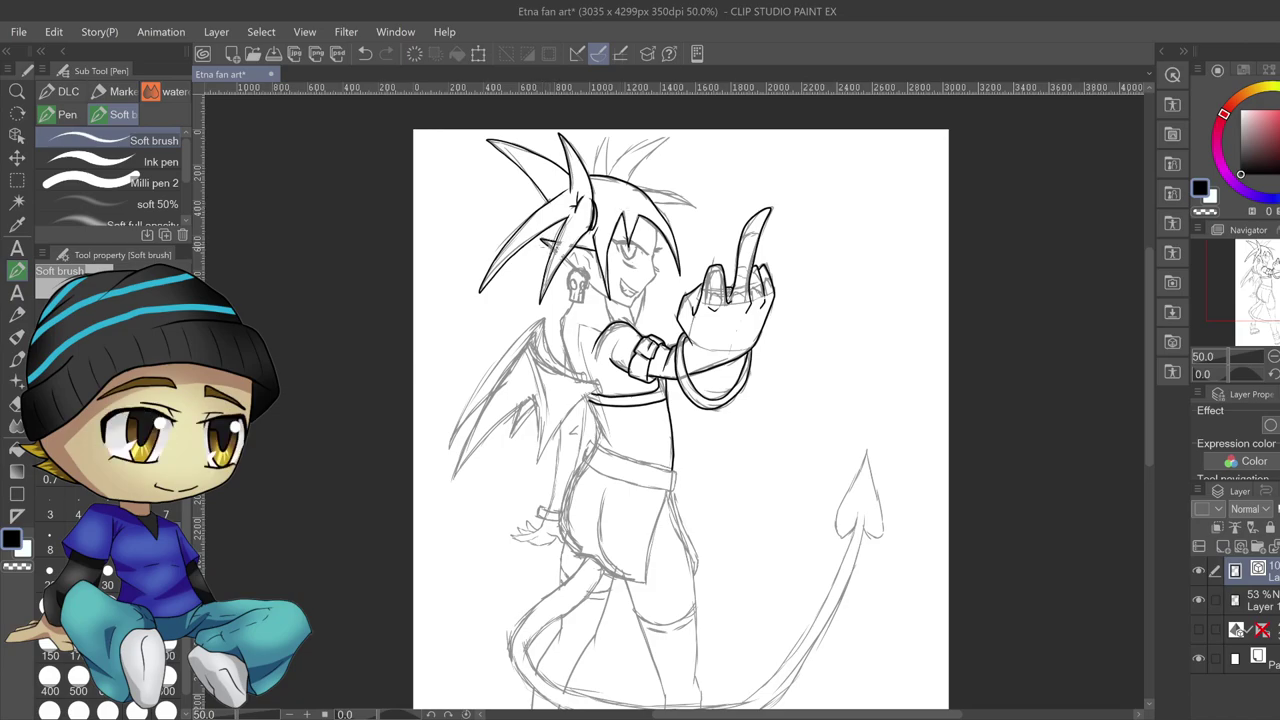
# Lower the sketch layer's opacity to 21% and make the vector inking layer active again
pyautogui.click(1258, 600)
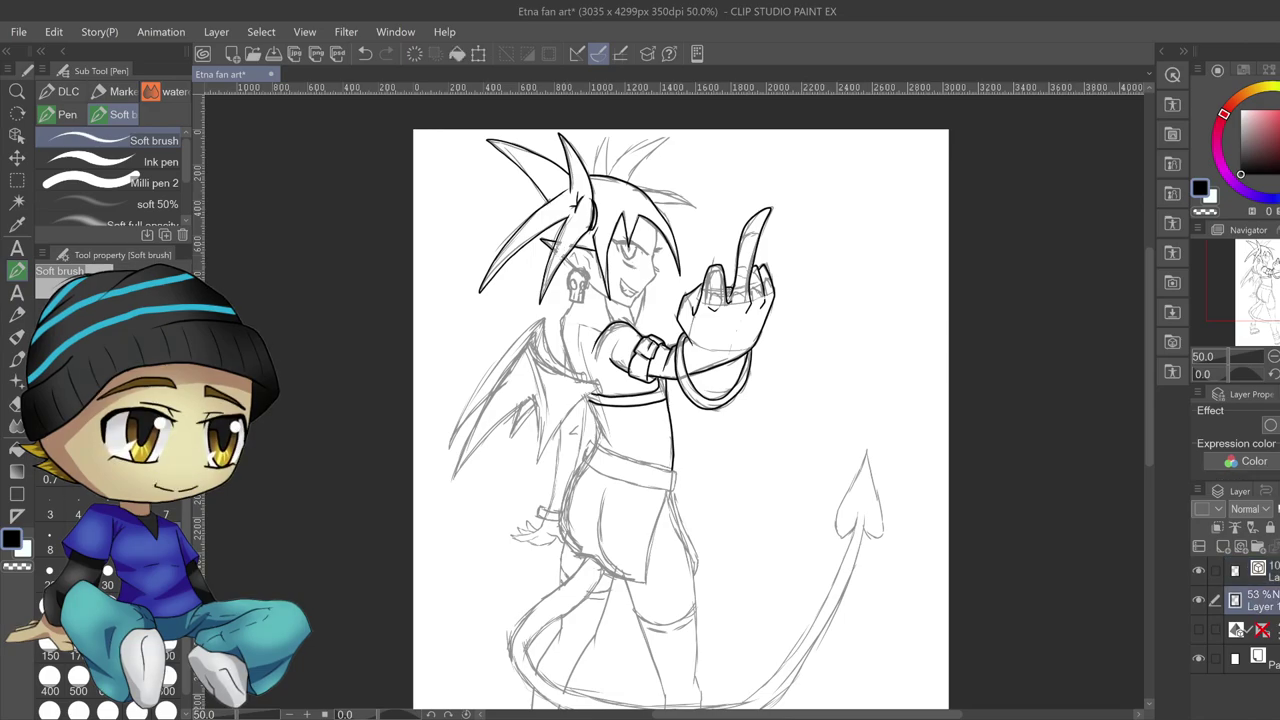
pyautogui.click(1277, 509)
pyautogui.click(1268, 571)
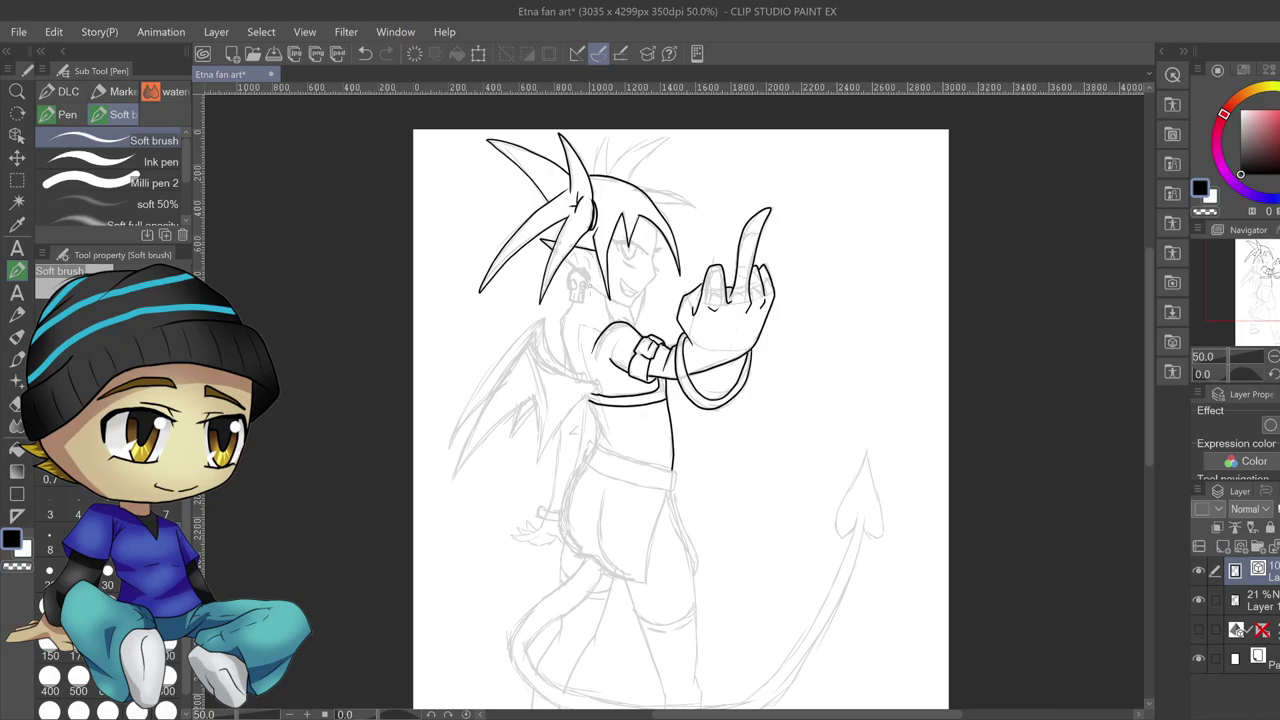
# Ink the skull earring and pointed ear, and add the thin hair spikes on top of the head
pyautogui.moveTo(590, 294)
pyautogui.mouseDown()
pyautogui.moveTo(591, 264)
pyautogui.moveTo(566, 270)
pyautogui.moveTo(565, 296)
pyautogui.mouseUp()
pyautogui.moveTo(576, 277); pyautogui.dragTo(596, 287)
pyautogui.moveTo(556, 226); pyautogui.dragTo(556, 243)
pyautogui.moveTo(594, 176)
pyautogui.mouseDown()
pyautogui.moveTo(607, 131)
pyautogui.moveTo(605, 172)
pyautogui.moveTo(684, 132)
pyautogui.moveTo(640, 172)
pyautogui.moveTo(698, 201)
pyautogui.moveTo(656, 209)
pyautogui.mouseUp()
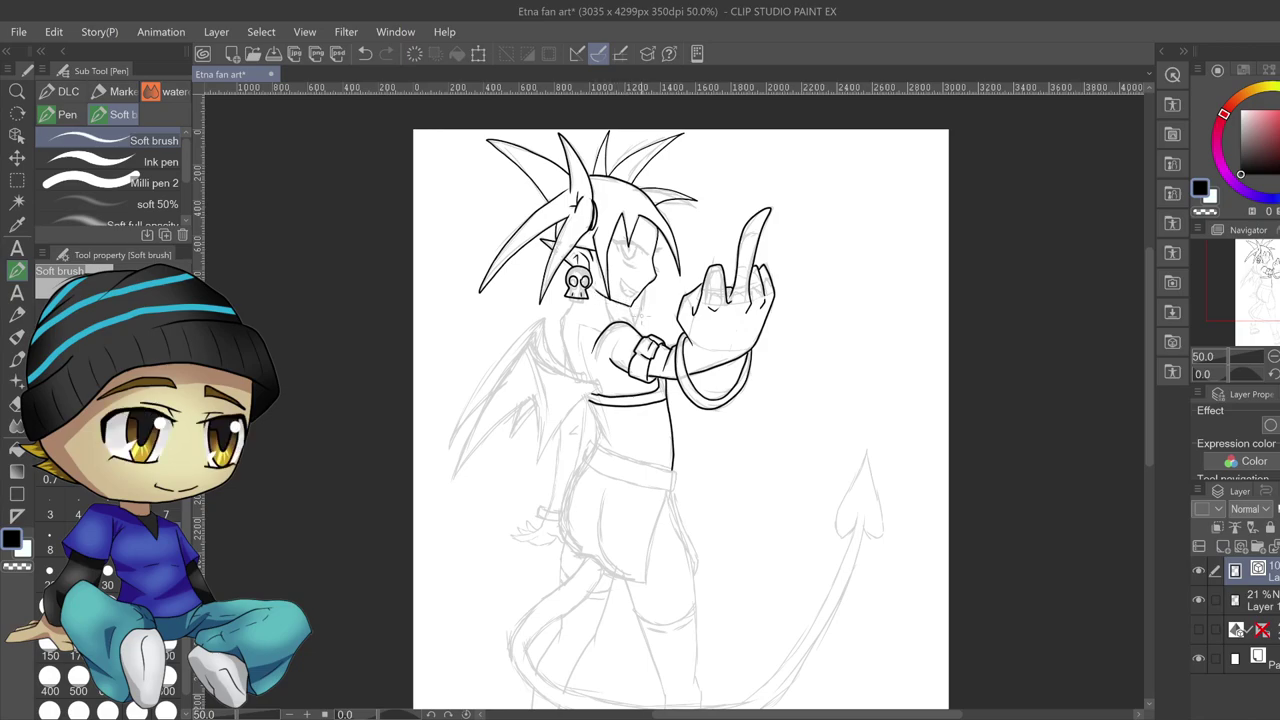
# Ink the facial features, including the eye with its lashes and the toothy grin, and add strokes at the neck
pyautogui.moveTo(641, 295)
pyautogui.mouseDown()
pyautogui.moveTo(622, 277)
pyautogui.moveTo(634, 300)
pyautogui.mouseUp()
pyautogui.moveTo(662, 247); pyautogui.dragTo(655, 251)
pyautogui.moveTo(651, 251)
pyautogui.mouseDown()
pyautogui.moveTo(613, 241)
pyautogui.moveTo(640, 252)
pyautogui.mouseUp()
pyautogui.moveTo(646, 244); pyautogui.dragTo(616, 247)
pyautogui.moveTo(635, 242)
pyautogui.mouseDown()
pyautogui.moveTo(627, 258)
pyautogui.moveTo(620, 246)
pyautogui.moveTo(628, 256)
pyautogui.mouseUp()
pyautogui.moveTo(608, 306); pyautogui.dragTo(612, 321)
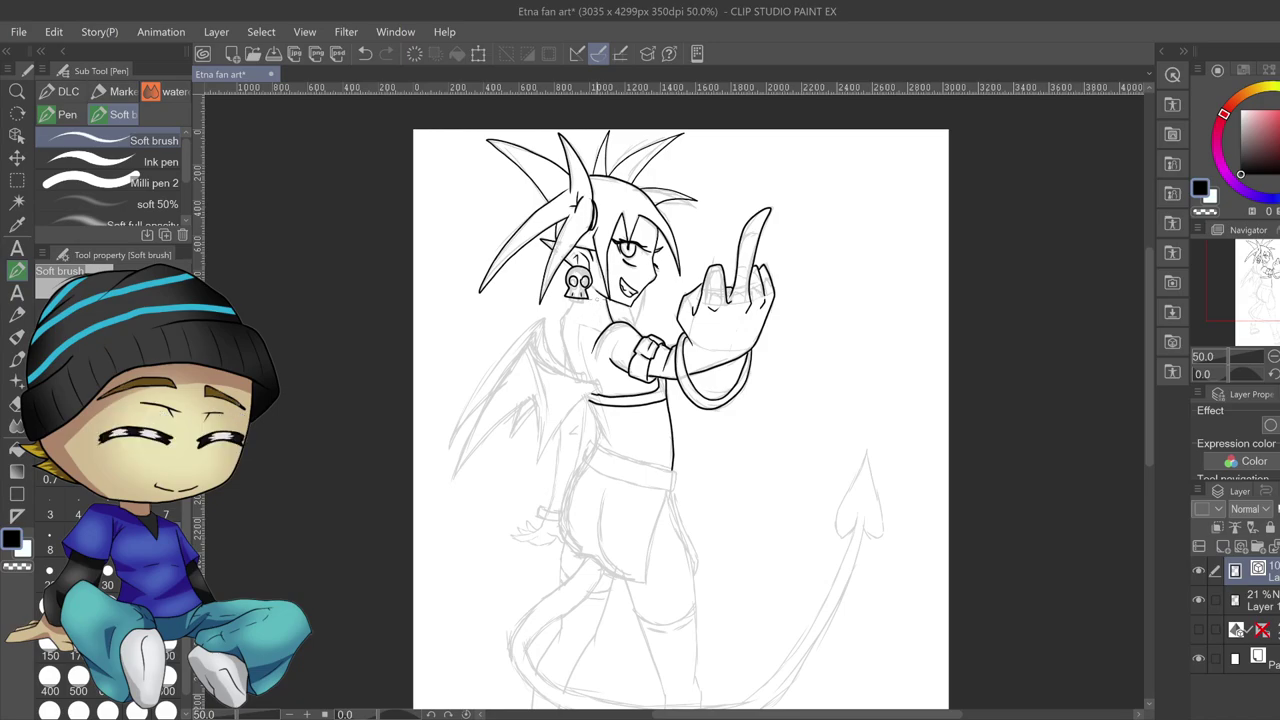
pyautogui.moveTo(595, 299); pyautogui.dragTo(604, 314)
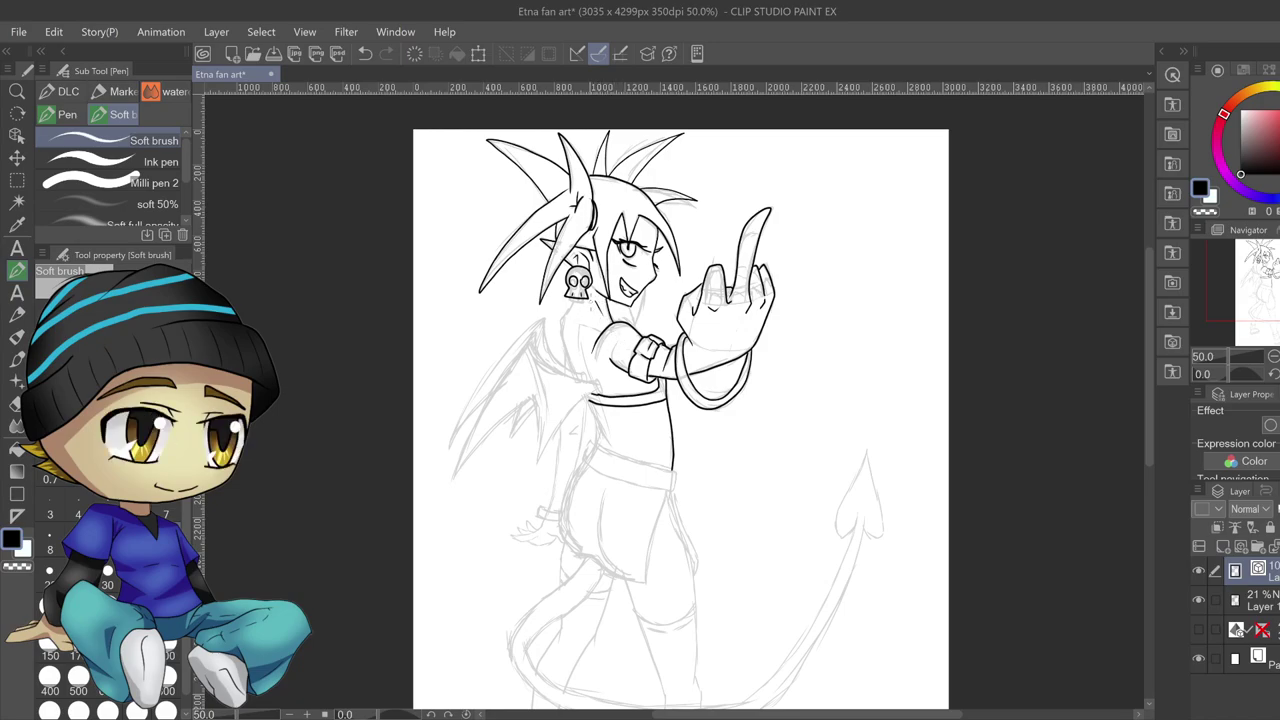
# Ink the upper back and the curved band behind the shoulder, then both bat wings with their ribs and scalloped edges
pyautogui.moveTo(578, 298)
pyautogui.mouseDown()
pyautogui.moveTo(559, 327)
pyautogui.moveTo(570, 377)
pyautogui.mouseUp()
pyautogui.moveTo(594, 382)
pyautogui.mouseDown()
pyautogui.moveTo(538, 354)
pyautogui.moveTo(535, 324)
pyautogui.moveTo(480, 410)
pyautogui.moveTo(449, 497)
pyautogui.mouseUp()
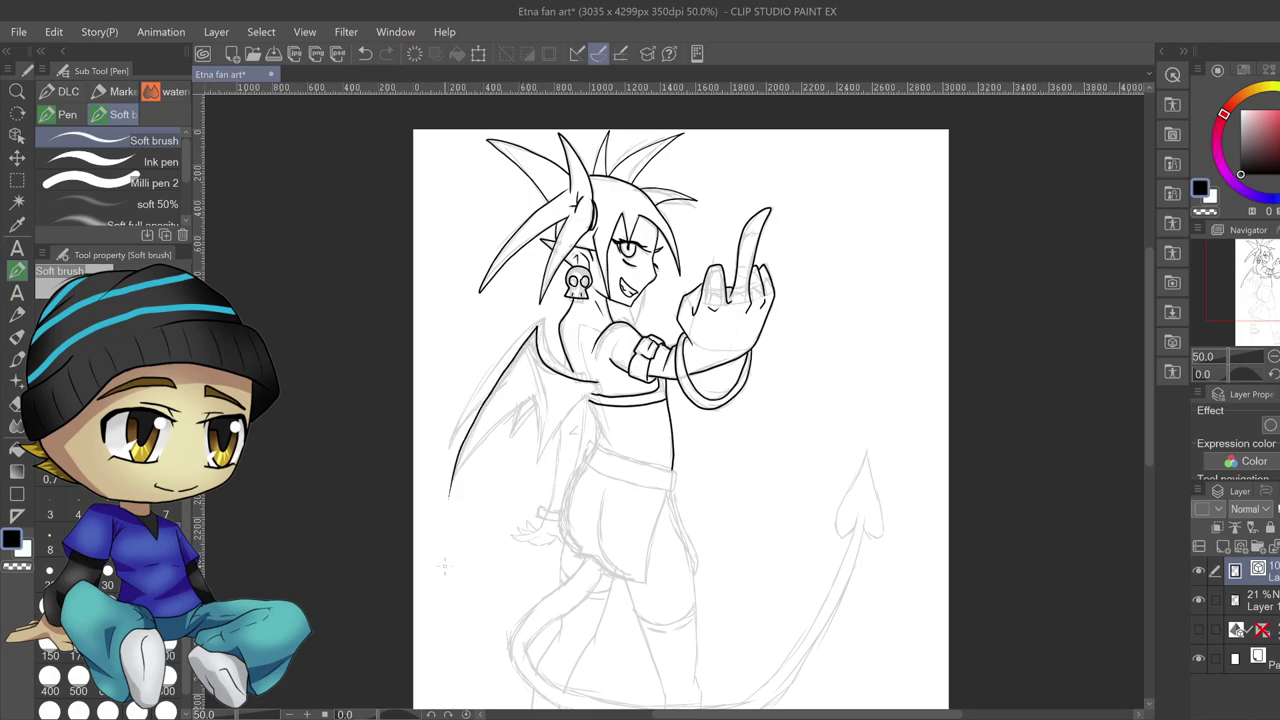
pyautogui.moveTo(598, 389)
pyautogui.mouseDown()
pyautogui.moveTo(537, 462)
pyautogui.moveTo(526, 401)
pyautogui.moveTo(462, 462)
pyautogui.moveTo(446, 505)
pyautogui.mouseUp()
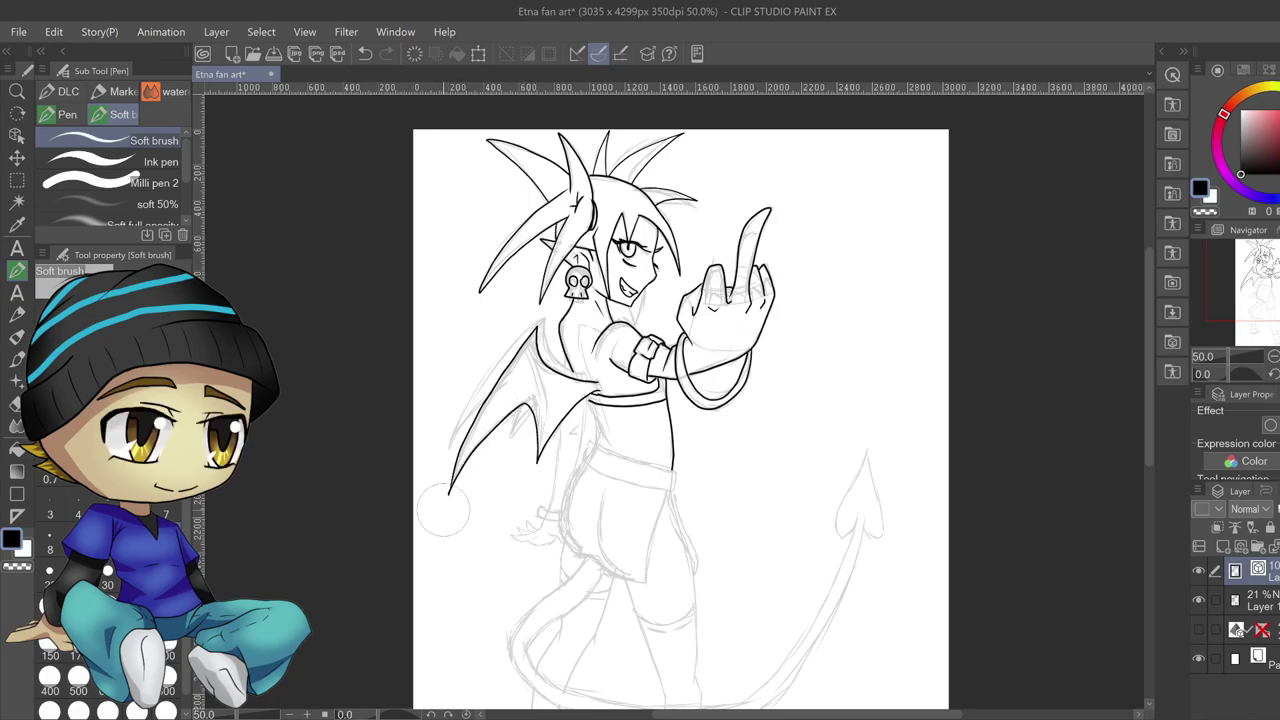
pyautogui.click(450, 521)
pyautogui.moveTo(450, 521); pyautogui.dragTo(446, 510)
pyautogui.moveTo(544, 313)
pyautogui.mouseDown()
pyautogui.moveTo(468, 392)
pyautogui.moveTo(451, 440)
pyautogui.moveTo(482, 400)
pyautogui.moveTo(513, 436)
pyautogui.moveTo(525, 427)
pyautogui.mouseUp()
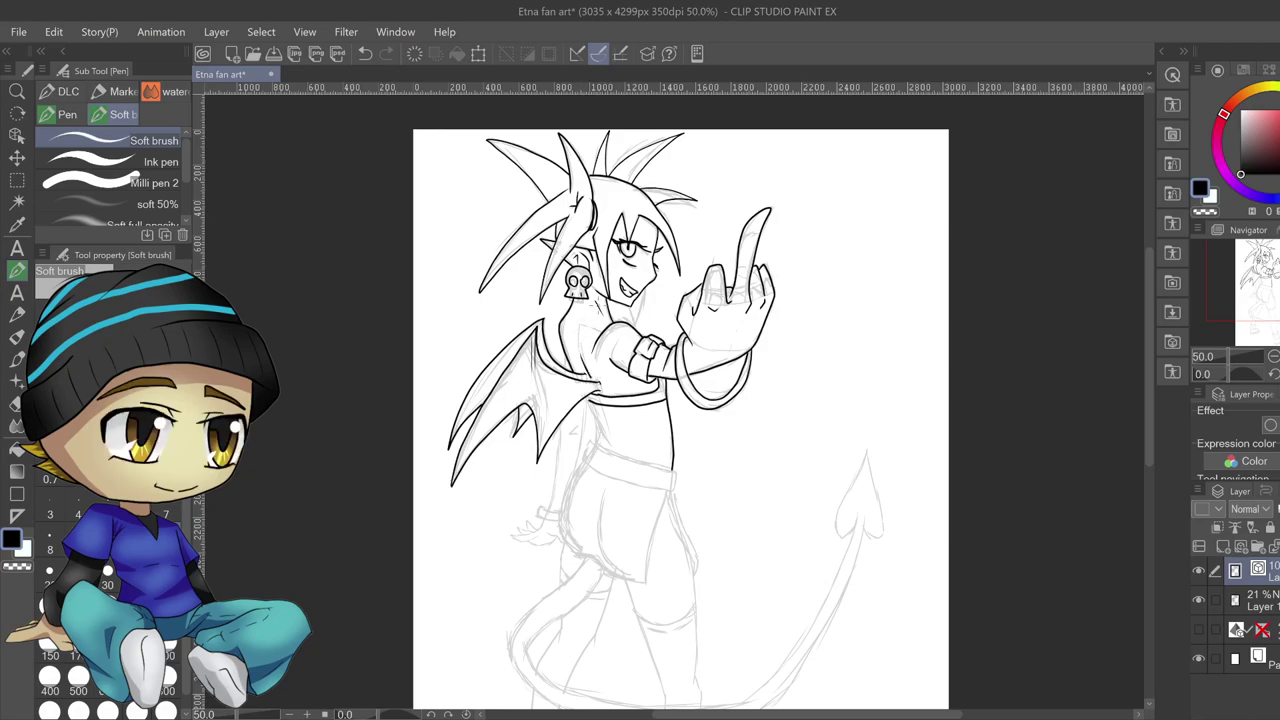
# Ink the sides of the torso, the wide belt, and the short skirt with its center fold and hem
pyautogui.moveTo(587, 396); pyautogui.dragTo(599, 434)
pyautogui.moveTo(593, 446)
pyautogui.mouseDown()
pyautogui.moveTo(682, 472)
pyautogui.moveTo(678, 487)
pyautogui.moveTo(580, 452)
pyautogui.mouseUp()
pyautogui.moveTo(584, 414)
pyautogui.mouseDown()
pyautogui.moveTo(553, 549)
pyautogui.moveTo(650, 584)
pyautogui.moveTo(667, 490)
pyautogui.mouseUp()
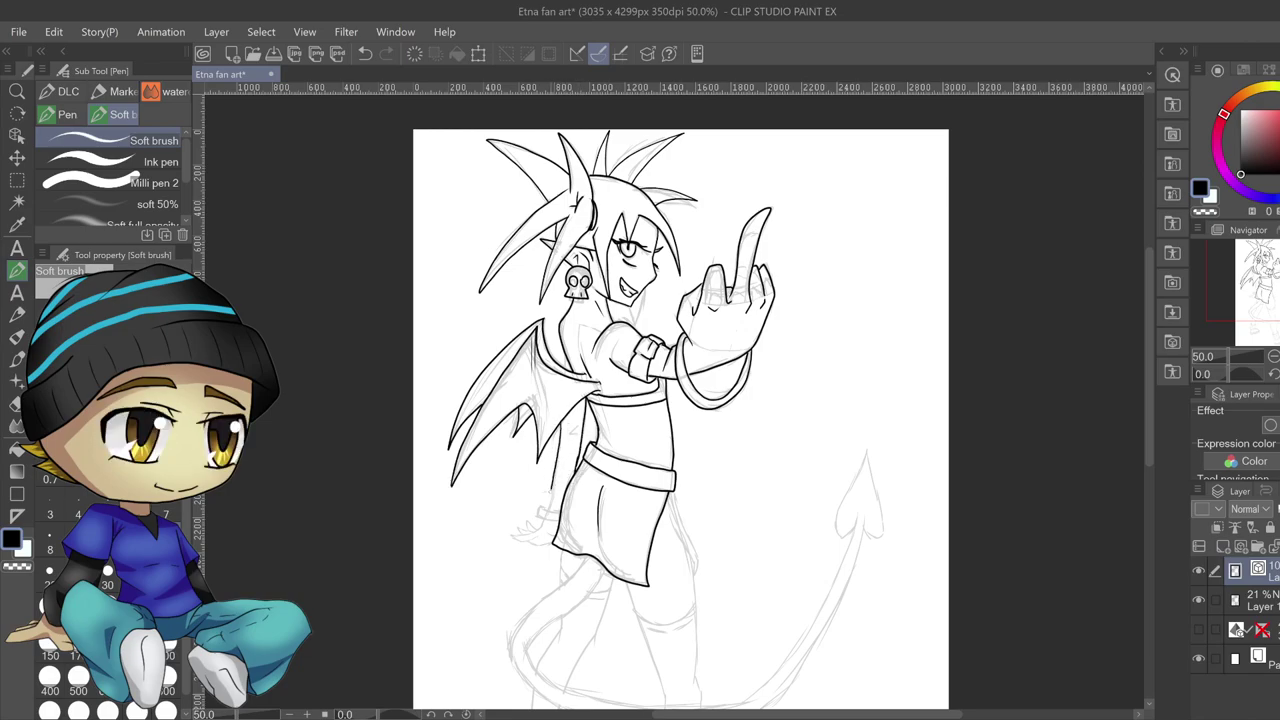
# Ink the lowered arm with its elbow crease, bracelet and spread fingers, and add the skirt's pointed flap behind the thigh
pyautogui.moveTo(546, 507)
pyautogui.mouseDown()
pyautogui.moveTo(538, 518)
pyautogui.moveTo(556, 520)
pyautogui.mouseUp()
pyautogui.moveTo(536, 533)
pyautogui.mouseDown()
pyautogui.moveTo(511, 535)
pyautogui.moveTo(522, 537)
pyautogui.mouseUp()
pyautogui.moveTo(543, 530); pyautogui.dragTo(521, 523)
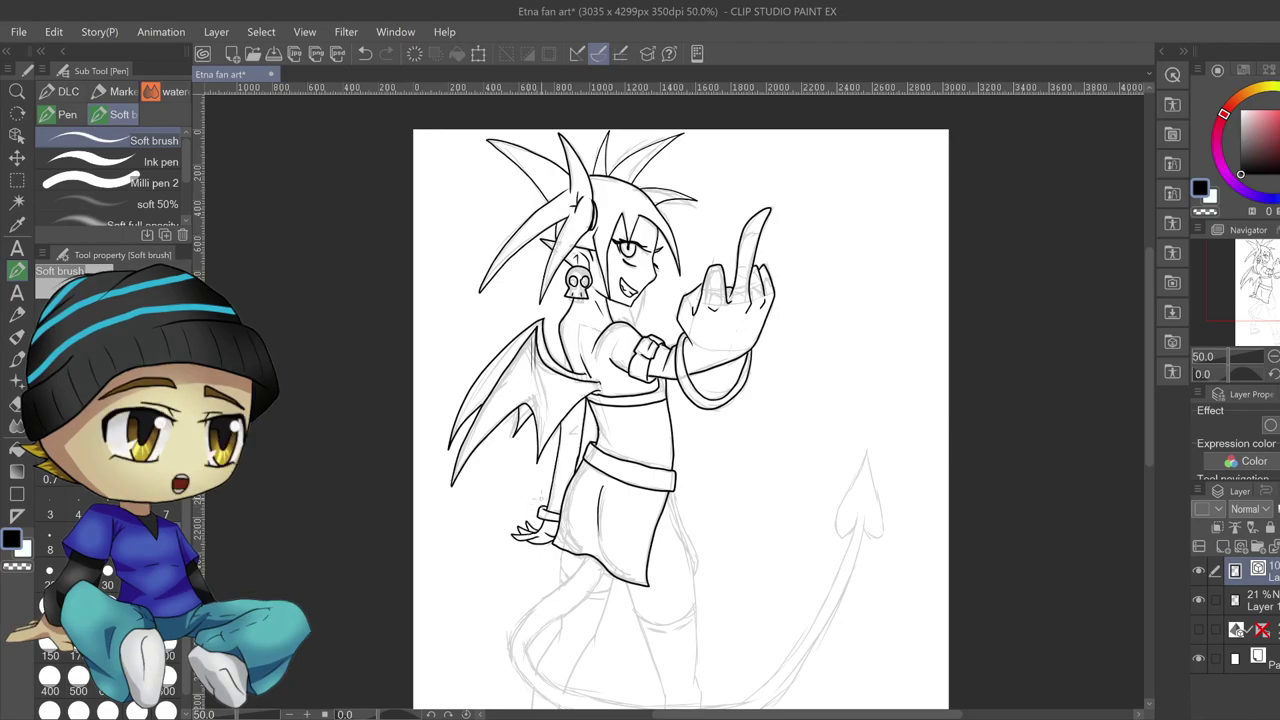
pyautogui.moveTo(575, 423); pyautogui.dragTo(569, 437)
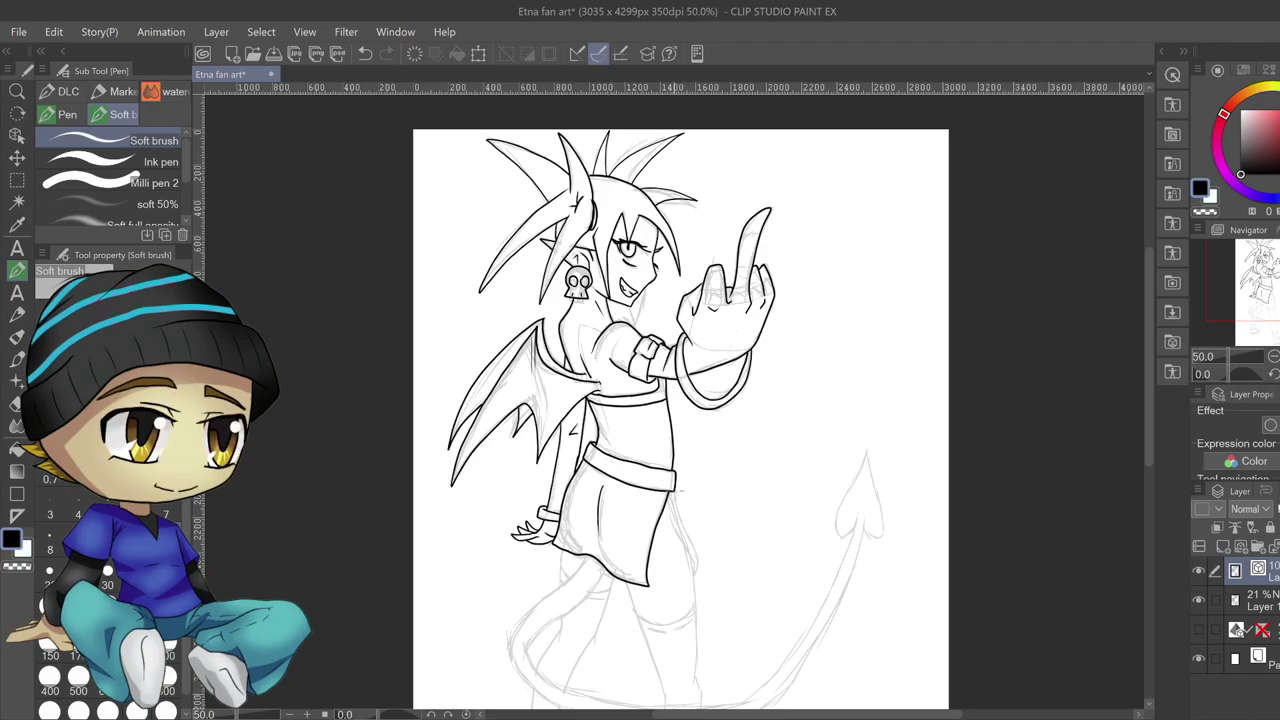
pyautogui.moveTo(672, 498)
pyautogui.mouseDown()
pyautogui.moveTo(702, 554)
pyautogui.moveTo(698, 574)
pyautogui.mouseUp()
pyautogui.moveTo(694, 564); pyautogui.dragTo(668, 503)
# Ink the long curved tail from below the skirt to its spade-shaped tip, outlining both edges
pyautogui.moveTo(1147, 357); pyautogui.dragTo(1151, 417)
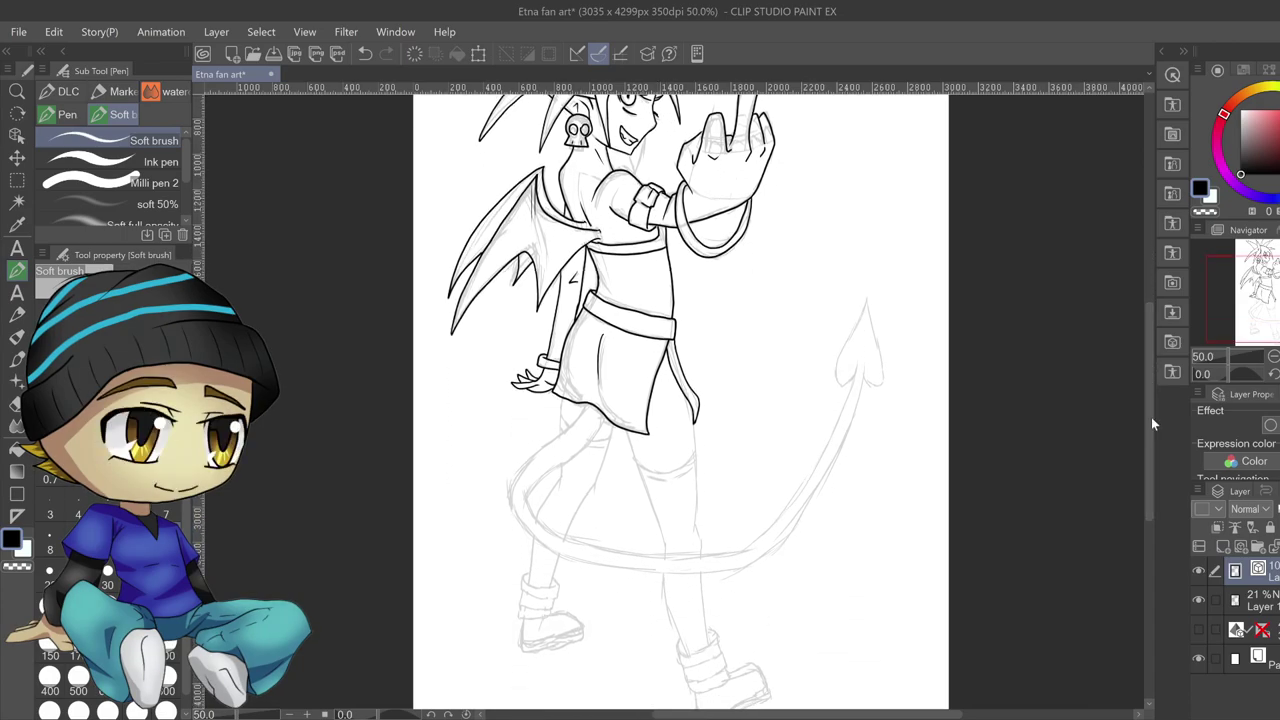
pyautogui.moveTo(586, 398)
pyautogui.mouseDown()
pyautogui.moveTo(568, 433)
pyautogui.moveTo(524, 466)
pyautogui.moveTo(510, 500)
pyautogui.moveTo(530, 534)
pyautogui.moveTo(606, 566)
pyautogui.moveTo(752, 567)
pyautogui.moveTo(806, 516)
pyautogui.moveTo(858, 402)
pyautogui.moveTo(862, 356)
pyautogui.mouseUp()
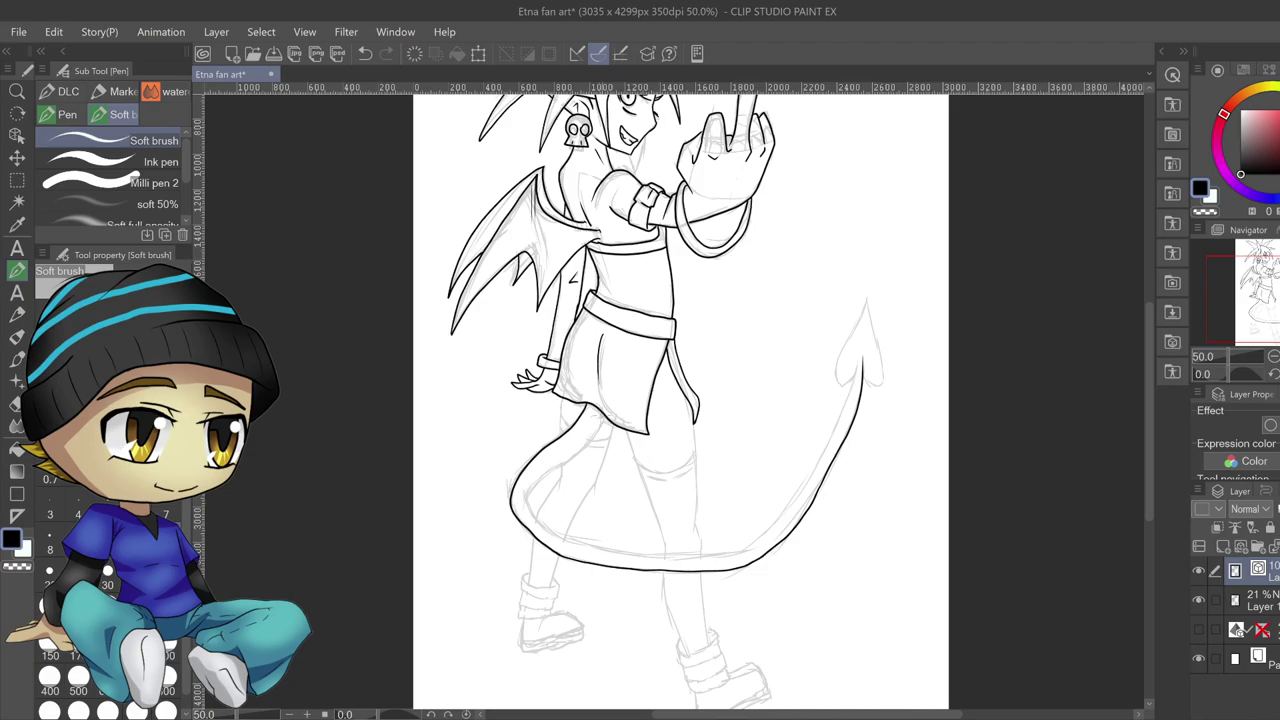
pyautogui.moveTo(584, 441)
pyautogui.mouseDown()
pyautogui.moveTo(529, 495)
pyautogui.moveTo(535, 513)
pyautogui.moveTo(597, 551)
pyautogui.moveTo(628, 553)
pyautogui.mouseUp()
pyautogui.moveTo(632, 553); pyautogui.dragTo(744, 550)
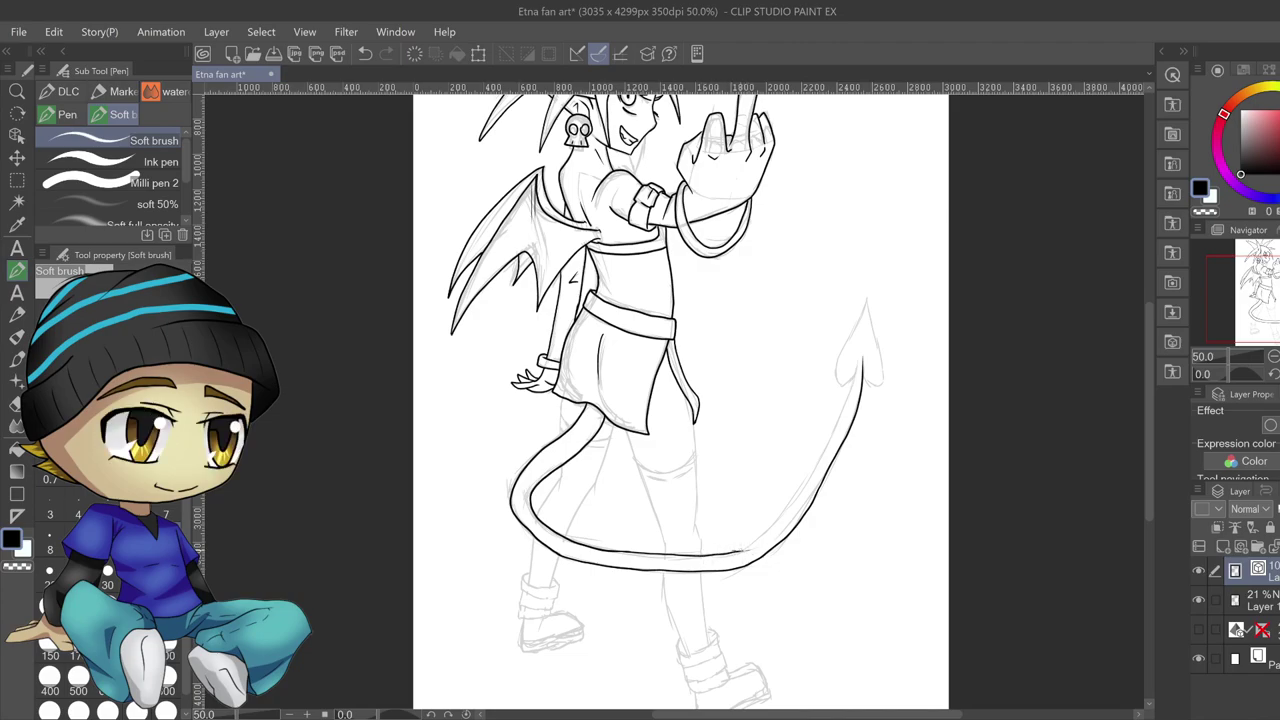
pyautogui.moveTo(748, 546)
pyautogui.mouseDown()
pyautogui.moveTo(804, 488)
pyautogui.moveTo(842, 412)
pyautogui.moveTo(859, 340)
pyautogui.moveTo(844, 385)
pyautogui.moveTo(834, 366)
pyautogui.moveTo(866, 299)
pyautogui.moveTo(884, 386)
pyautogui.moveTo(864, 374)
pyautogui.mouseUp()
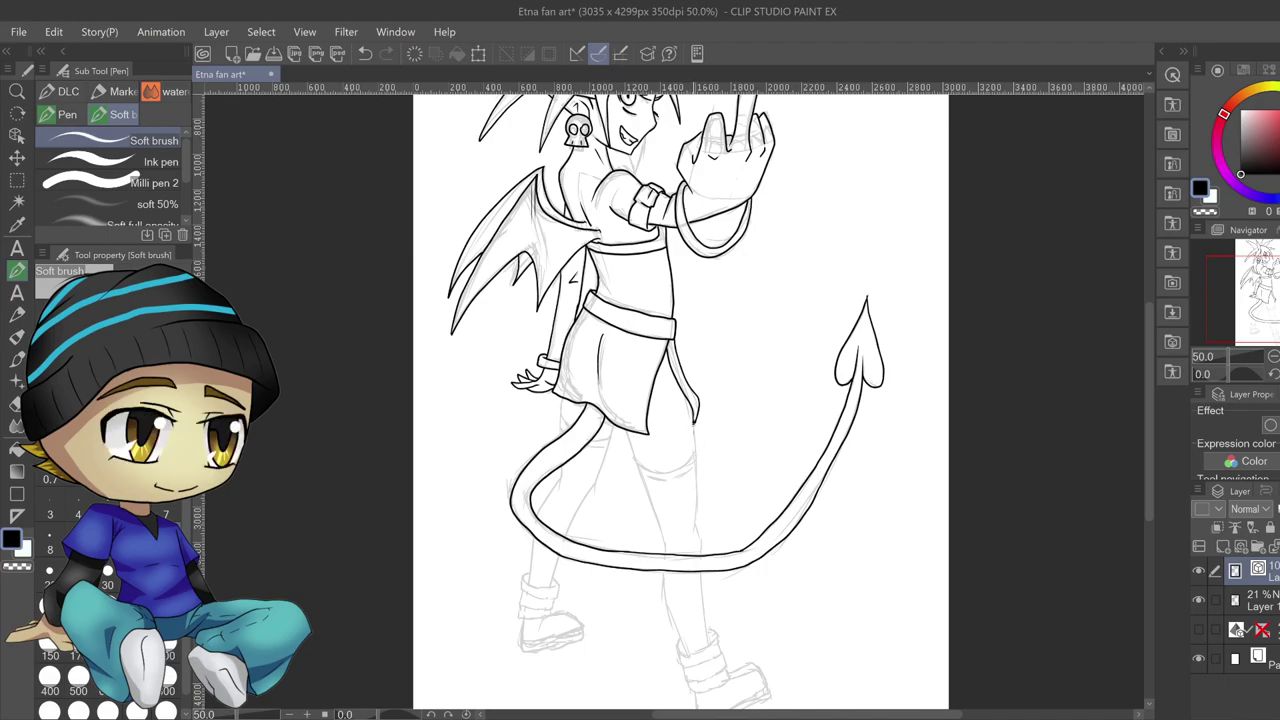
# Ink both thighs with their stocking tops, and outline the back leg down to the ankle
pyautogui.moveTo(692, 456)
pyautogui.mouseDown()
pyautogui.moveTo(670, 480)
pyautogui.moveTo(646, 479)
pyautogui.moveTo(629, 437)
pyautogui.mouseUp()
pyautogui.moveTo(635, 463); pyautogui.dragTo(663, 487)
pyautogui.moveTo(613, 418)
pyautogui.mouseDown()
pyautogui.moveTo(604, 446)
pyautogui.moveTo(586, 440)
pyautogui.moveTo(560, 418)
pyautogui.moveTo(561, 395)
pyautogui.moveTo(558, 420)
pyautogui.moveTo(608, 443)
pyautogui.mouseUp()
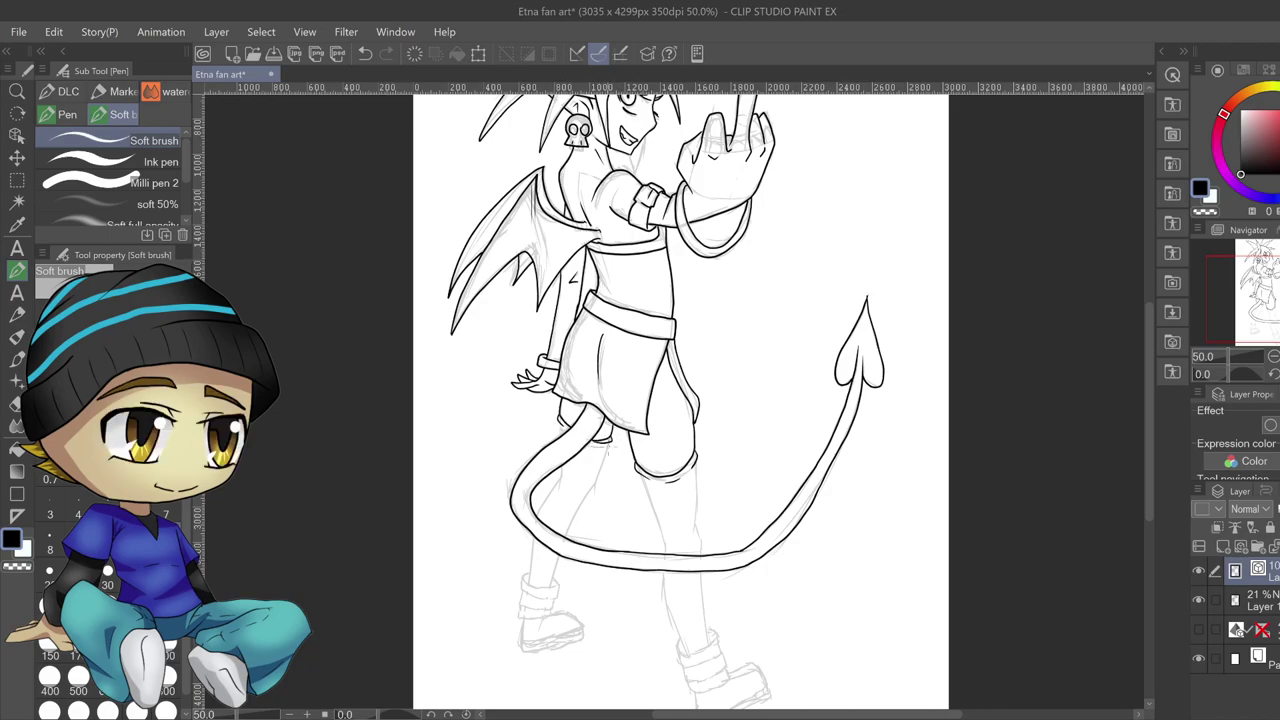
pyautogui.hotkey('ctrl', 'z')
pyautogui.moveTo(610, 438); pyautogui.dragTo(562, 544)
pyautogui.moveTo(561, 466)
pyautogui.mouseDown()
pyautogui.moveTo(561, 502)
pyautogui.moveTo(550, 490)
pyautogui.moveTo(533, 514)
pyautogui.moveTo(527, 582)
pyautogui.mouseUp()
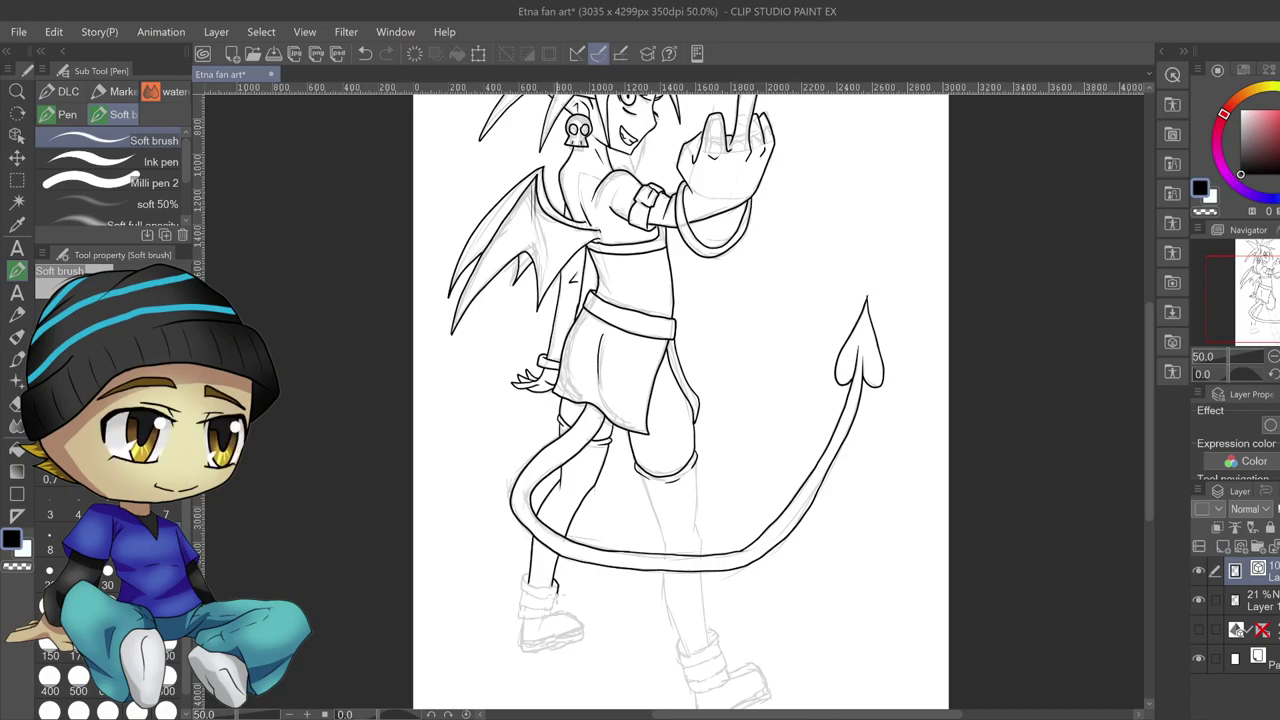
# Ink the back foot's boot, with its stacked ankle cuffs, rounded toe and sole
pyautogui.moveTo(556, 597); pyautogui.dragTo(528, 589)
pyautogui.moveTo(554, 604); pyautogui.dragTo(520, 601)
pyautogui.moveTo(548, 614)
pyautogui.mouseDown()
pyautogui.moveTo(522, 618)
pyautogui.moveTo(520, 605)
pyautogui.mouseUp()
pyautogui.moveTo(554, 611)
pyautogui.mouseDown()
pyautogui.moveTo(588, 621)
pyautogui.moveTo(558, 642)
pyautogui.moveTo(578, 642)
pyautogui.moveTo(520, 645)
pyautogui.moveTo(530, 610)
pyautogui.mouseUp()
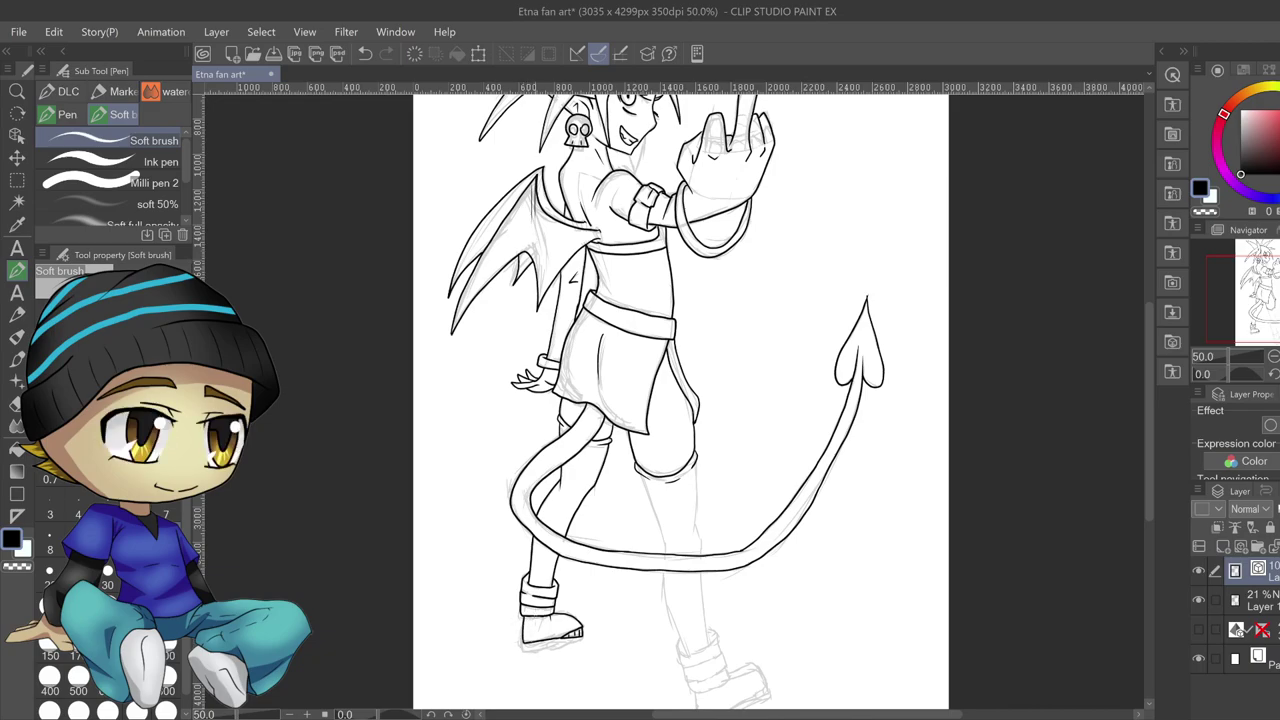
pyautogui.moveTo(582, 636); pyautogui.dragTo(524, 655)
# Ink the front leg above and below the tail, and its boot with stacked cuffs, toe and sole
pyautogui.moveTo(639, 475); pyautogui.dragTo(666, 542)
pyautogui.moveTo(694, 500); pyautogui.dragTo(702, 546)
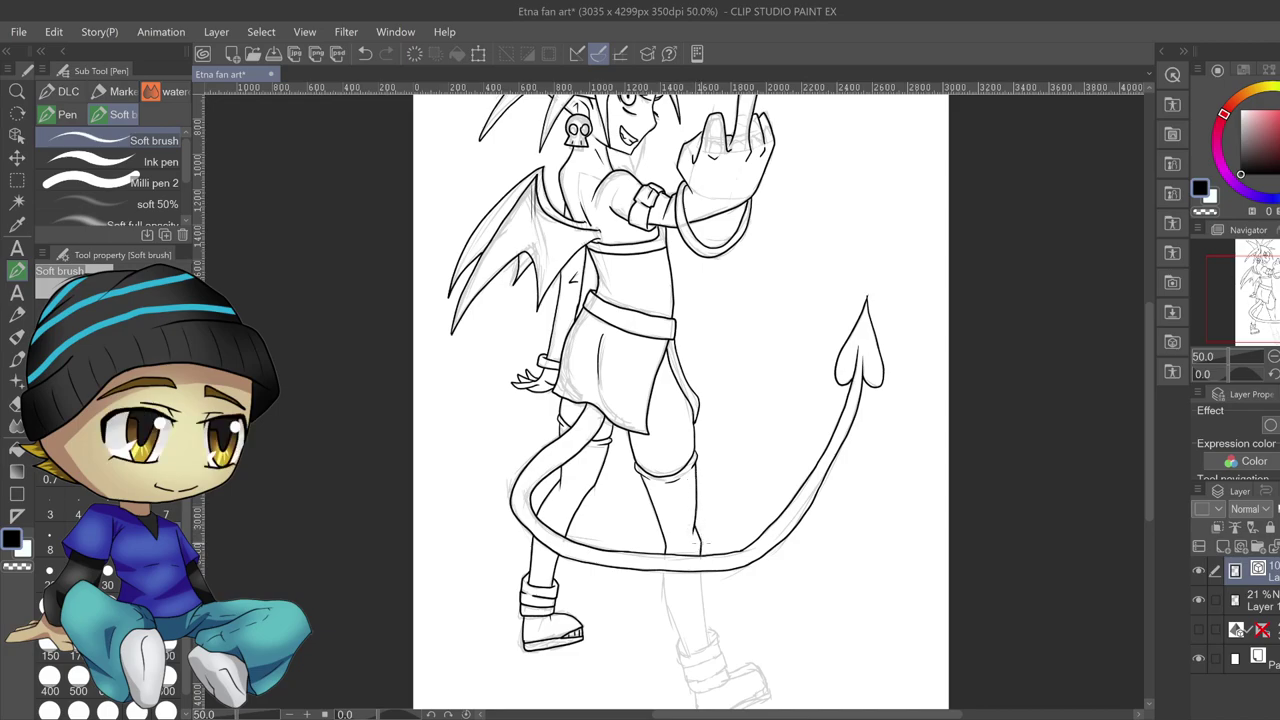
pyautogui.moveTo(700, 582)
pyautogui.mouseDown()
pyautogui.moveTo(716, 631)
pyautogui.moveTo(688, 649)
pyautogui.moveTo(661, 570)
pyautogui.mouseUp()
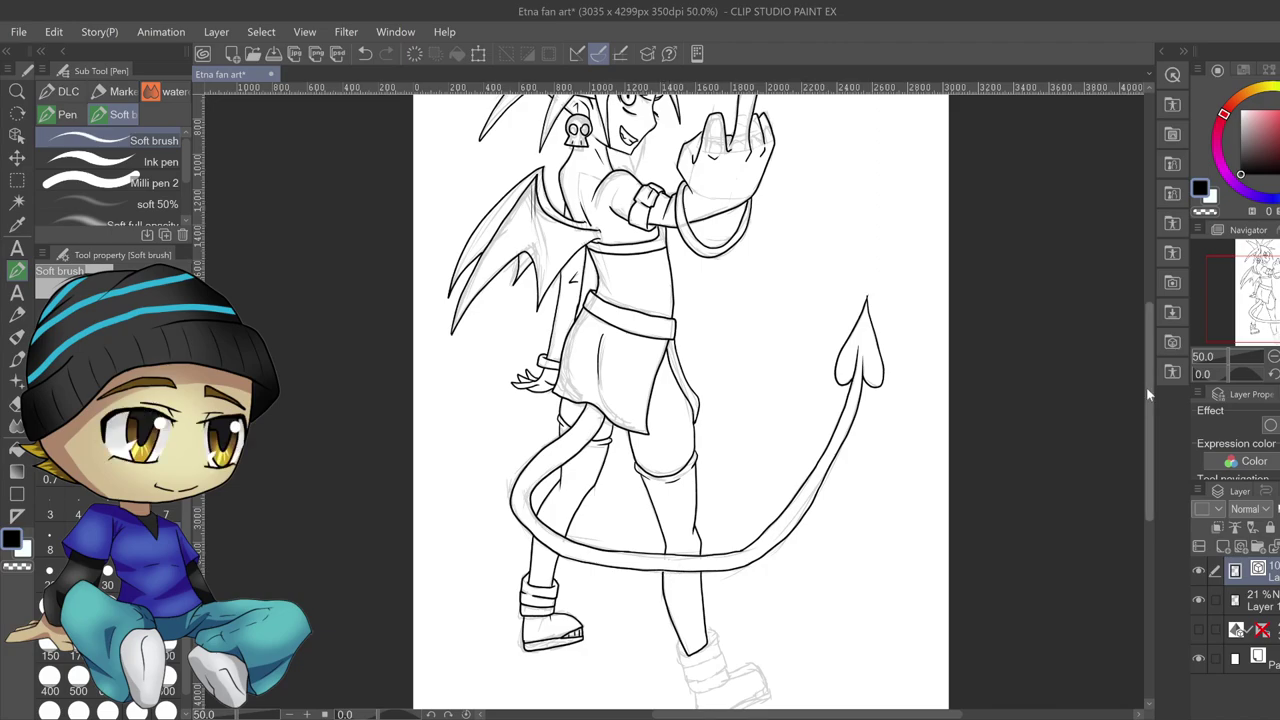
pyautogui.moveTo(1149, 395); pyautogui.dragTo(1149, 421)
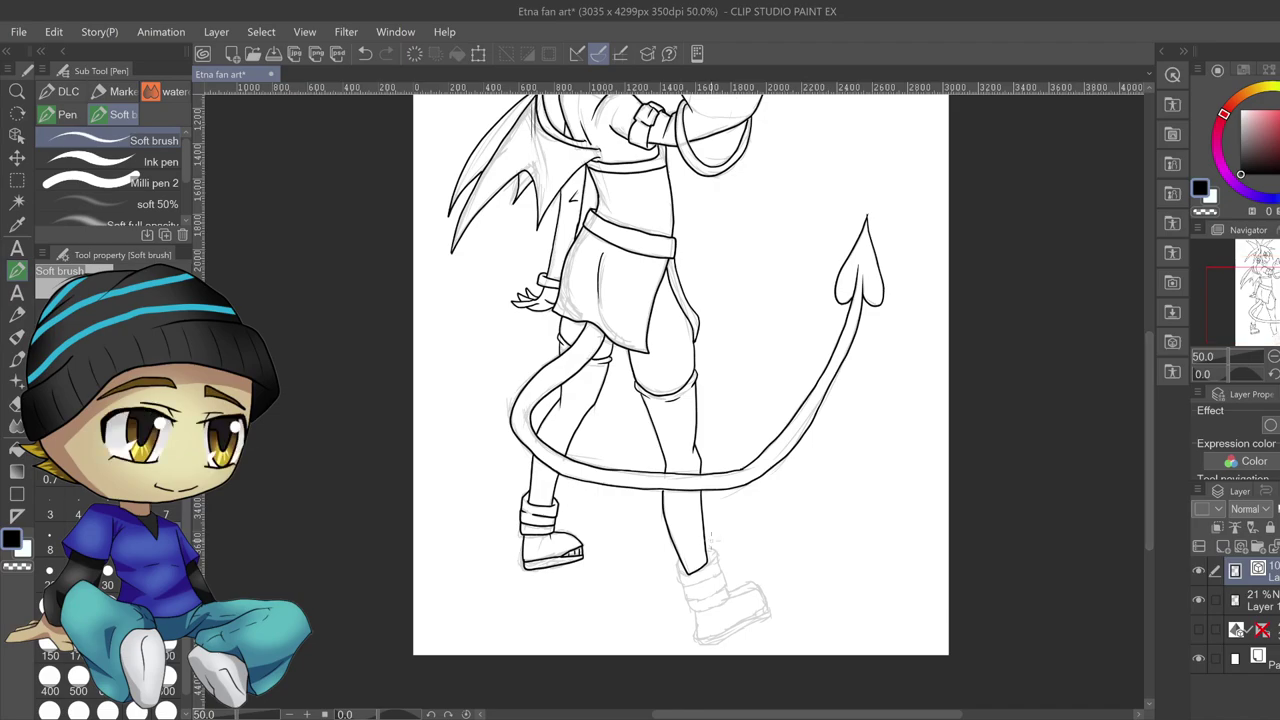
pyautogui.moveTo(700, 548)
pyautogui.mouseDown()
pyautogui.moveTo(719, 547)
pyautogui.moveTo(700, 582)
pyautogui.moveTo(679, 568)
pyautogui.moveTo(705, 579)
pyautogui.mouseUp()
pyautogui.moveTo(680, 585)
pyautogui.mouseDown()
pyautogui.moveTo(691, 605)
pyautogui.moveTo(730, 600)
pyautogui.moveTo(688, 601)
pyautogui.mouseUp()
pyautogui.moveTo(750, 585)
pyautogui.mouseDown()
pyautogui.moveTo(764, 599)
pyautogui.moveTo(738, 632)
pyautogui.moveTo(772, 615)
pyautogui.moveTo(734, 636)
pyautogui.moveTo(710, 644)
pyautogui.moveTo(696, 637)
pyautogui.moveTo(734, 628)
pyautogui.moveTo(700, 637)
pyautogui.moveTo(692, 615)
pyautogui.mouseUp()
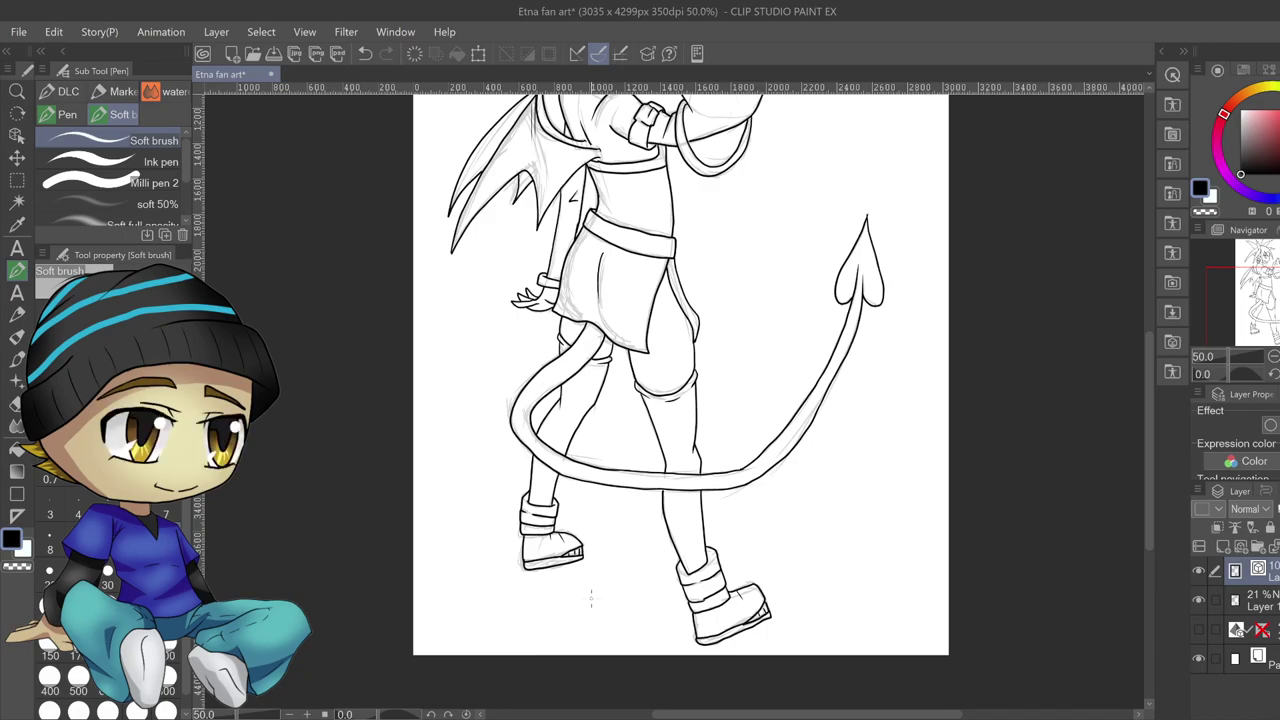
# Hide the faded sketch layer and add a new raster layer directly beneath the line art
pyautogui.scroll(-1, 590, 597)
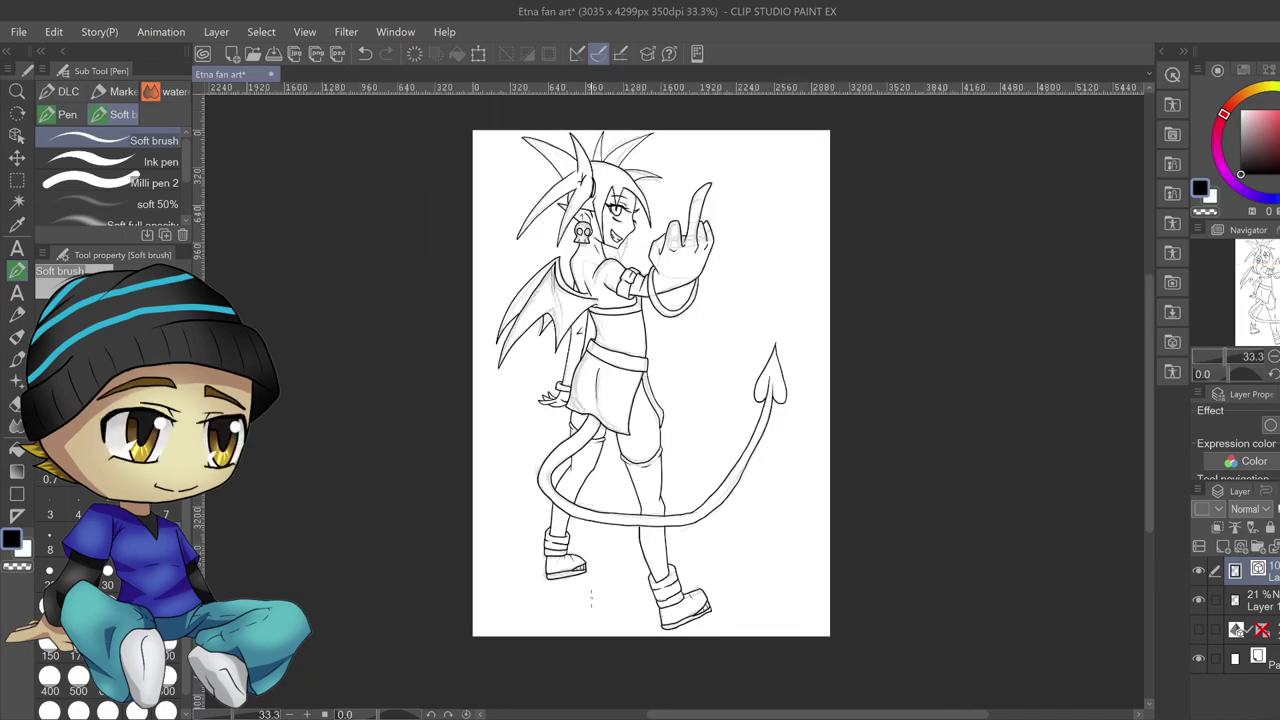
pyautogui.moveTo(1150, 427); pyautogui.dragTo(1145, 407)
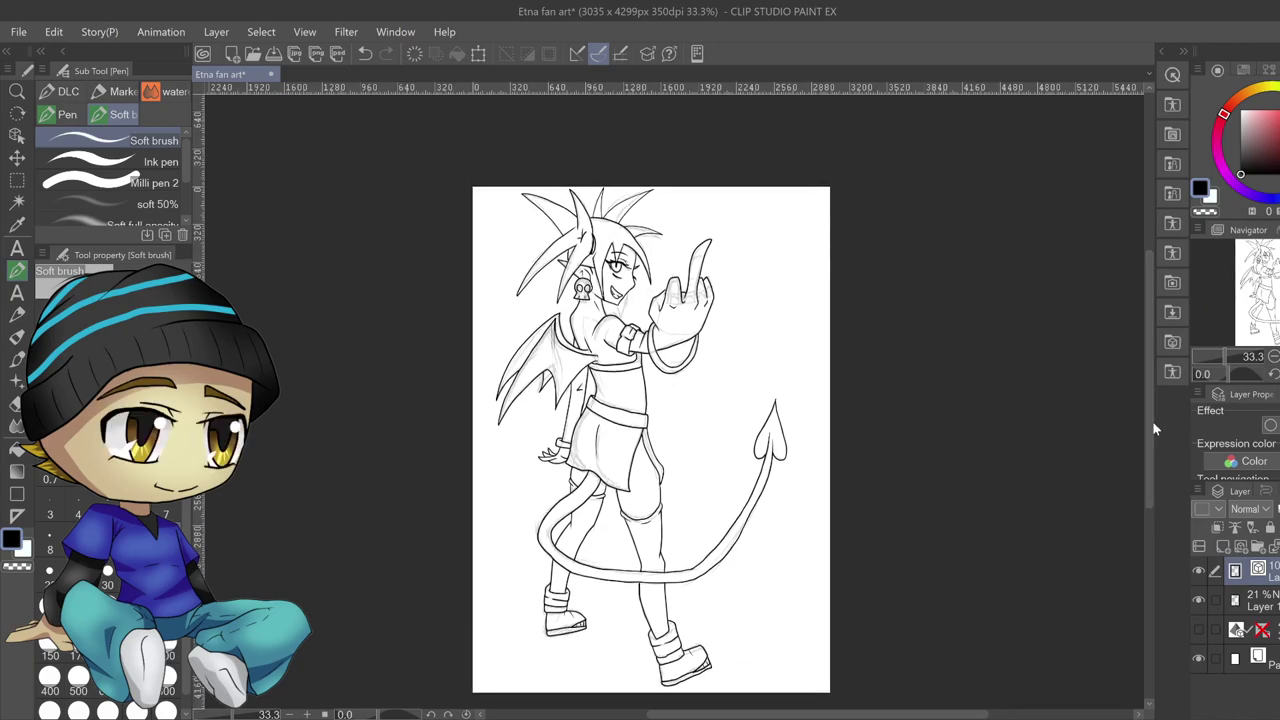
pyautogui.click(1199, 600)
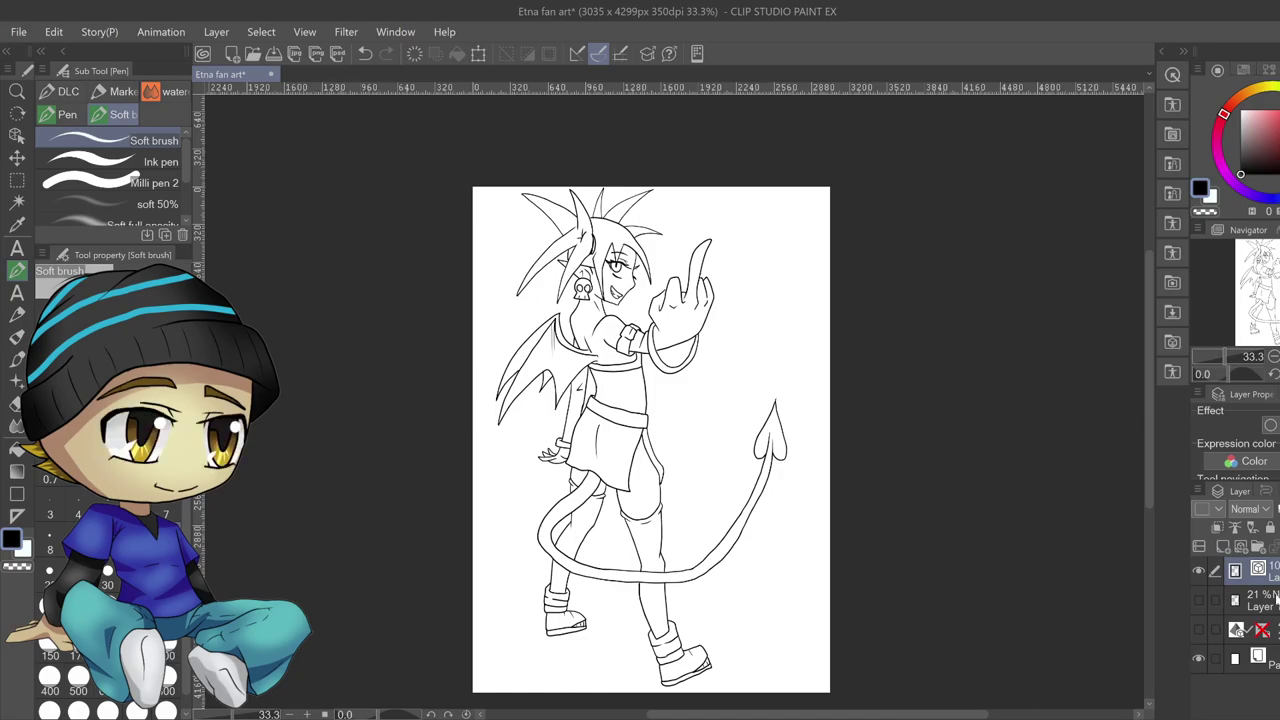
pyautogui.click(1238, 590)
pyautogui.click(1224, 547)
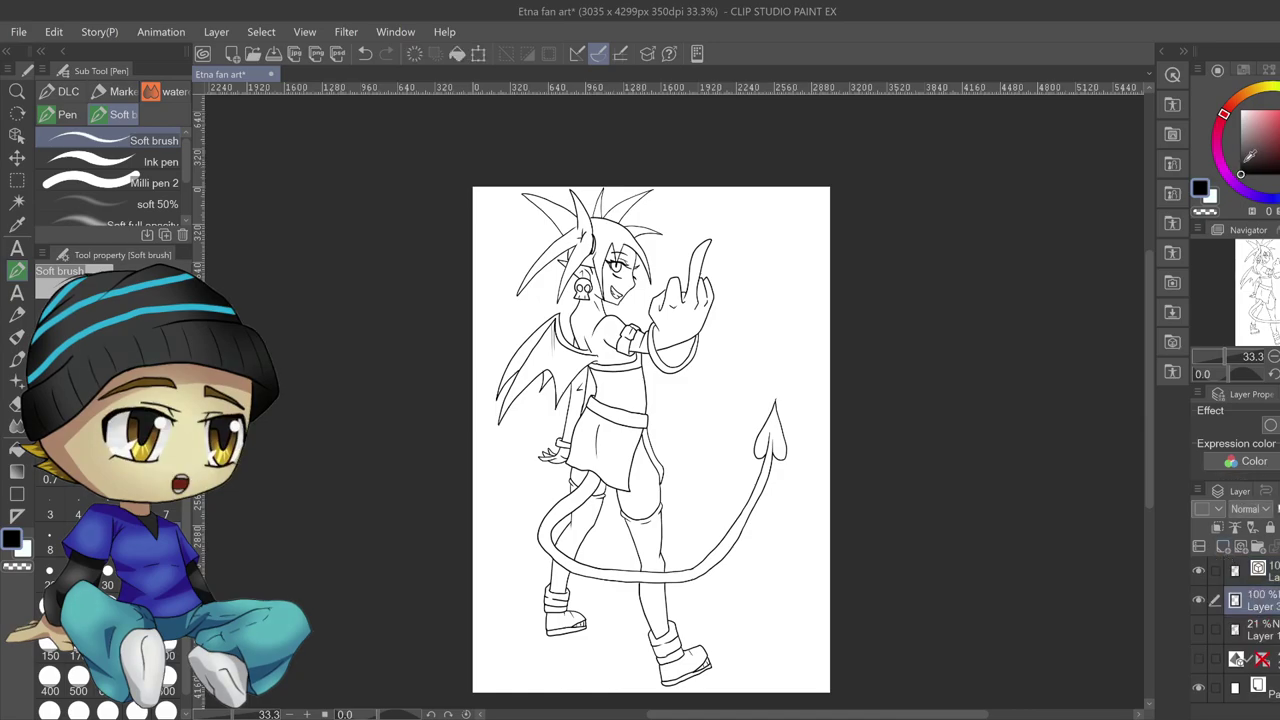
# Select the gloves, top trim, skirt, flap and front boot cuff with Auto select referring to all layers, fill them near-black, and deselect
pyautogui.click(18, 202)
pyautogui.click(688, 328)
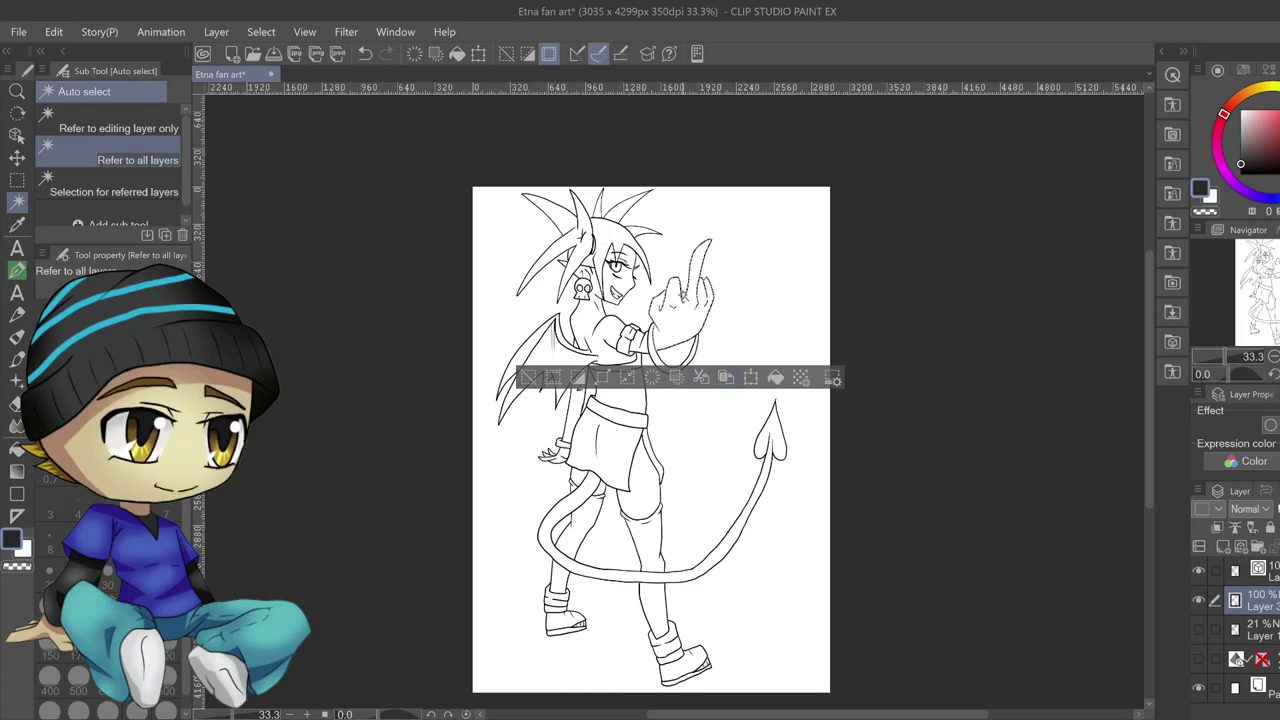
pyautogui.hotkey('ctrl', 'd')
pyautogui.click(697, 335)
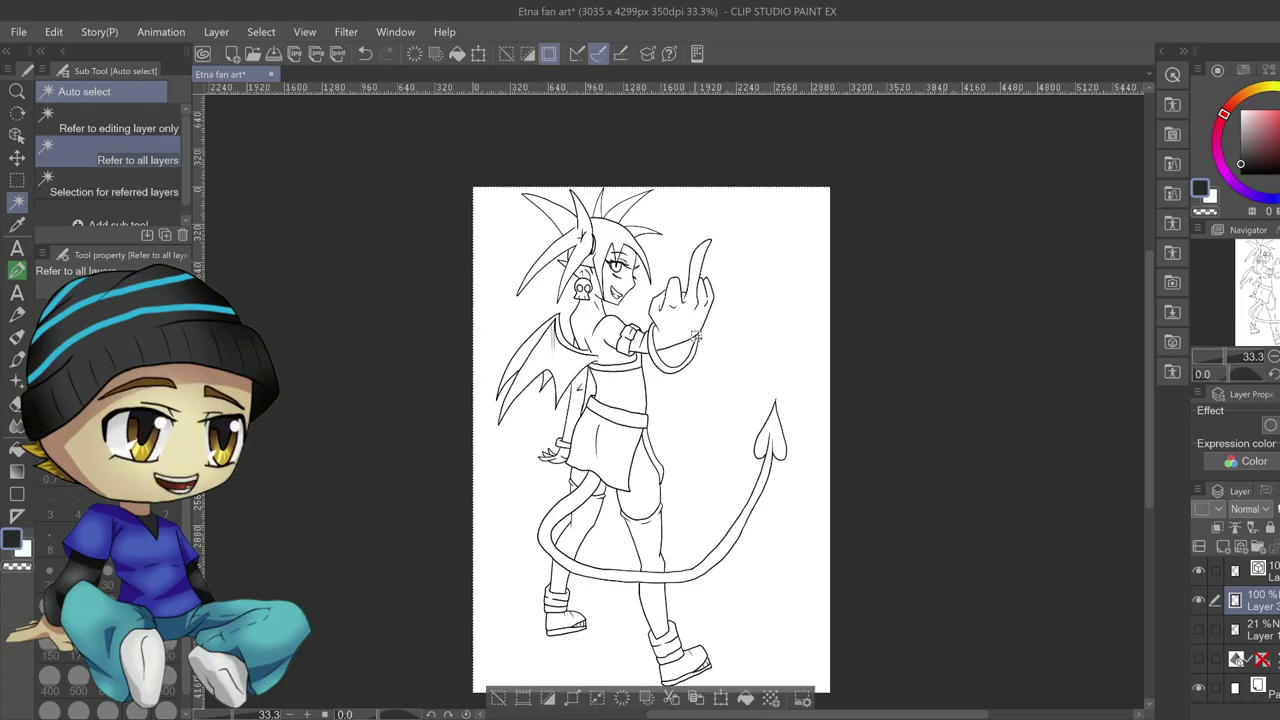
pyautogui.click(679, 323)
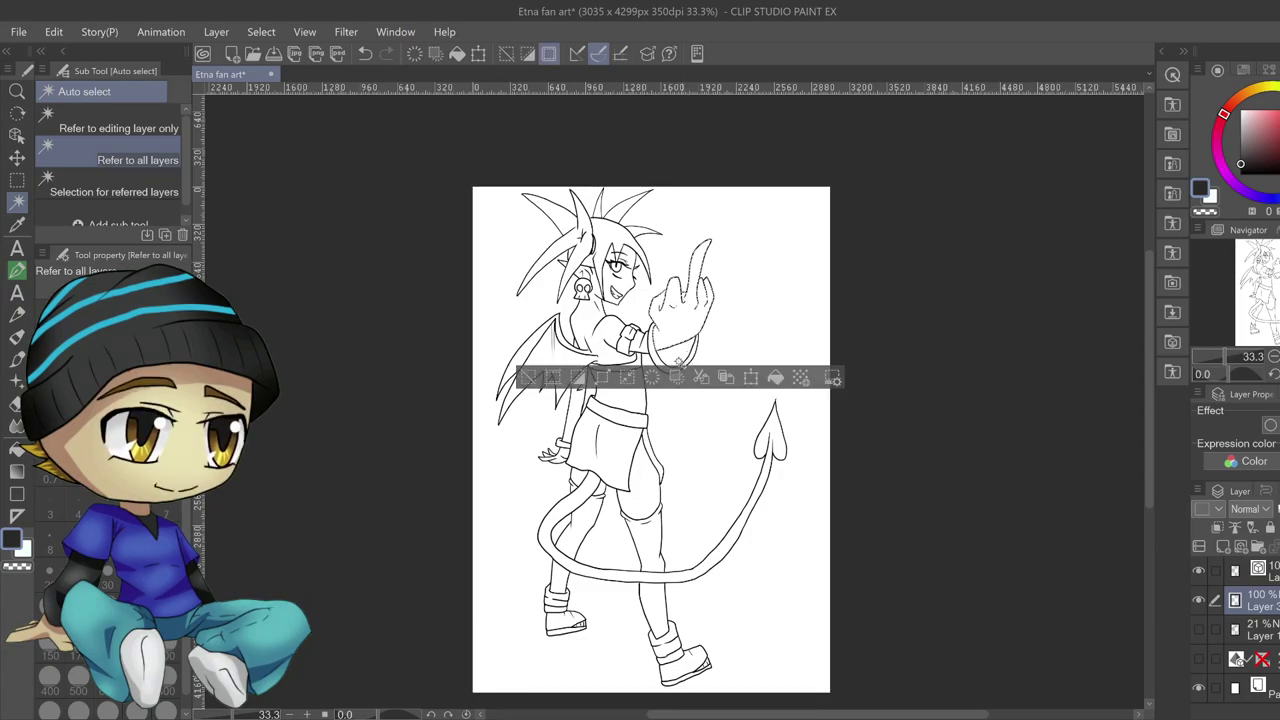
pyautogui.click(571, 430)
pyautogui.click(562, 453)
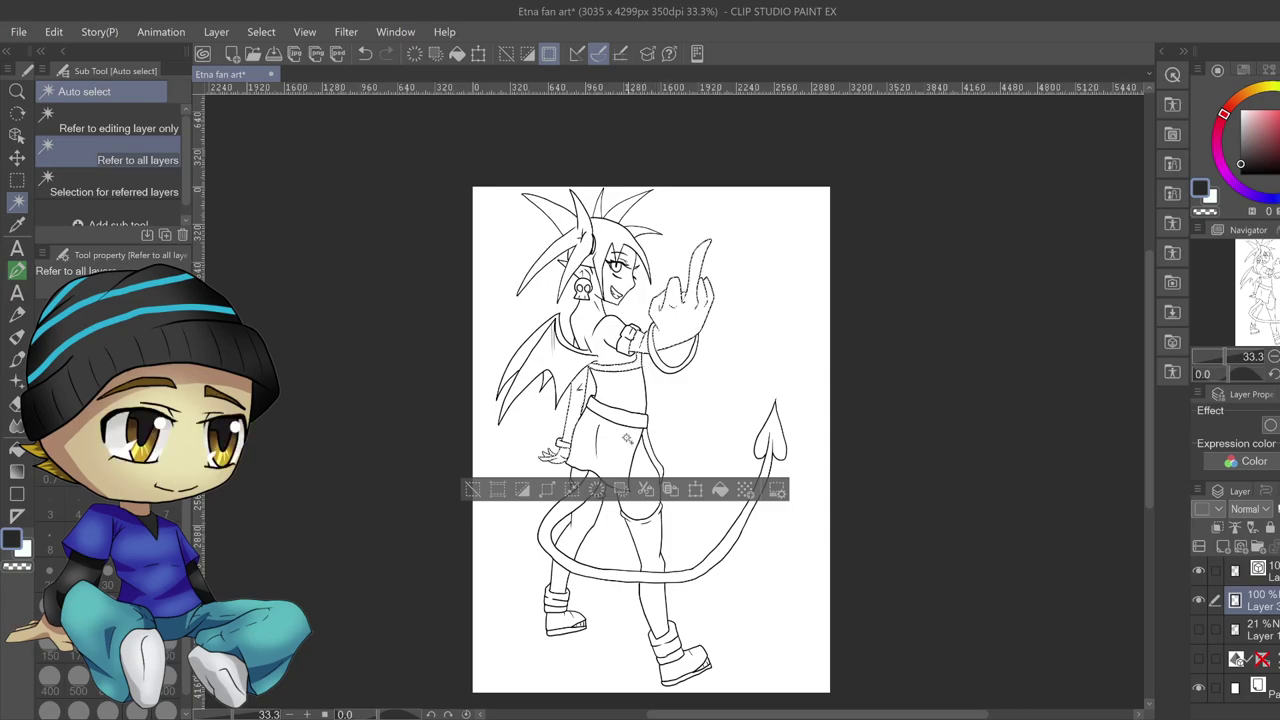
pyautogui.click(652, 462)
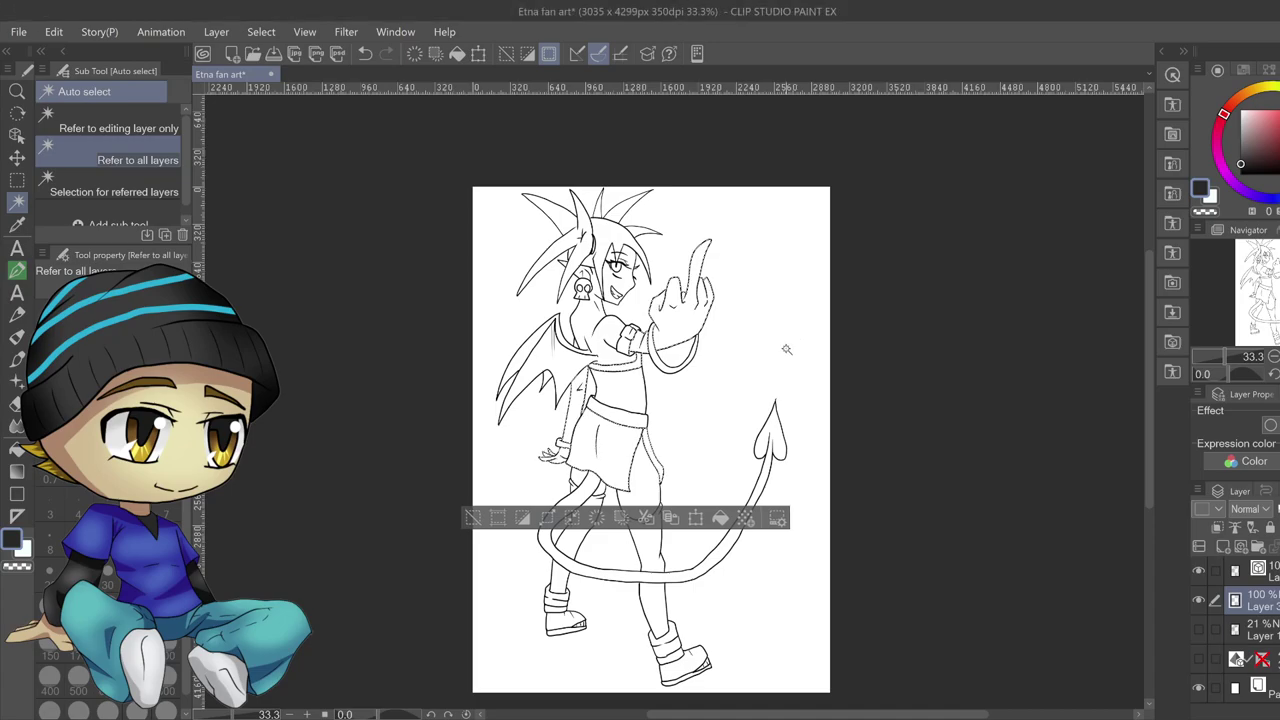
pyautogui.click(667, 650)
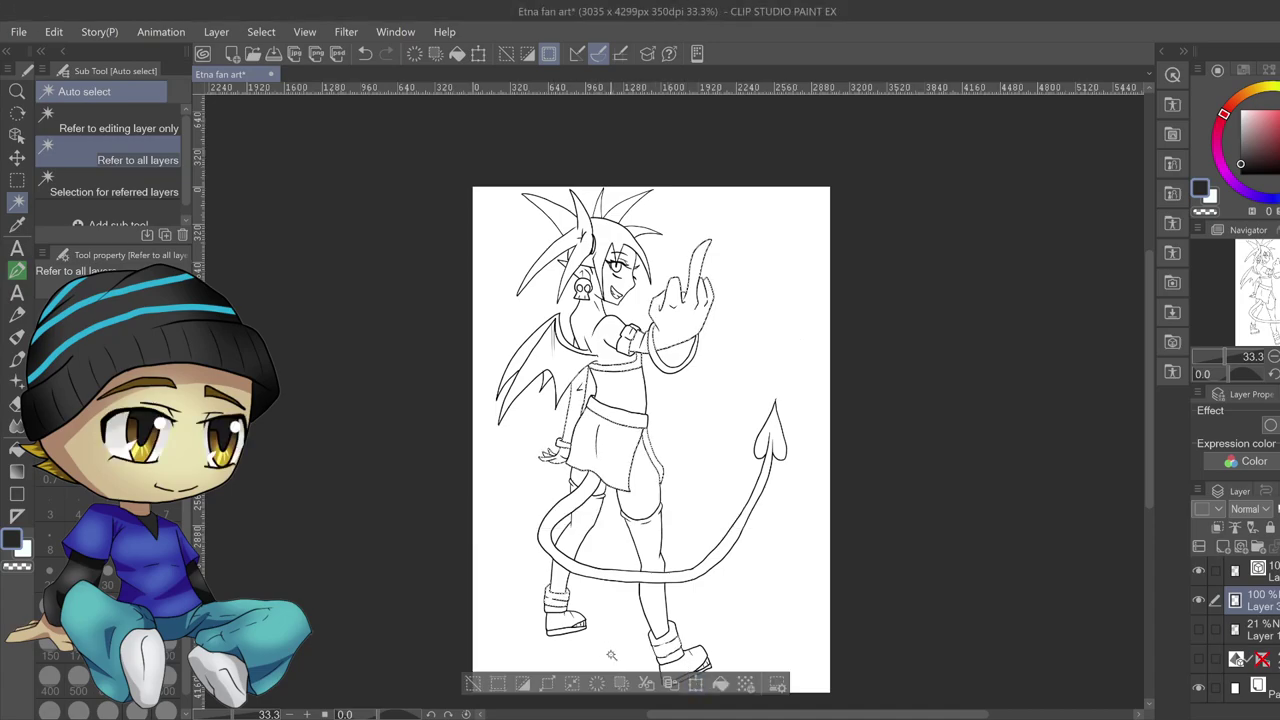
pyautogui.click(720, 684)
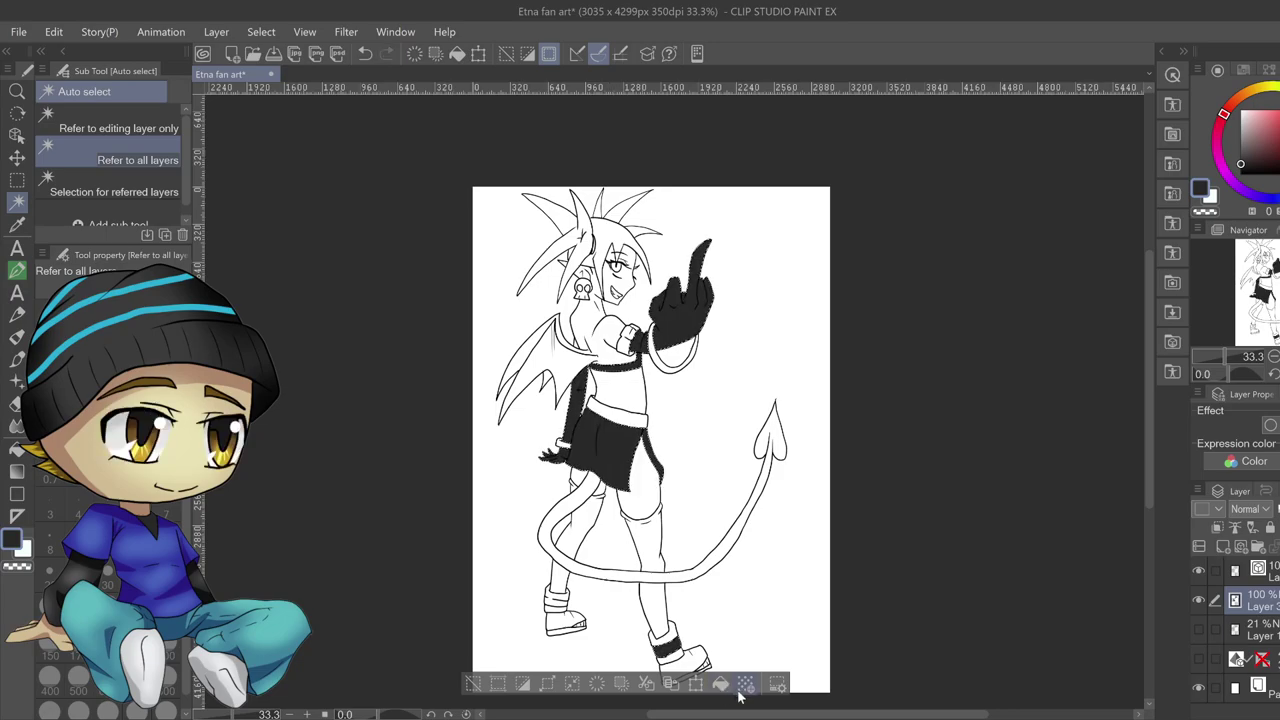
pyautogui.click(474, 684)
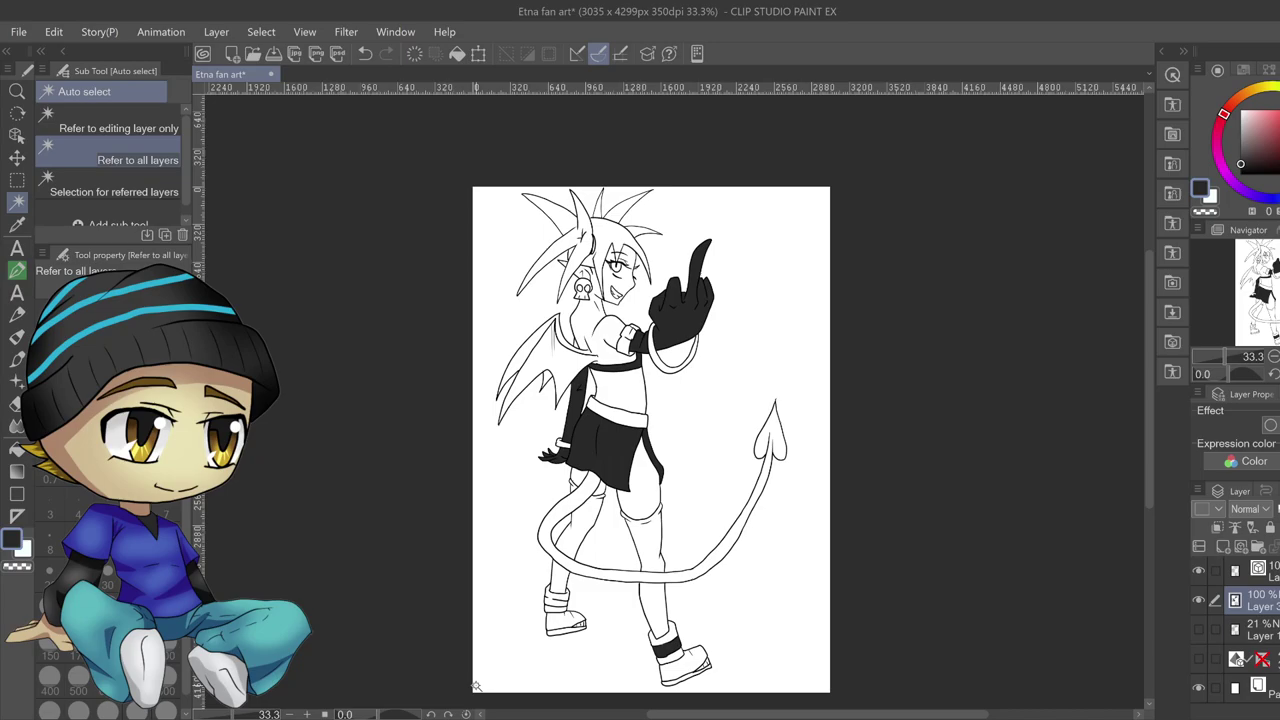
# Select the back boot's cuff band, fill it with the same near-black, and clear the selection
pyautogui.click(19, 274)
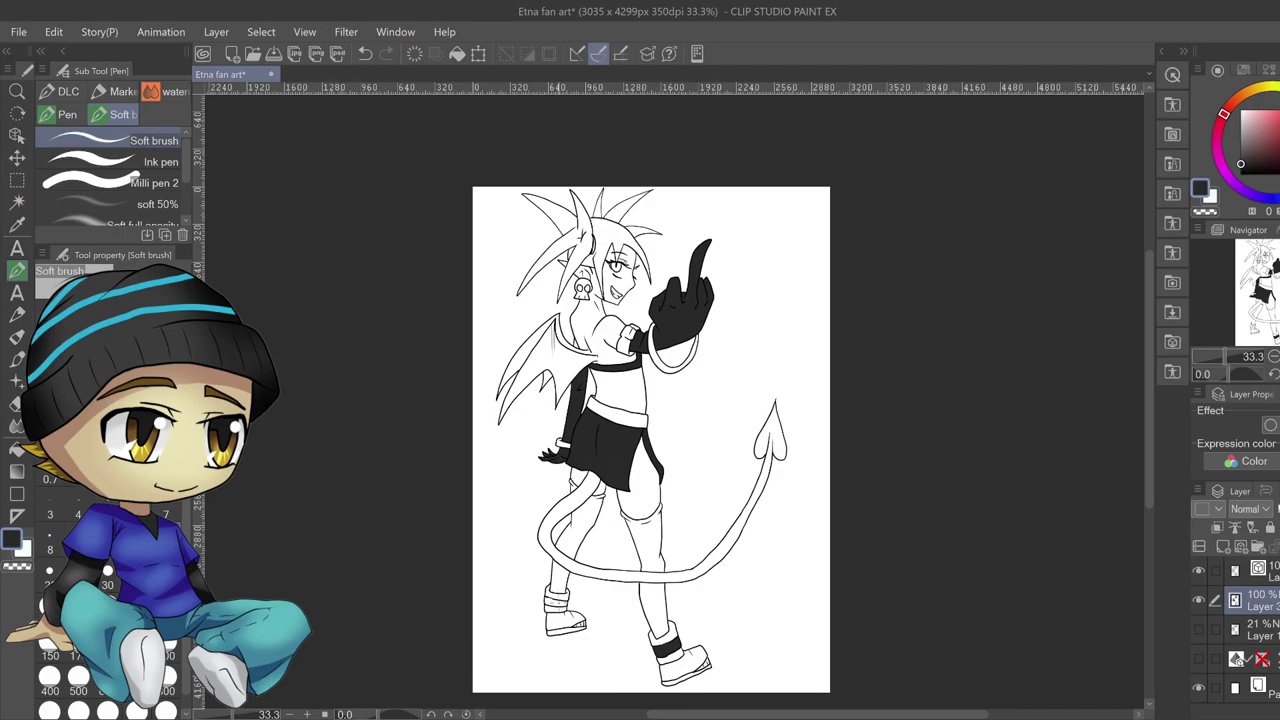
pyautogui.click(17, 201)
pyautogui.click(575, 616)
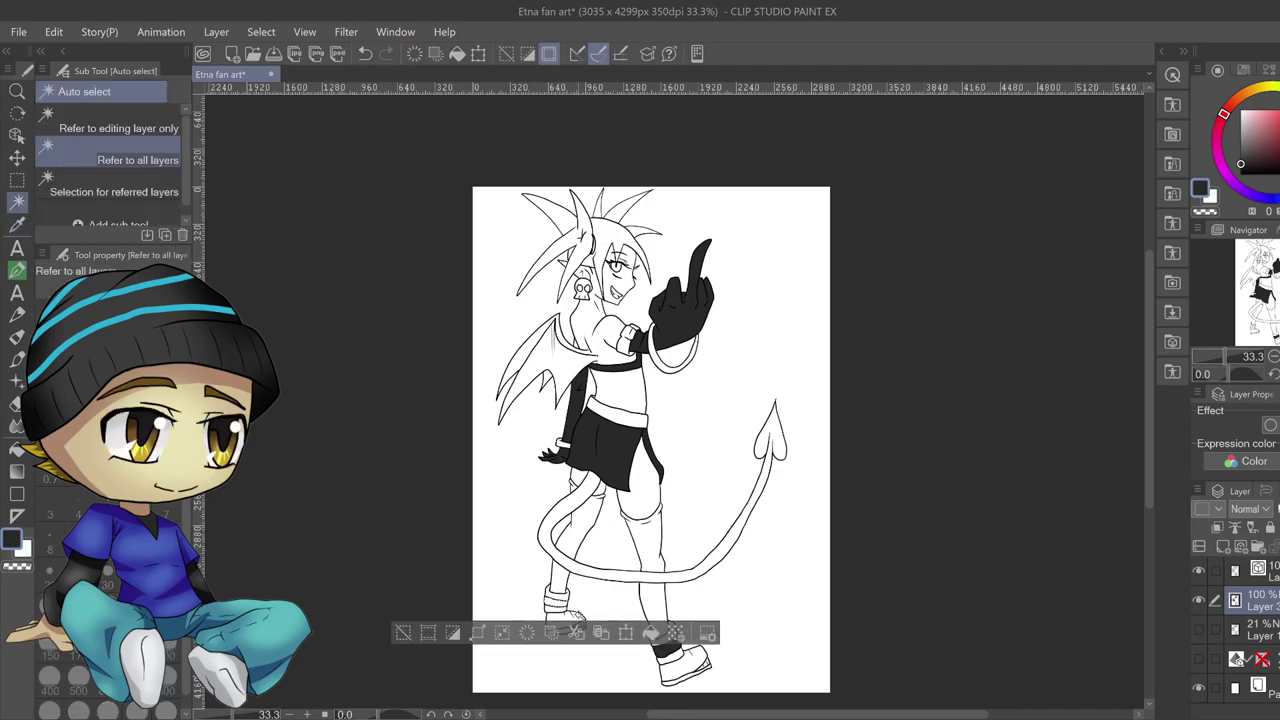
pyautogui.click(404, 632)
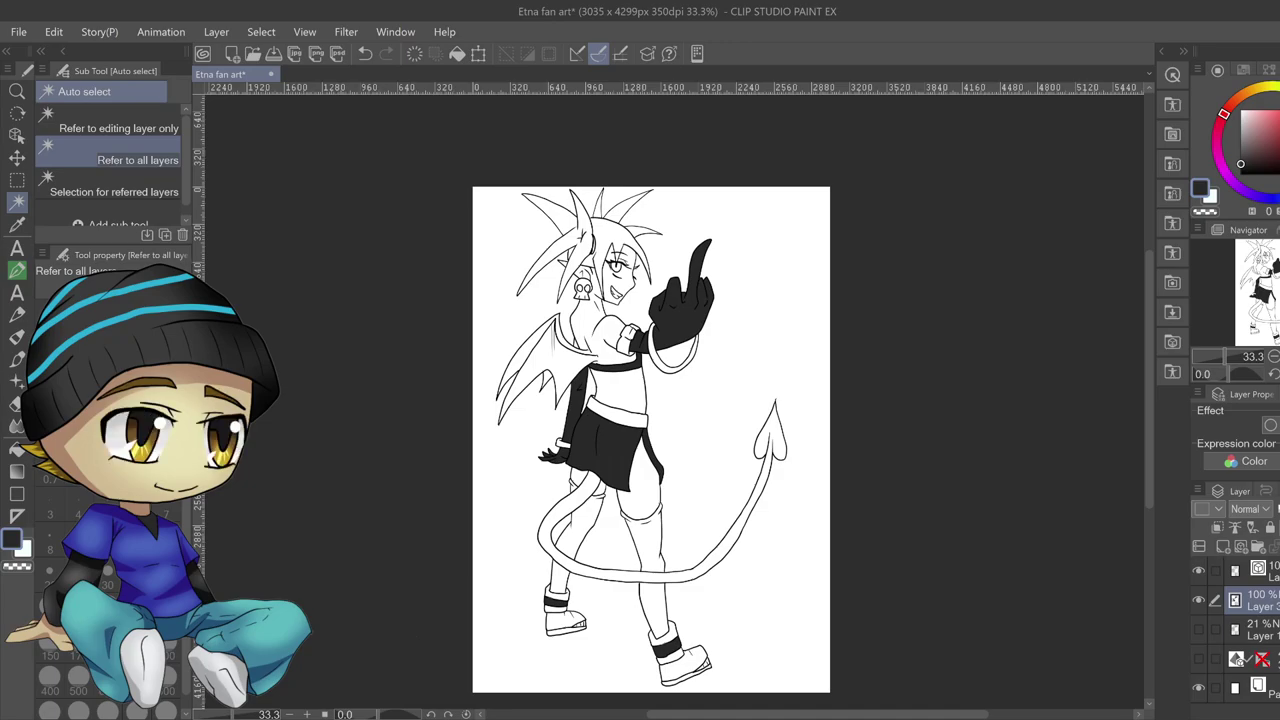
# Repaint the near-black clothing areas in a slightly lighter dark gray using an enlarged Milli pen 2 brush
pyautogui.click(1240, 158)
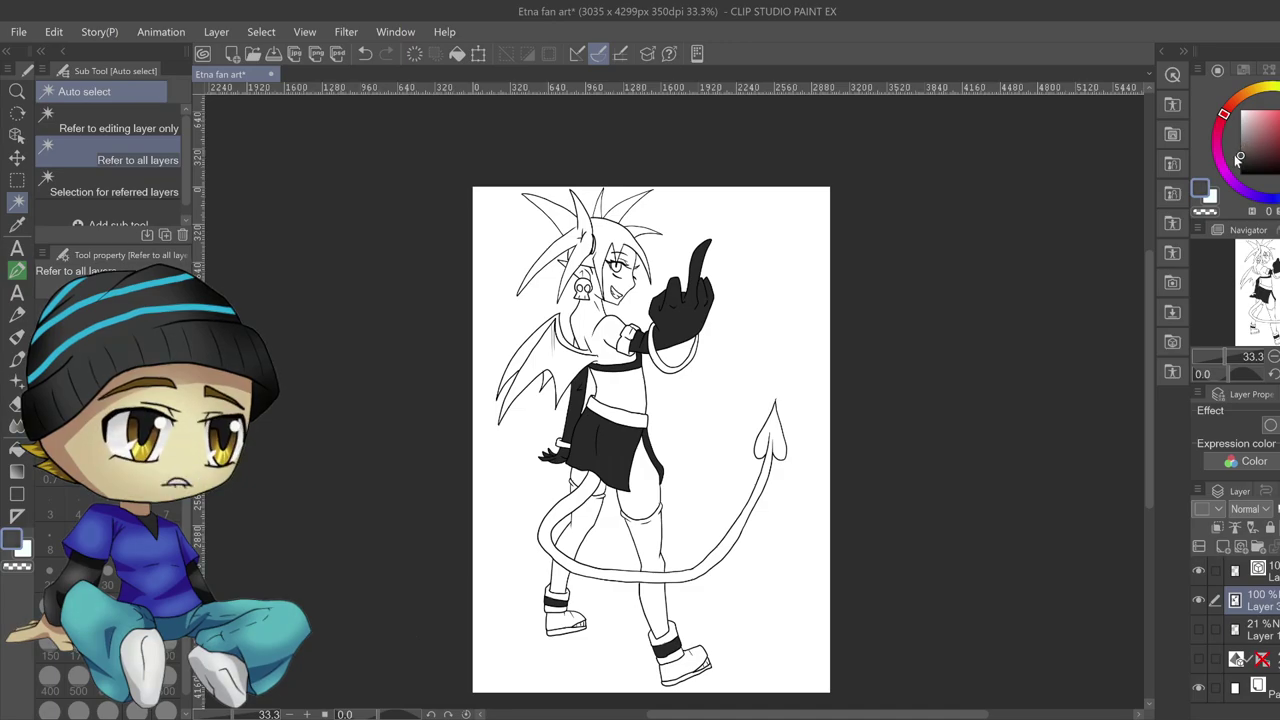
pyautogui.press('p')
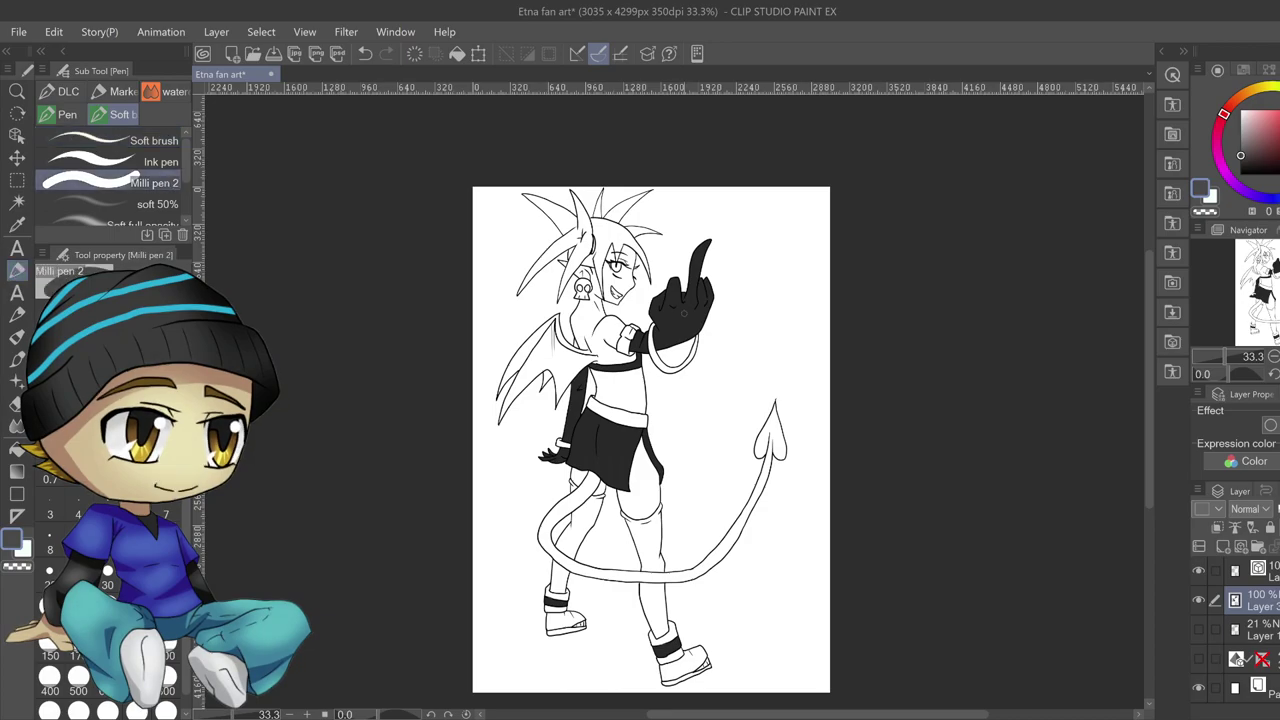
pyautogui.keyDown('ctrl'); pyautogui.keyDown('alt'); pyautogui.moveTo(688, 306); pyautogui.dragTo(729, 306); pyautogui.keyUp('alt'); pyautogui.keyUp('ctrl')
pyautogui.moveTo(714, 251)
pyautogui.mouseDown()
pyautogui.moveTo(665, 362)
pyautogui.moveTo(643, 381)
pyautogui.moveTo(636, 351)
pyautogui.moveTo(595, 423)
pyautogui.mouseUp()
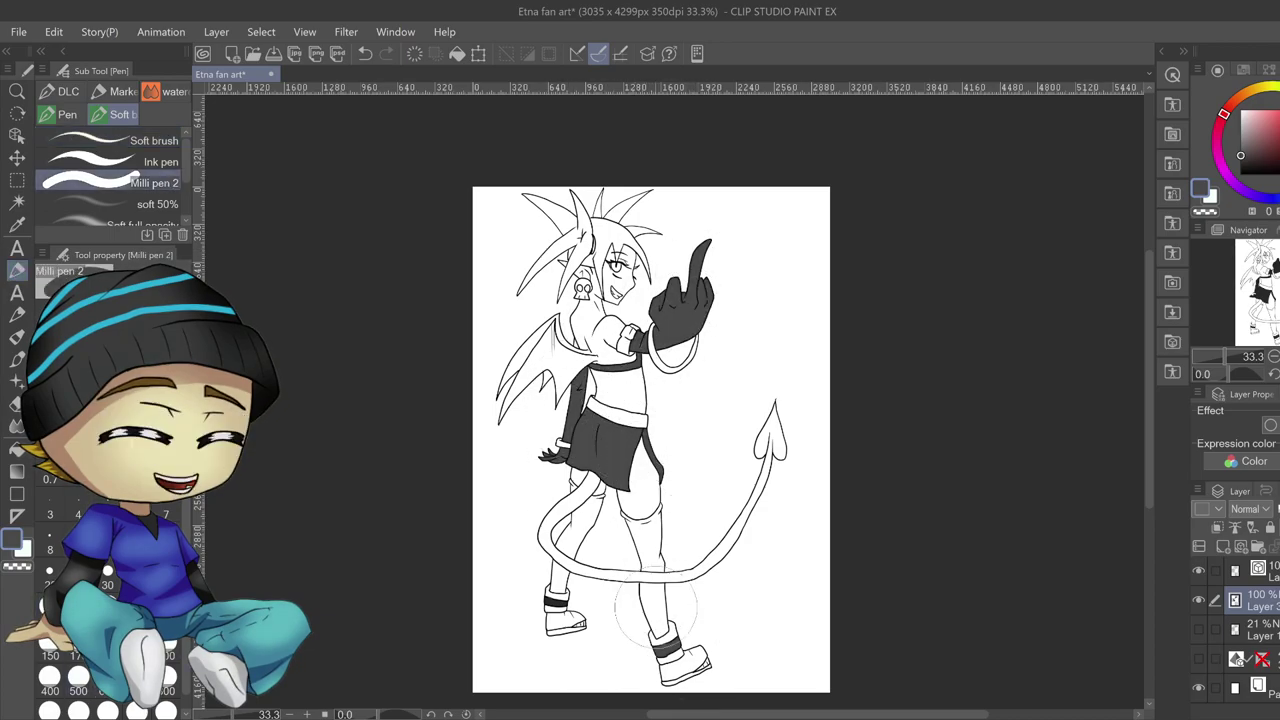
# Select the armband, waistband and both boots' fluffy cuffs, fill them light gray on a new layer, and clear the selection
pyautogui.click(1239, 133)
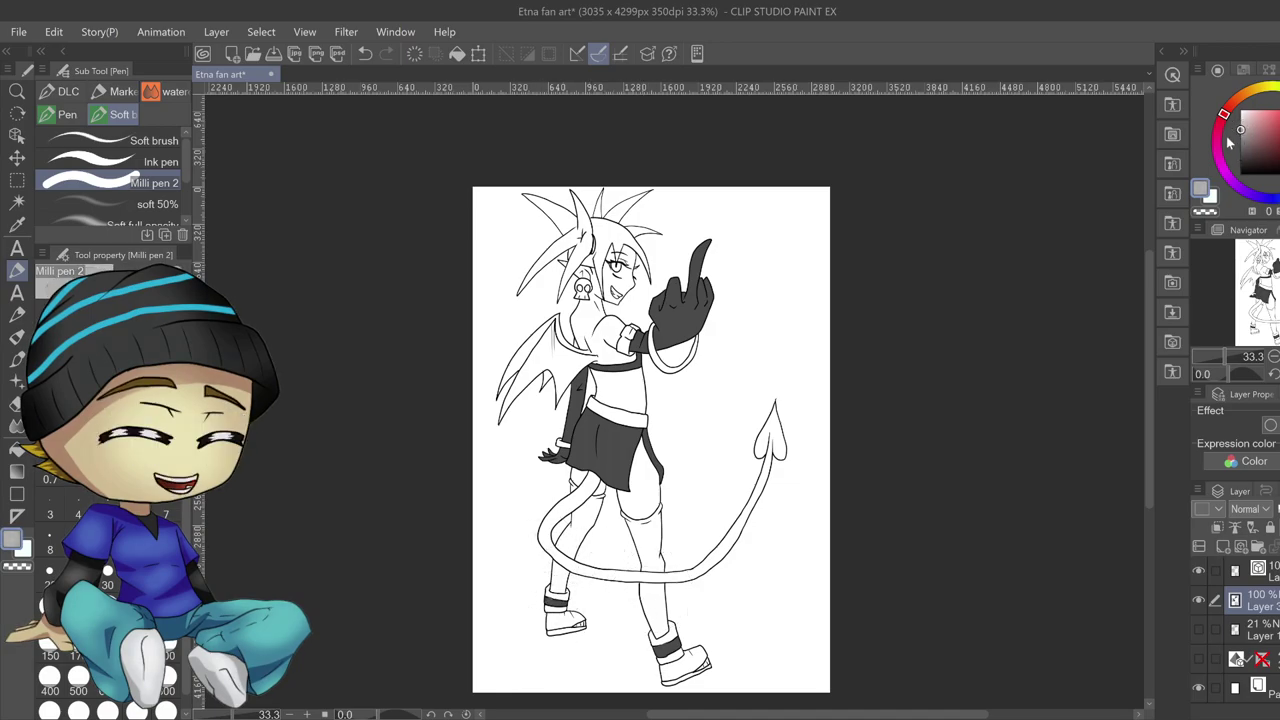
pyautogui.press('w')
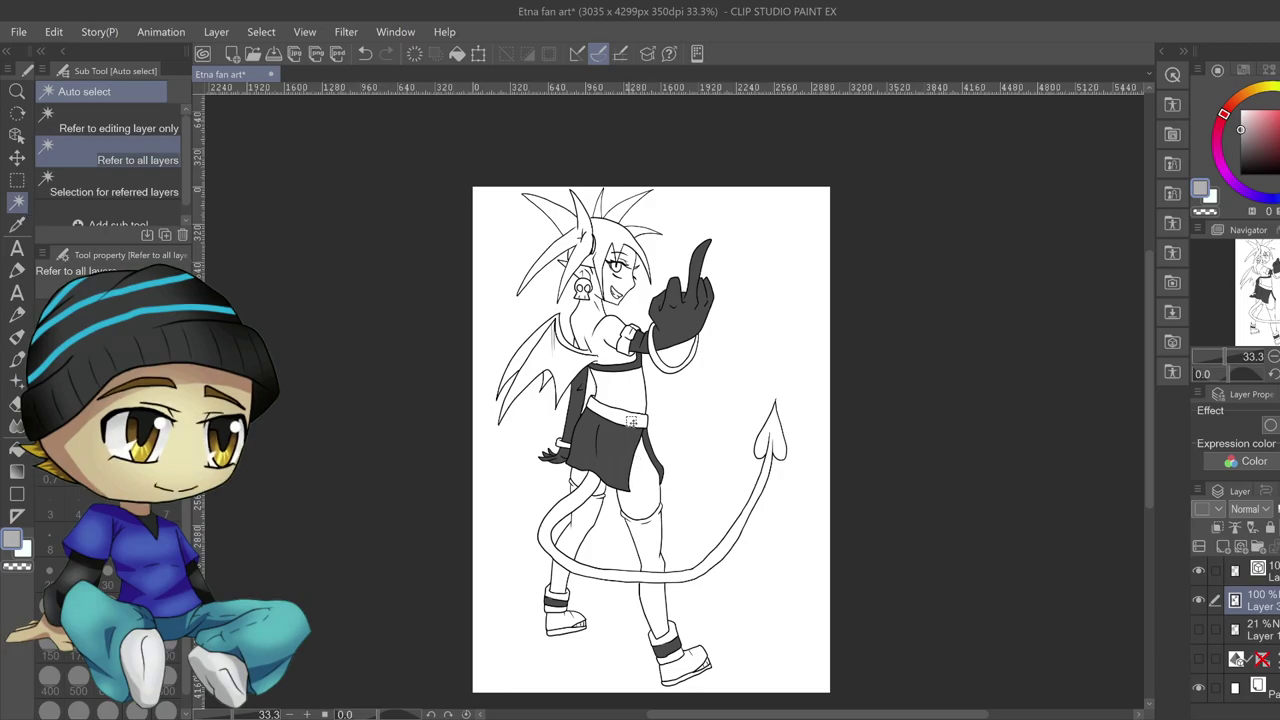
pyautogui.click(641, 437)
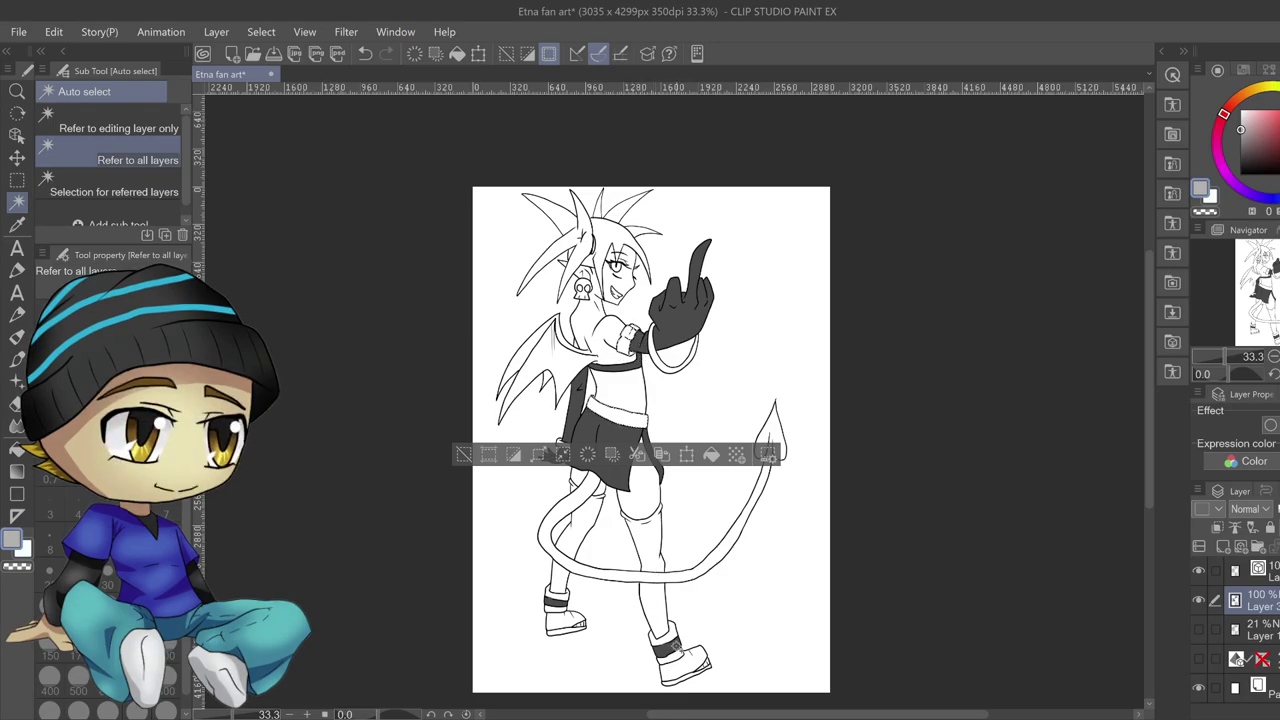
pyautogui.keyDown('shift'); pyautogui.click(671, 634); pyautogui.keyUp('shift')
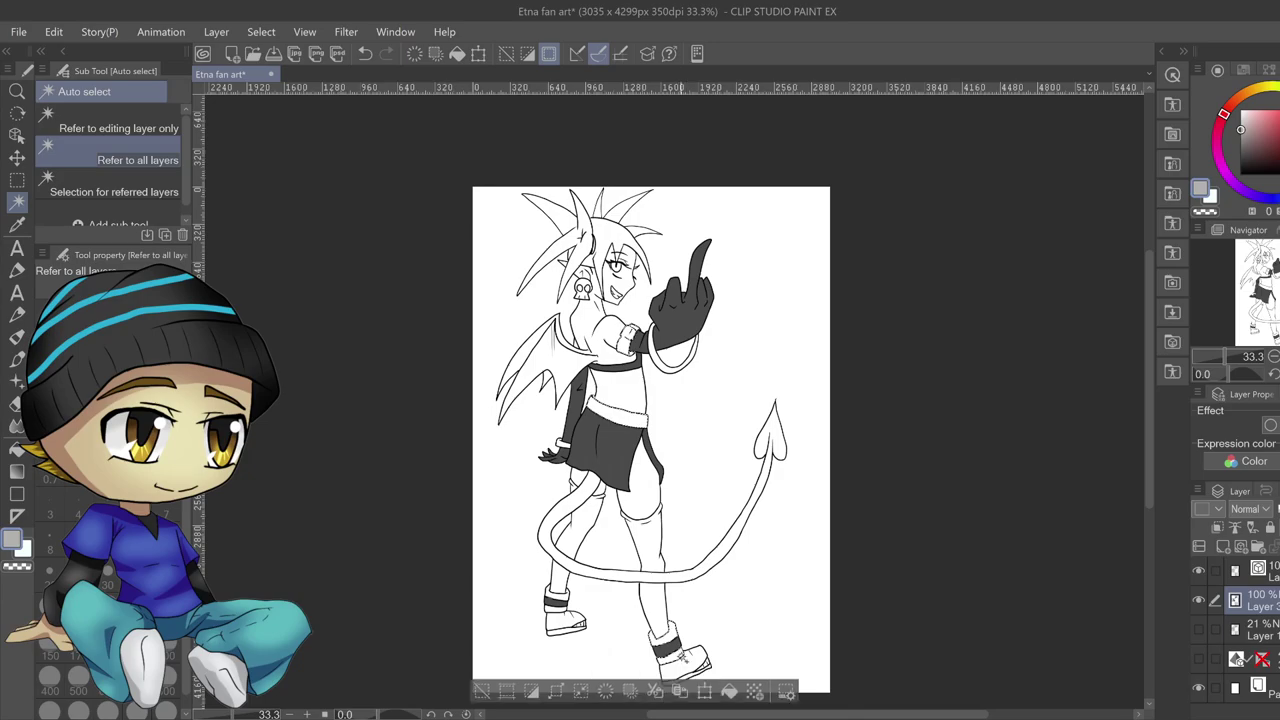
pyautogui.click(562, 600)
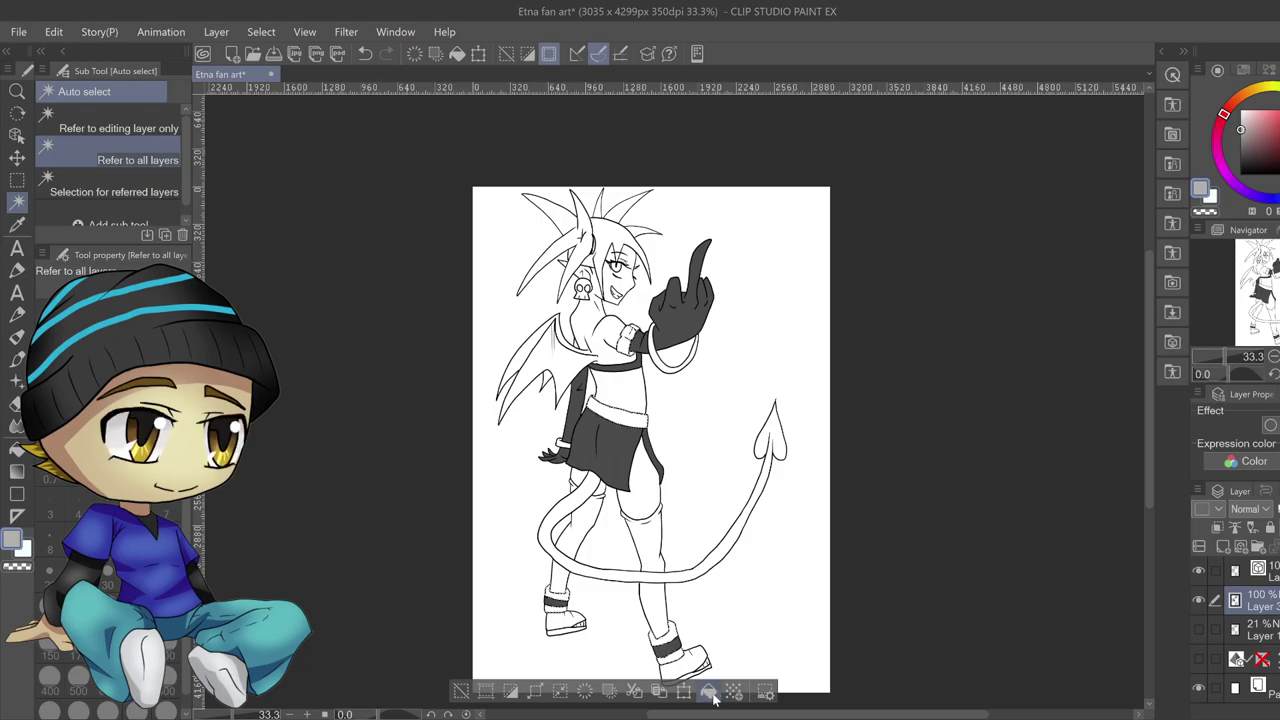
pyautogui.click(1224, 546)
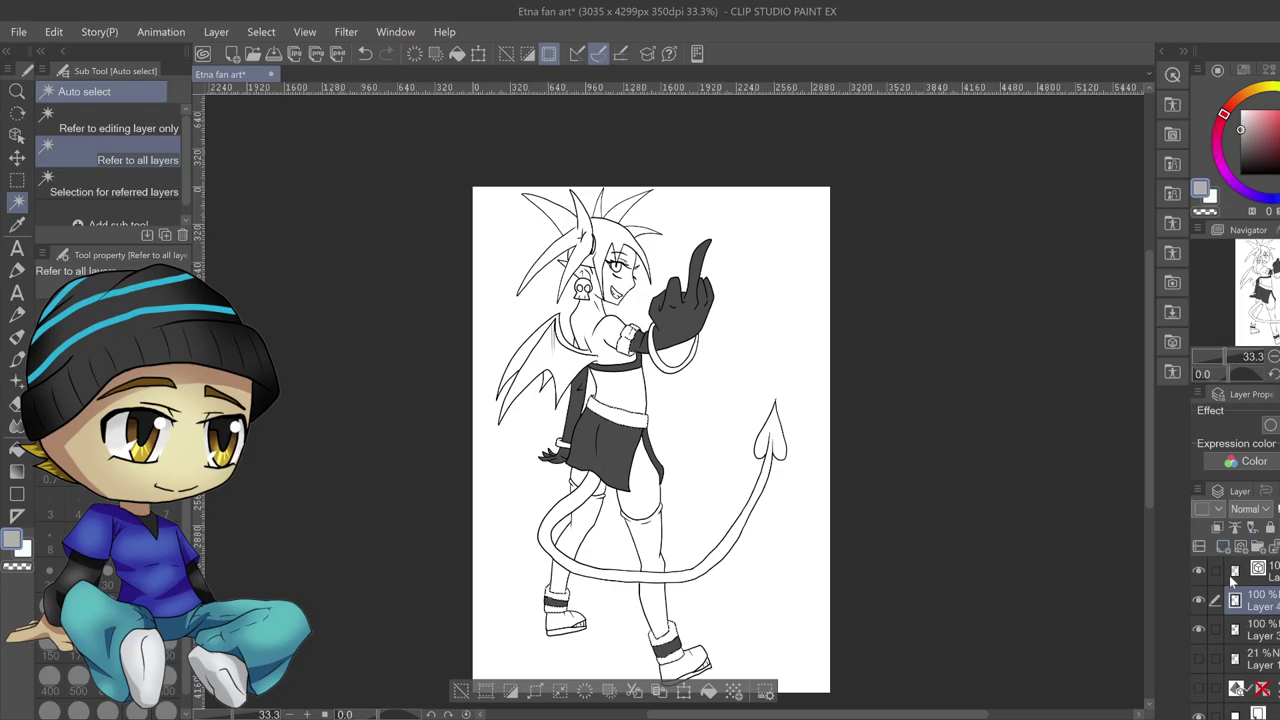
pyautogui.click(708, 691)
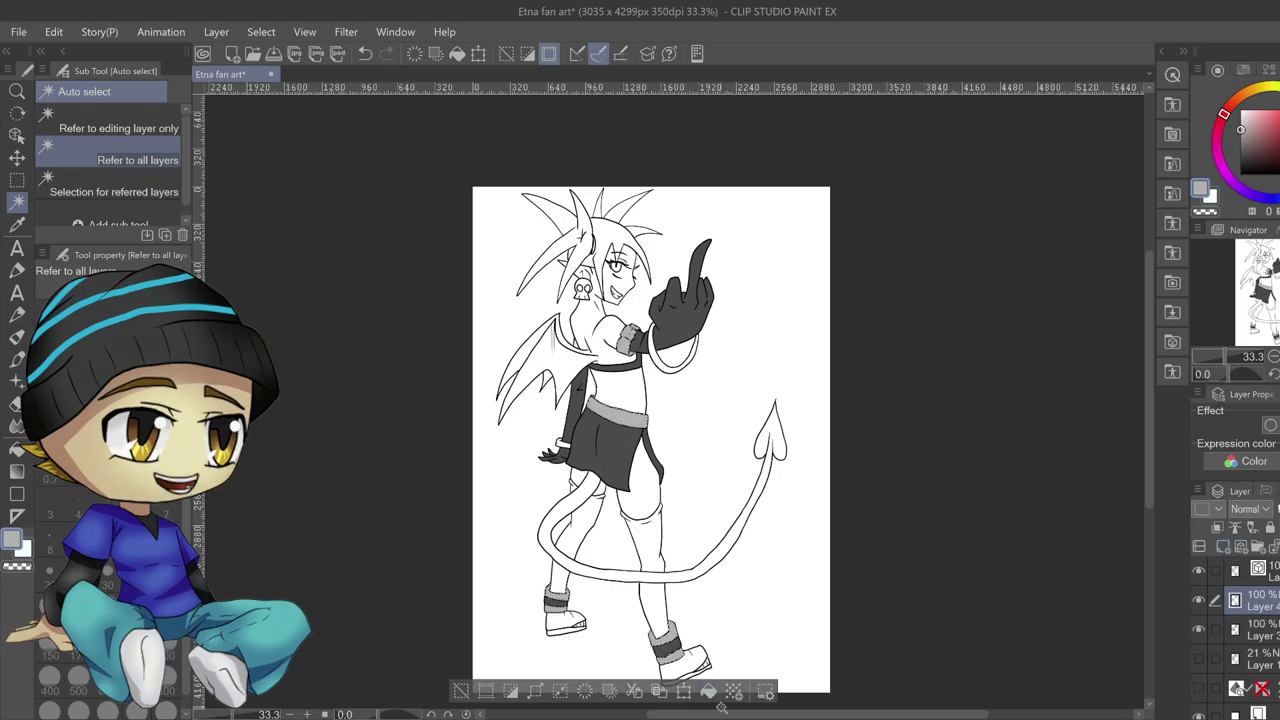
pyautogui.click(461, 690)
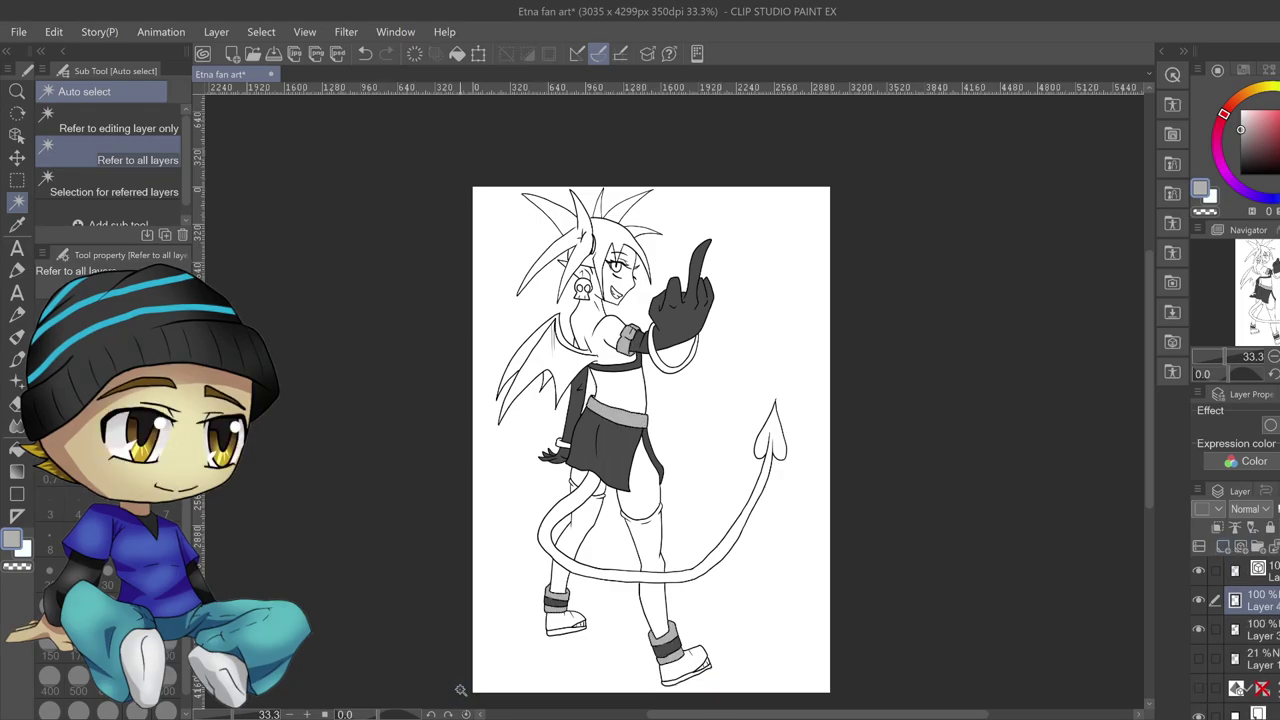
# Fill both thigh-high stockings with the skirt's sampled dark gray on the dark clothing layer, and clear the selection
pyautogui.keyDown('alt'); pyautogui.click(614, 445); pyautogui.keyUp('alt')
pyautogui.click(1277, 634)
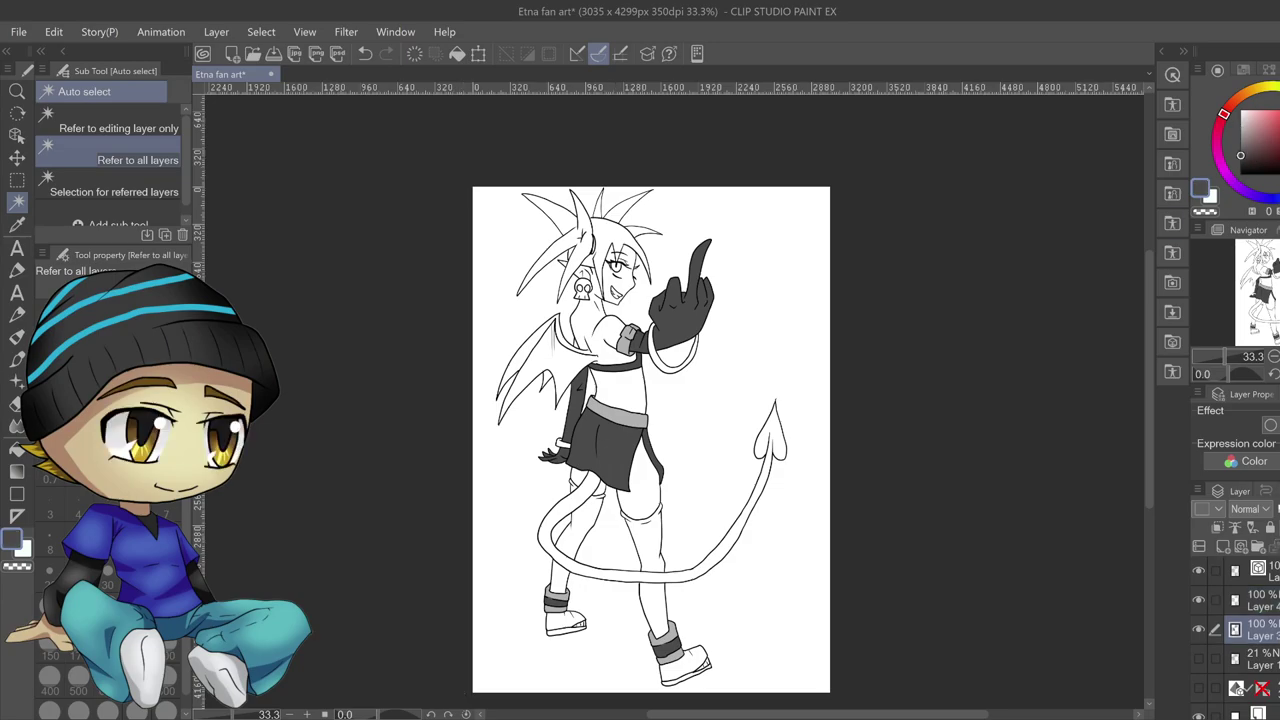
pyautogui.click(645, 548)
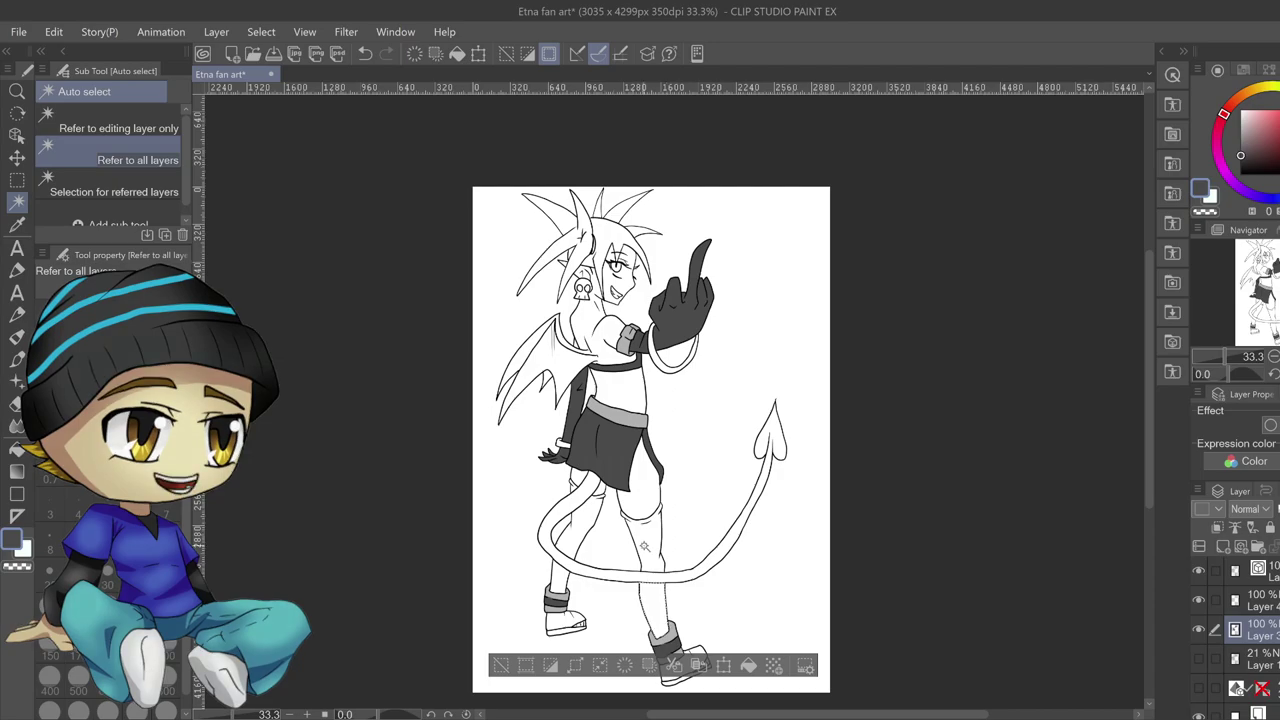
pyautogui.keyDown('shift'); pyautogui.click(585, 527); pyautogui.keyUp('shift')
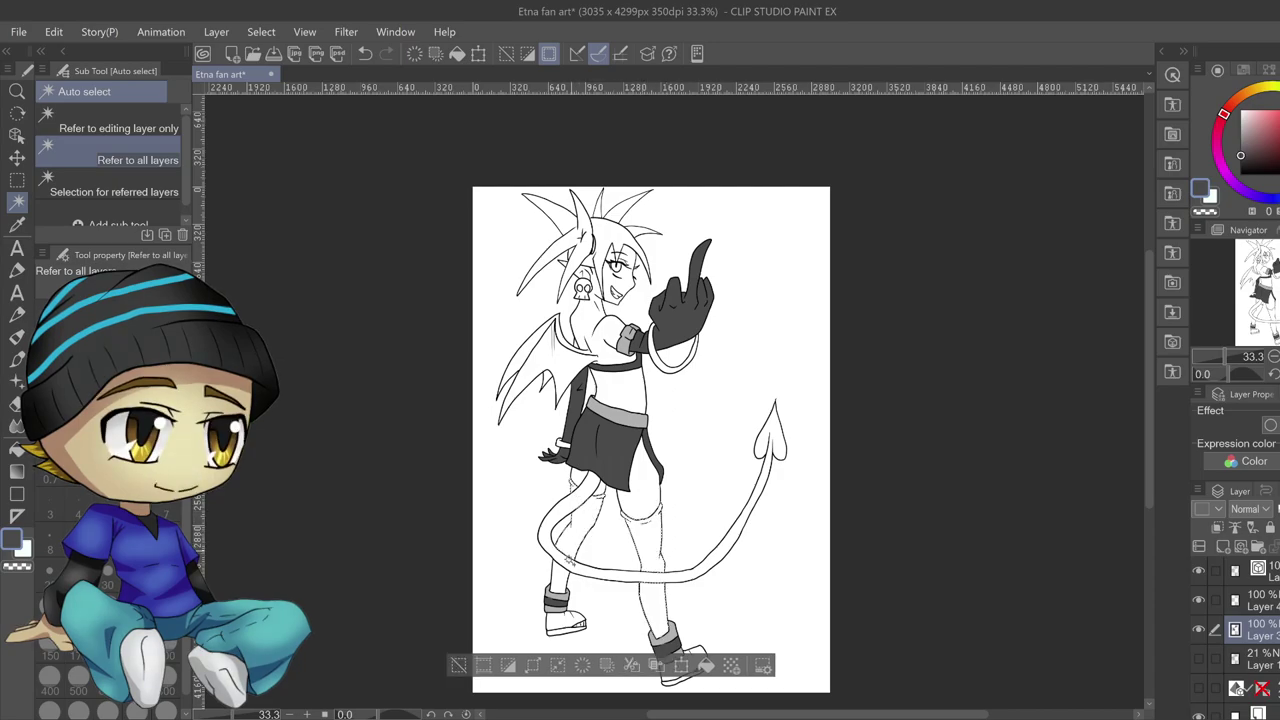
pyautogui.click(702, 667)
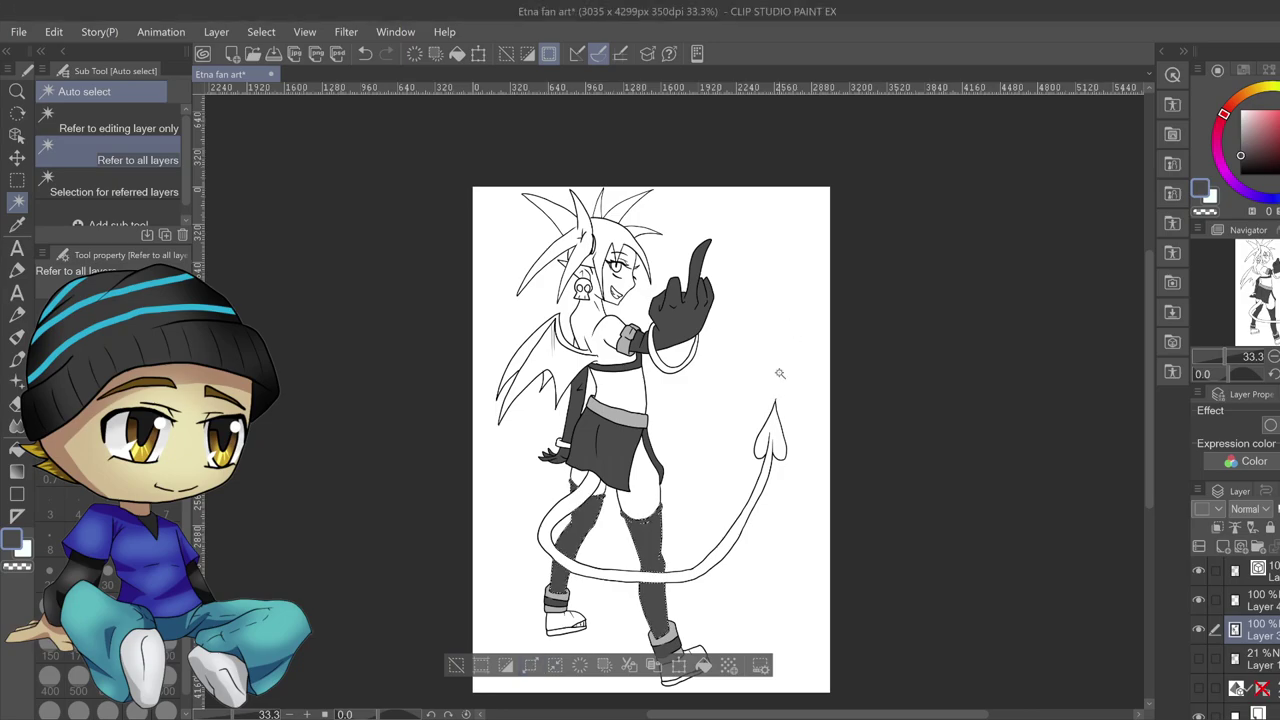
pyautogui.click(479, 668)
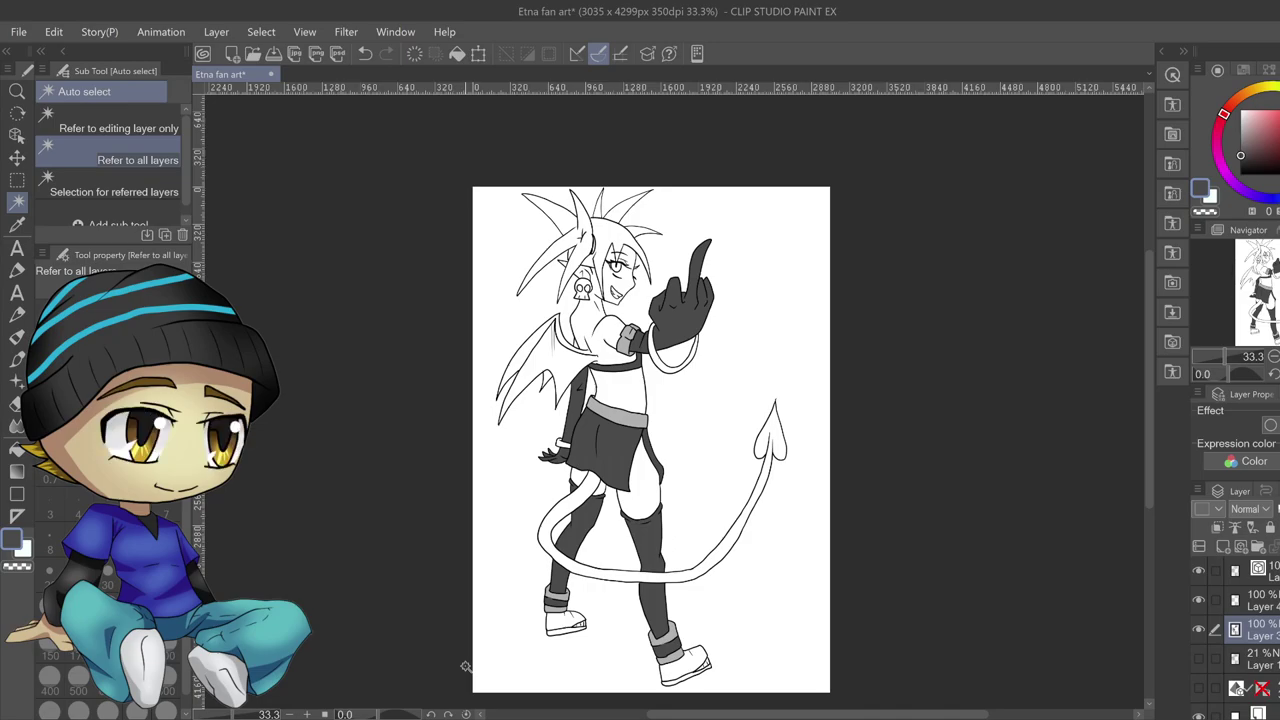
# Draw a solid black collar around the neck on the line art layer with the Ink pen
pyautogui.click(1242, 163)
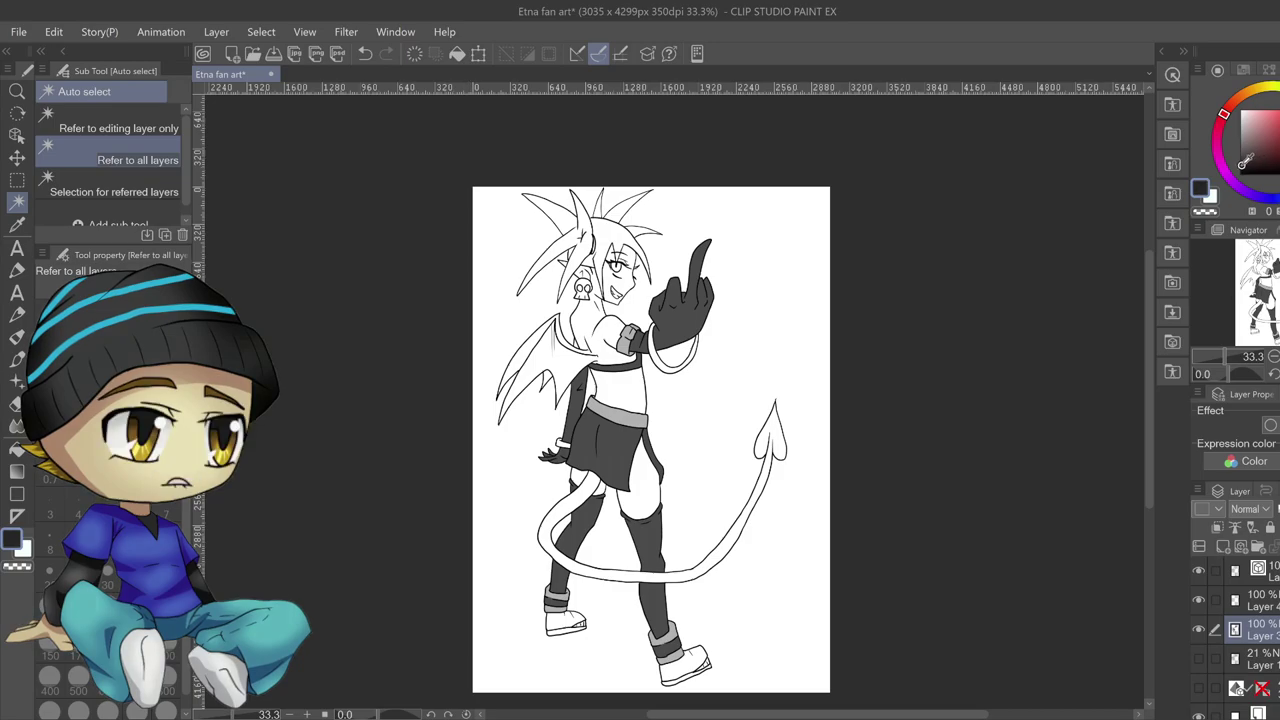
pyautogui.moveTo(1243, 162); pyautogui.dragTo(1240, 174)
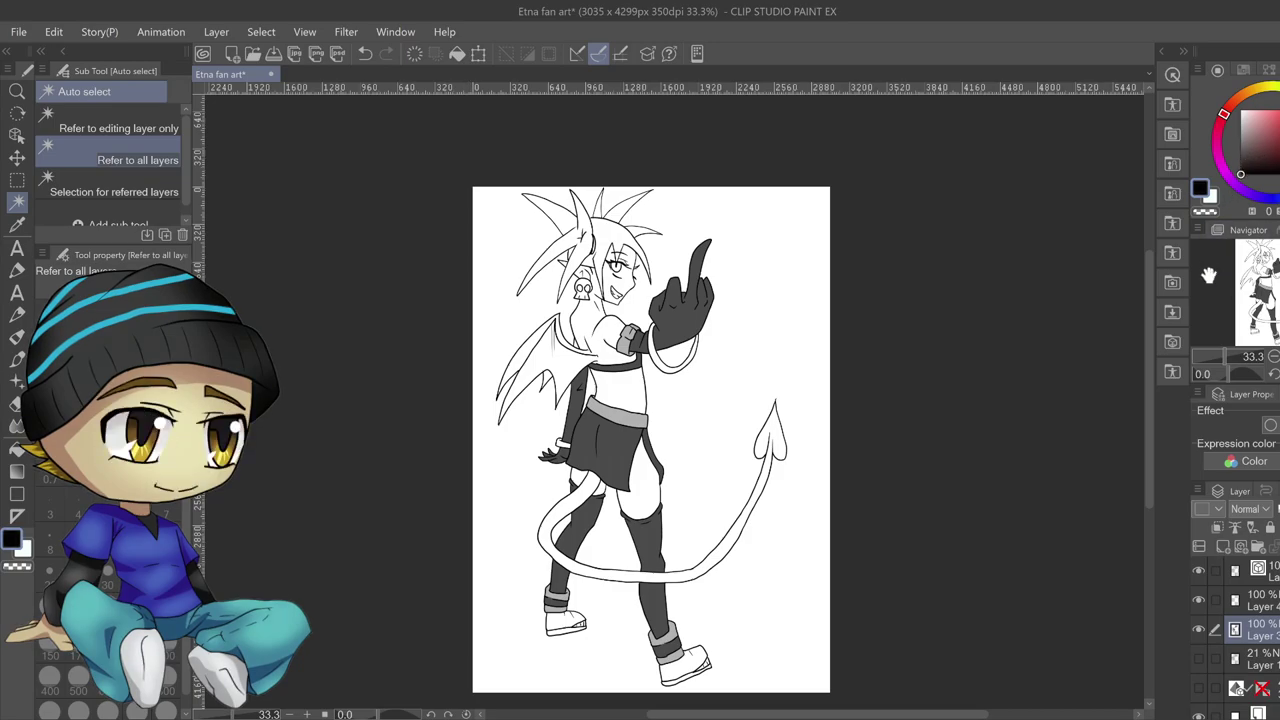
pyautogui.click(1256, 571)
pyautogui.click(17, 270)
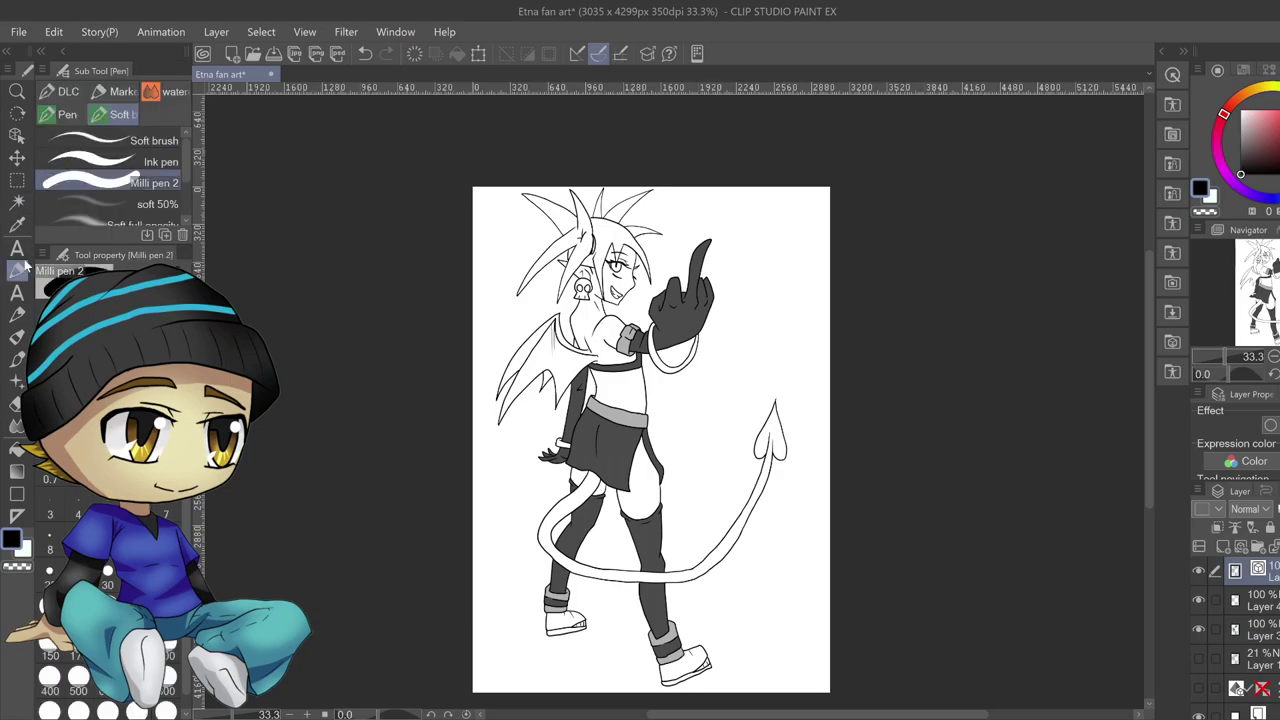
pyautogui.click(168, 163)
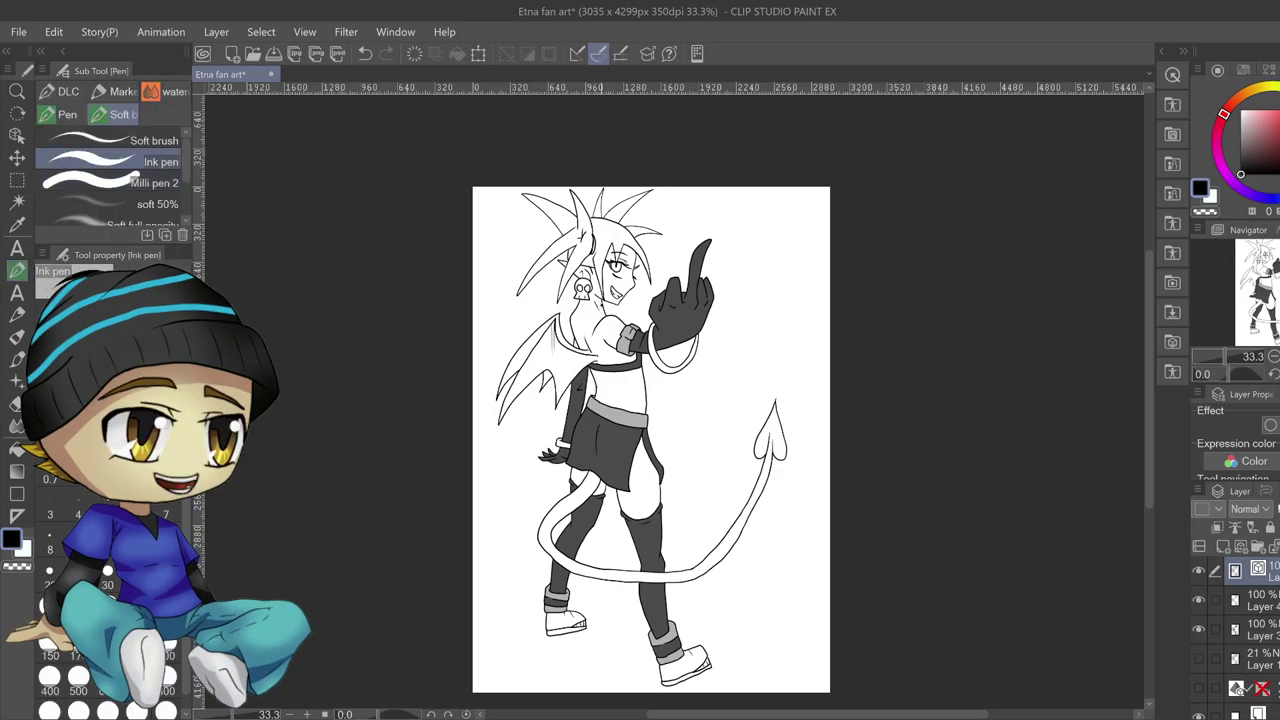
pyautogui.moveTo(585, 299); pyautogui.dragTo(596, 305)
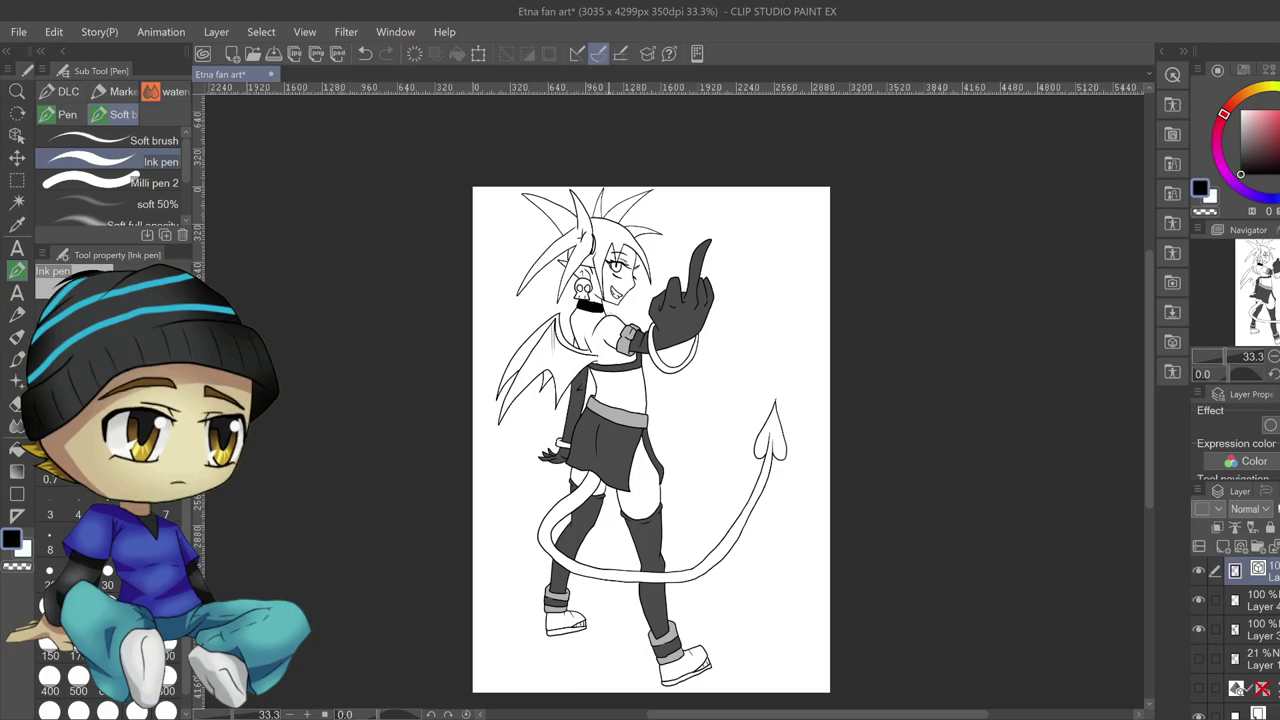
pyautogui.press(']')
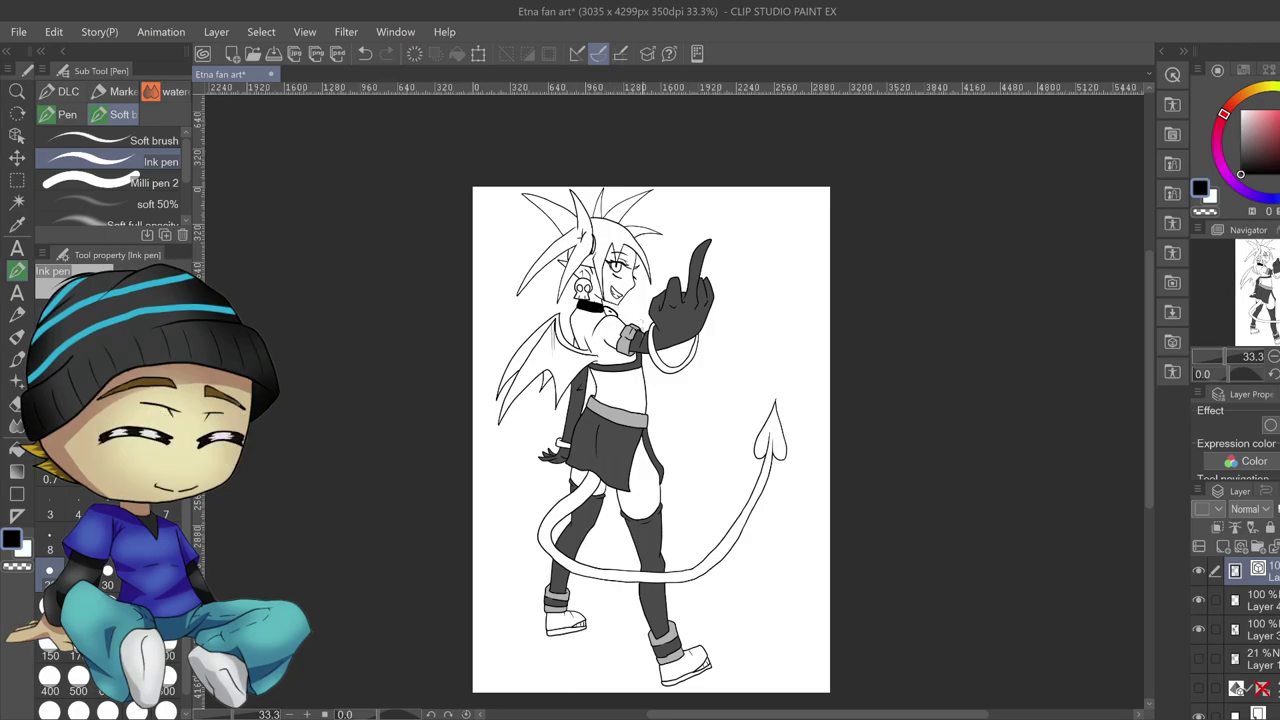
# Select the small collar piece beside the black neckband, fill it light gray on the gray layer, and clear the selection
pyautogui.press('x')
pyautogui.press('w')
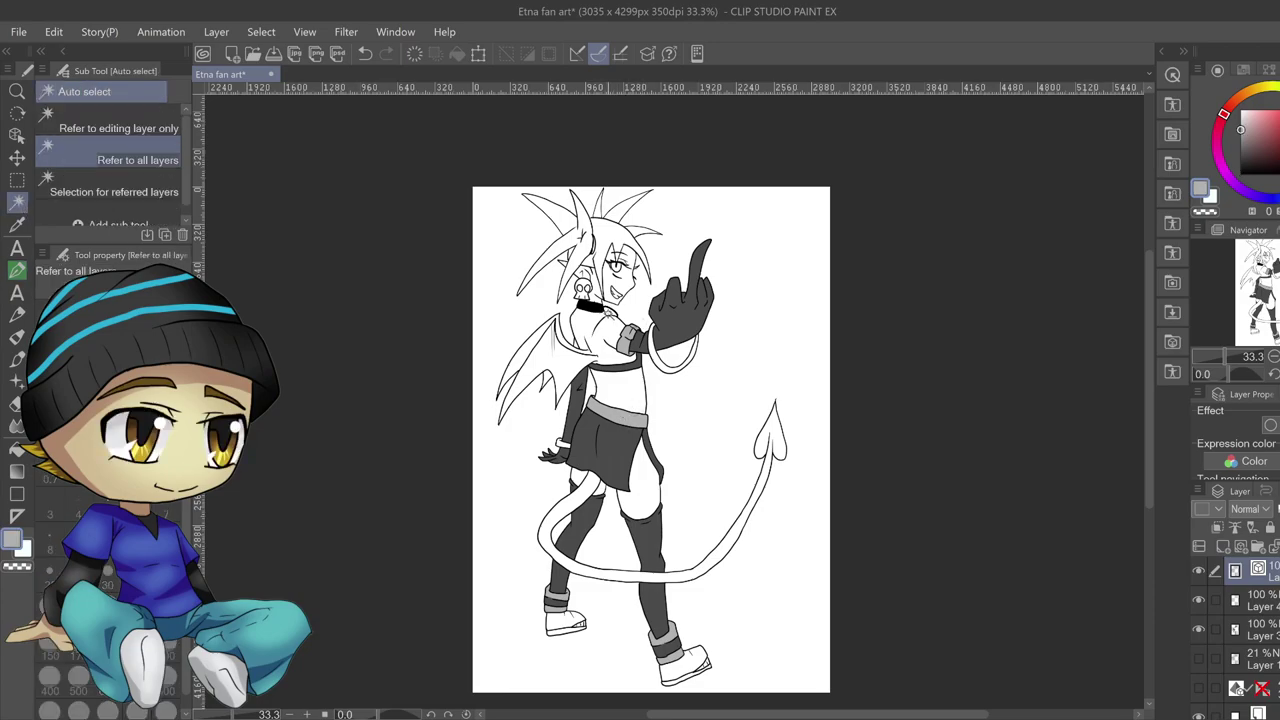
pyautogui.click(612, 316)
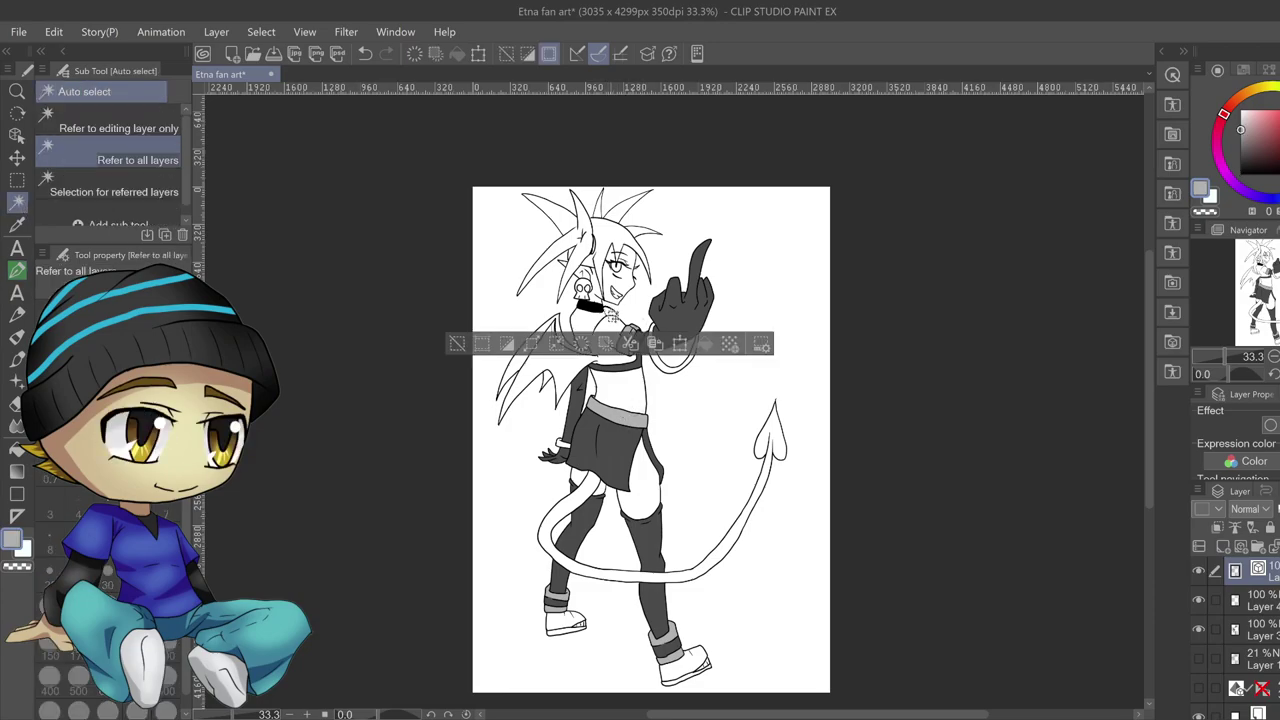
pyautogui.click(683, 345)
pyautogui.click(706, 346)
pyautogui.click(457, 344)
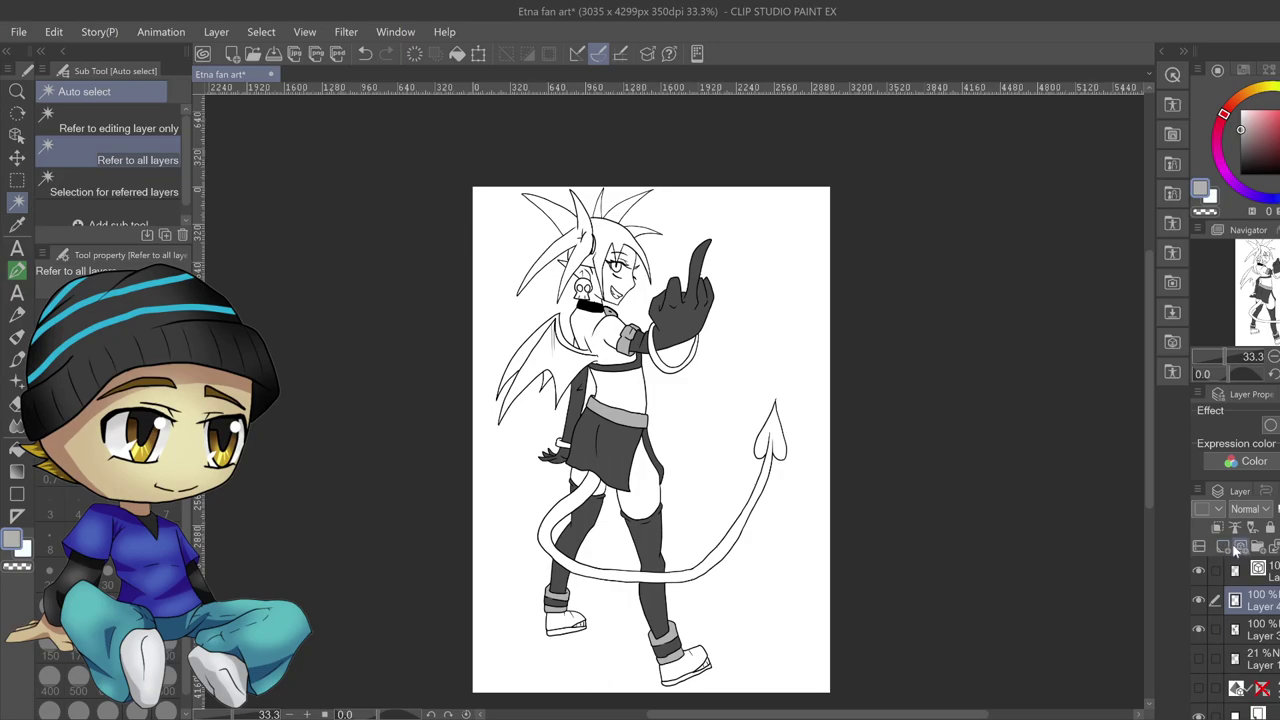
# Add a new layer directly beneath the line art and choose a light peach skin color
pyautogui.click(1237, 550)
pyautogui.click(1256, 92)
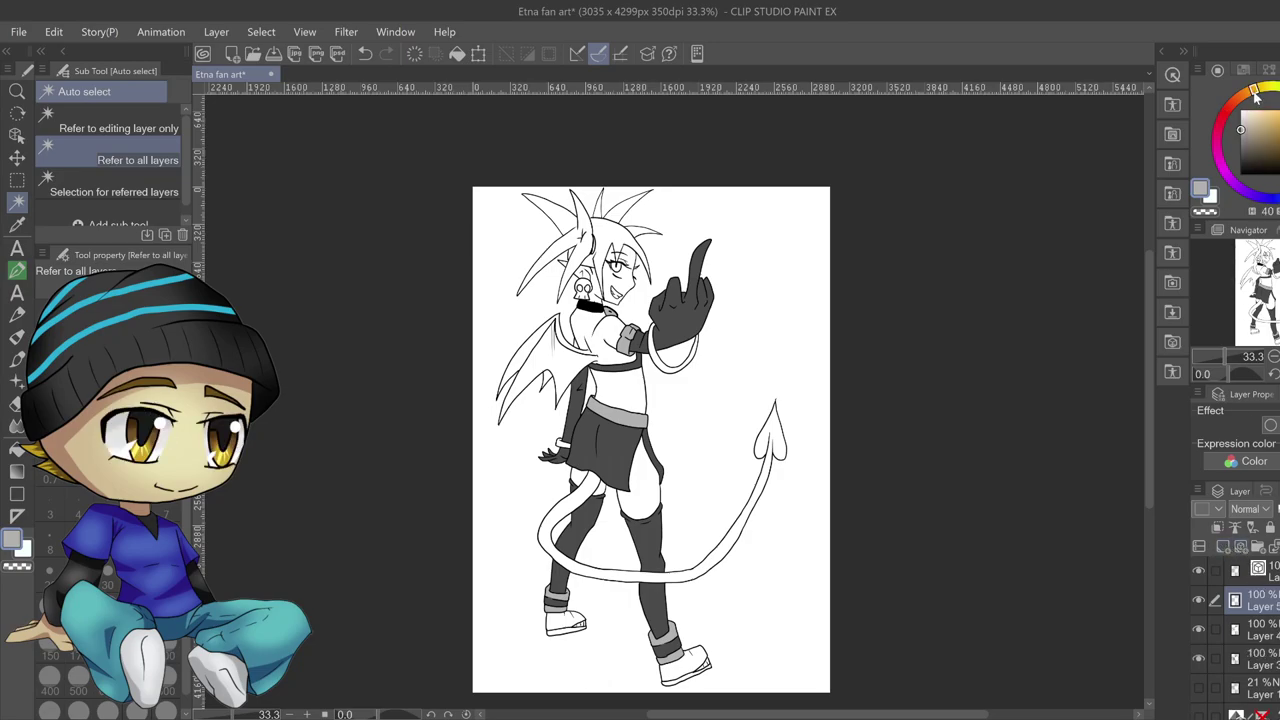
pyautogui.click(1264, 112)
pyautogui.click(647, 500)
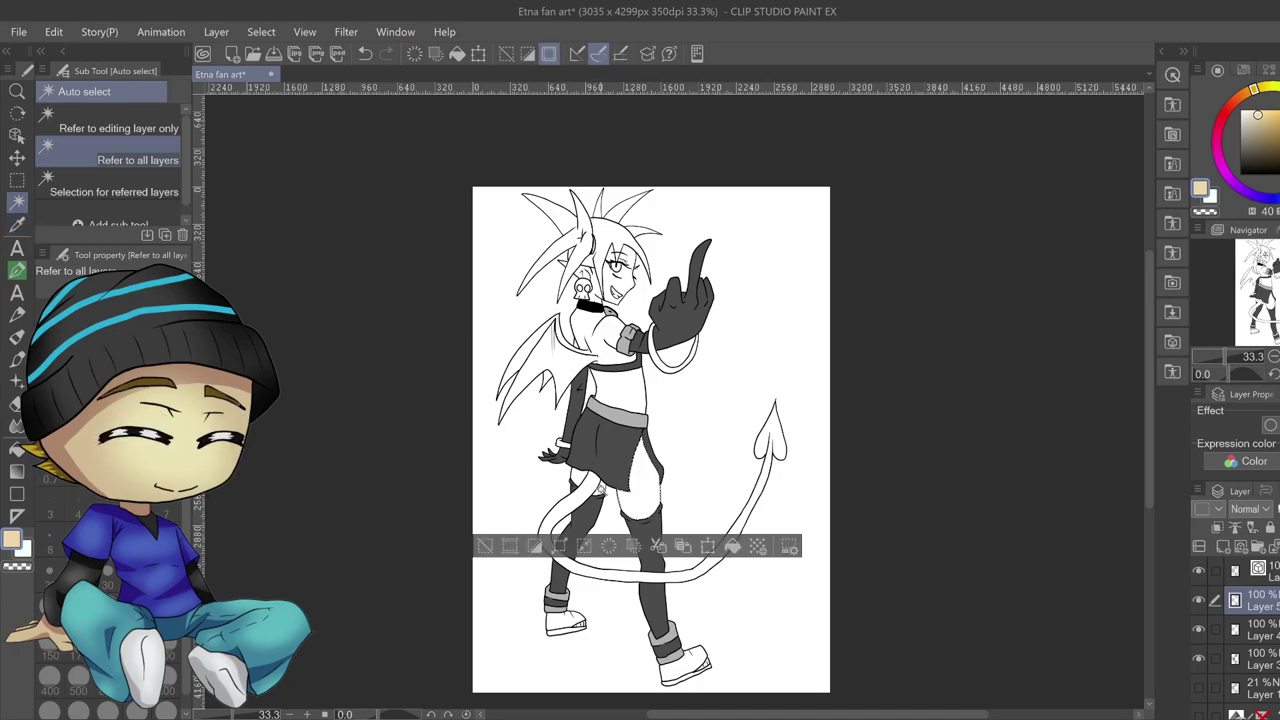
pyautogui.click(632, 400)
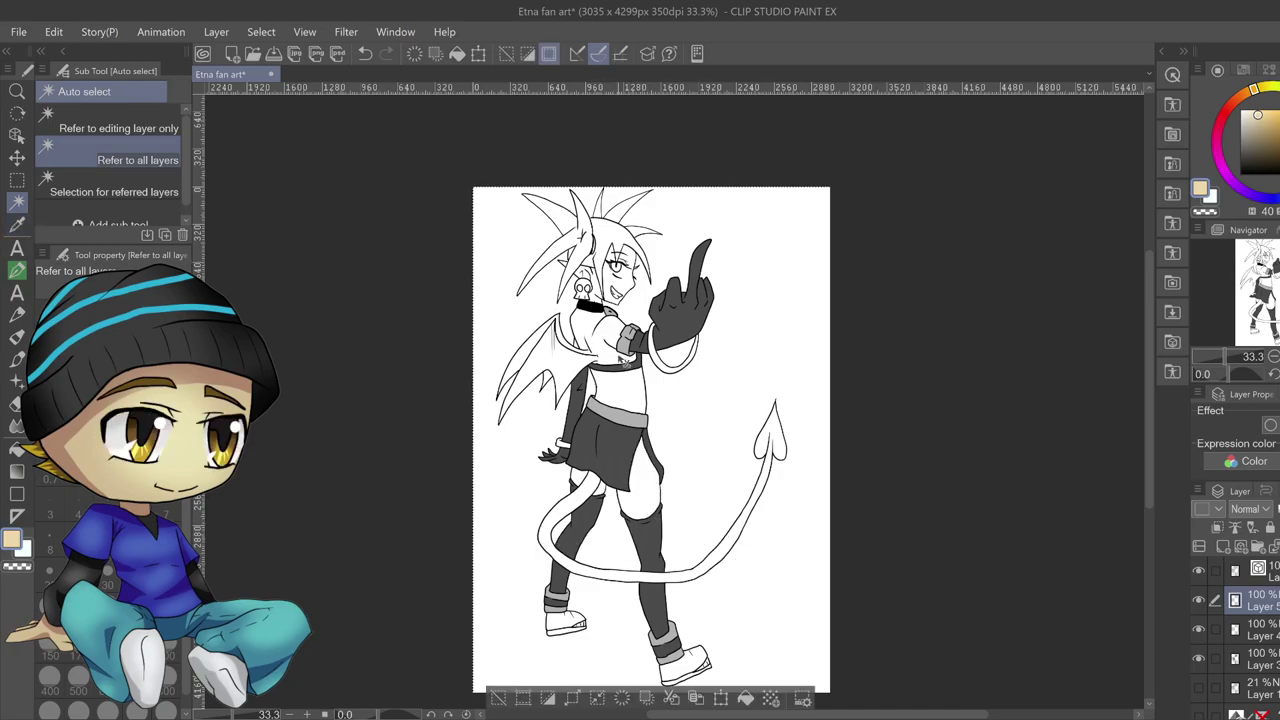
pyautogui.click(499, 698)
# Select the face, ear, upper body, wing and thighs, fill them with the peach skin tone, and clear the selection
pyautogui.click(630, 396)
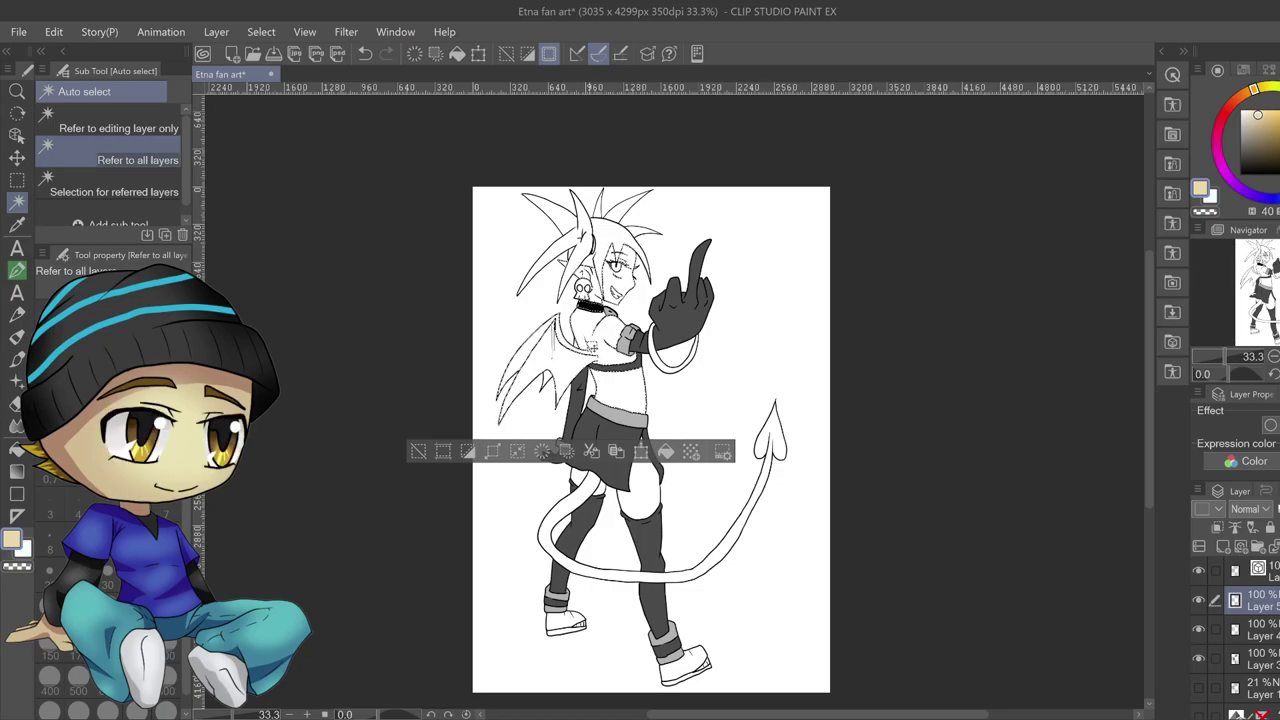
pyautogui.keyDown('shift'); pyautogui.click(653, 501); pyautogui.keyUp('shift')
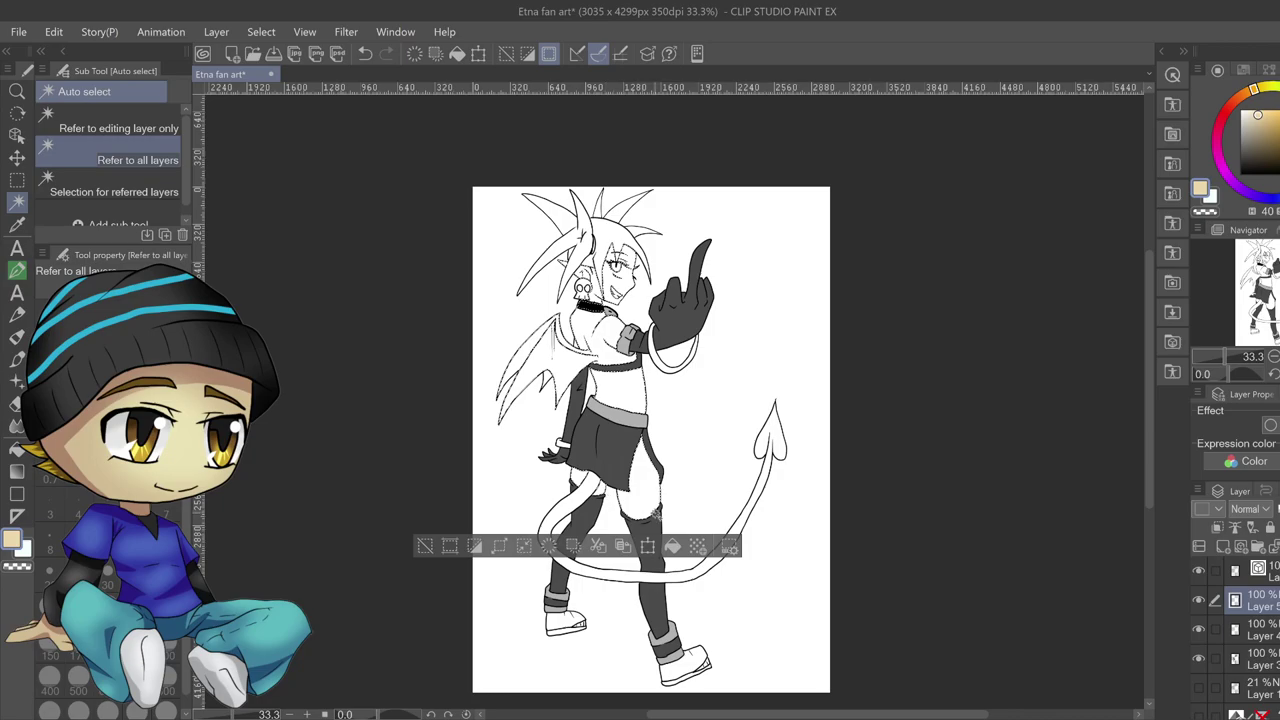
pyautogui.click(672, 545)
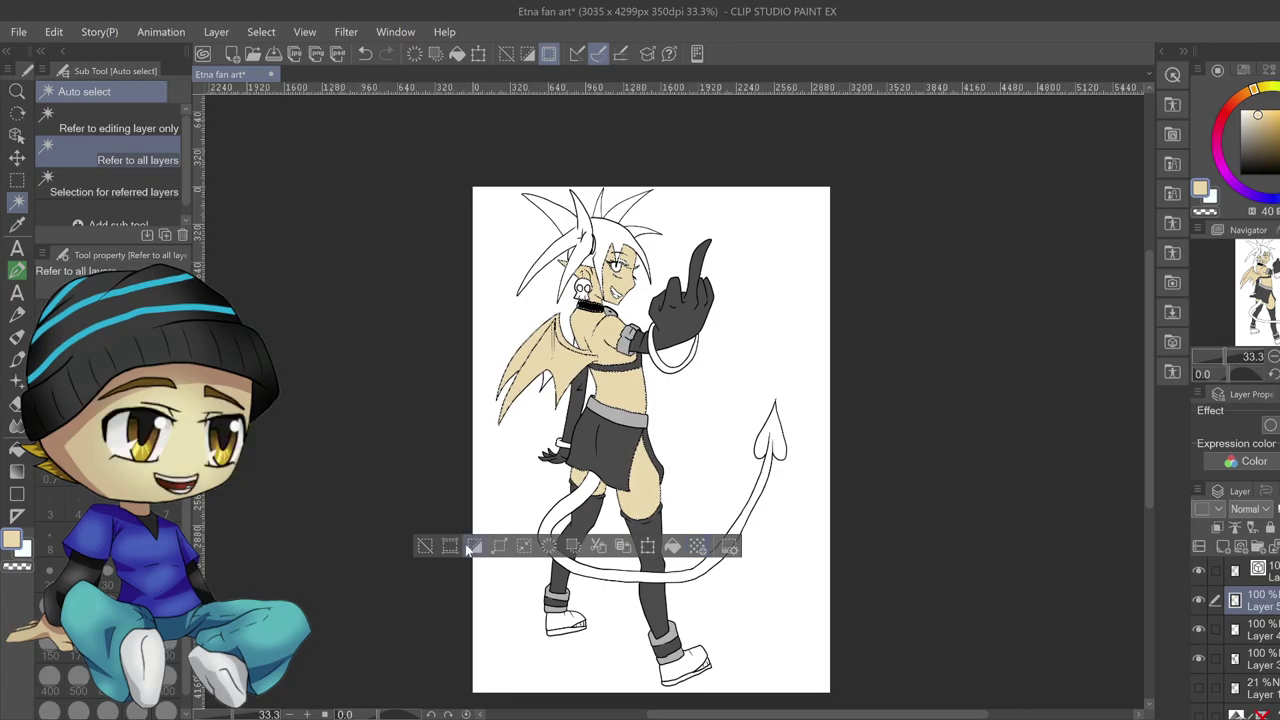
pyautogui.click(424, 545)
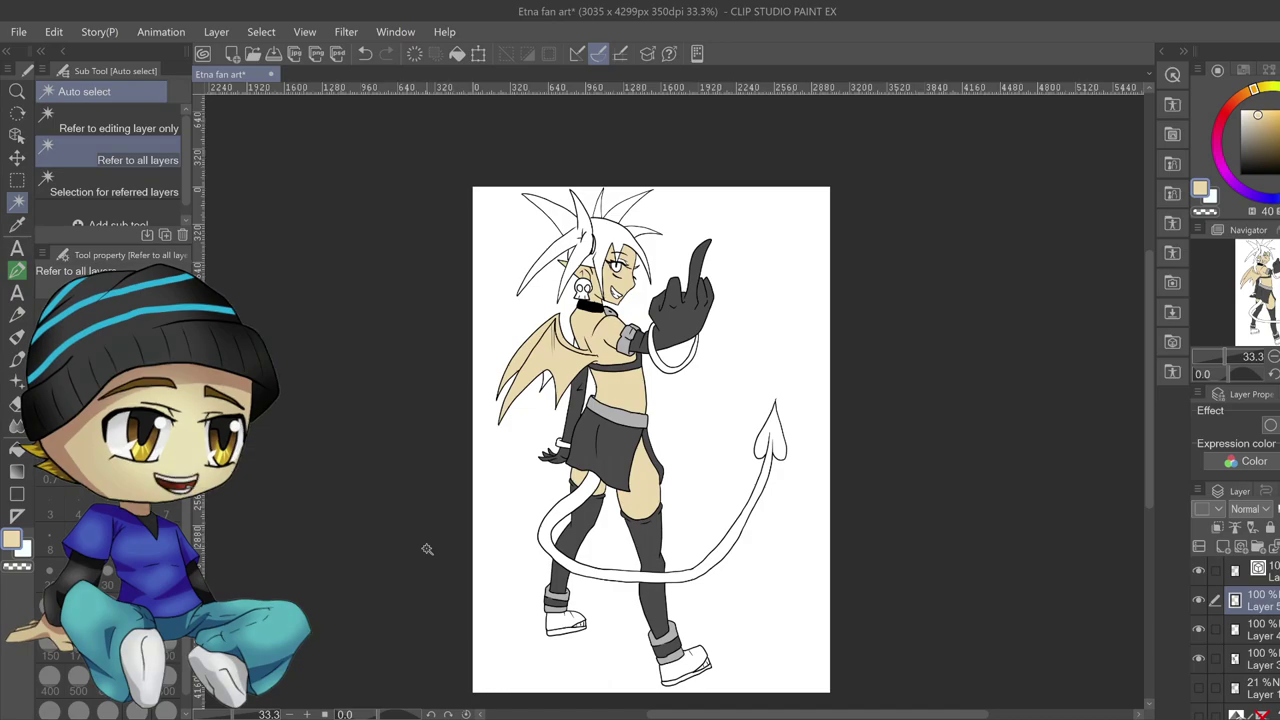
# Select both bracelets and the whole tail, fill them dark red, and invert the selection
pyautogui.click(1224, 113)
pyautogui.click(1277, 141)
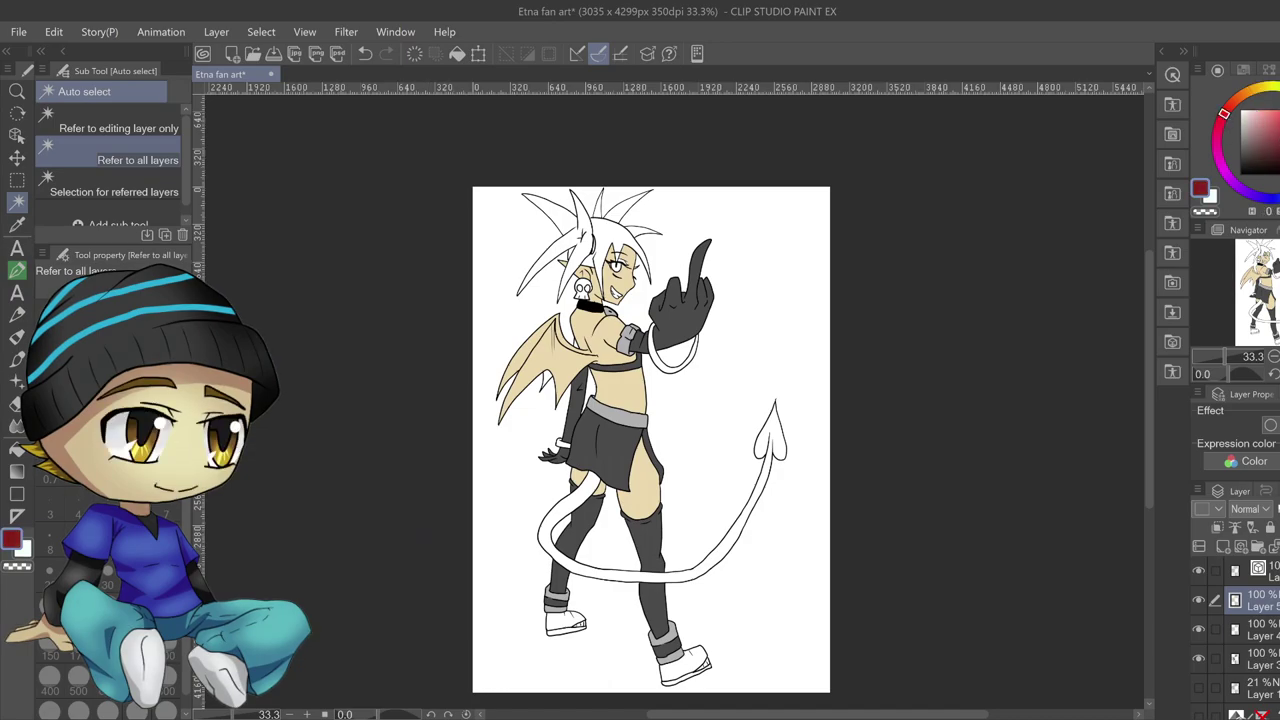
pyautogui.click(663, 368)
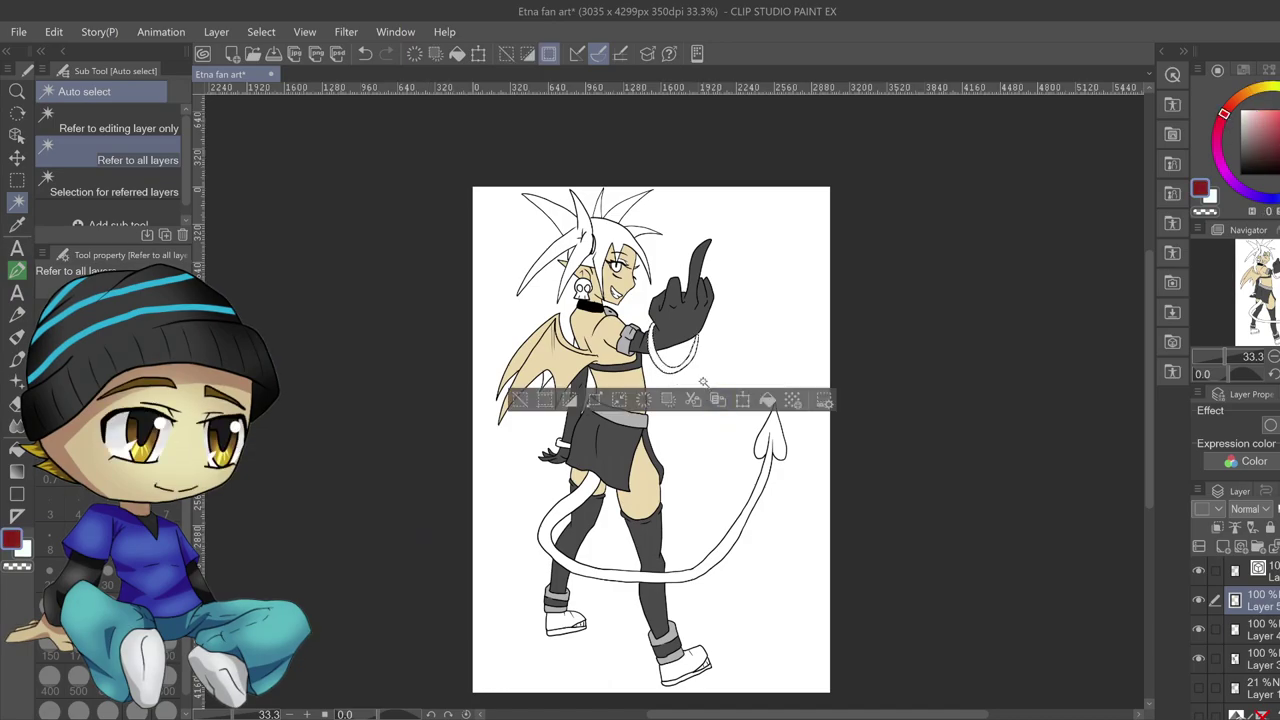
pyautogui.keyDown('shift'); pyautogui.click(561, 444); pyautogui.keyUp('shift')
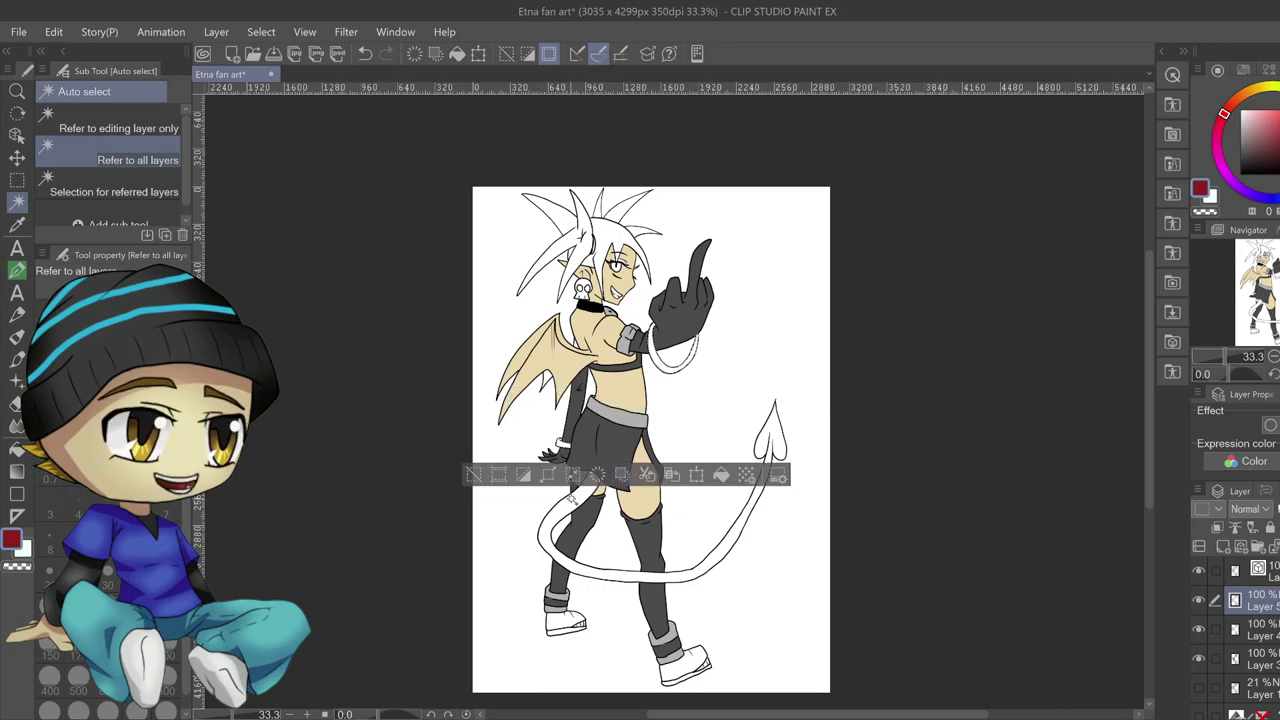
pyautogui.keyDown('shift'); pyautogui.click(574, 507); pyautogui.keyUp('shift')
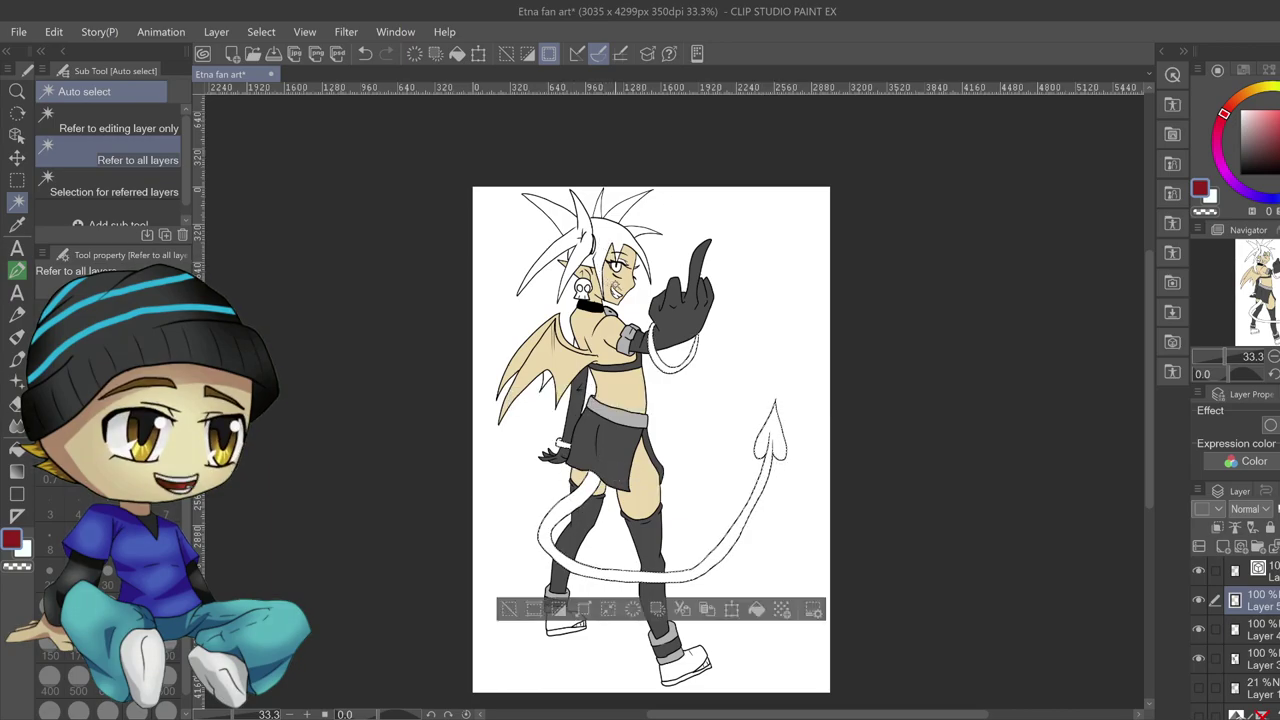
pyautogui.click(757, 610)
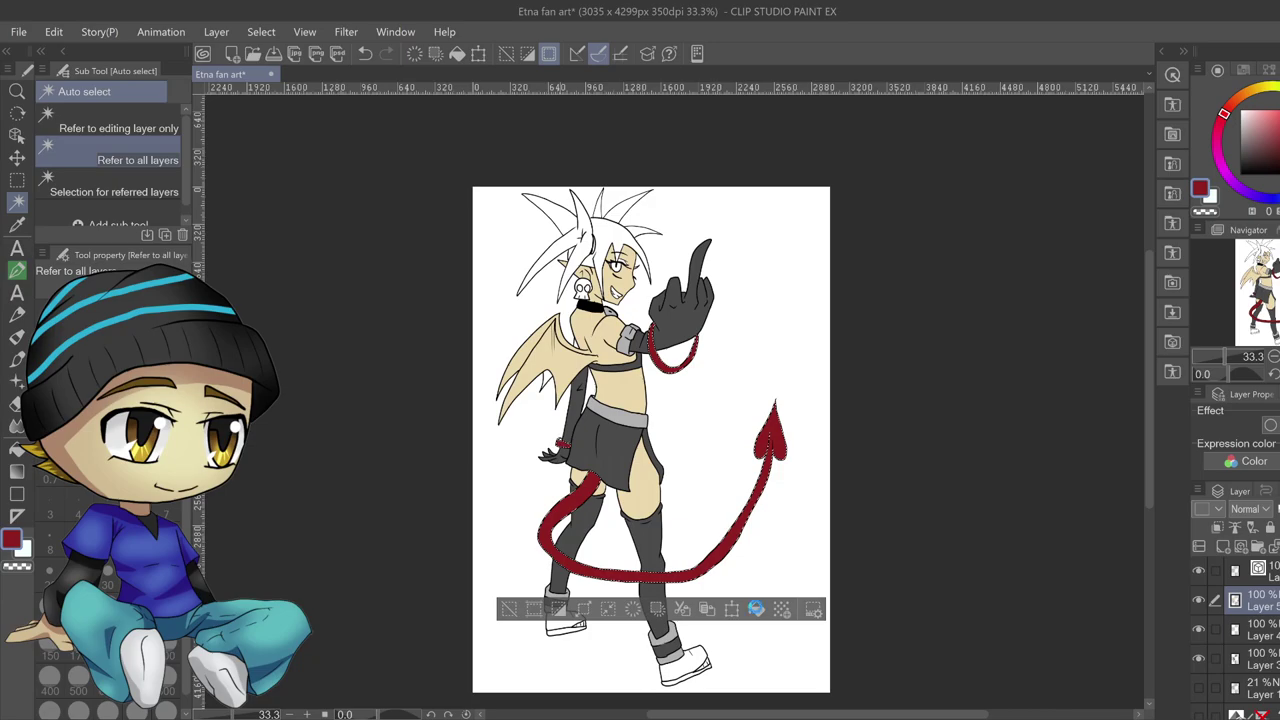
pyautogui.hotkey('ctrl', 'shift', 'i')
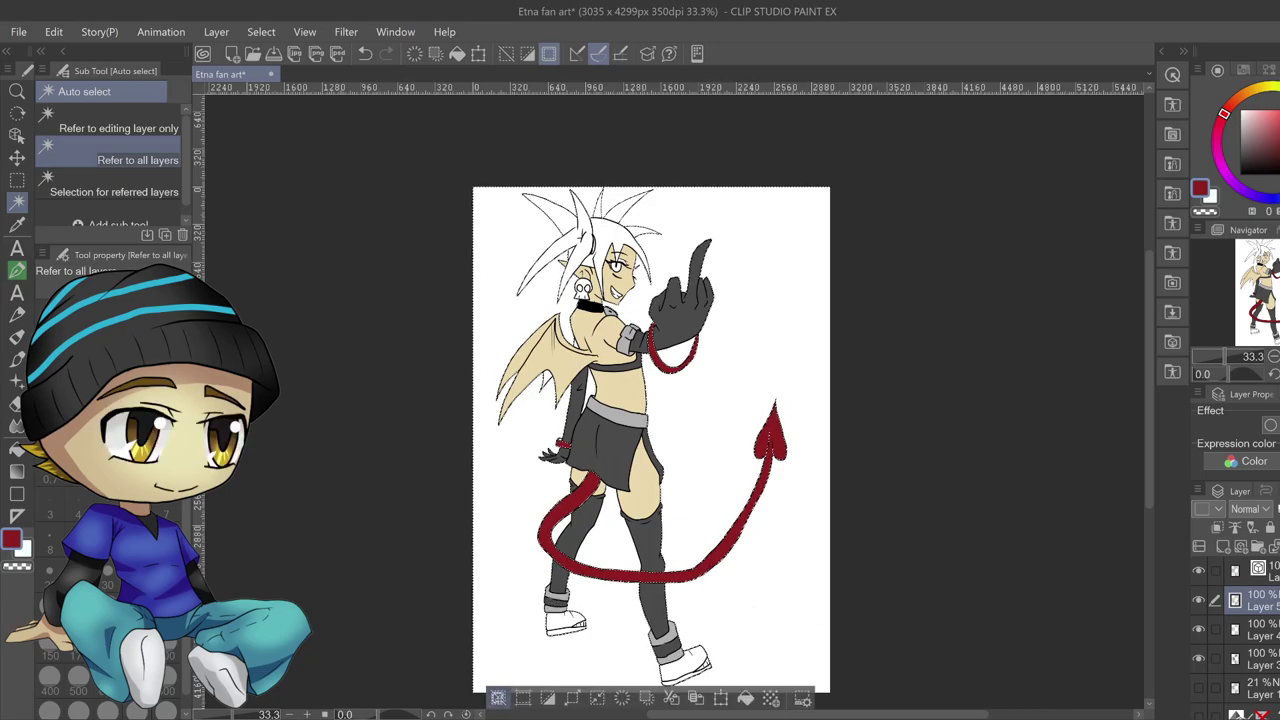
# Fill the leftover gap in the rear wrist bracelet dark red and the small skin gap near the wing peach, and clear the selection
pyautogui.click(497, 700)
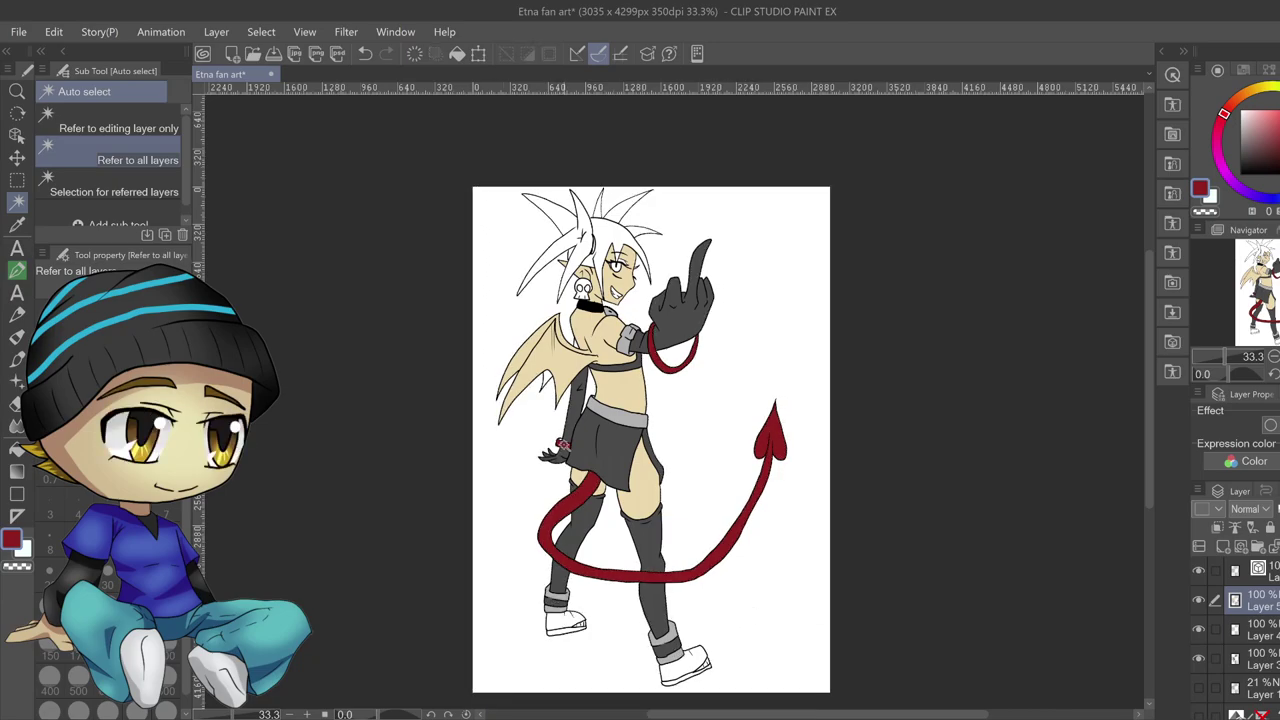
pyautogui.scroll(2, 566, 436)
pyautogui.click(556, 437)
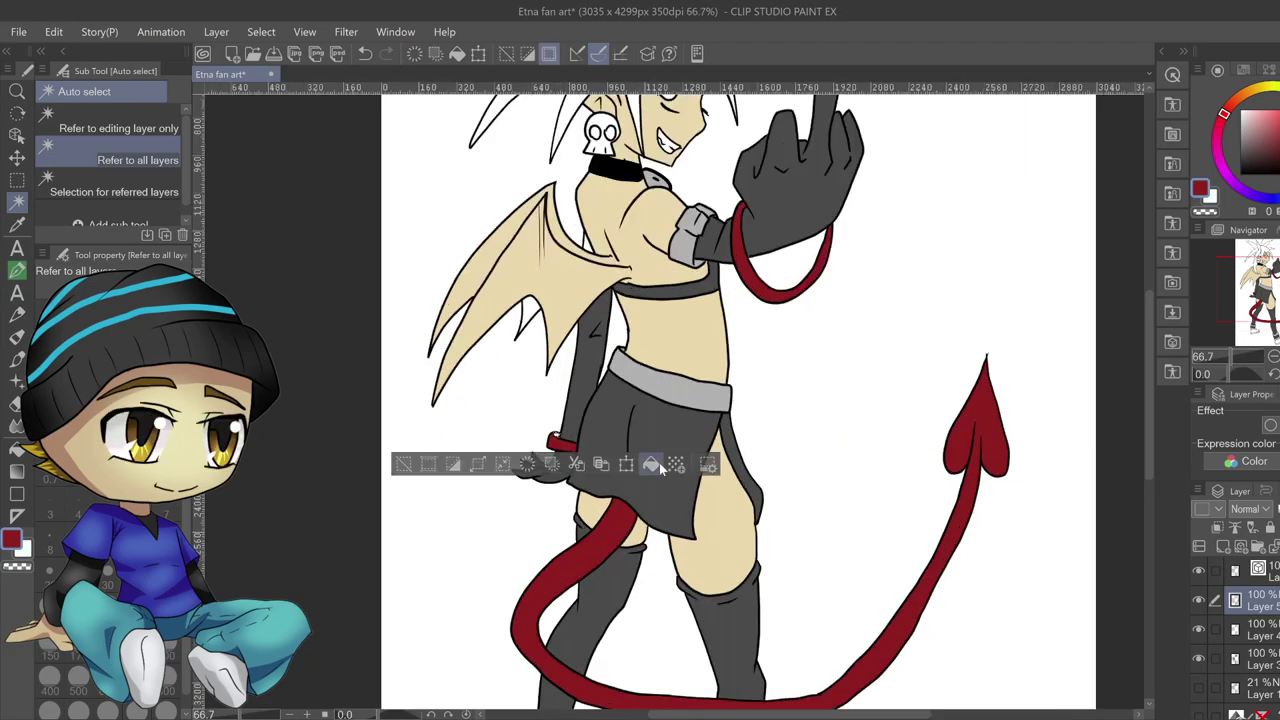
pyautogui.click(413, 470)
pyautogui.click(414, 472)
pyautogui.scroll(-2, 530, 452)
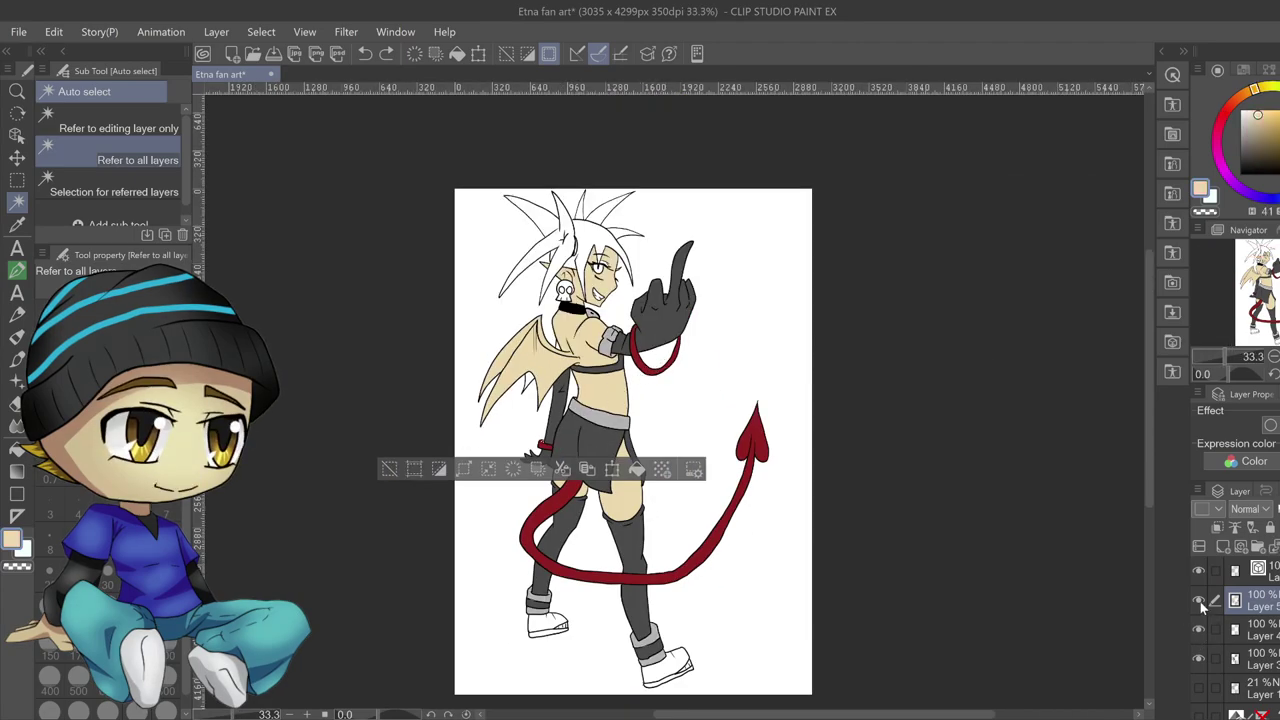
pyautogui.click(555, 347)
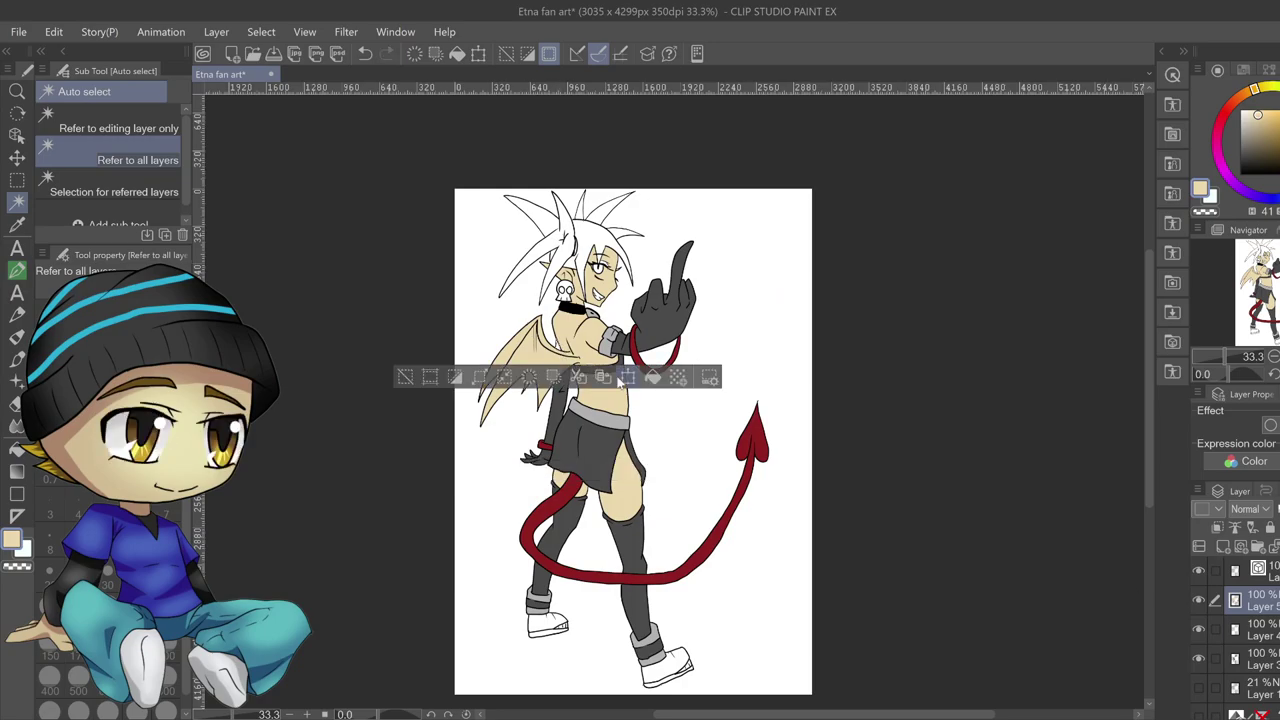
pyautogui.click(410, 373)
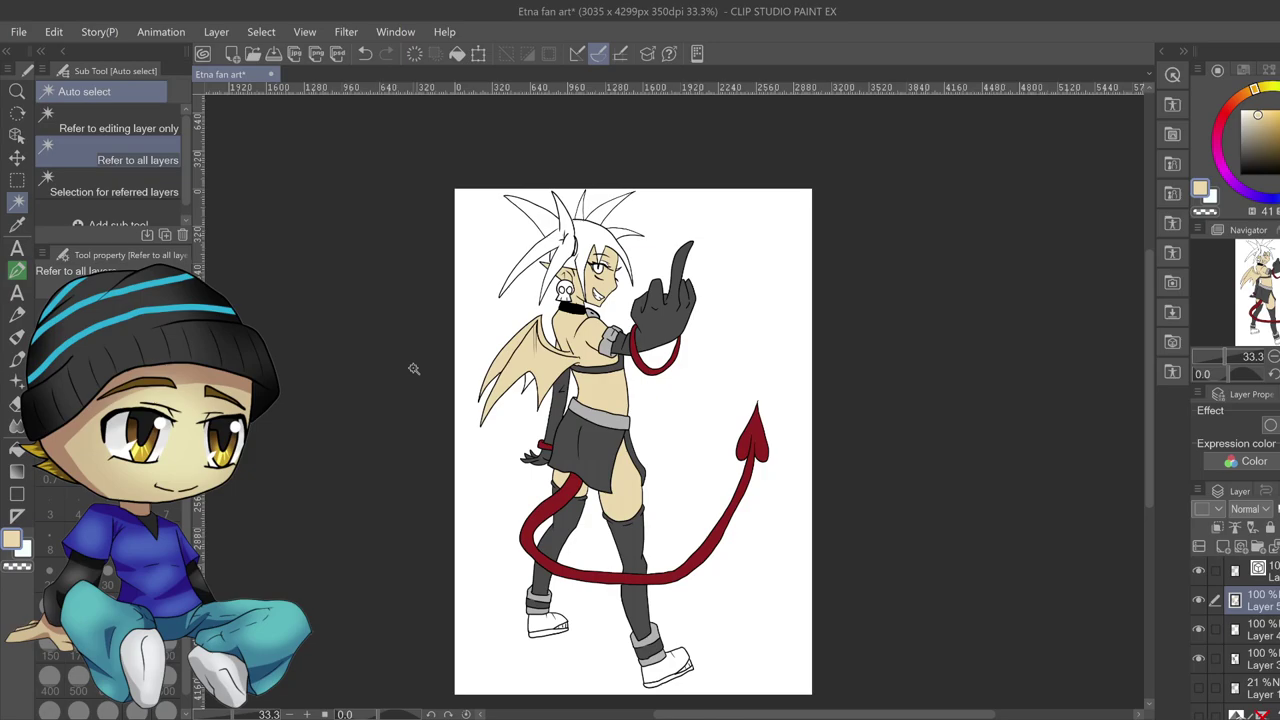
# Choose a brighter red, select all the hair sections and spikes, fill them with it, and clear the selection
pyautogui.keyDown('alt'); pyautogui.click(755, 430); pyautogui.keyUp('alt')
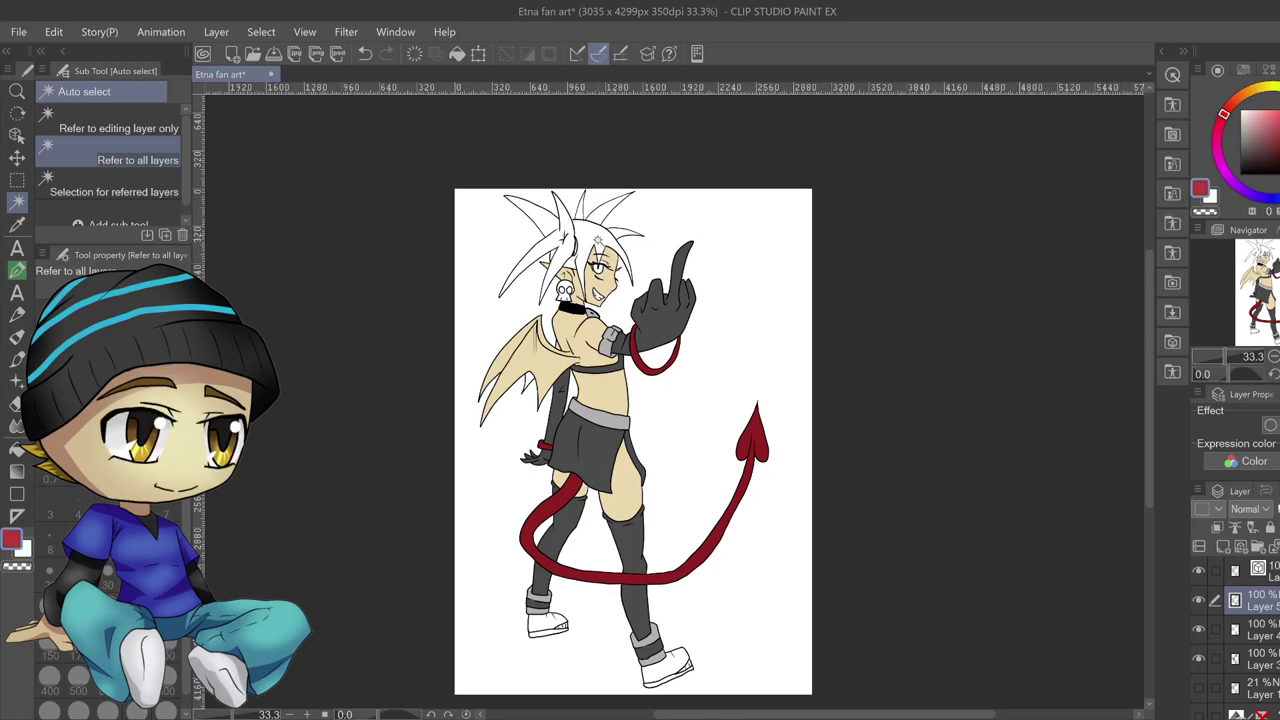
pyautogui.click(598, 240)
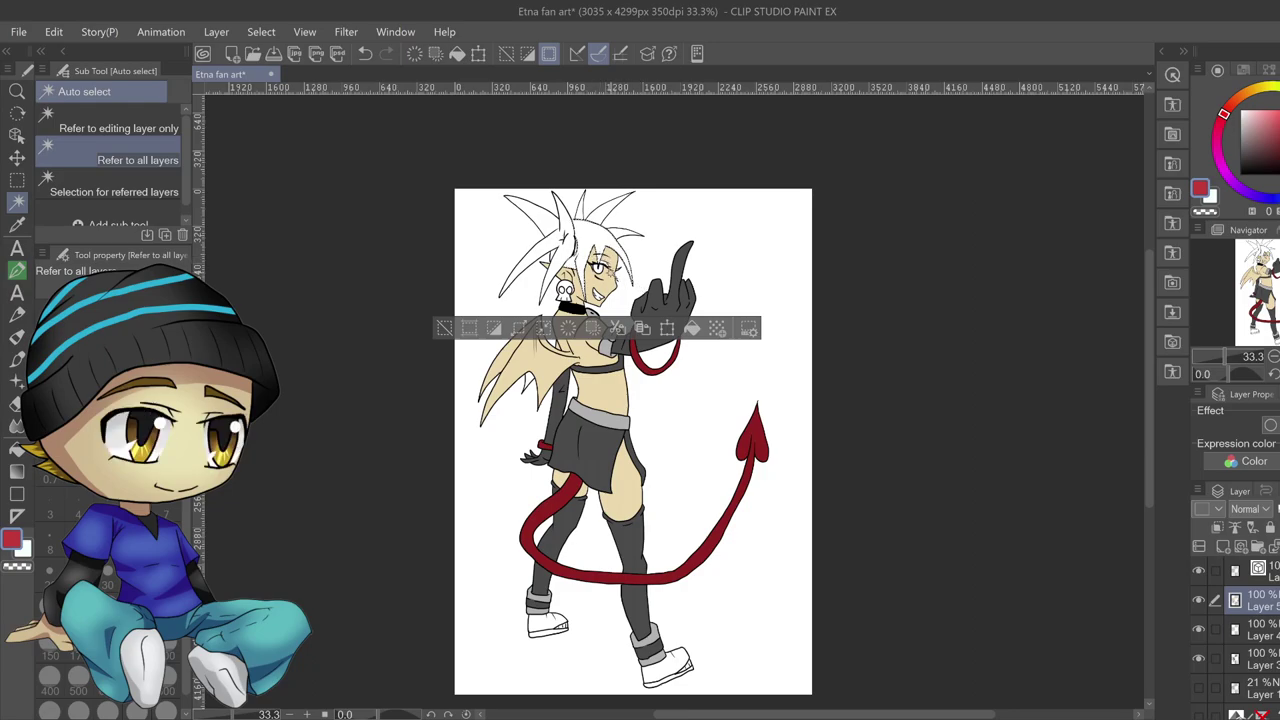
pyautogui.click(566, 266)
pyautogui.click(549, 224)
pyautogui.click(582, 213)
pyautogui.click(599, 219)
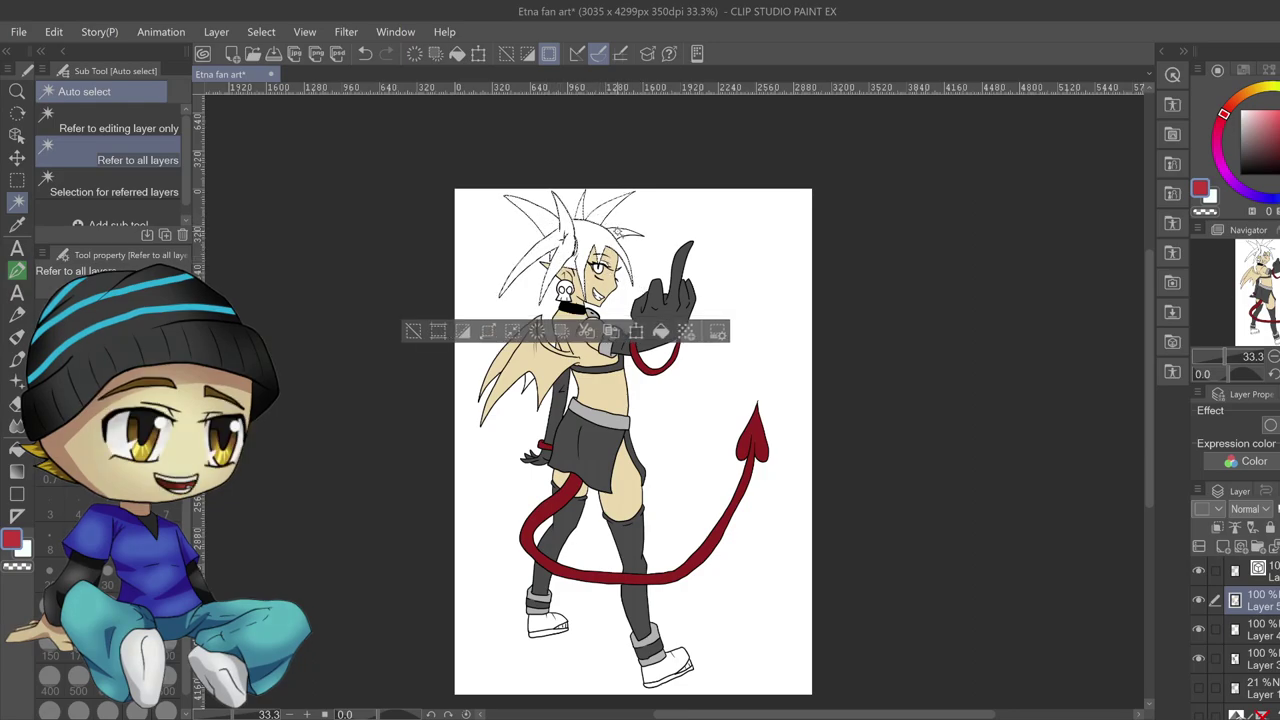
pyautogui.click(661, 331)
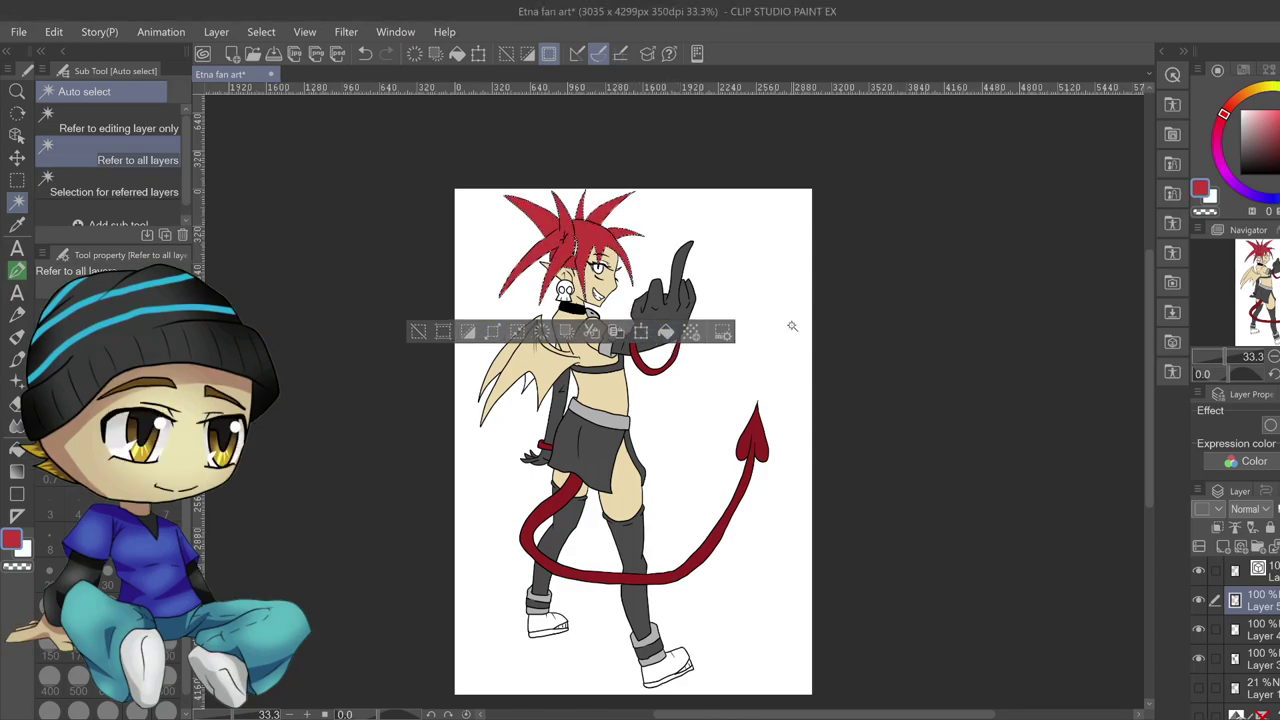
pyautogui.click(418, 331)
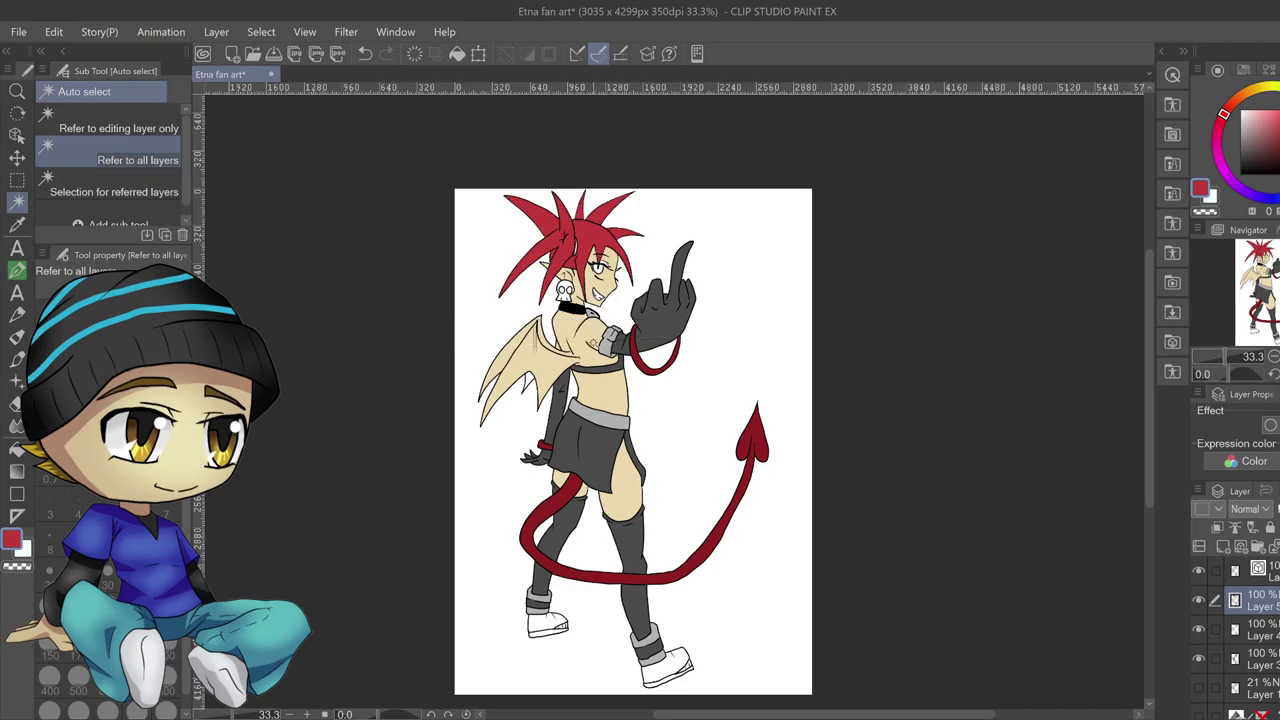
# Sample the peach skin color, fill the unfilled skin patch beside the eye with it, and clear the selection
pyautogui.keyDown('alt'); pyautogui.click(594, 350); pyautogui.keyUp('alt')
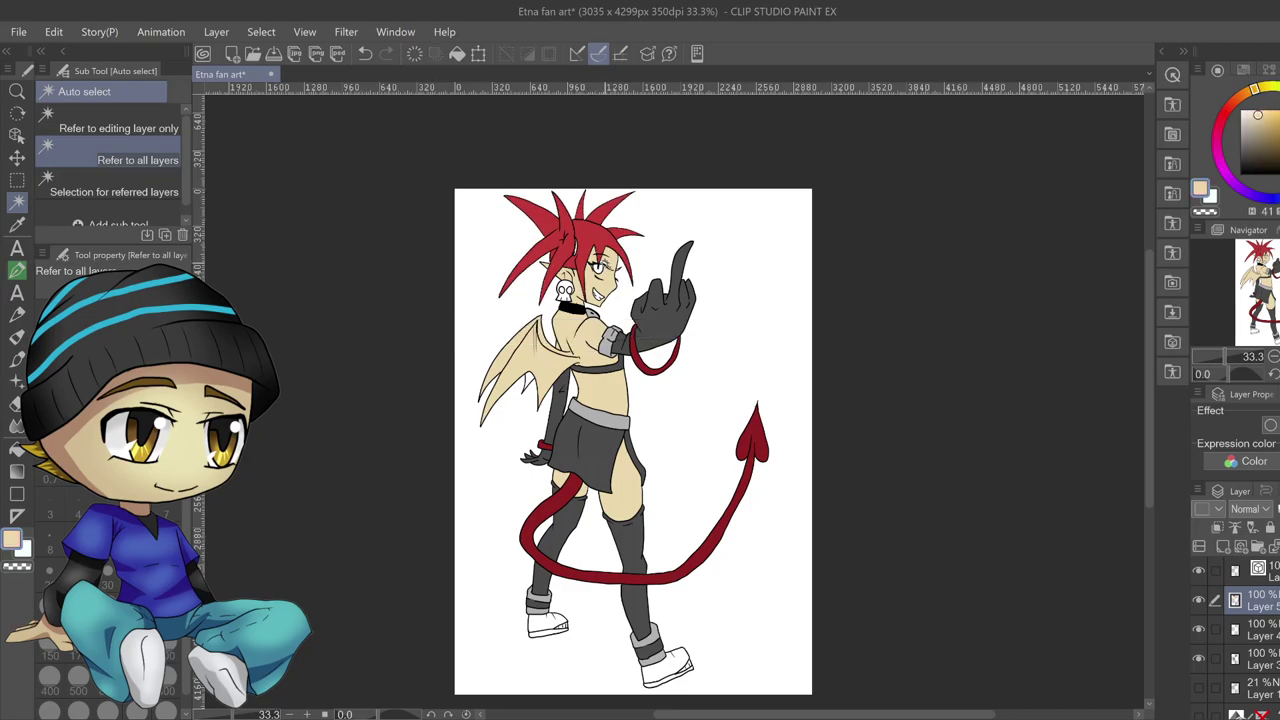
pyautogui.click(608, 264)
pyautogui.click(698, 297)
pyautogui.click(456, 294)
# Choose dark gray, fill the narrow hair tie between the hair sections with it, and clear the selection
pyautogui.press('c')
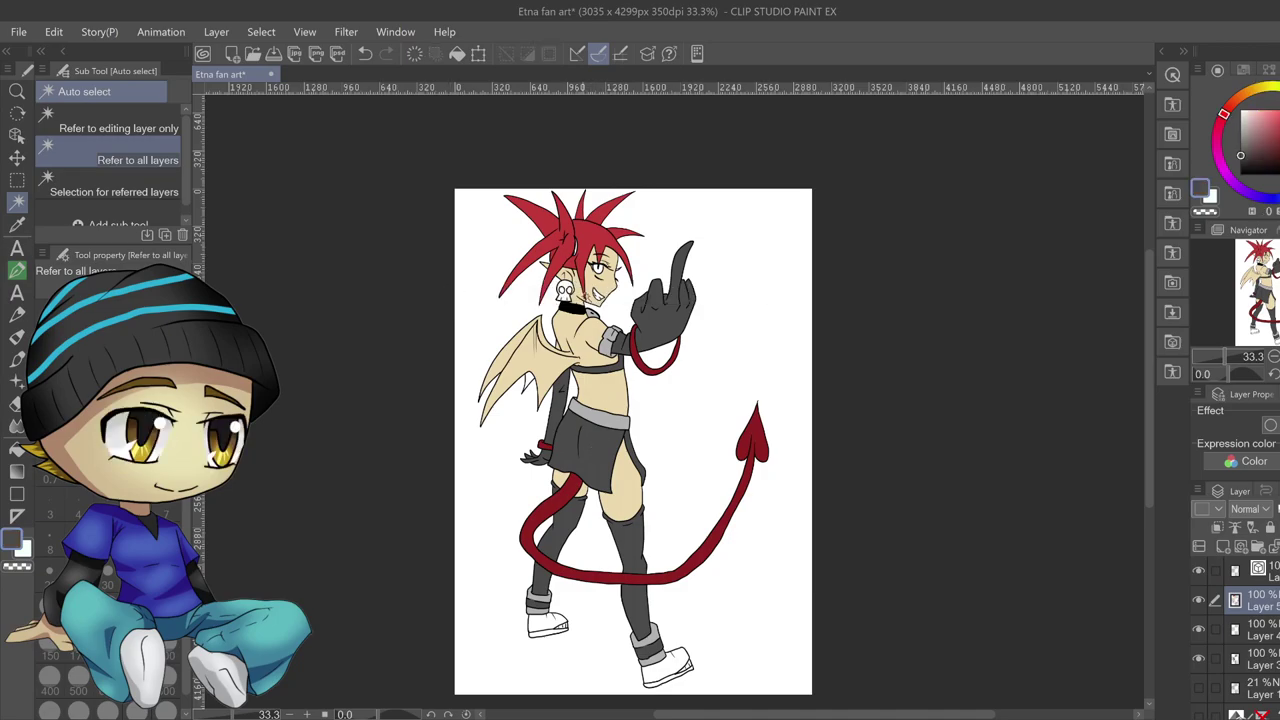
pyautogui.click(576, 250)
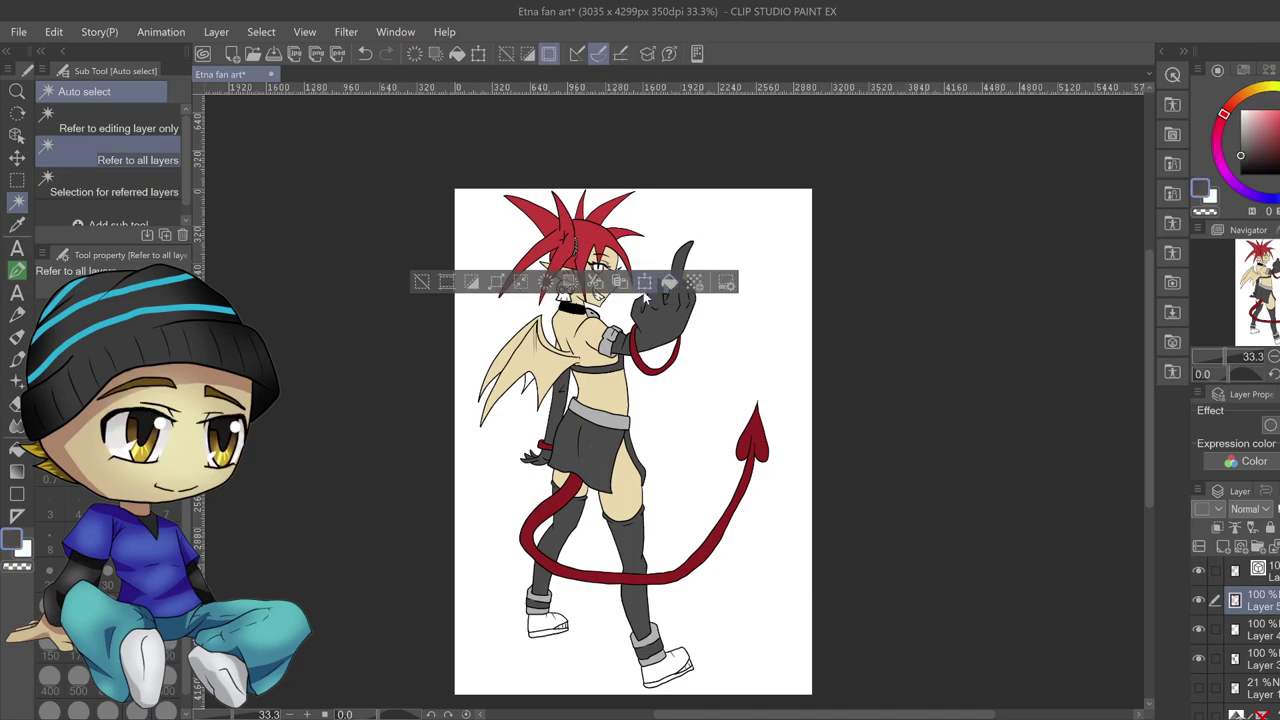
pyautogui.click(422, 283)
# Sample the dark red from the tail and close the open line gaps at the wing's base with the Ink pen
pyautogui.keyDown('alt'); pyautogui.click(565, 494); pyautogui.keyUp('alt')
pyautogui.scroll(1, 572, 356)
pyautogui.scroll(1, 572, 356)
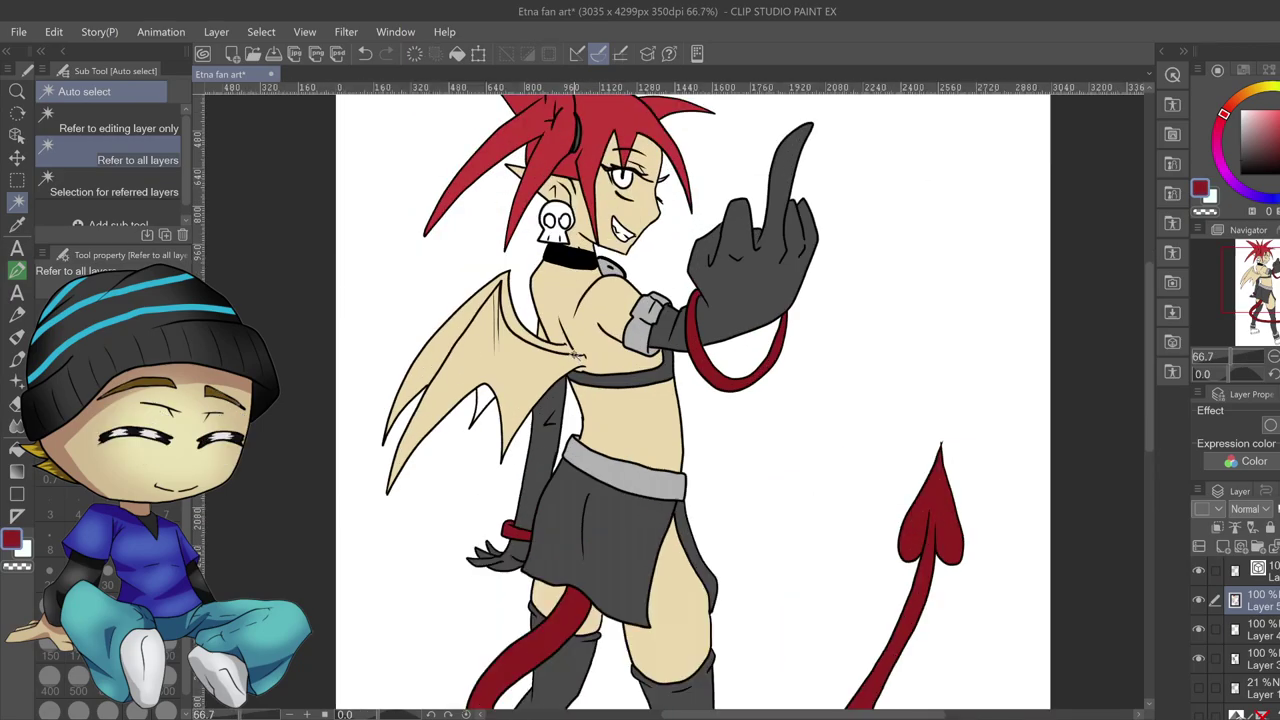
pyautogui.click(18, 271)
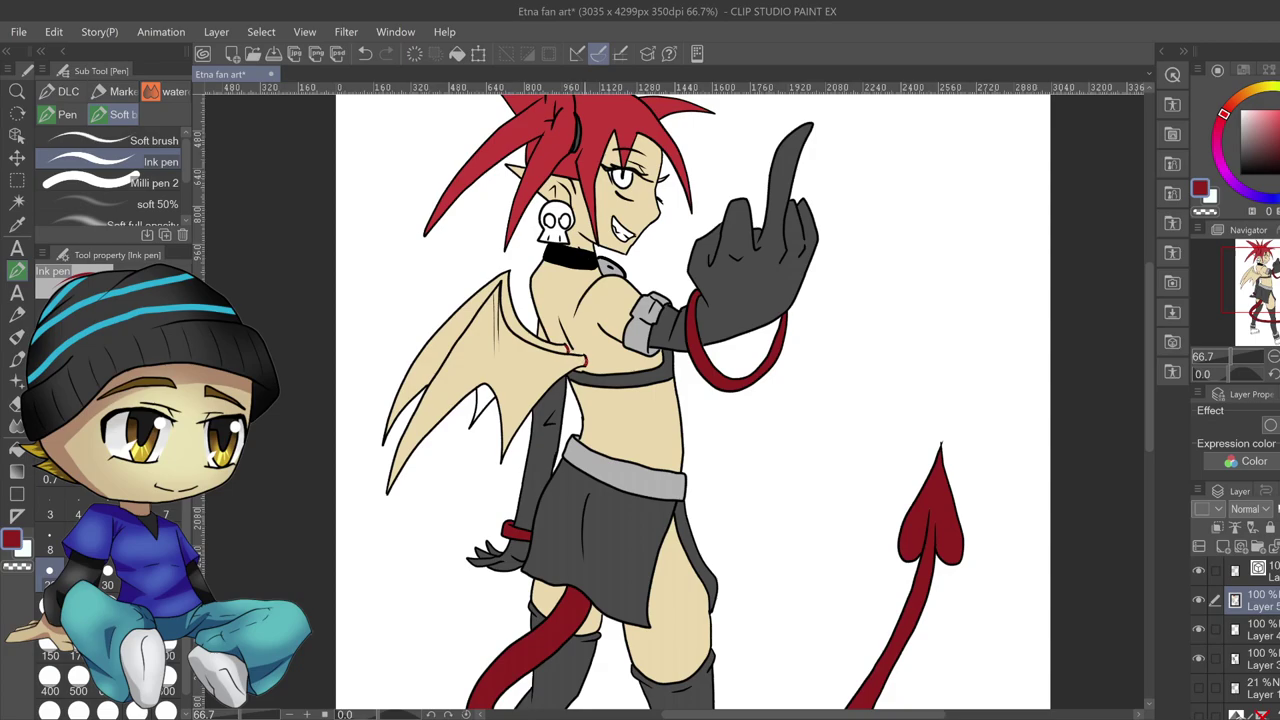
# Select both sections of the wing, fill them dark red, and clear the selection
pyautogui.click(17, 201)
pyautogui.click(543, 376)
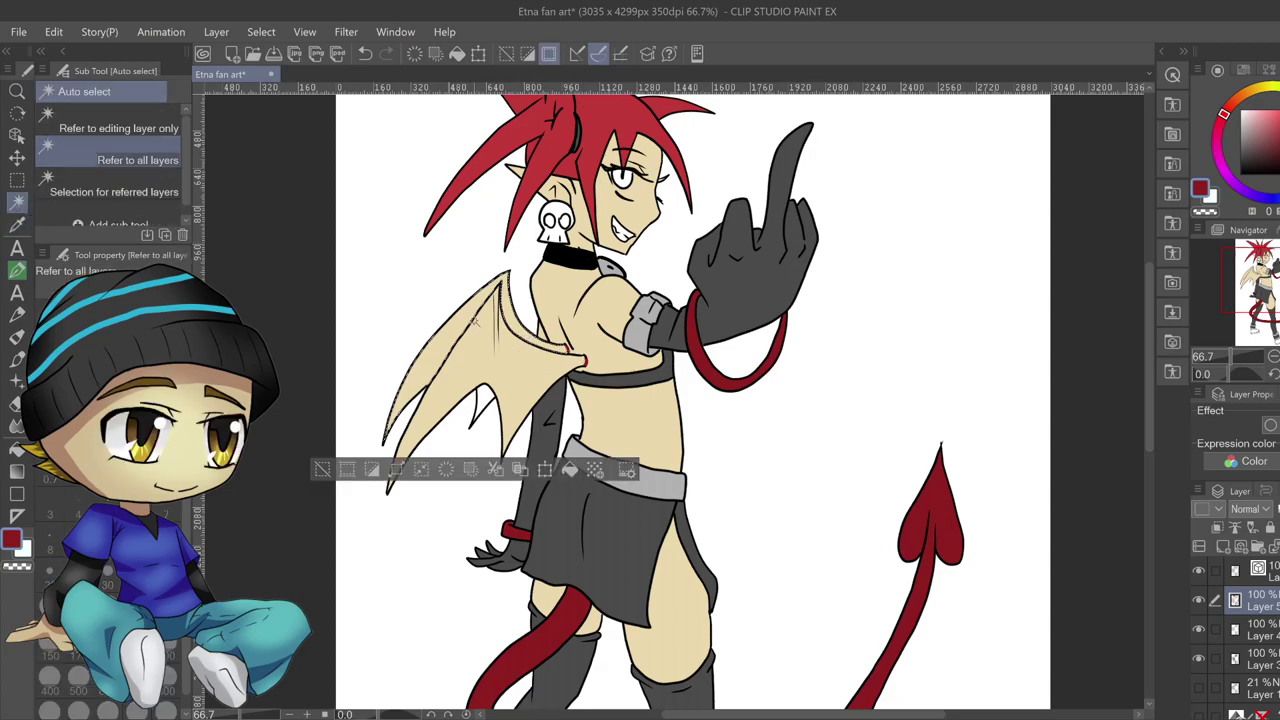
pyautogui.keyDown('shift'); pyautogui.click(483, 355); pyautogui.keyUp('shift')
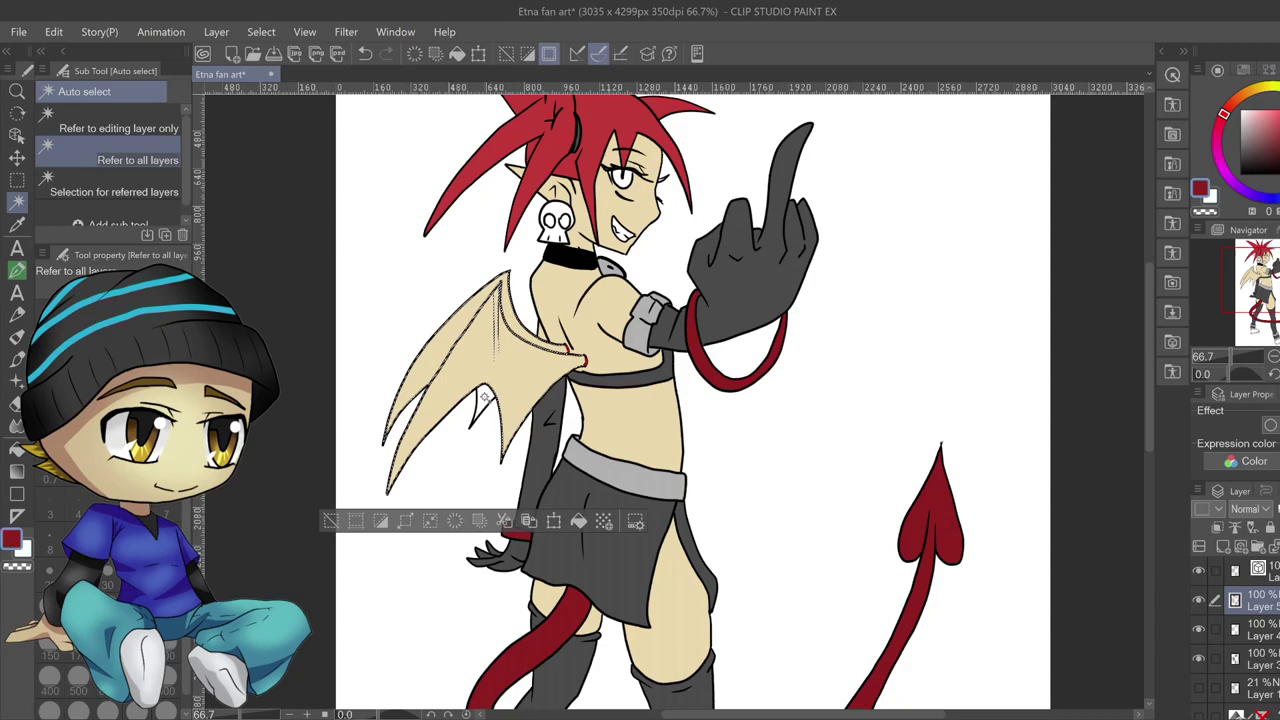
pyautogui.click(579, 521)
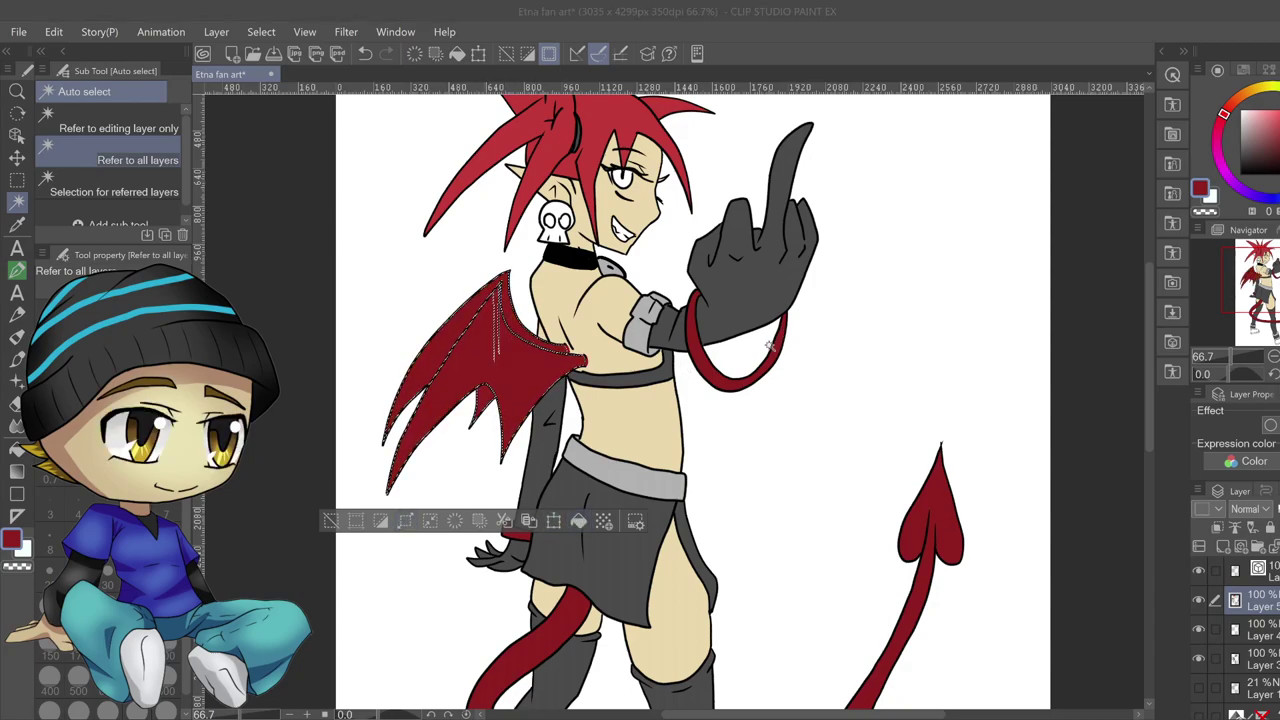
pyautogui.click(331, 521)
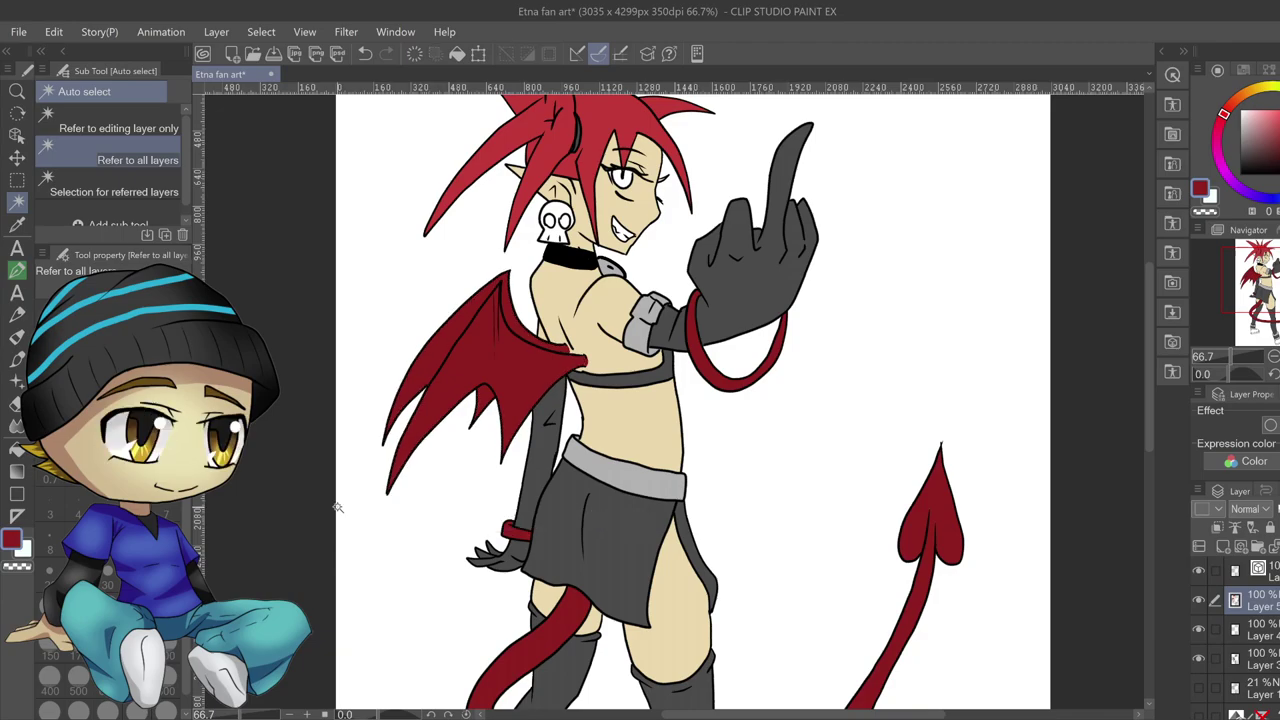
# Choose a light gray, select both shoes and the skull earring, and fill them with it
pyautogui.scroll(-2, 337, 507)
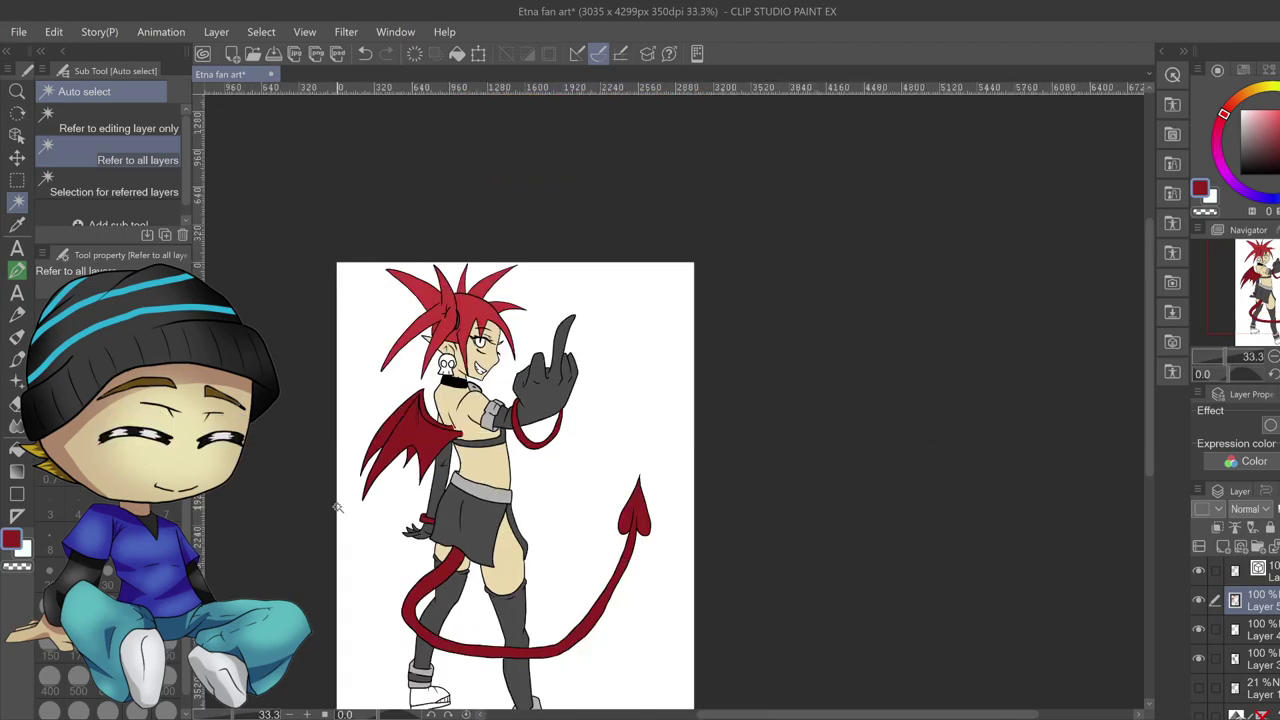
pyautogui.moveTo(1148, 335); pyautogui.dragTo(1150, 368)
pyautogui.click(1243, 130)
pyautogui.moveTo(1245, 125); pyautogui.dragTo(1240, 121)
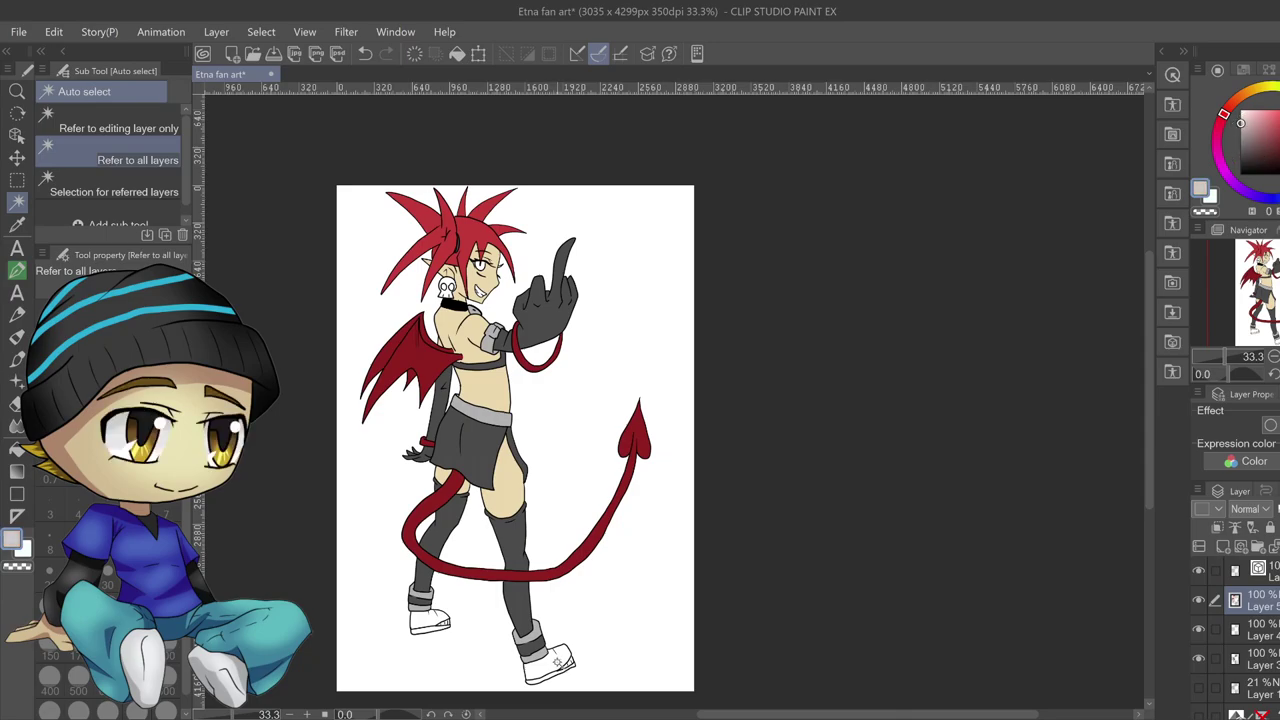
pyautogui.click(558, 660)
pyautogui.keyDown('shift'); pyautogui.click(428, 622); pyautogui.keyUp('shift')
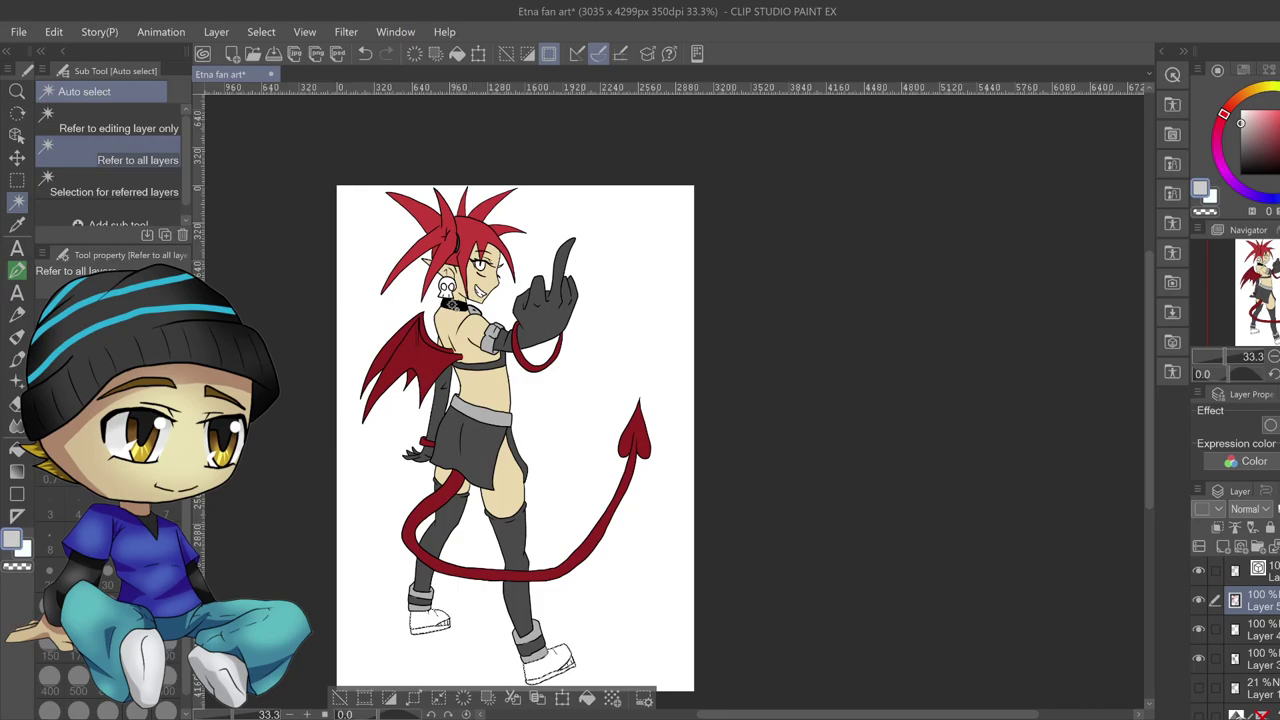
pyautogui.click(590, 706)
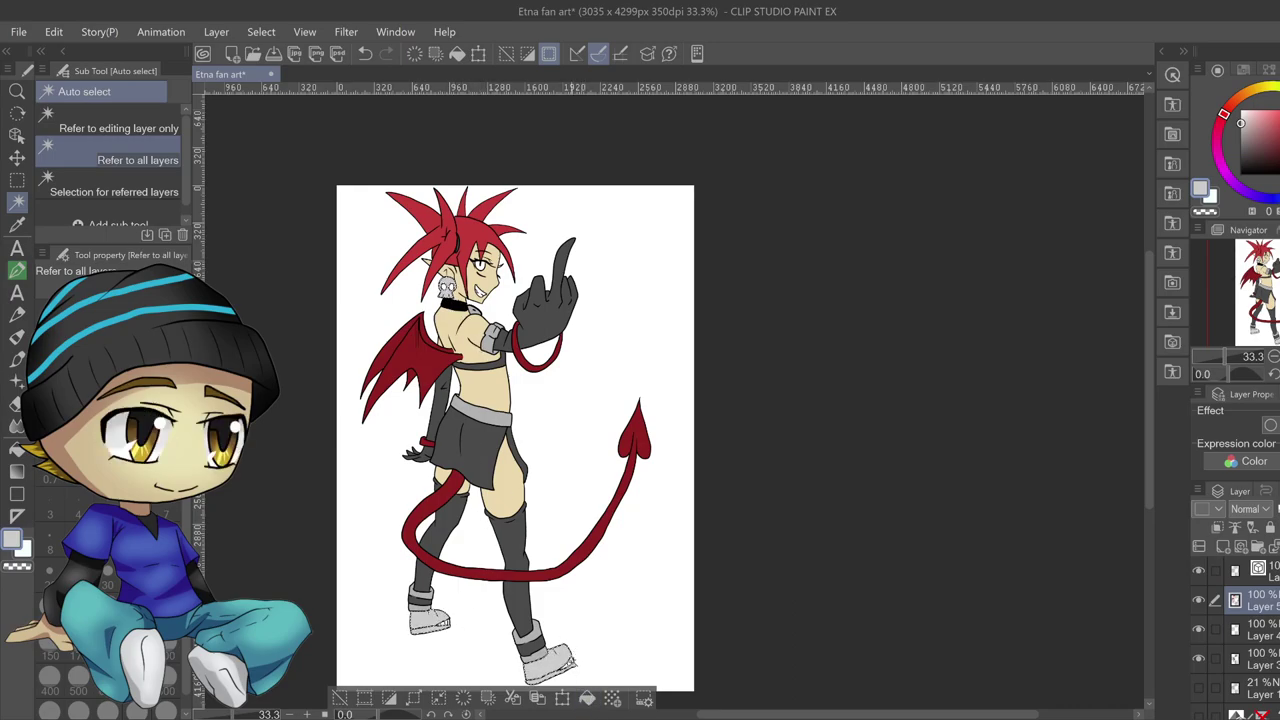
# Add the small toe details of both shoes to the selection, fill them light gray, and clear the selection
pyautogui.click(572, 663)
pyautogui.keyDown('shift'); pyautogui.click(572, 663); pyautogui.keyUp('shift')
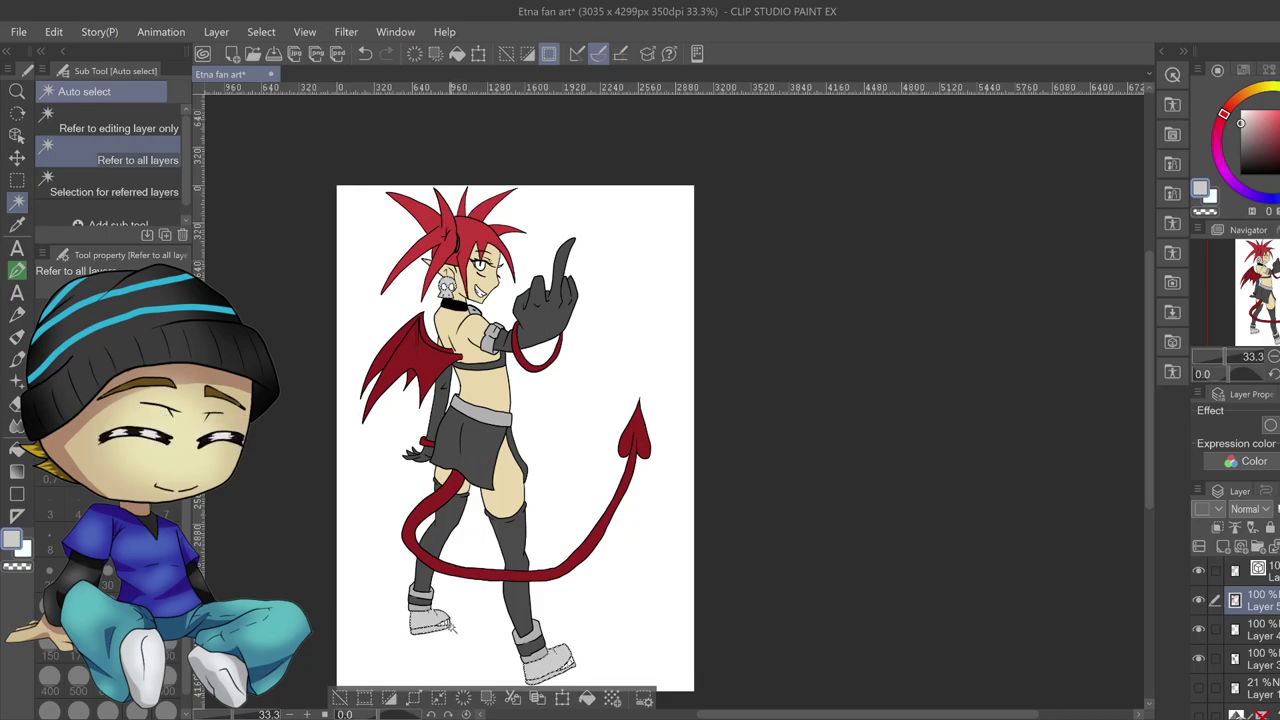
pyautogui.scroll(2, 452, 635)
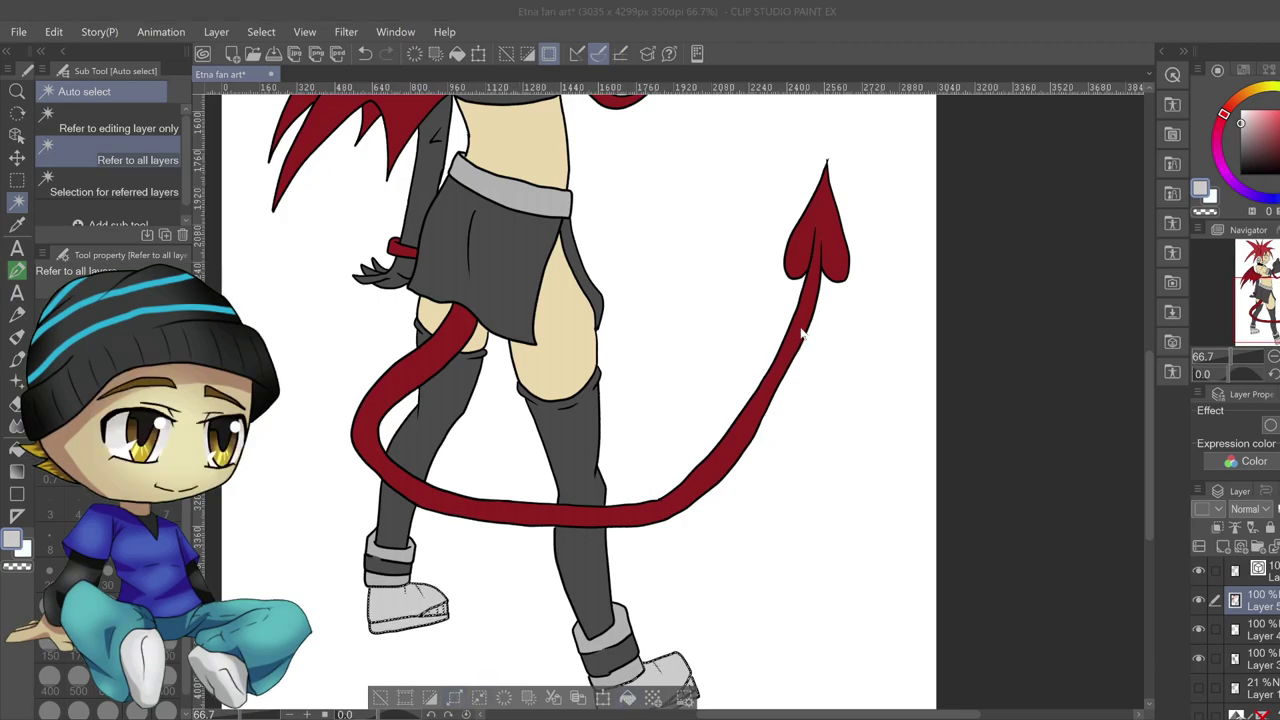
pyautogui.scroll(-2, 632, 695)
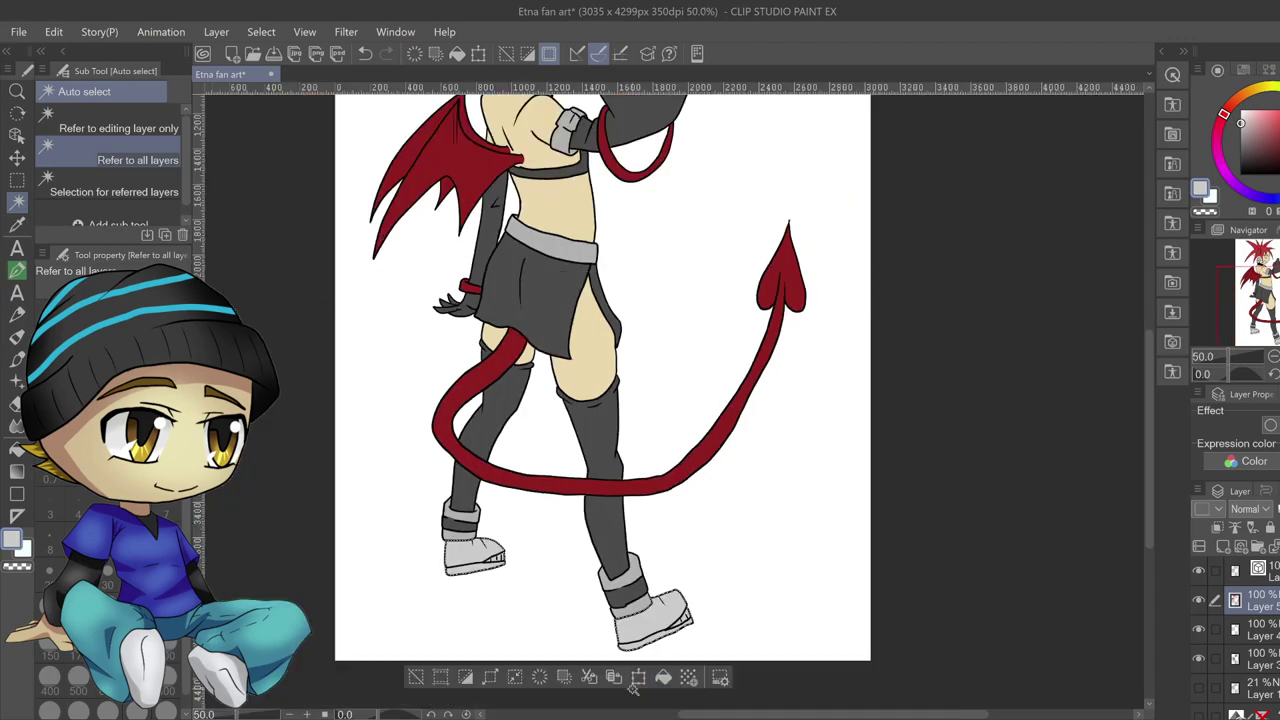
pyautogui.scroll(3, 1144, 347)
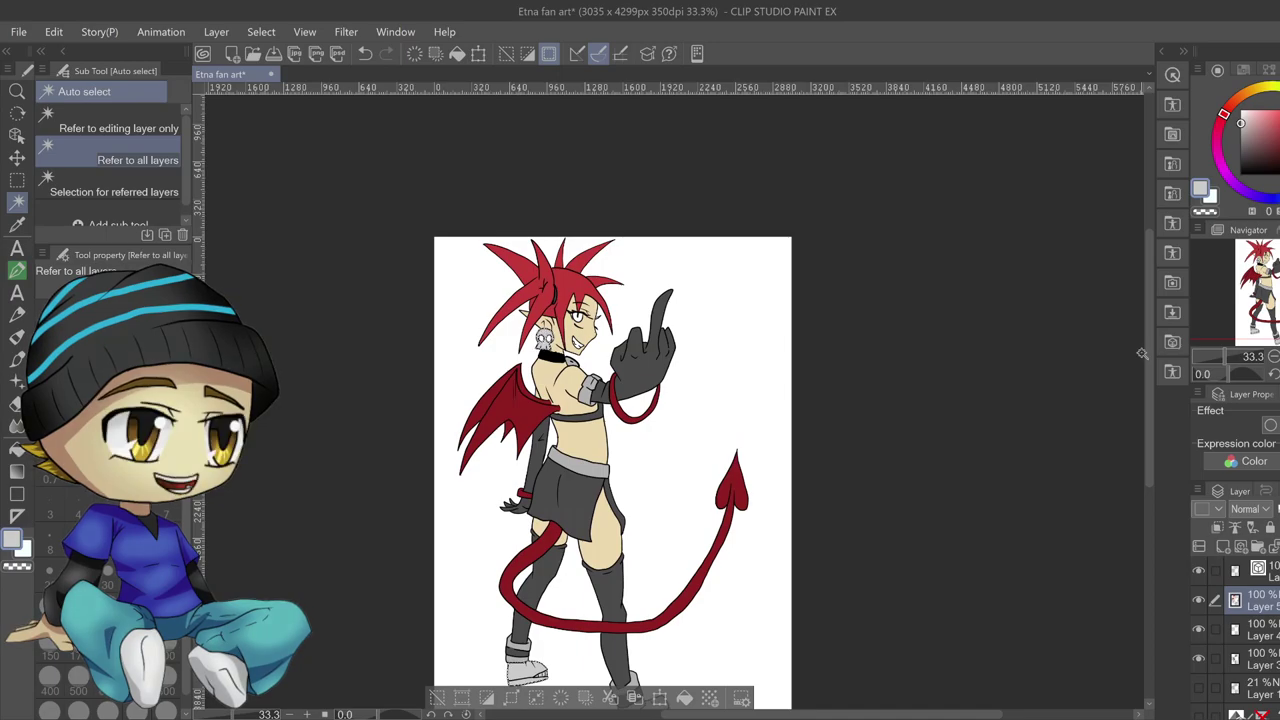
pyautogui.scroll(-1, 1149, 383)
pyautogui.moveTo(1150, 384); pyautogui.dragTo(1150, 395)
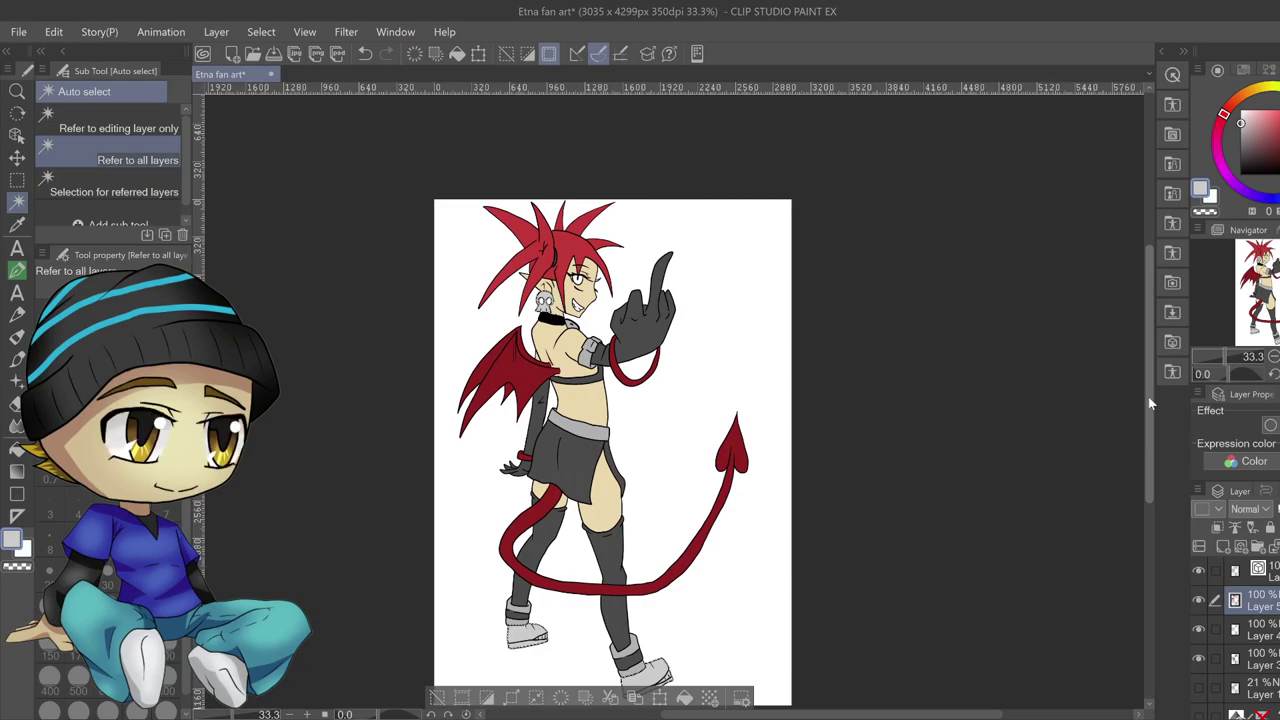
pyautogui.click(437, 697)
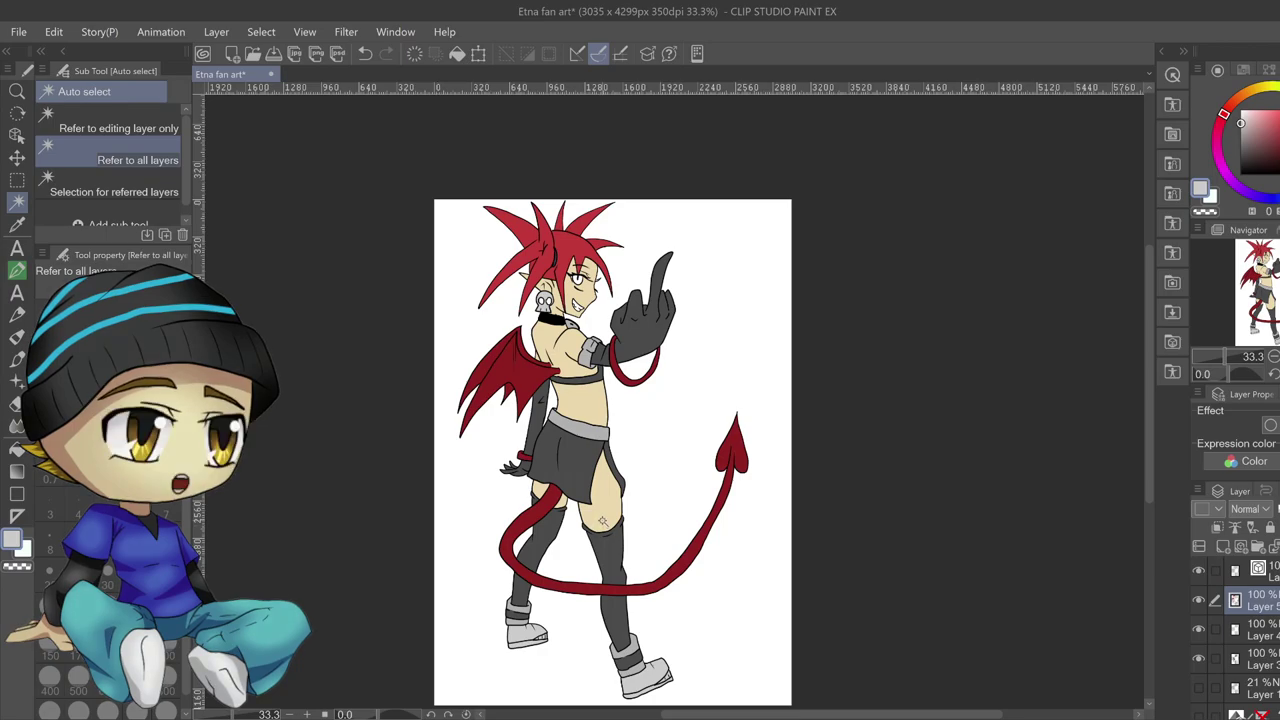
# Sample the peach skin color and briefly hide and show each flat color layer to check what it contains
pyautogui.keyDown('alt'); pyautogui.click(603, 518); pyautogui.keyUp('alt')
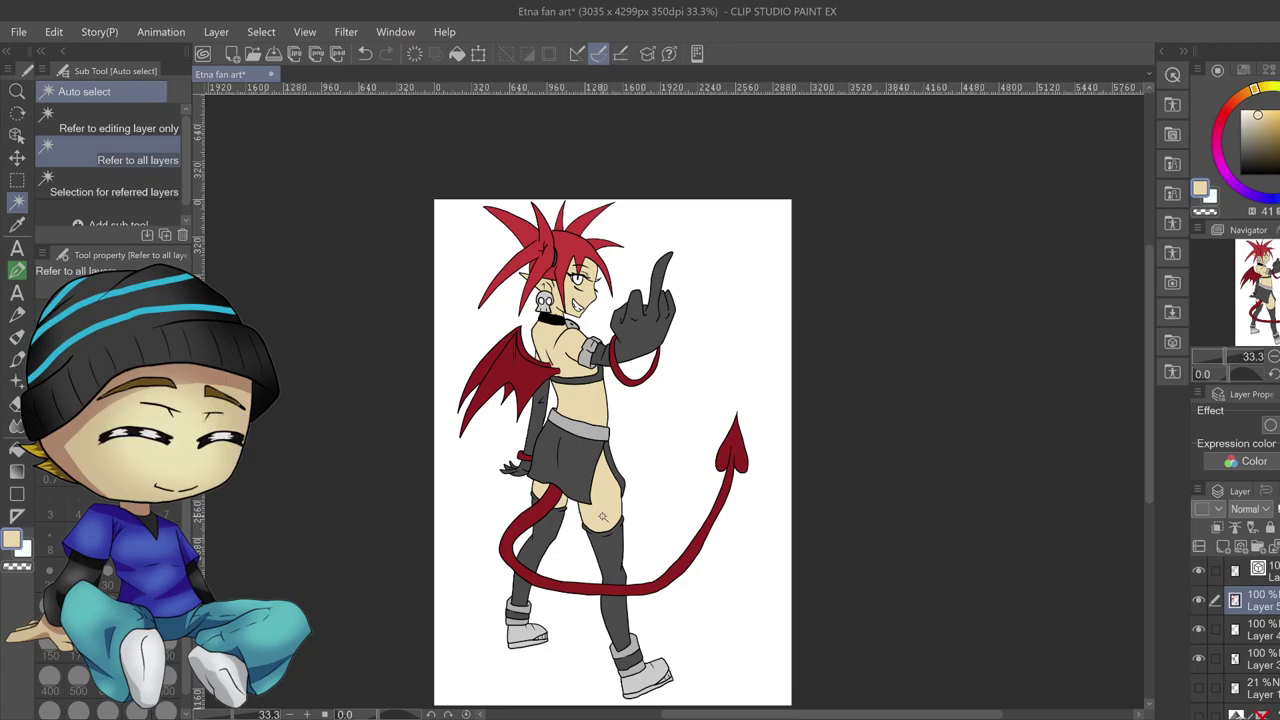
pyautogui.click(1198, 659)
pyautogui.click(1198, 659)
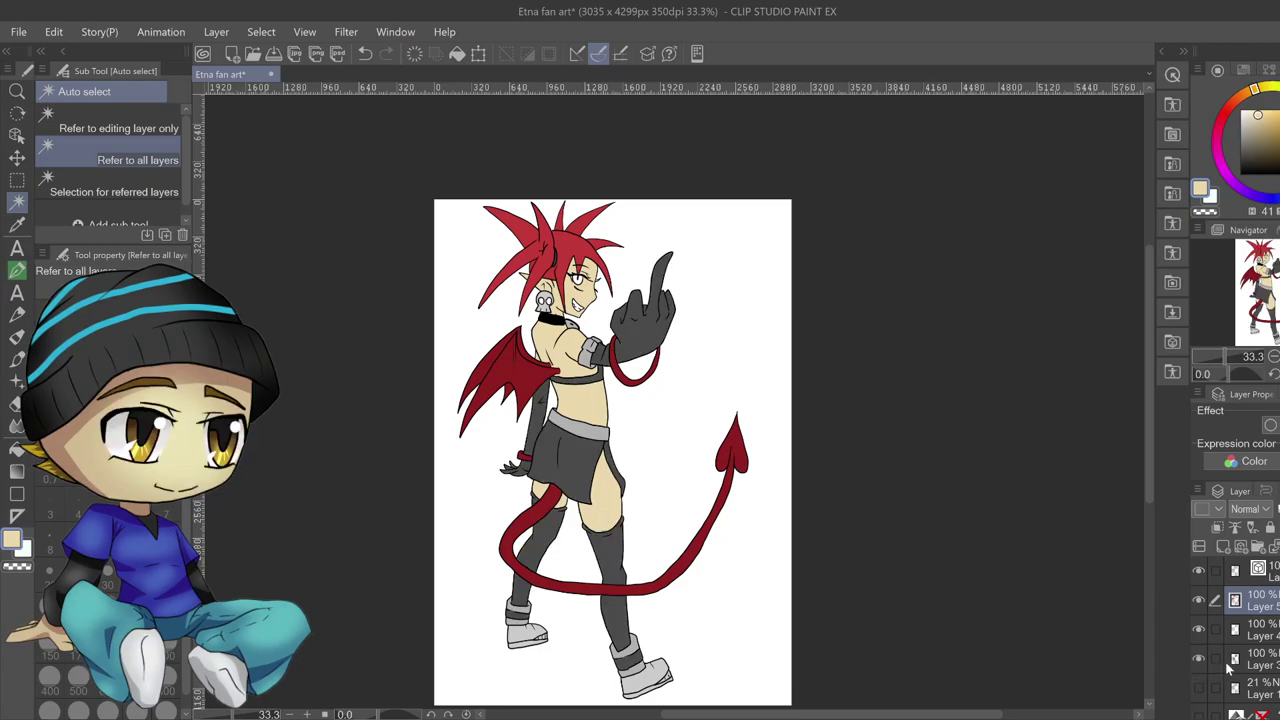
pyautogui.click(1198, 629)
pyautogui.click(1198, 629)
pyautogui.click(1198, 600)
pyautogui.click(1200, 600)
# Shift the skin color to a darker tan and outline shadow shapes on the waist and front thigh with the Ink pen
pyautogui.moveTo(1258, 118); pyautogui.dragTo(1262, 124)
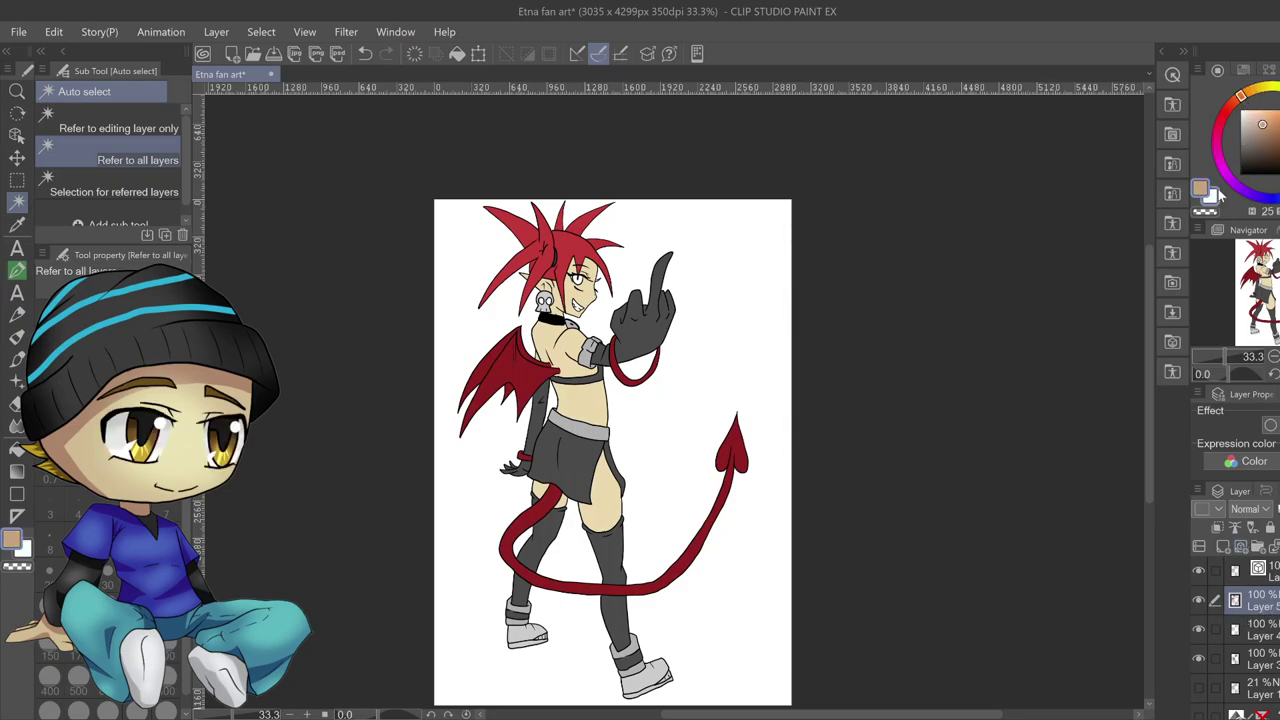
pyautogui.click(17, 270)
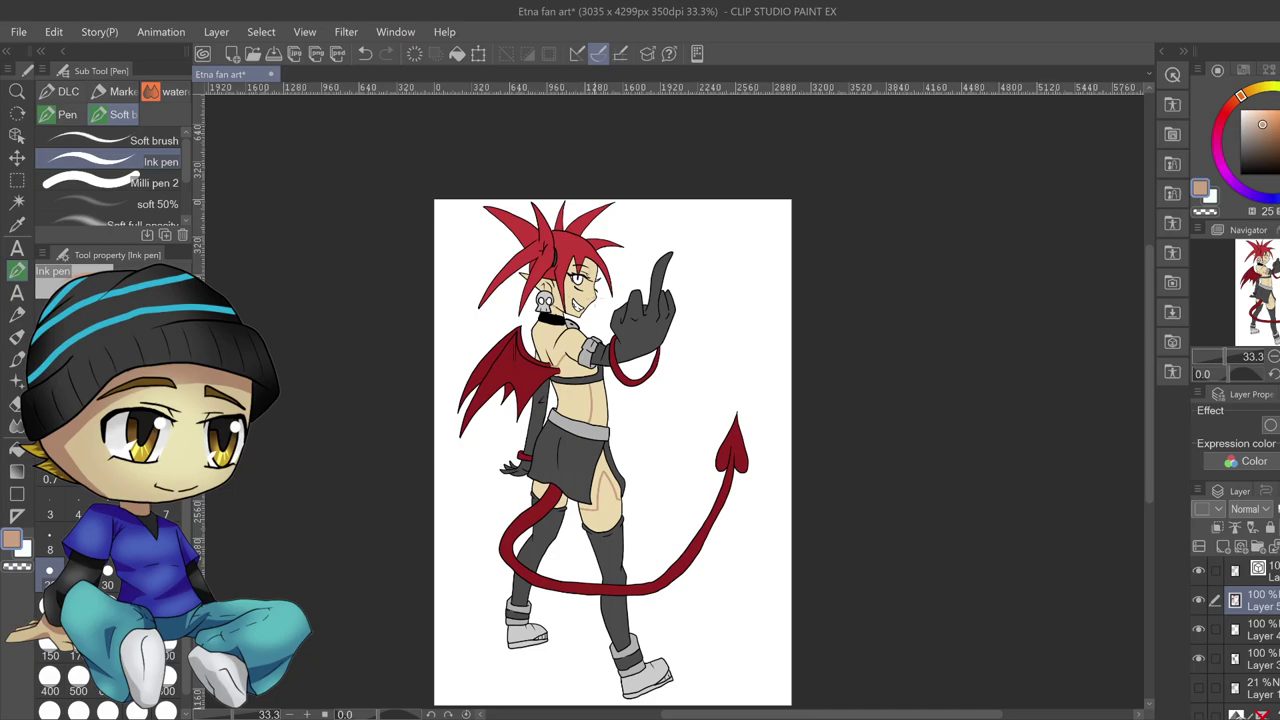
# Auto-select the outlined shadow areas on the torso and both thighs, fill them with the darker tan, and clear the selection
pyautogui.click(21, 202)
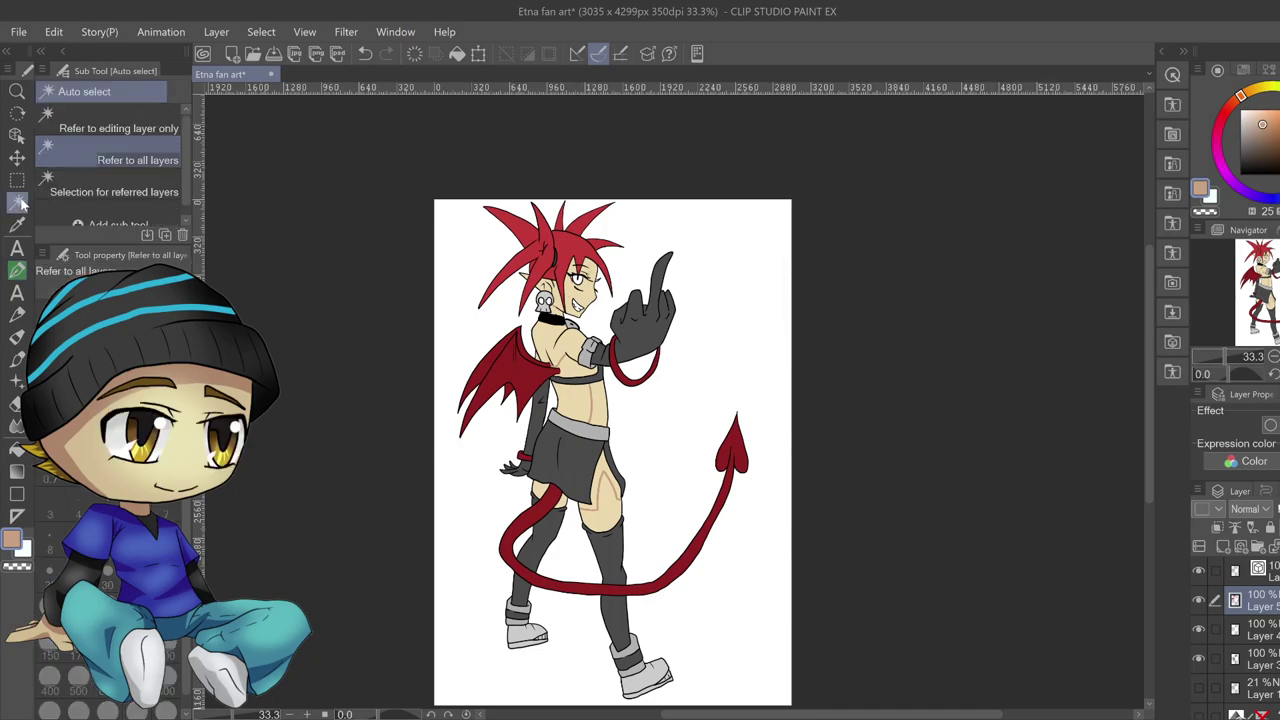
pyautogui.click(562, 502)
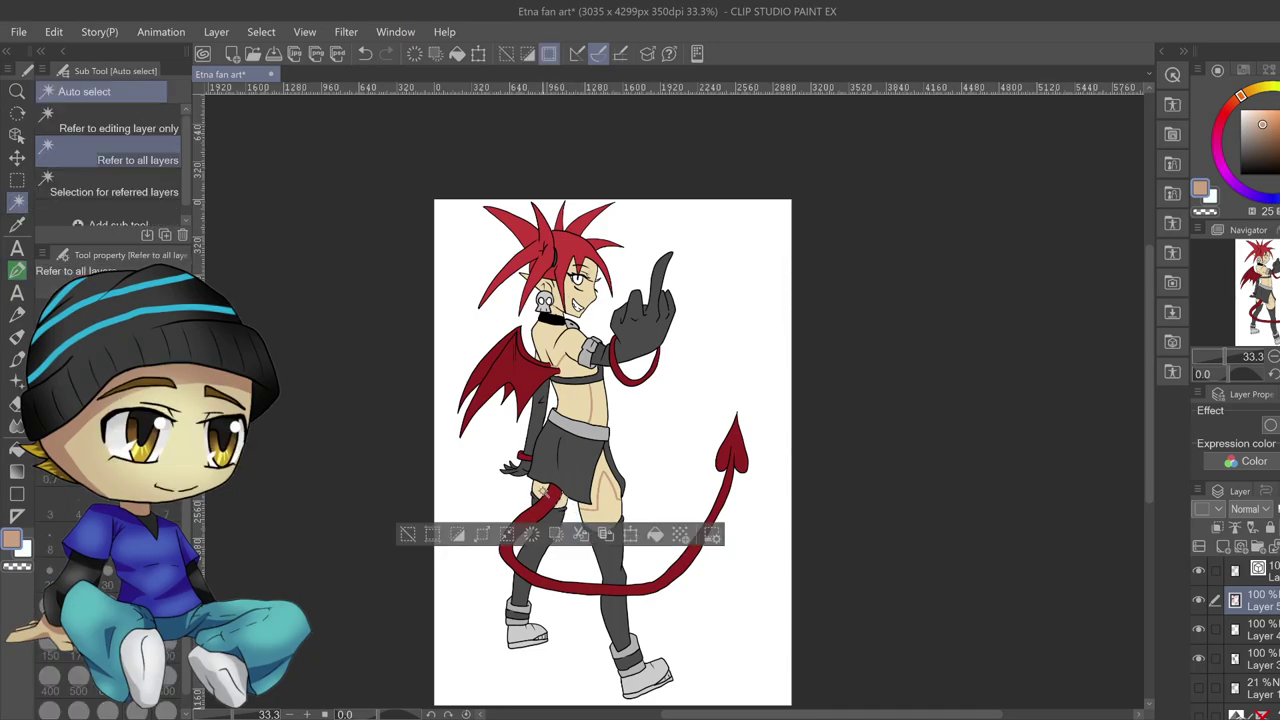
pyautogui.keyDown('shift'); pyautogui.click(543, 494); pyautogui.keyUp('shift')
pyautogui.keyDown('shift'); pyautogui.click(610, 514); pyautogui.keyUp('shift')
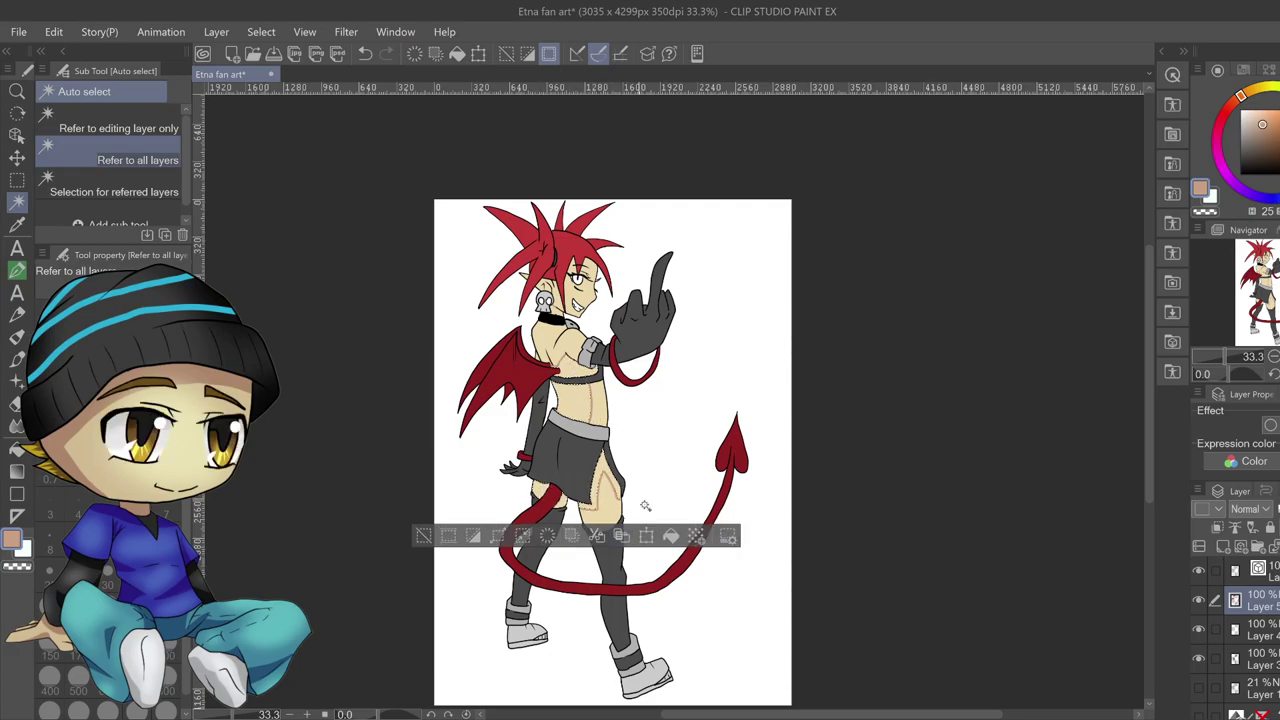
pyautogui.click(671, 536)
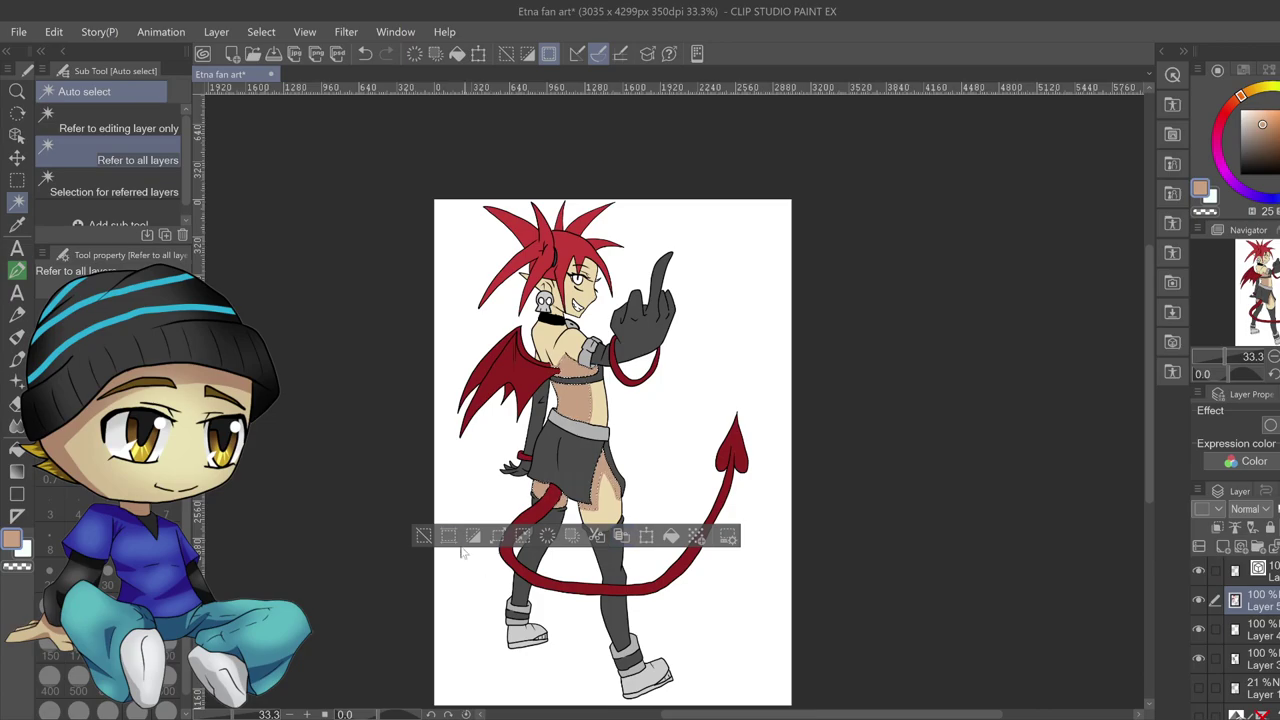
pyautogui.click(430, 537)
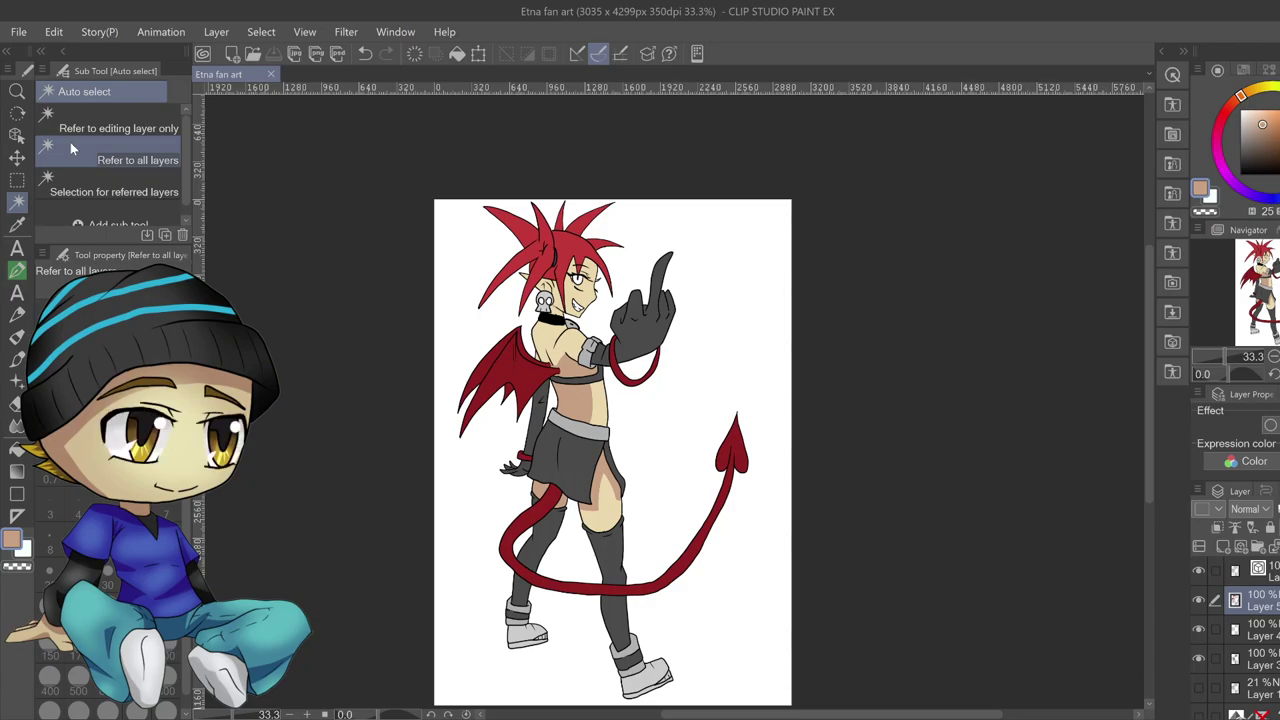
# Shade the ear and neck beneath the hair with the darker tan, trying separate skin areas with Auto select and clearing each selection
pyautogui.click(552, 315)
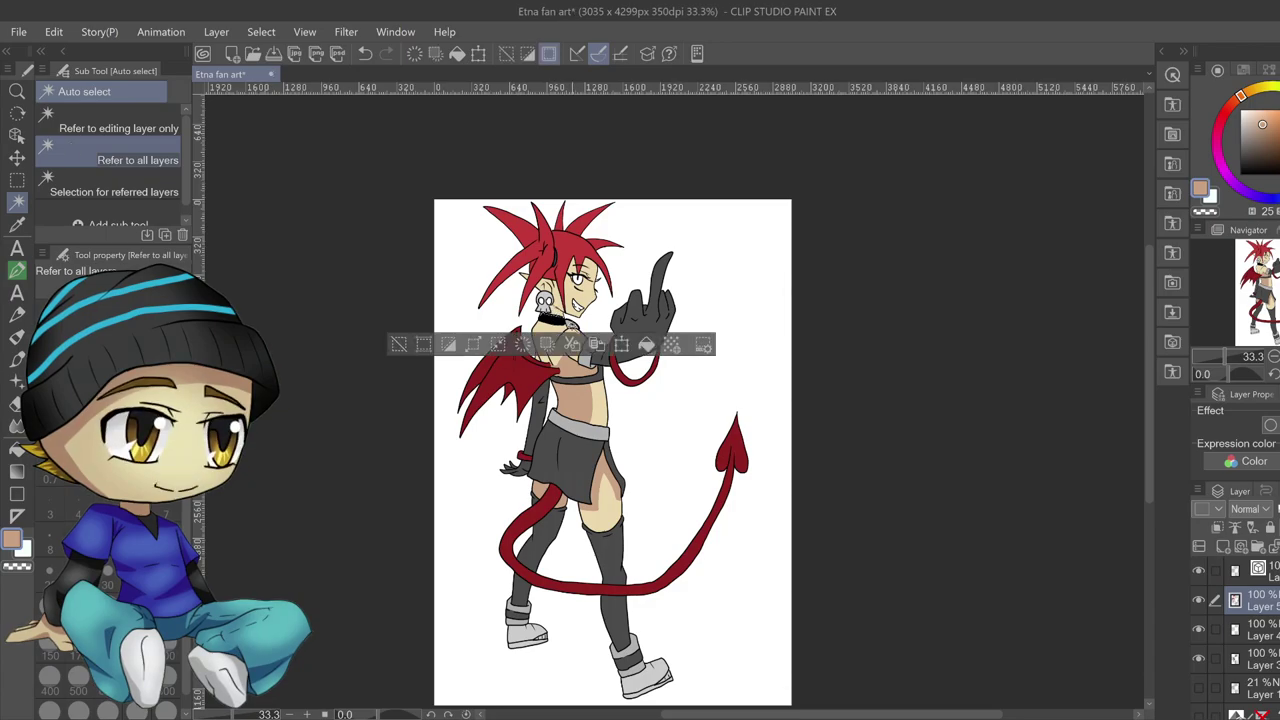
pyautogui.click(398, 344)
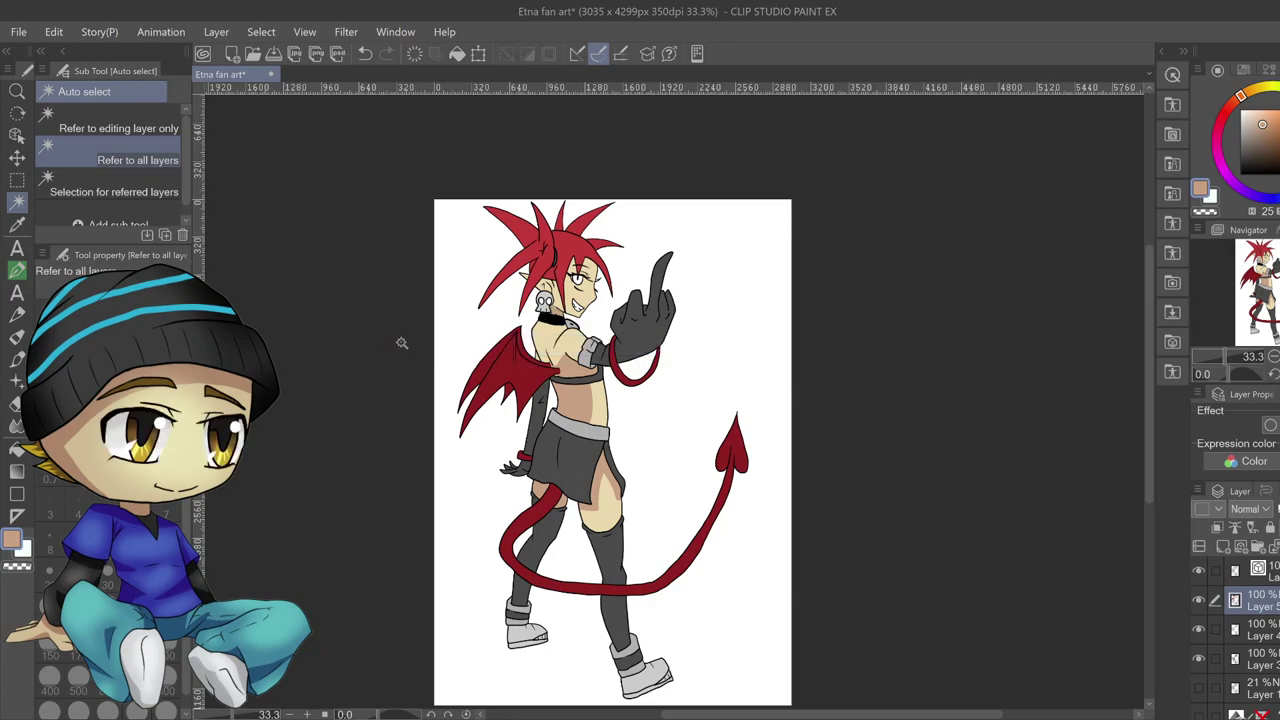
pyautogui.click(546, 292)
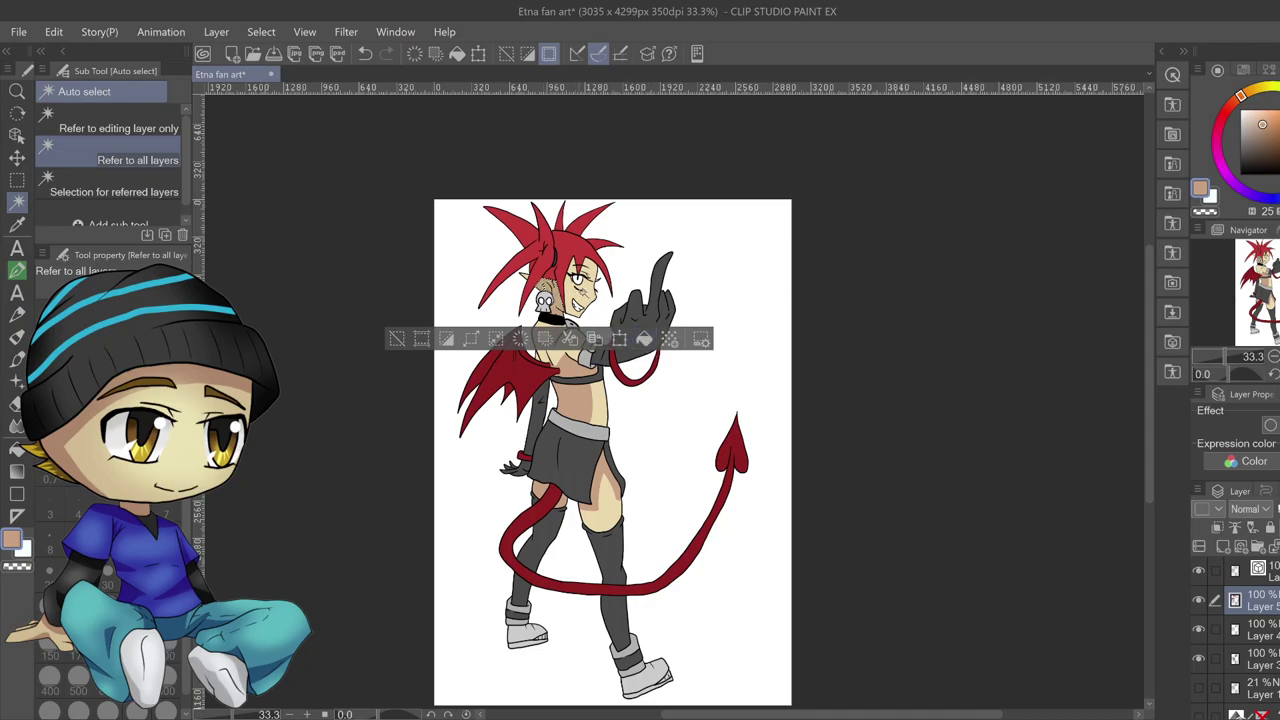
pyautogui.click(440, 337)
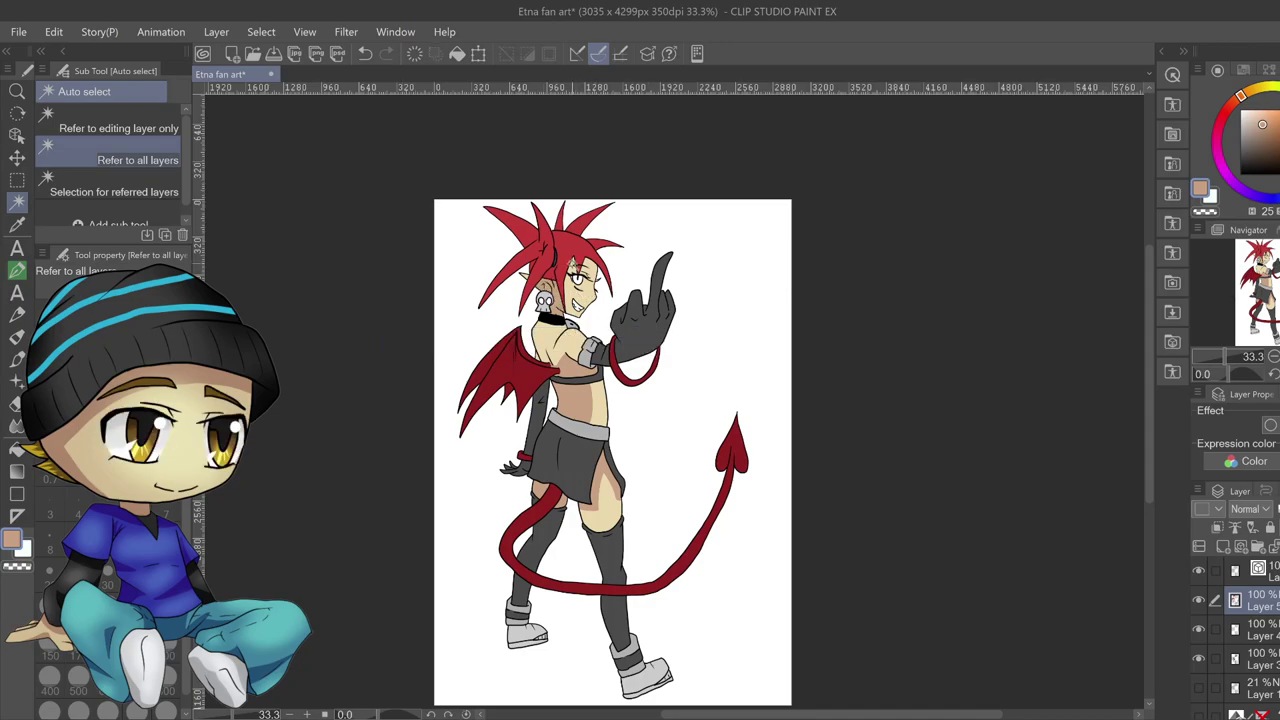
pyautogui.click(600, 305)
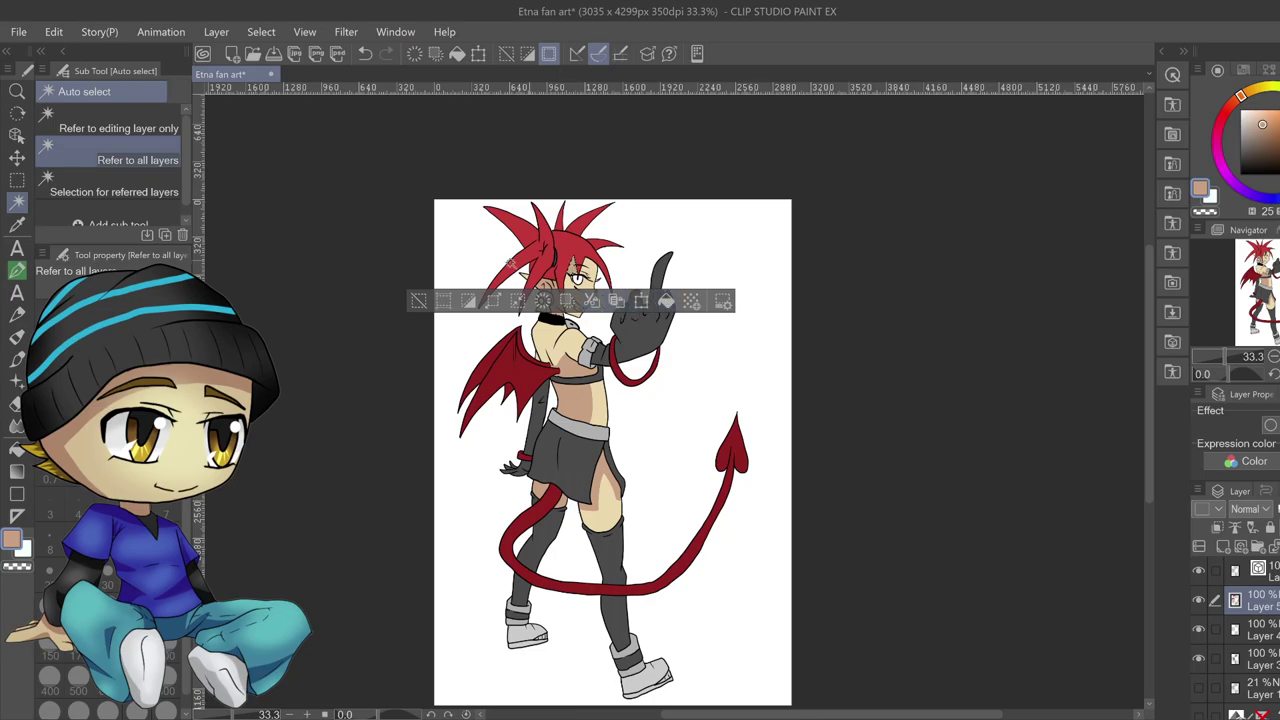
pyautogui.click(419, 300)
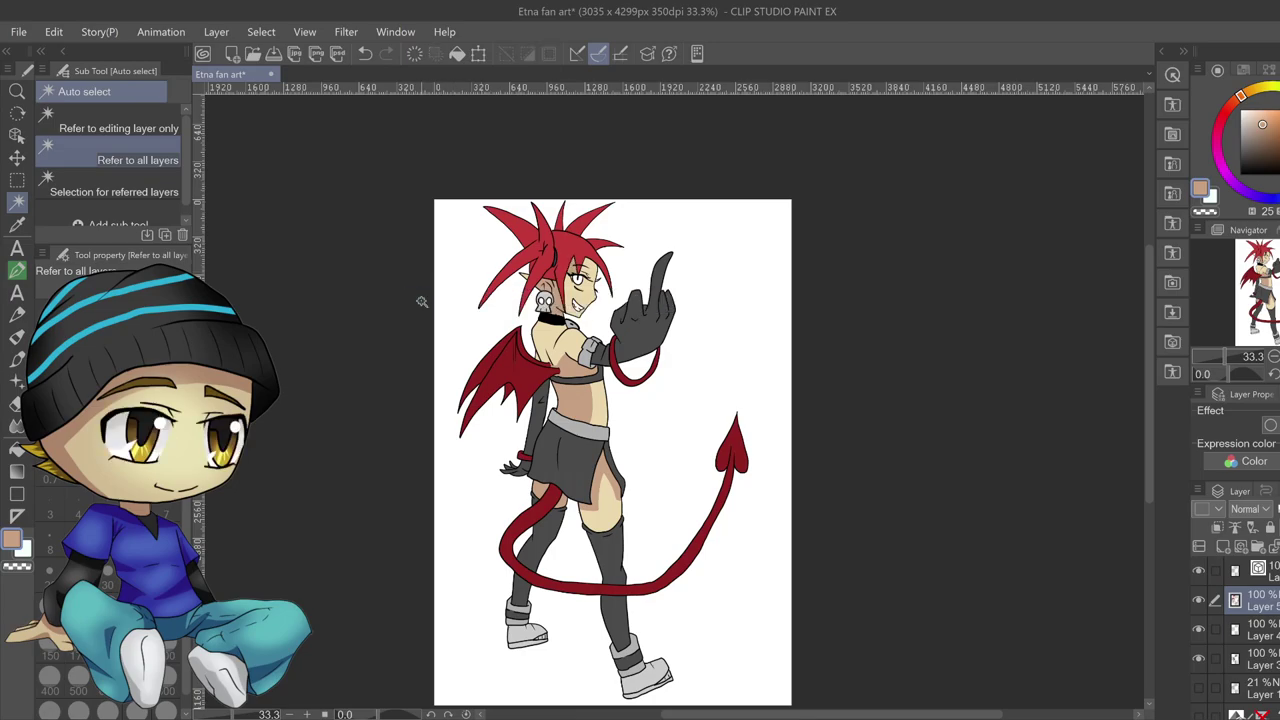
# Switch back to the Ink pen, check Layer 4 by hiding and showing it, and make it the active layer
pyautogui.click(17, 270)
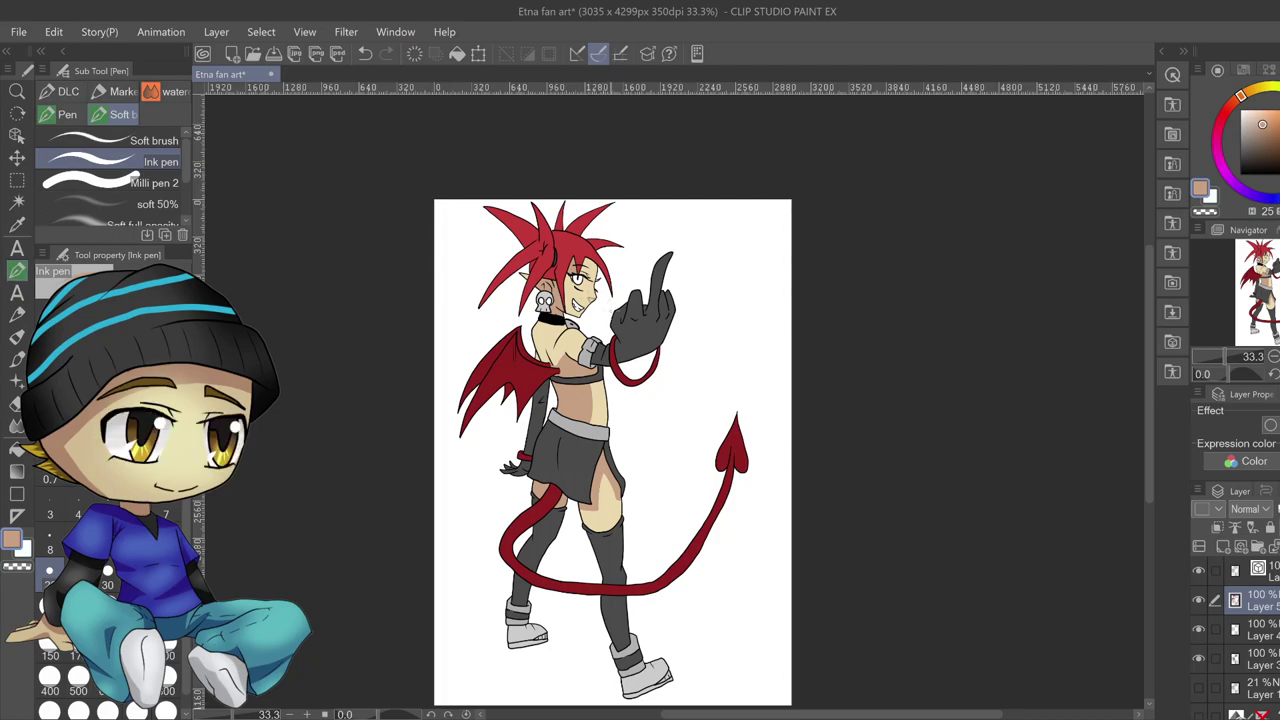
pyautogui.hotkey('ctrl', 'z')
pyautogui.hotkey('ctrl', 'y')
pyautogui.click(1198, 629)
pyautogui.click(1198, 629)
pyautogui.click(1254, 641)
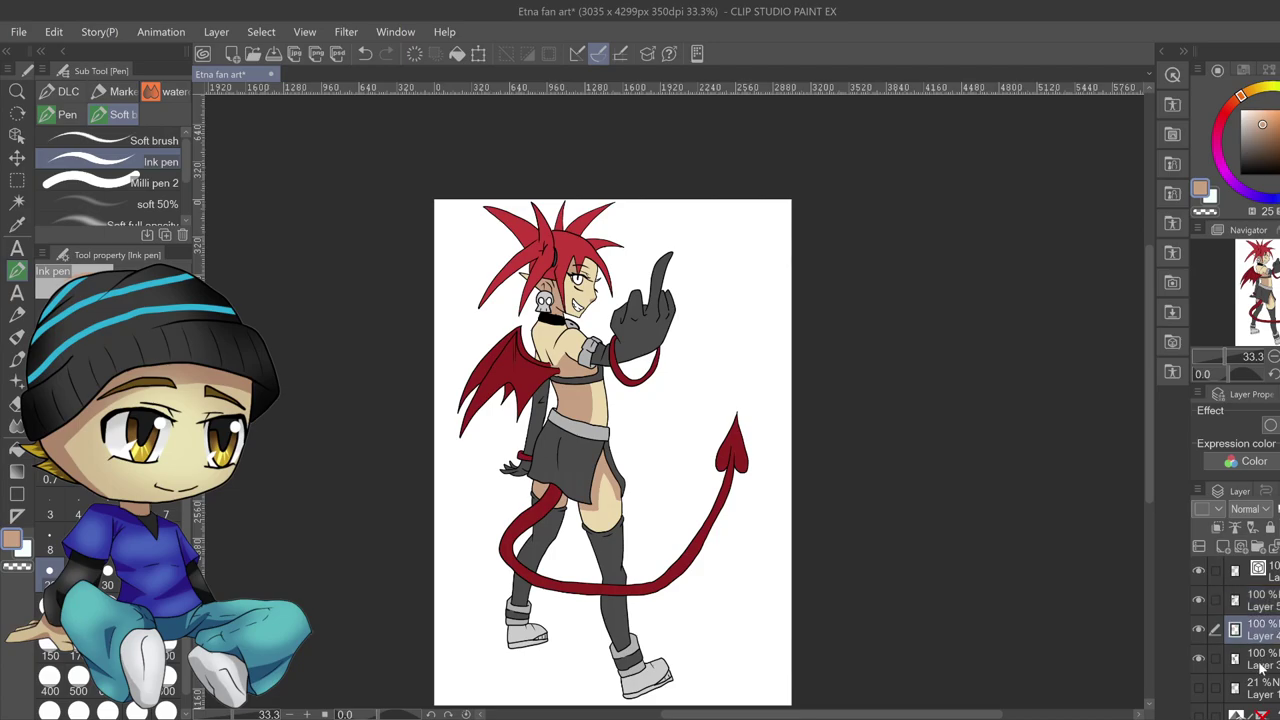
# Sample the belt's gray, then shade and highlight the armband and belt with darker and lighter grays using the Soft full opacity brush
pyautogui.keyDown('alt'); pyautogui.click(594, 432); pyautogui.keyUp('alt')
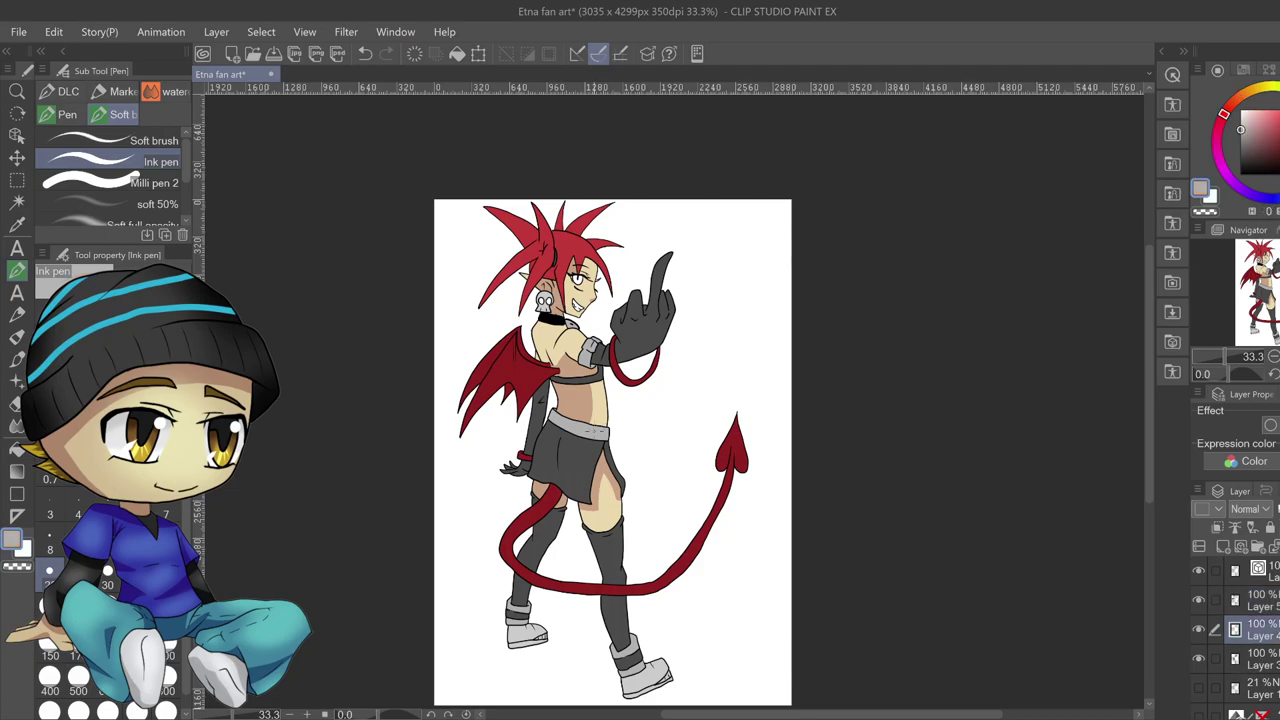
pyautogui.click(1240, 142)
pyautogui.click(142, 224)
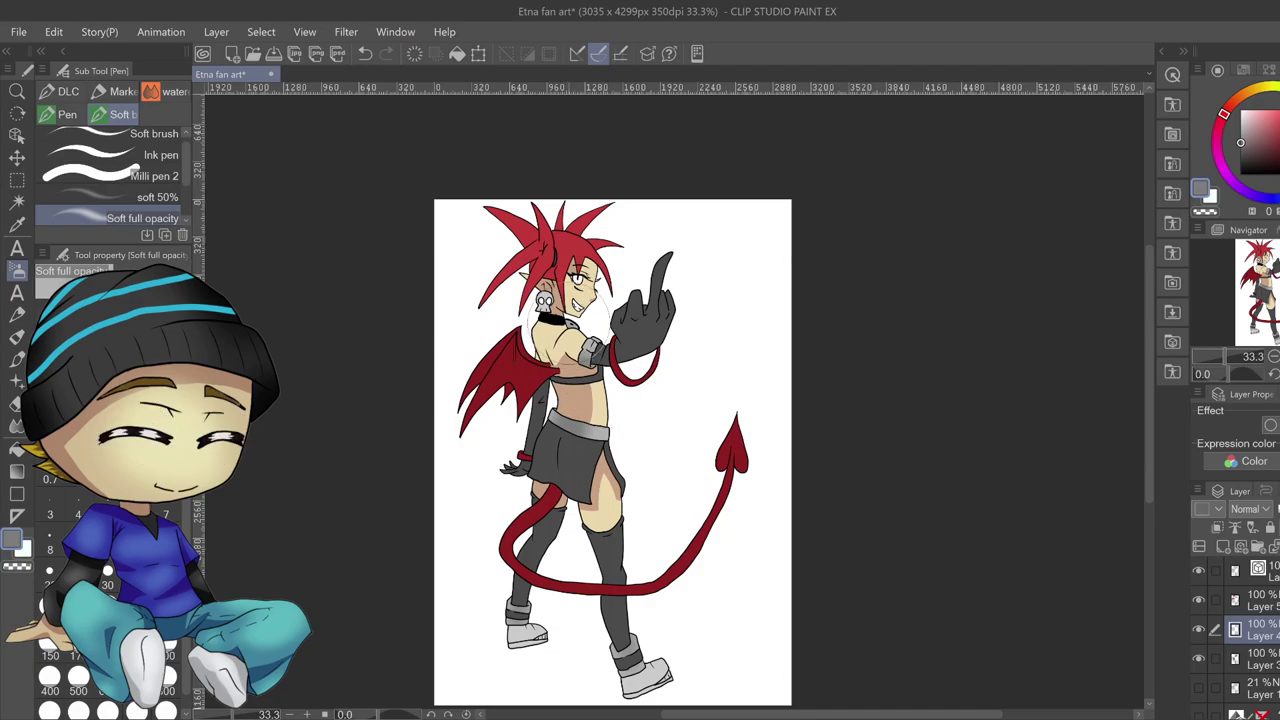
pyautogui.click(1241, 119)
pyautogui.moveTo(630, 360); pyautogui.dragTo(610, 305)
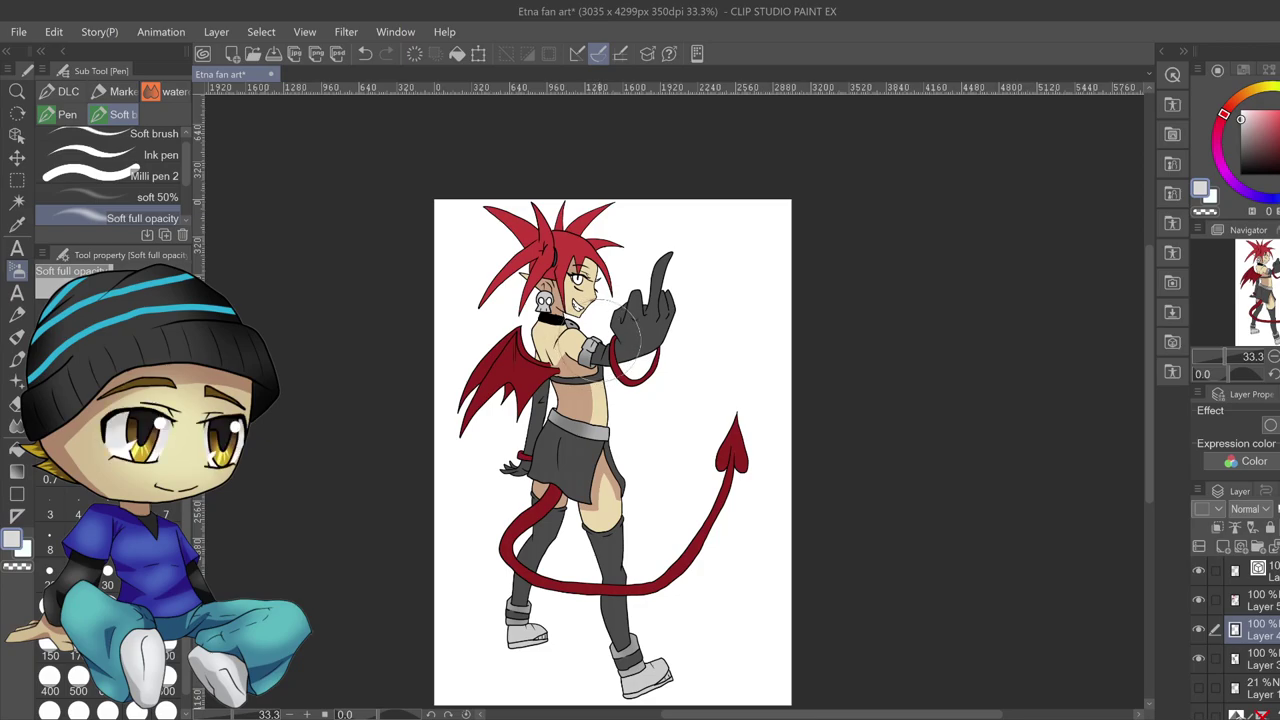
pyautogui.moveTo(617, 430); pyautogui.dragTo(606, 427)
# On Layer 3, choose a darker shade of the stocking gray and outline shadow shapes on the stockings, skirt and gloves with the Ink pen
pyautogui.click(1240, 164)
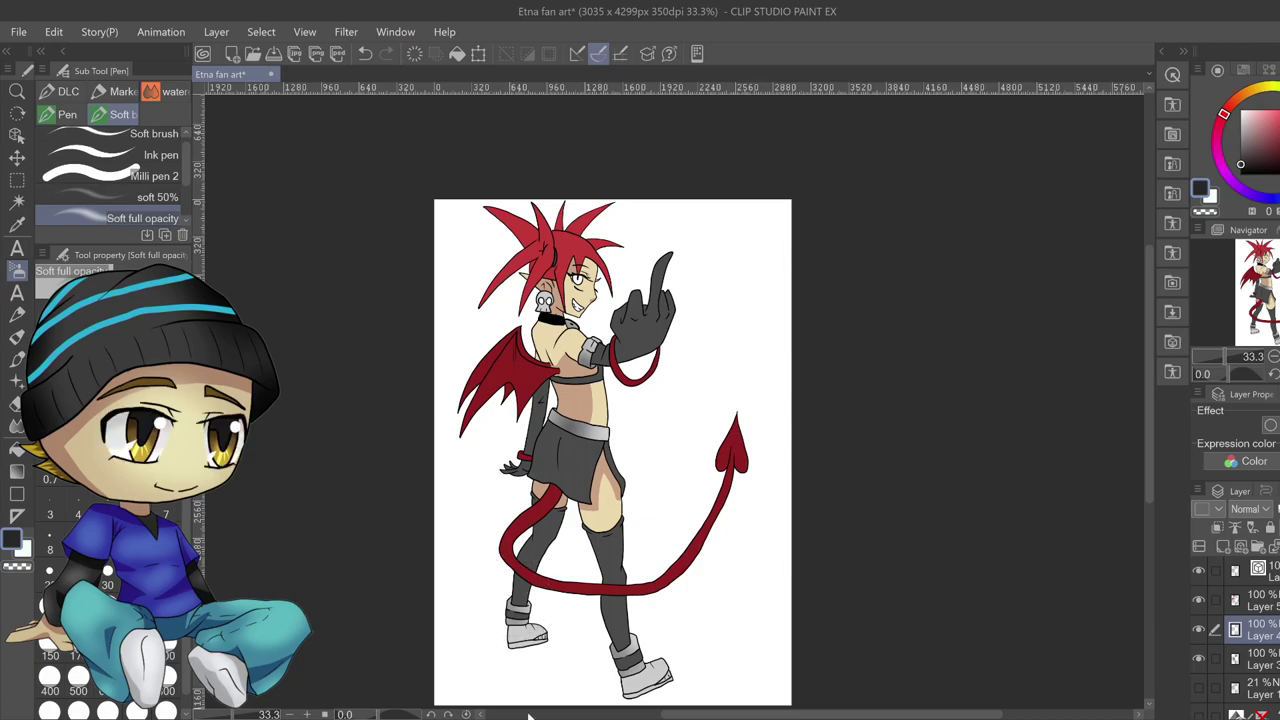
pyautogui.click(1262, 664)
pyautogui.keyDown('alt'); pyautogui.click(613, 625); pyautogui.keyUp('alt')
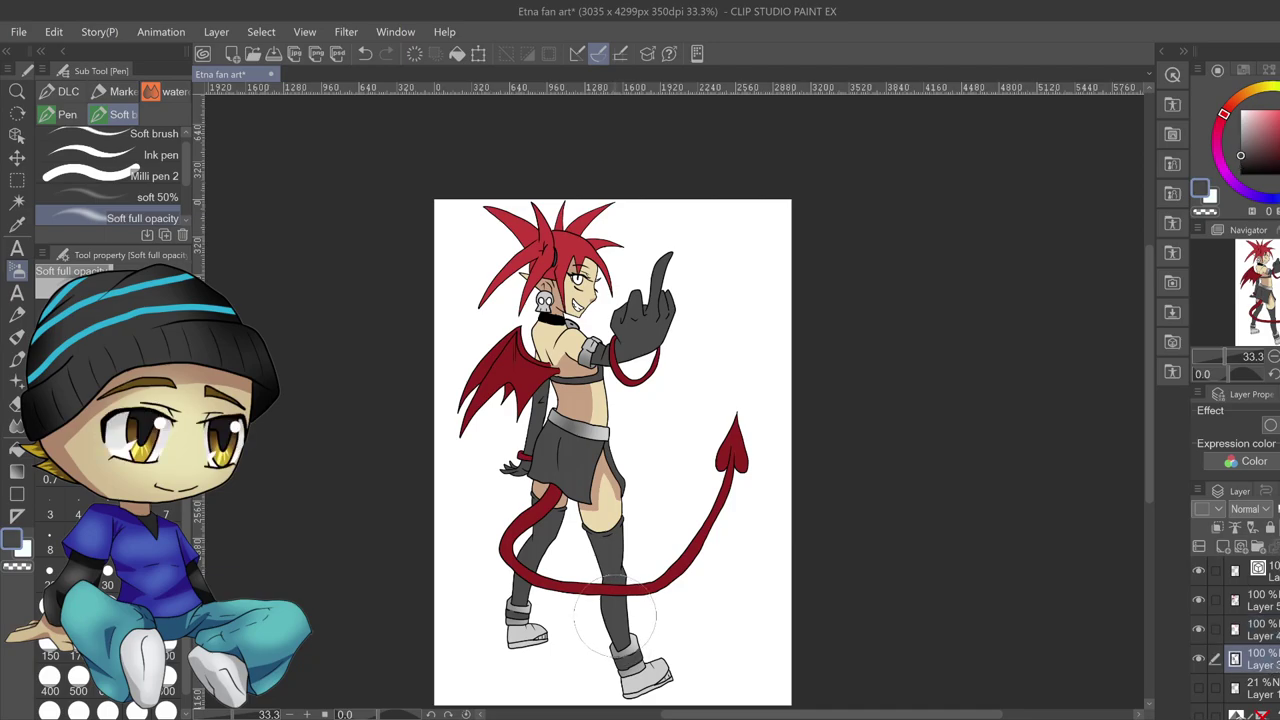
pyautogui.click(1243, 165)
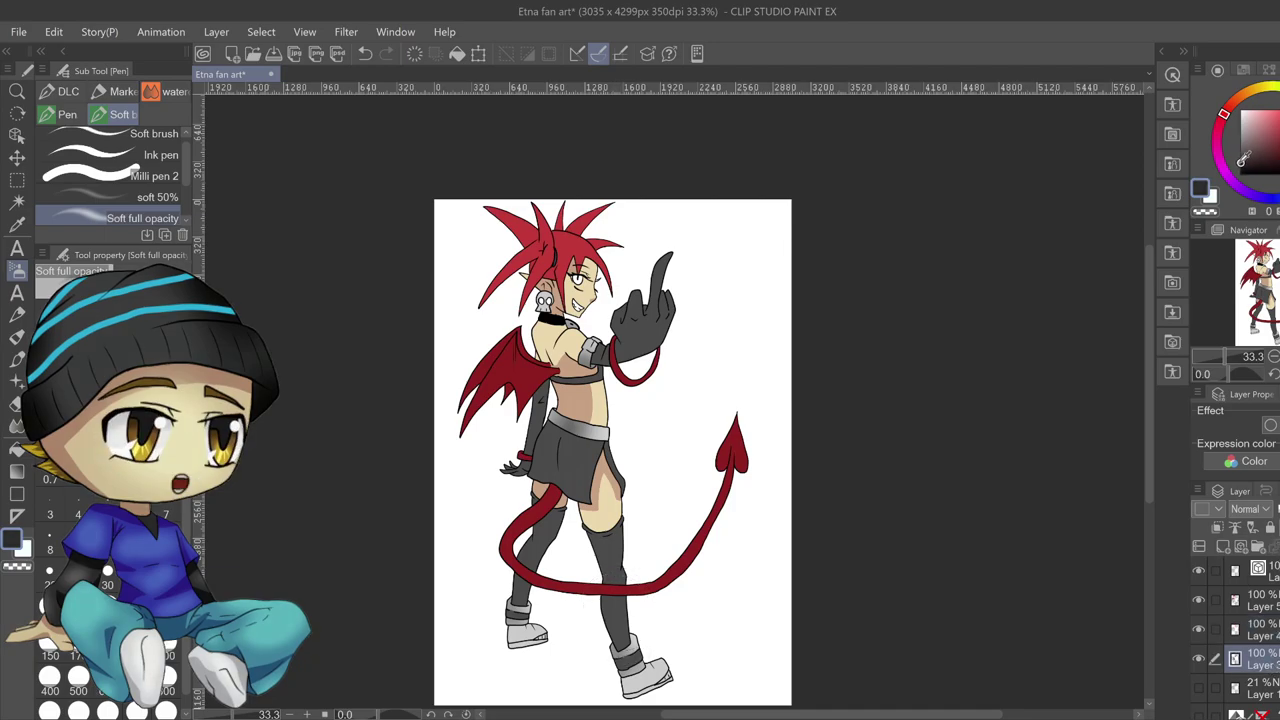
pyautogui.click(160, 155)
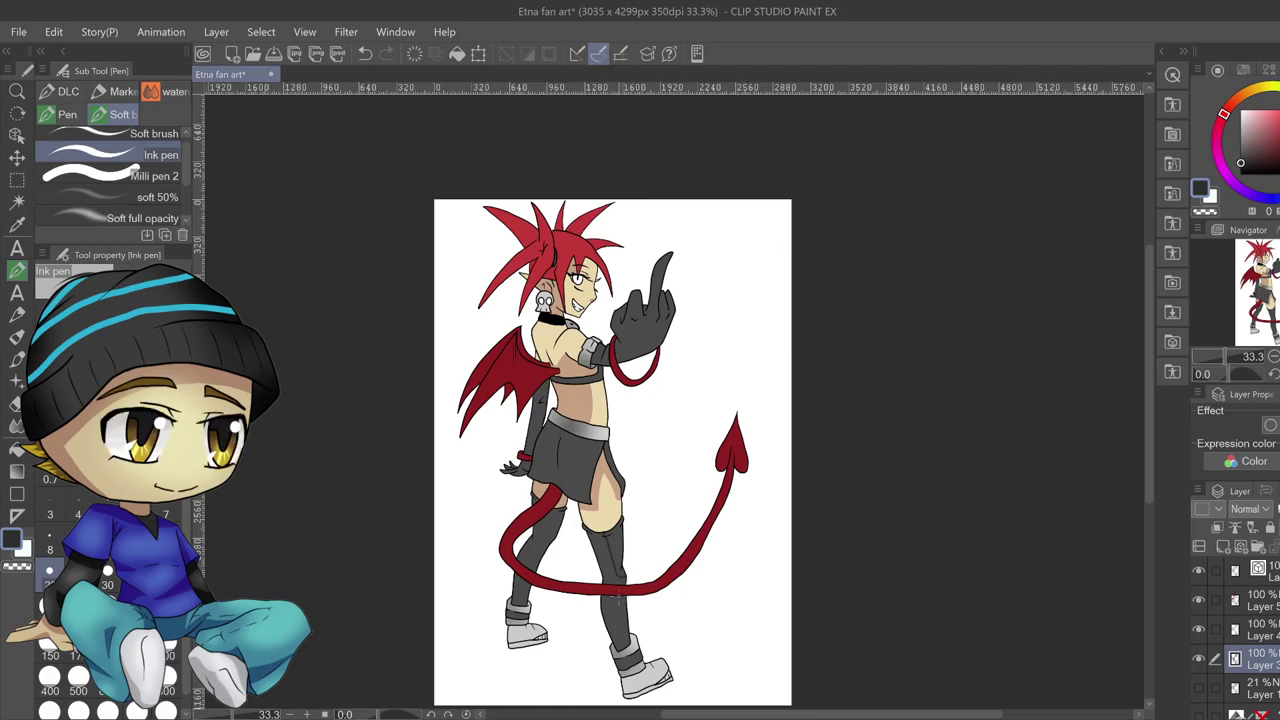
pyautogui.moveTo(617, 606); pyautogui.dragTo(627, 651)
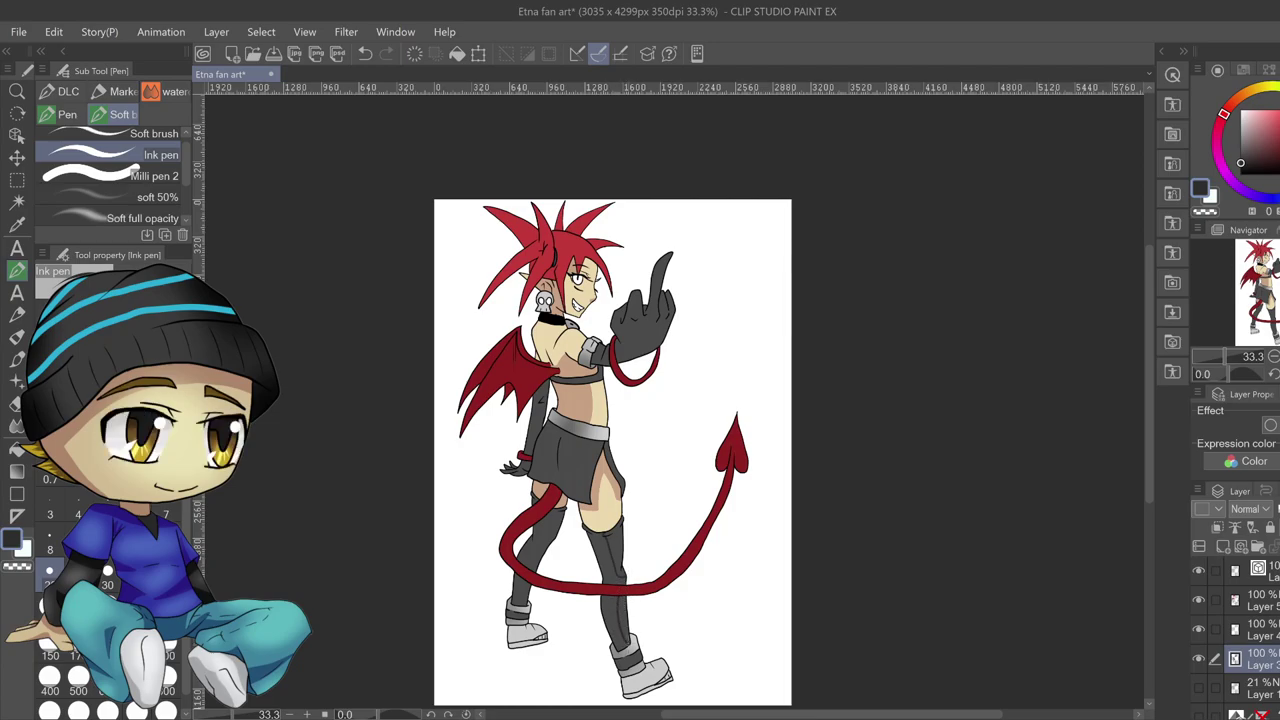
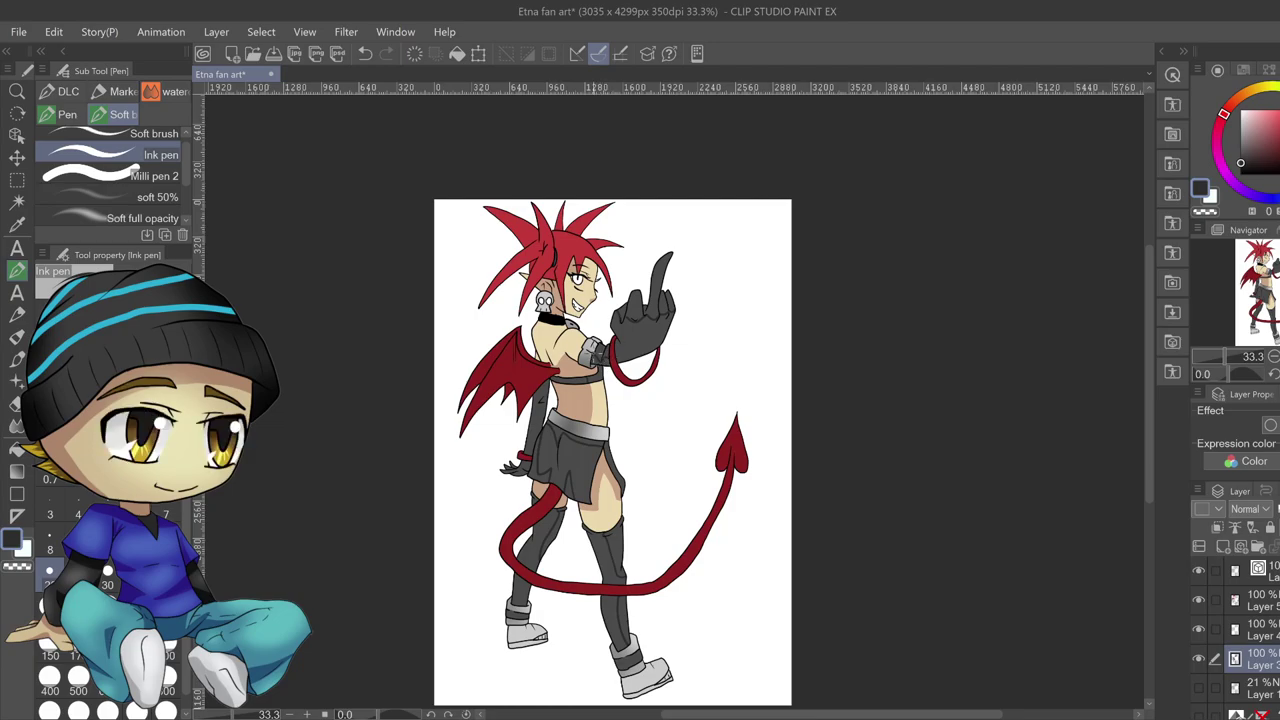
# Auto-select the shadow areas of the stockings, skirt, top and both gloves, fill them with the darker gray, and clear the selection
pyautogui.click(18, 203)
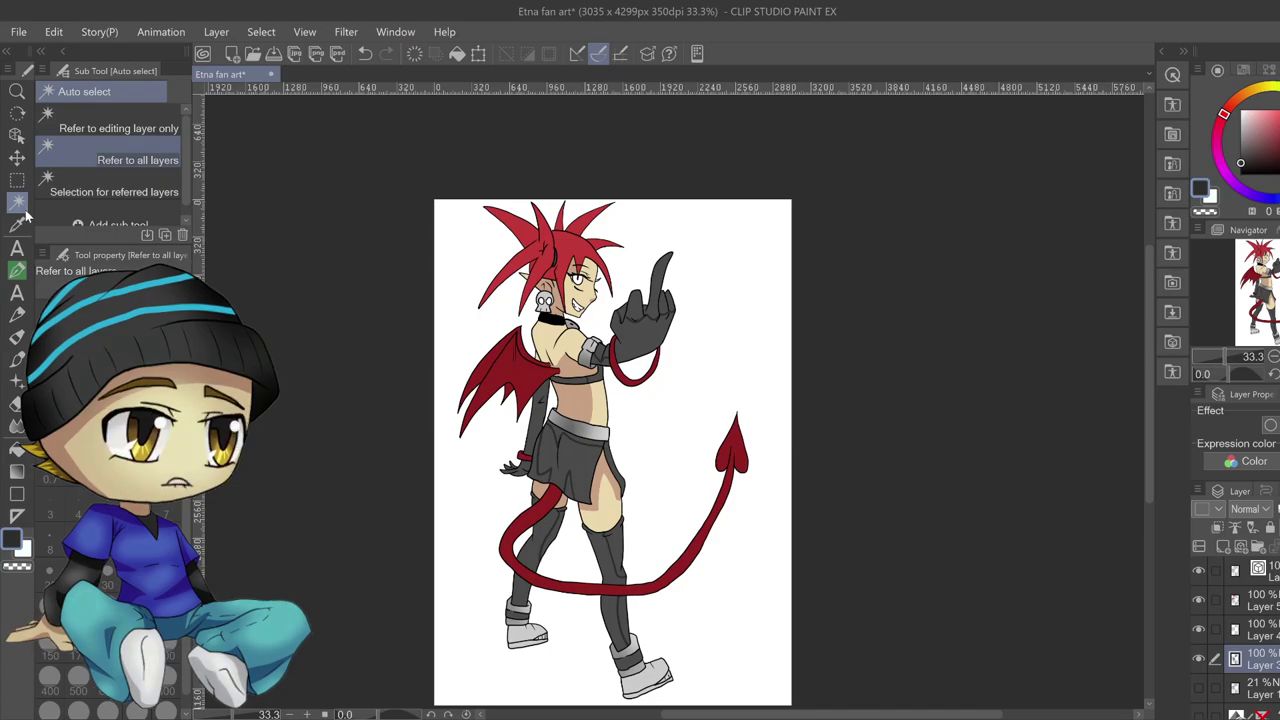
pyautogui.click(614, 622)
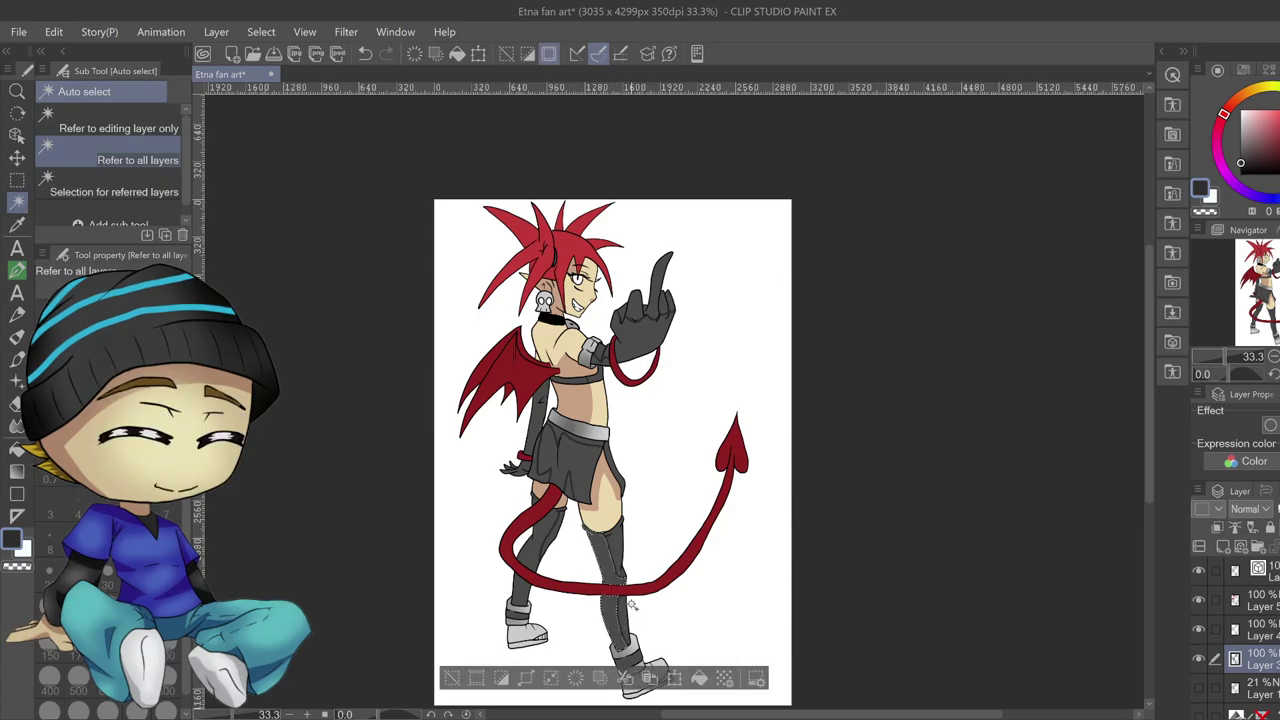
pyautogui.keyDown('shift'); pyautogui.click(535, 559); pyautogui.keyUp('shift')
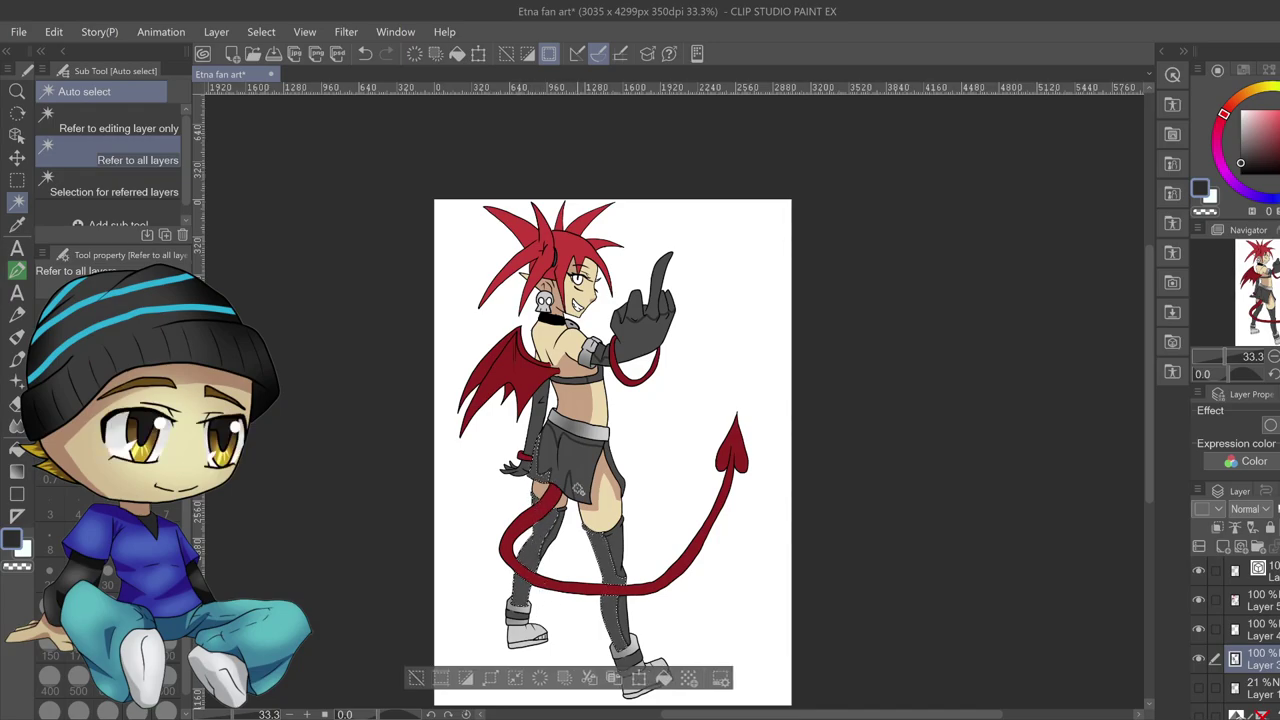
pyautogui.keyDown('shift'); pyautogui.click(559, 433); pyautogui.keyUp('shift')
pyautogui.keyDown('shift'); pyautogui.click(595, 449); pyautogui.keyUp('shift')
pyautogui.keyDown('shift'); pyautogui.click(530, 455); pyautogui.keyUp('shift')
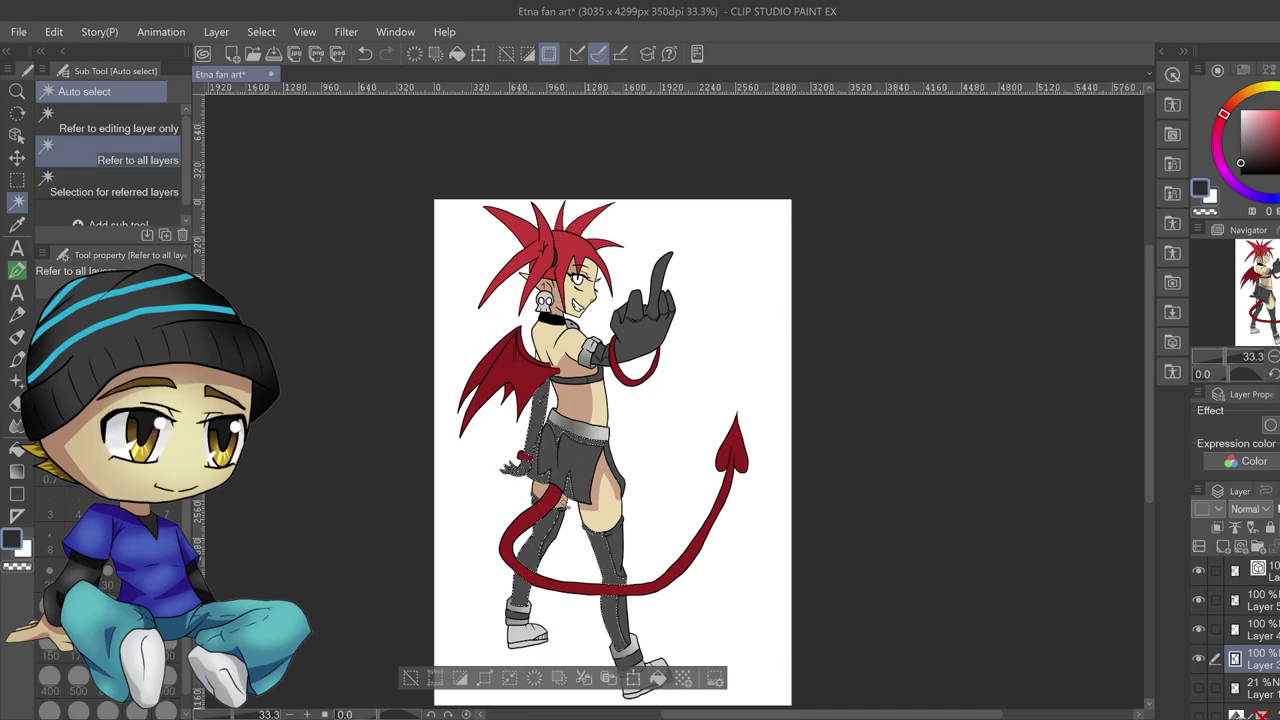
pyautogui.keyDown('shift'); pyautogui.click(584, 381); pyautogui.keyUp('shift')
pyautogui.keyDown('shift'); pyautogui.click(600, 362); pyautogui.keyUp('shift')
pyautogui.keyDown('shift'); pyautogui.click(642, 376); pyautogui.keyUp('shift')
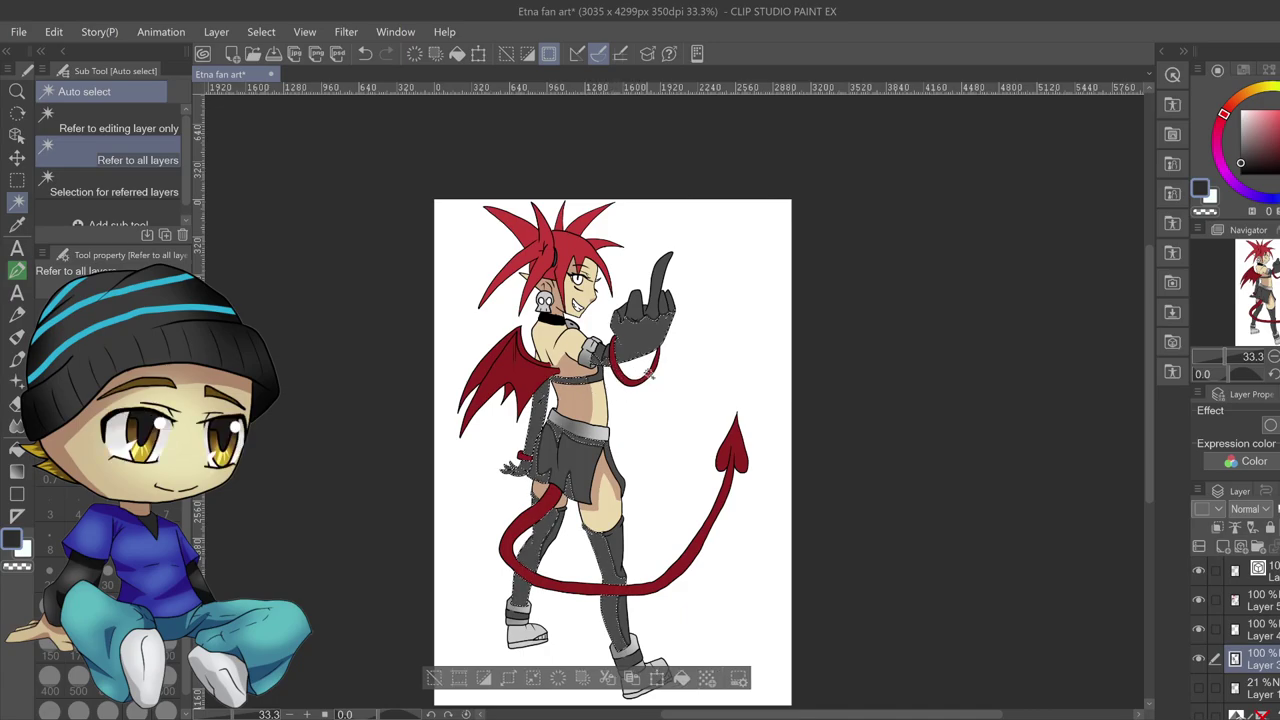
pyautogui.click(681, 679)
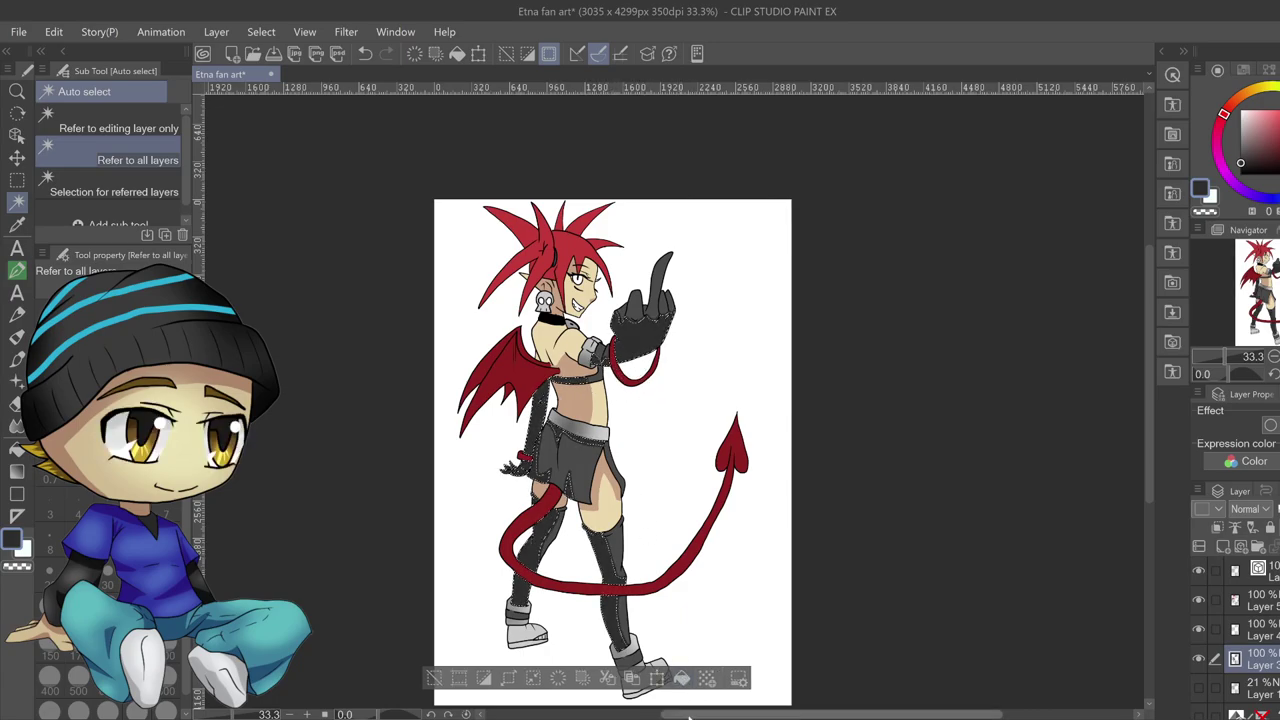
pyautogui.click(436, 678)
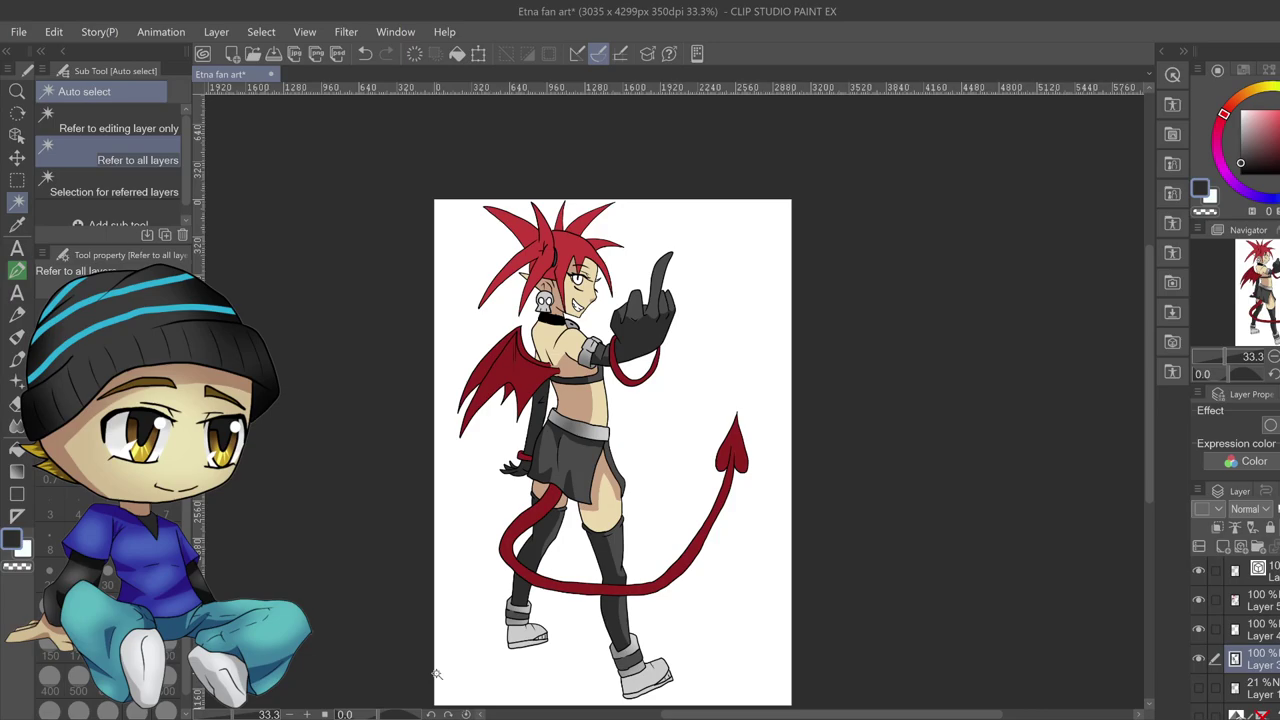
# On Layer 5, choose near-black and paint both eye sockets of the skull earring with the Ink pen
pyautogui.click(1256, 600)
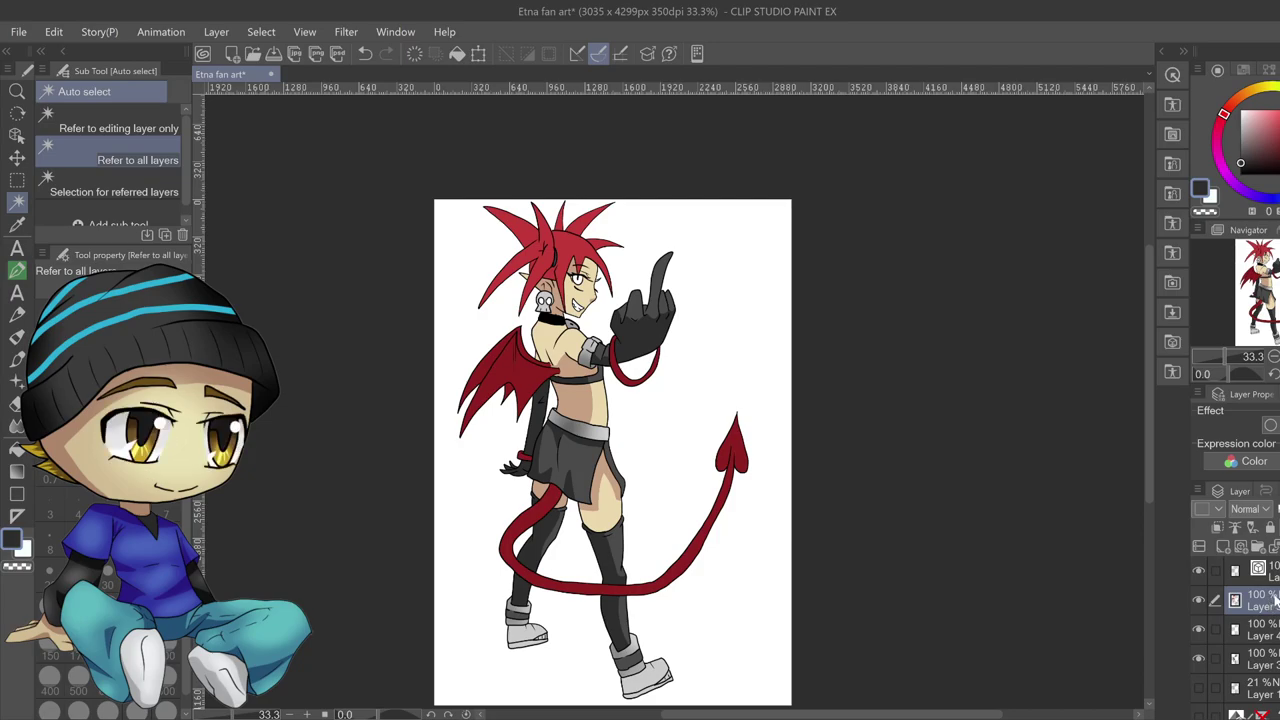
pyautogui.click(1240, 174)
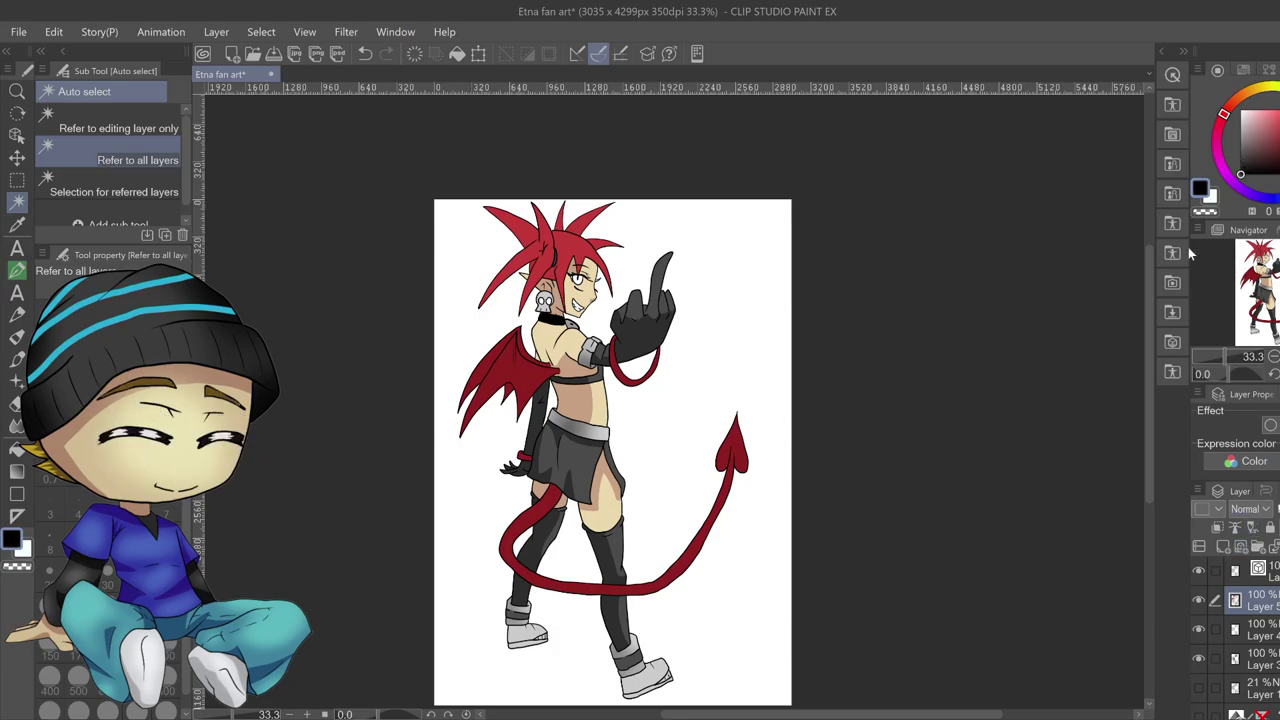
pyautogui.click(17, 270)
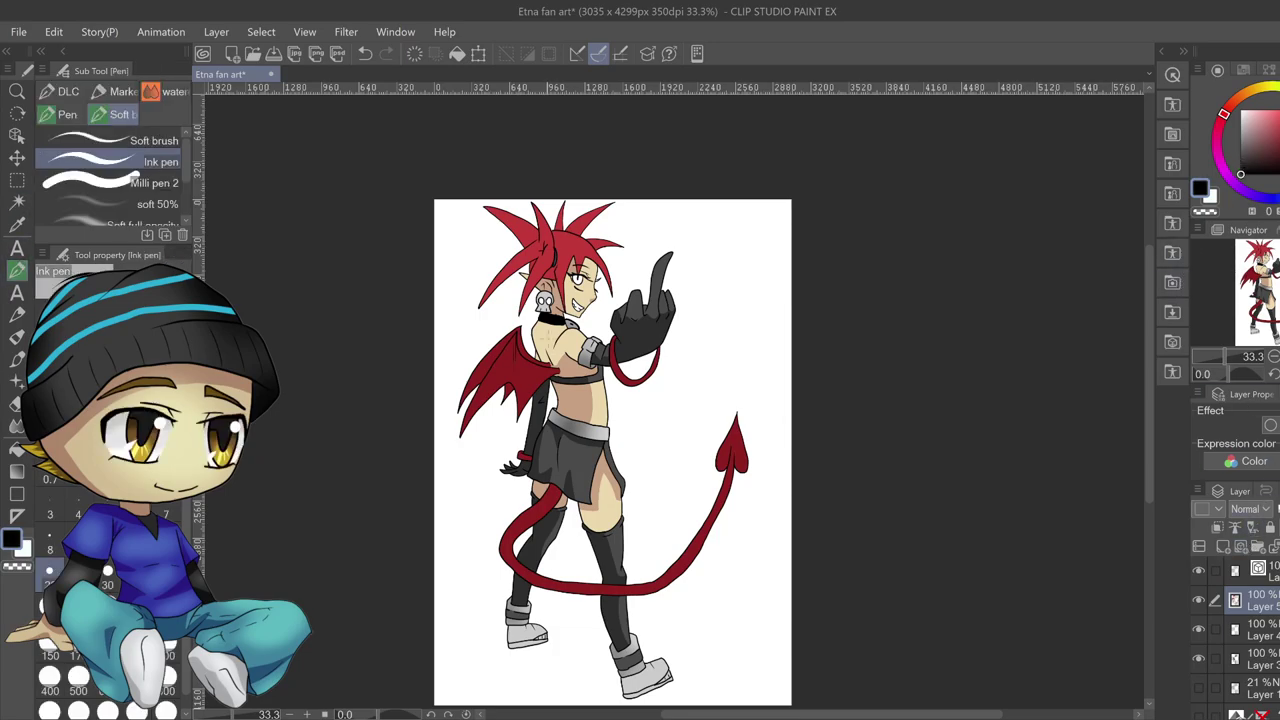
pyautogui.scroll(5, 542, 299)
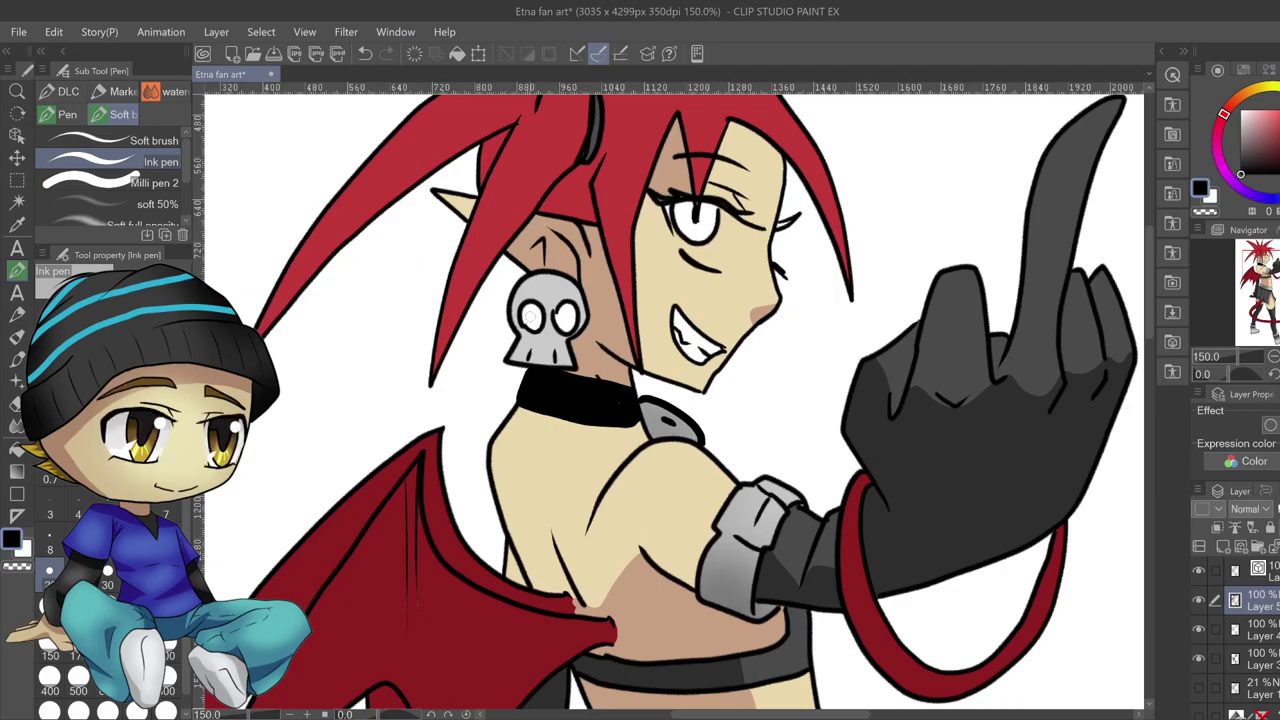
pyautogui.moveTo(535, 316); pyautogui.dragTo(614, 316)
pyautogui.moveTo(529, 316)
pyautogui.mouseDown()
pyautogui.moveTo(569, 305)
pyautogui.moveTo(559, 323)
pyautogui.mouseUp()
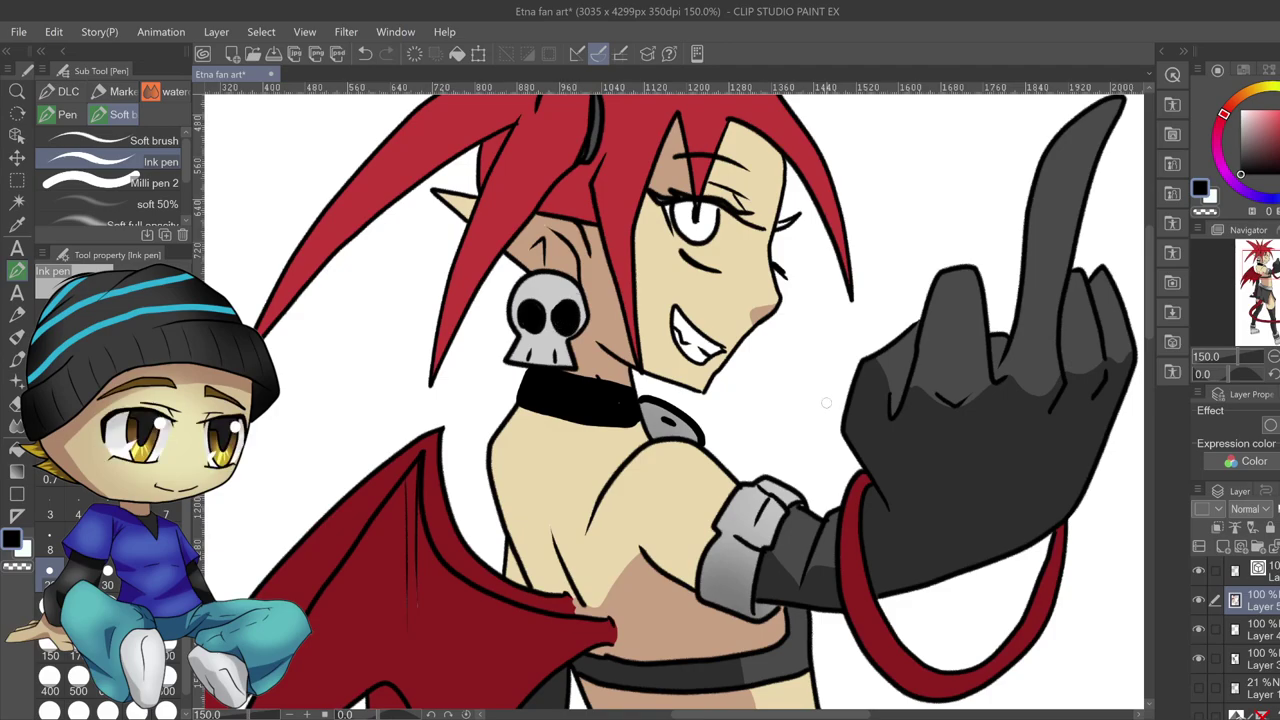
pyautogui.scroll(-1, 826, 403)
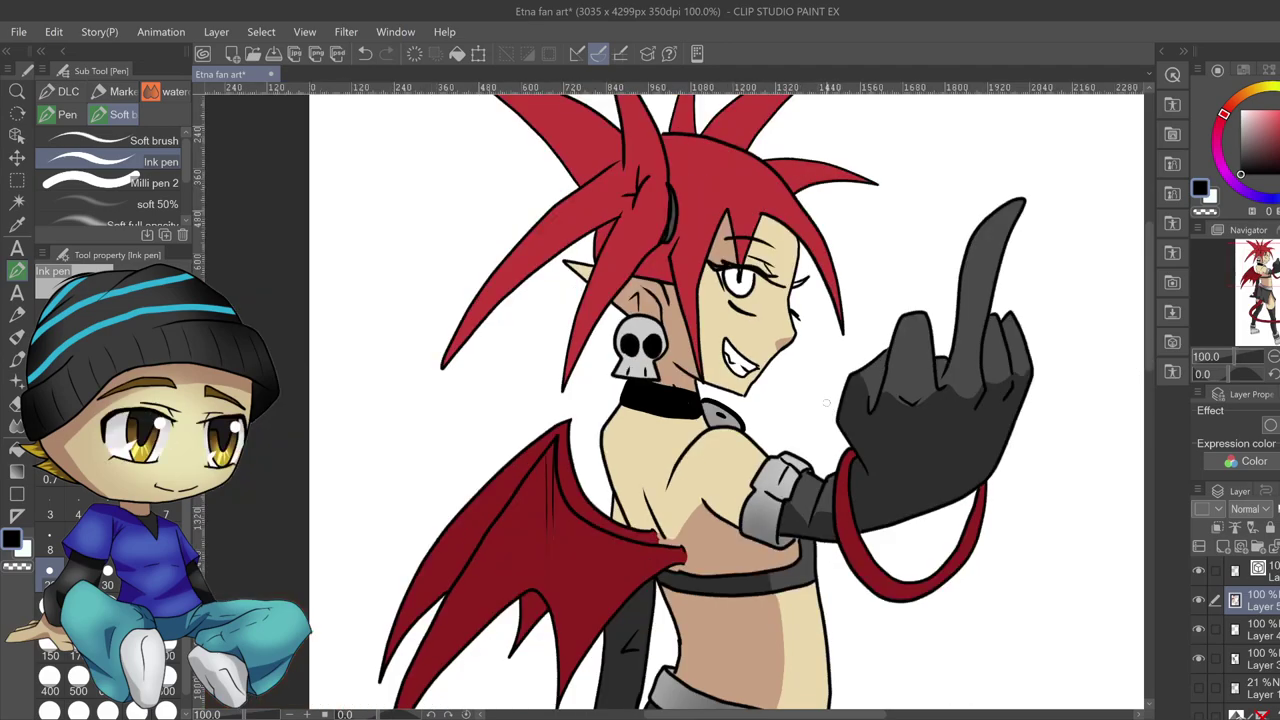
# Sample the wing's dark red and outline shadow shapes on the hair around the ear and the lower hair spikes with the Ink pen
pyautogui.keyDown('alt'); pyautogui.click(655, 540); pyautogui.keyUp('alt')
pyautogui.scroll(-2, 697, 556)
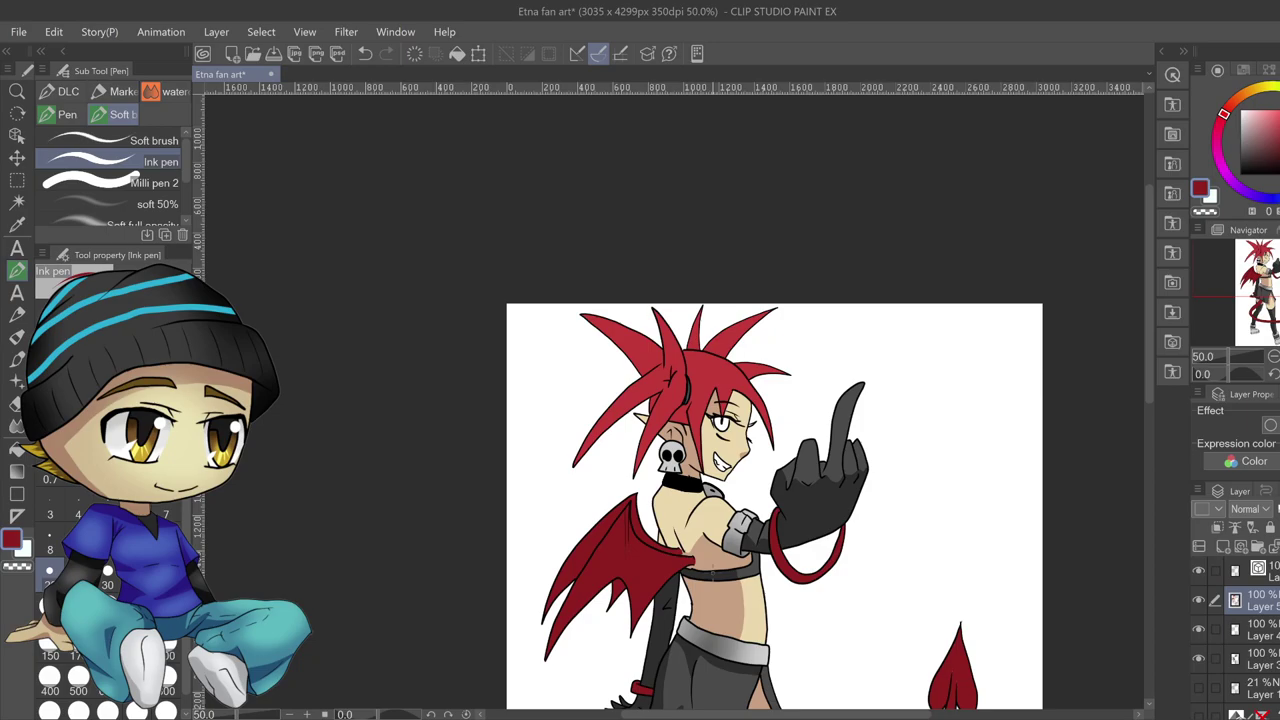
pyautogui.scroll(2, 726, 365)
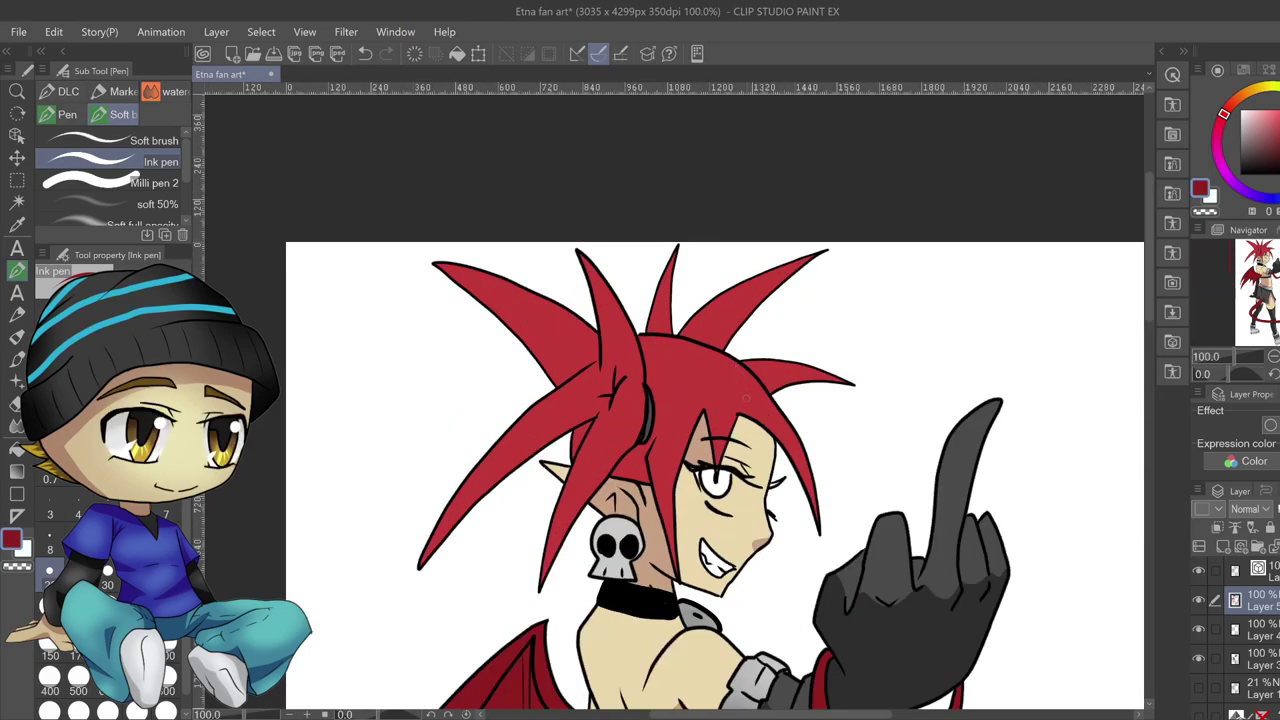
pyautogui.keyDown('alt'); pyautogui.click(692, 378); pyautogui.keyUp('alt')
pyautogui.keyDown('alt'); pyautogui.click(515, 675); pyautogui.keyUp('alt')
pyautogui.moveTo(608, 318)
pyautogui.mouseDown()
pyautogui.moveTo(613, 389)
pyautogui.moveTo(578, 403)
pyautogui.moveTo(615, 374)
pyautogui.moveTo(537, 420)
pyautogui.mouseUp()
pyautogui.moveTo(601, 397)
pyautogui.mouseDown()
pyautogui.moveTo(545, 418)
pyautogui.moveTo(606, 414)
pyautogui.moveTo(586, 476)
pyautogui.moveTo(630, 406)
pyautogui.mouseUp()
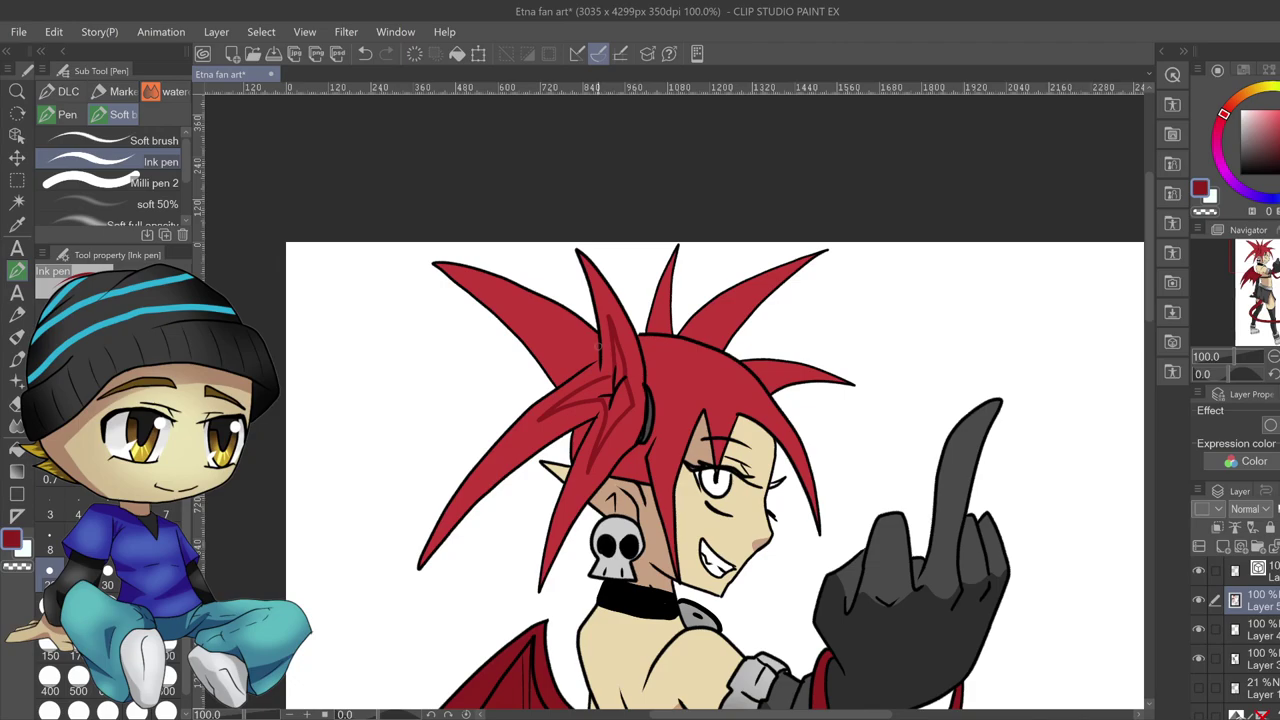
# Outline dark red shadow shapes on the upper and back hair spikes and along the bangs
pyautogui.moveTo(584, 343); pyautogui.dragTo(496, 344)
pyautogui.hotkey('ctrl', 'z')
pyautogui.moveTo(598, 342); pyautogui.dragTo(521, 340)
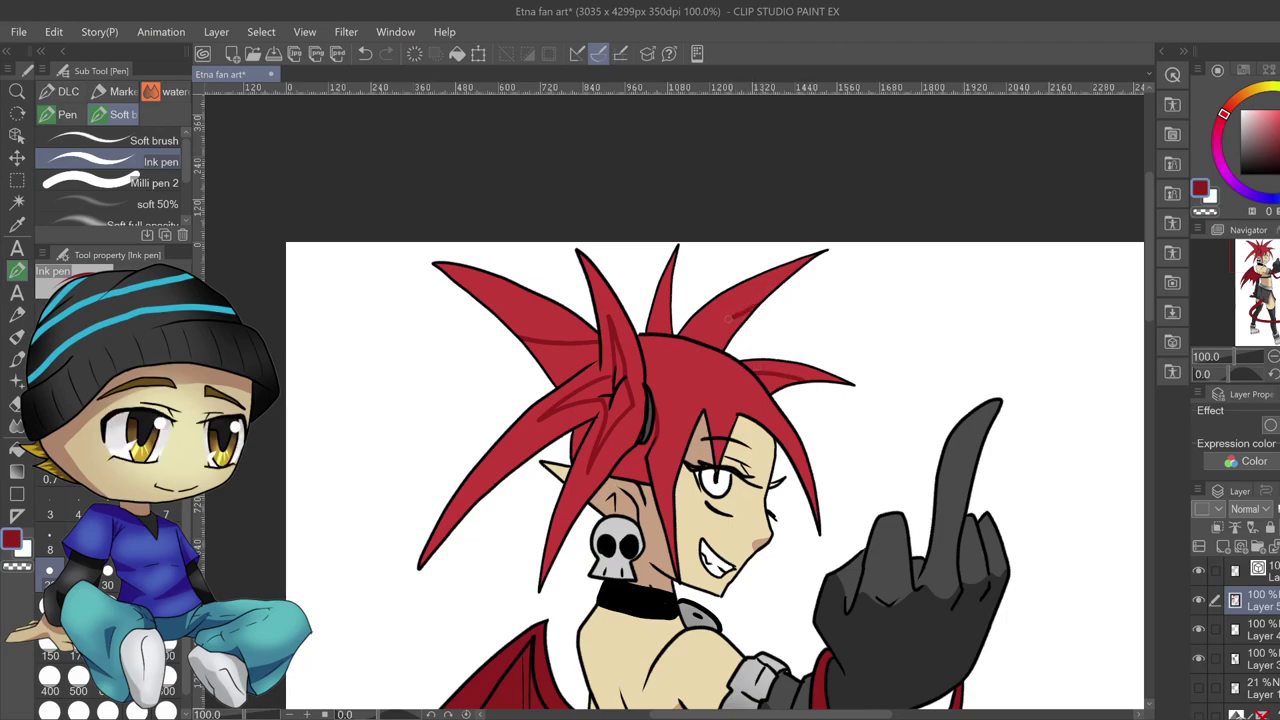
pyautogui.moveTo(663, 335); pyautogui.dragTo(651, 302)
pyautogui.moveTo(754, 419)
pyautogui.mouseDown()
pyautogui.moveTo(719, 386)
pyautogui.moveTo(729, 422)
pyautogui.moveTo(696, 382)
pyautogui.moveTo(688, 440)
pyautogui.mouseUp()
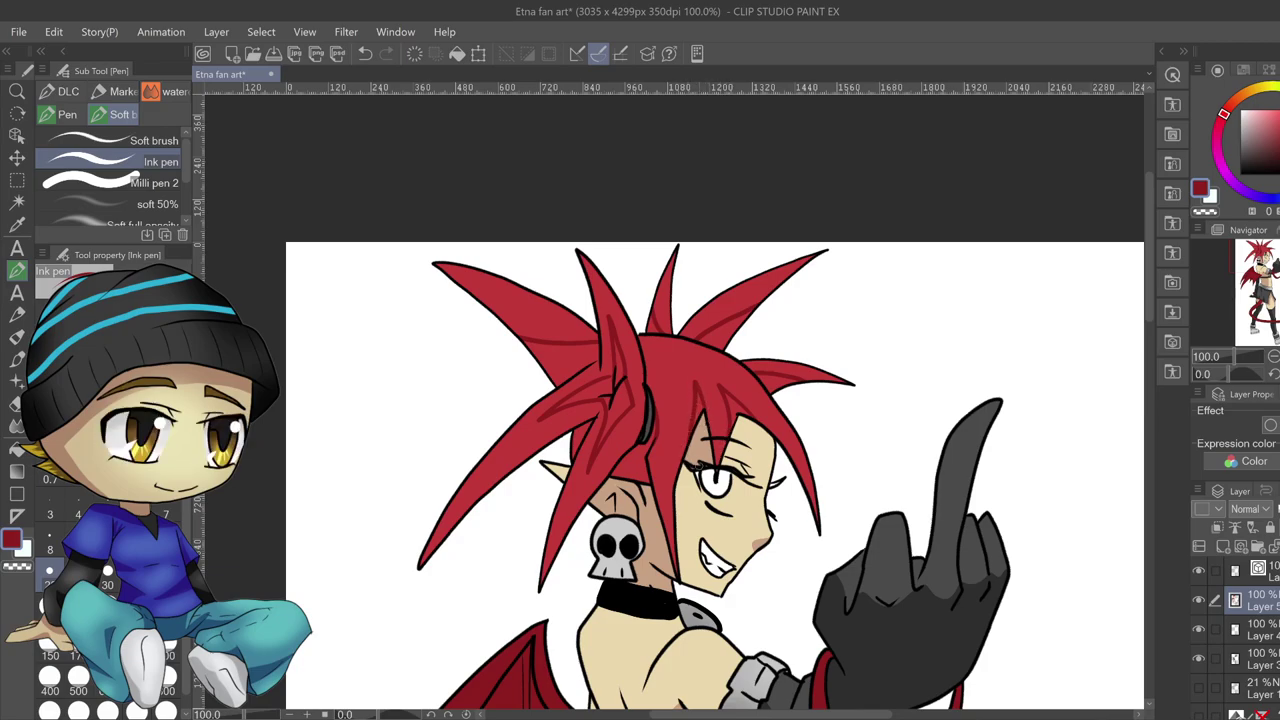
# Auto-select the outlined shadow areas of the hair, fill them with the dark red, and clear the selection
pyautogui.click(17, 201)
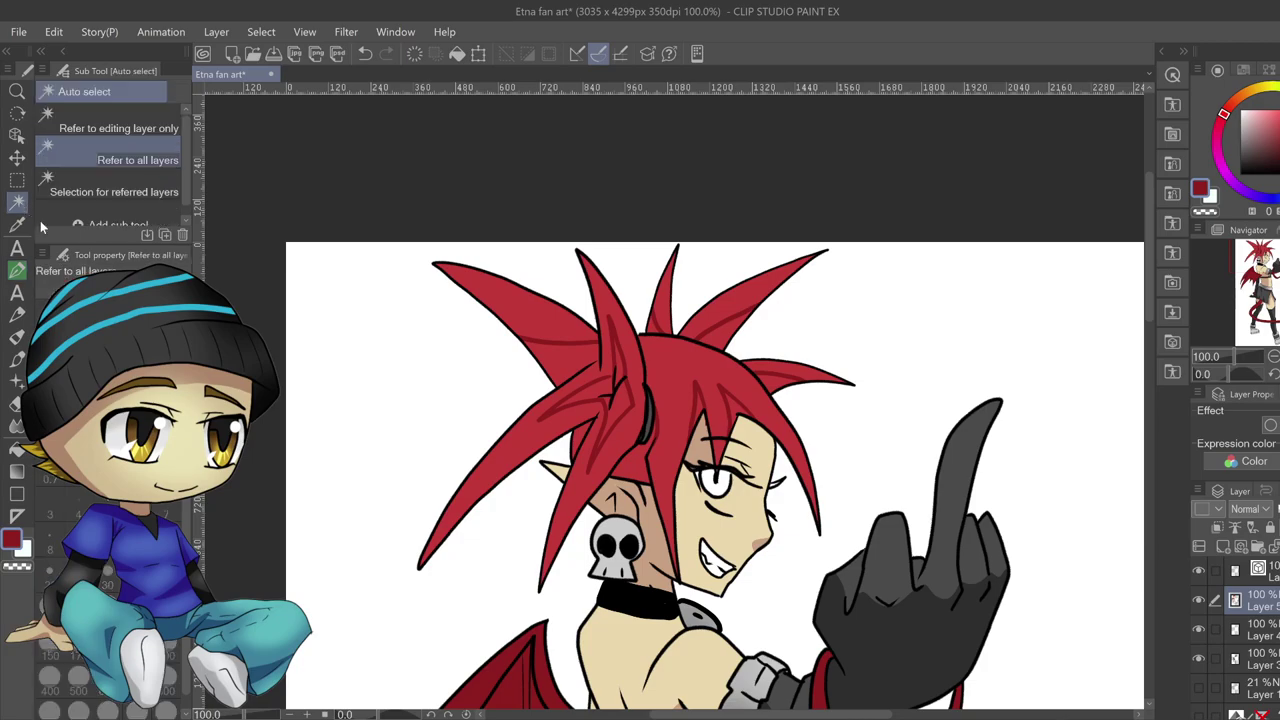
pyautogui.click(701, 411)
pyautogui.click(699, 409)
pyautogui.click(616, 405)
pyautogui.click(600, 390)
pyautogui.click(618, 370)
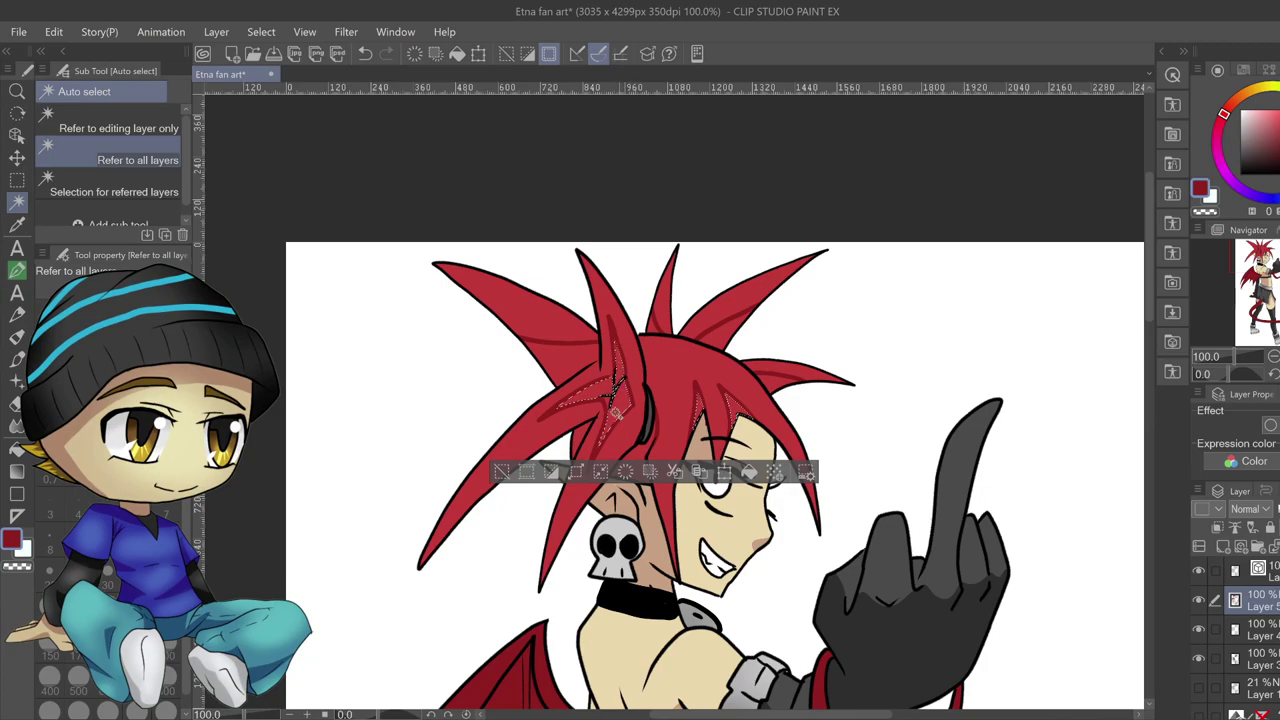
pyautogui.keyDown('shift'); pyautogui.click(578, 363); pyautogui.keyUp('shift')
pyautogui.keyDown('shift'); pyautogui.click(660, 327); pyautogui.keyUp('shift')
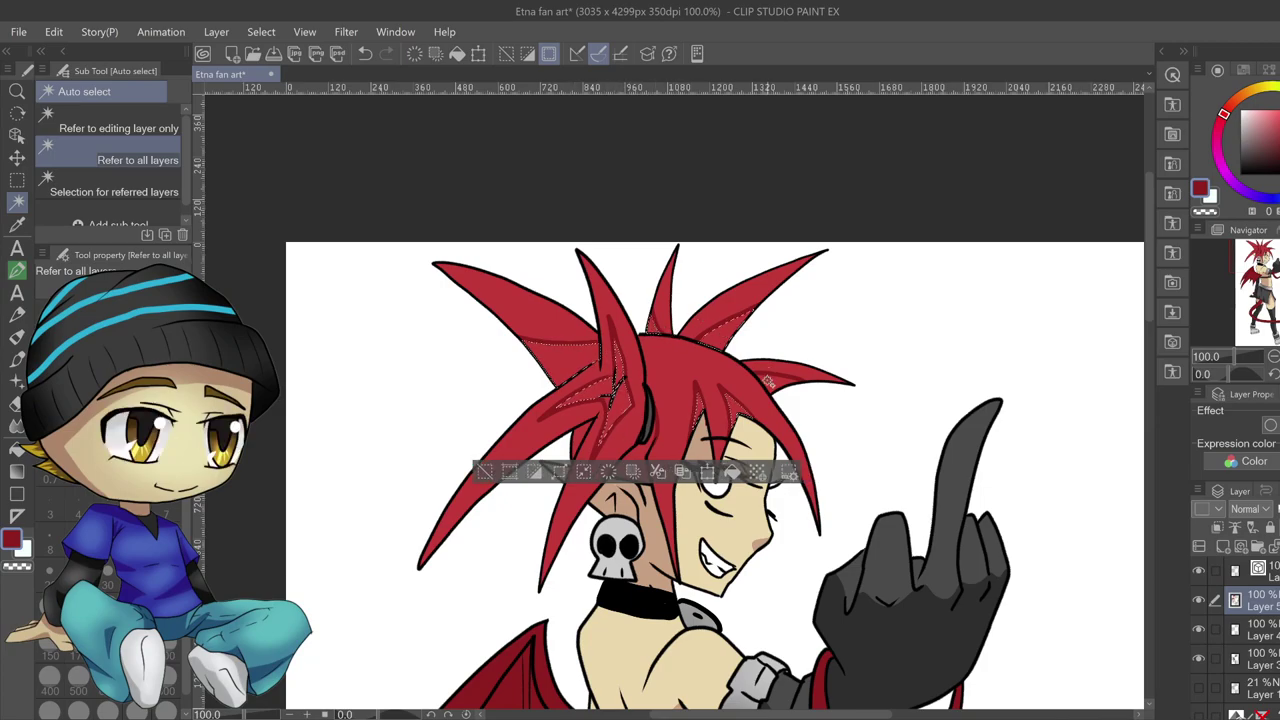
pyautogui.keyDown('shift'); pyautogui.click(768, 382); pyautogui.keyUp('shift')
pyautogui.keyDown('shift'); pyautogui.click(640, 456); pyautogui.keyUp('shift')
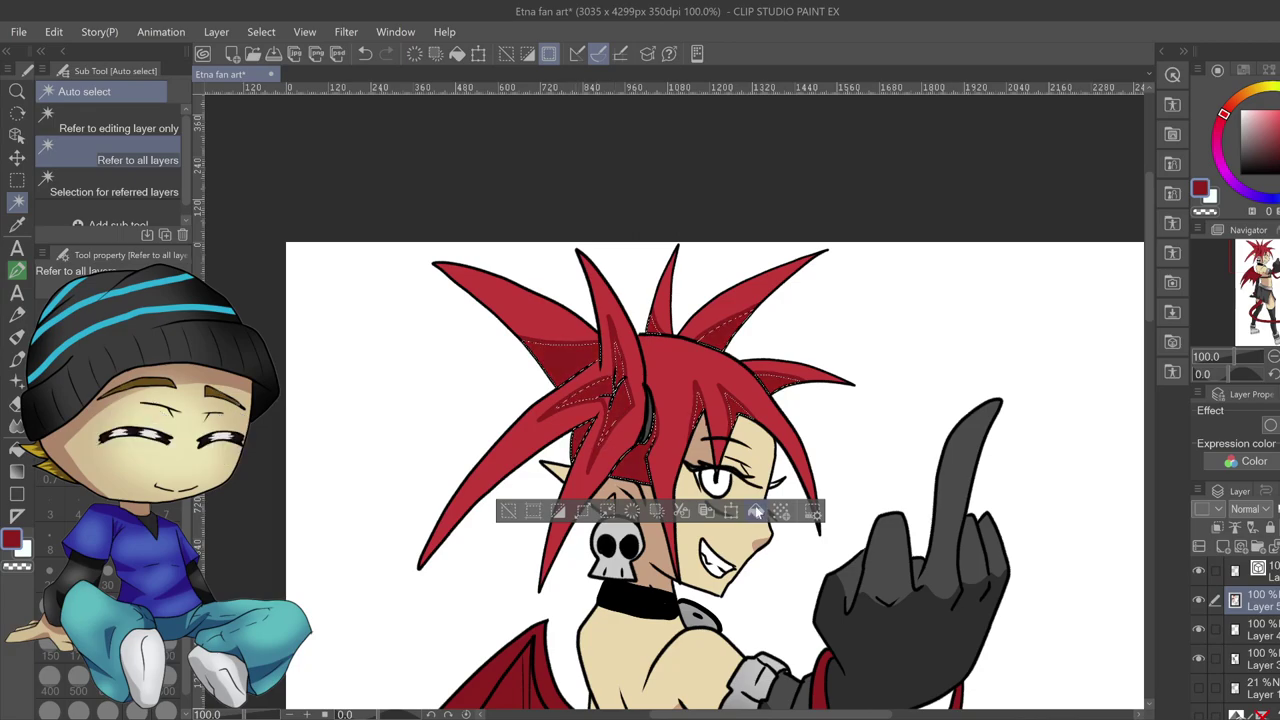
pyautogui.click(585, 511)
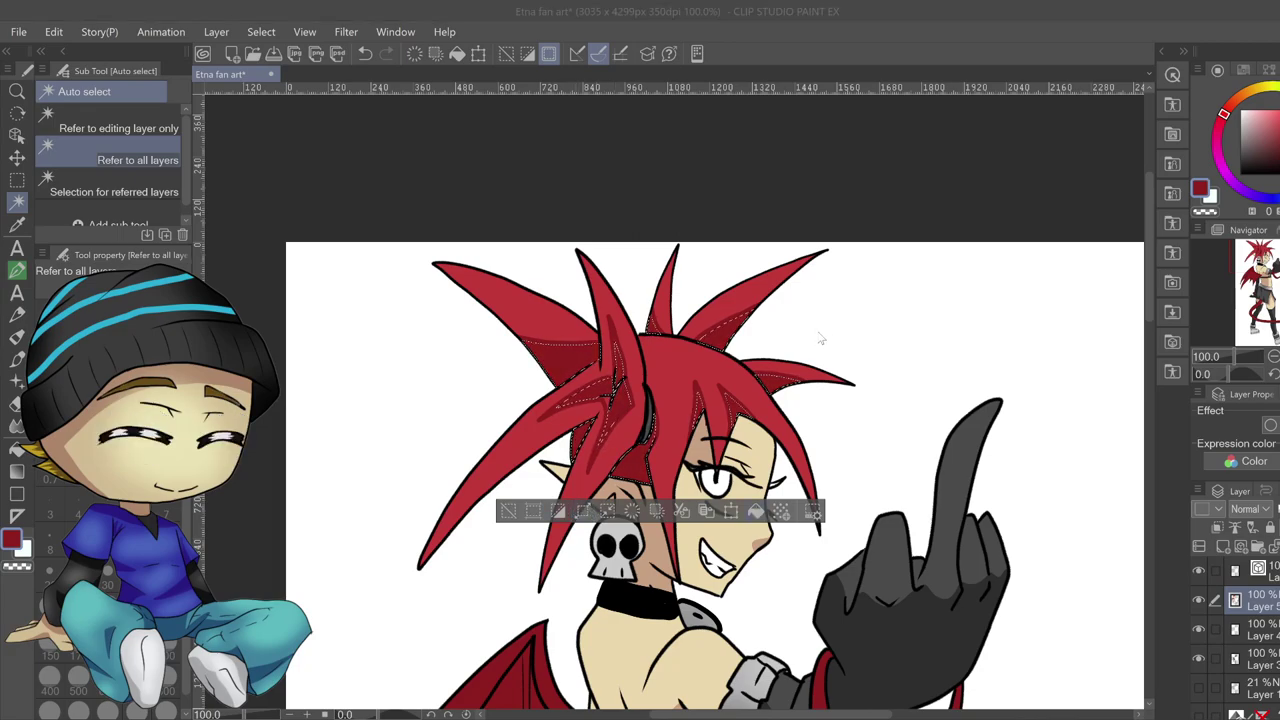
pyautogui.click(822, 338)
pyautogui.click(756, 511)
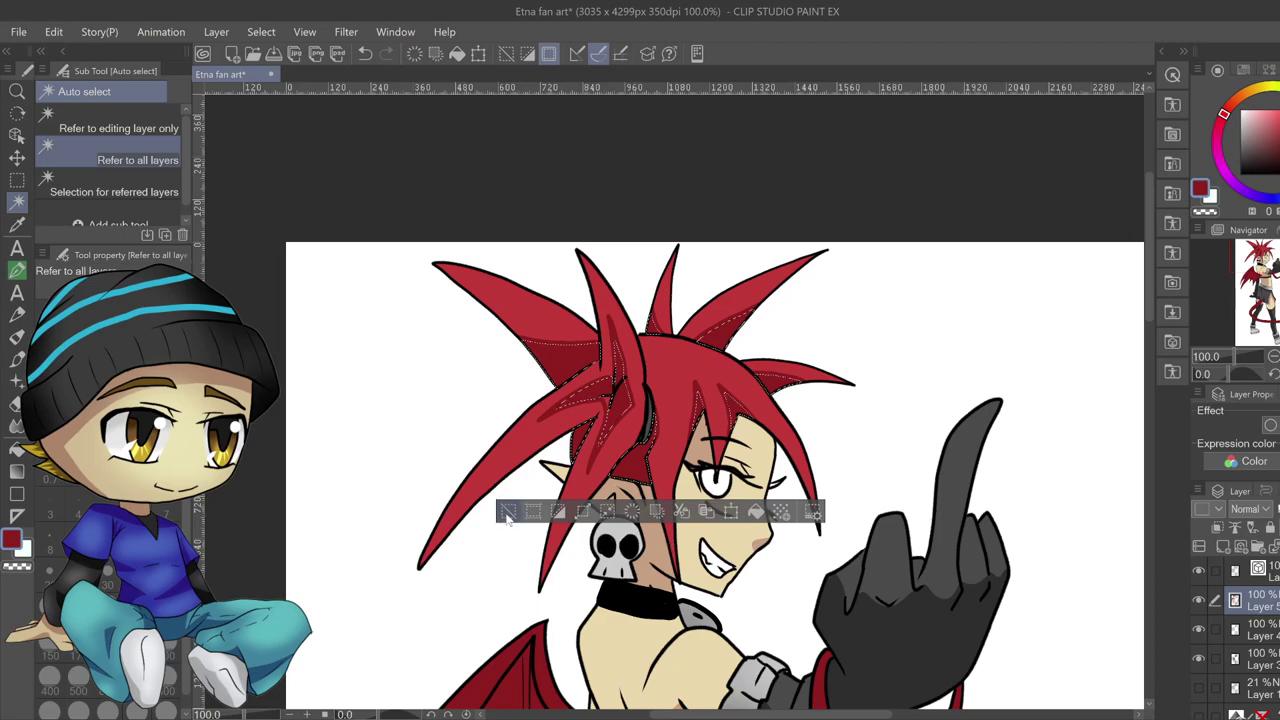
pyautogui.click(507, 513)
# Add a new layer, choose the lighter hair red, and paint the iris with the Ink pen
pyautogui.click(17, 270)
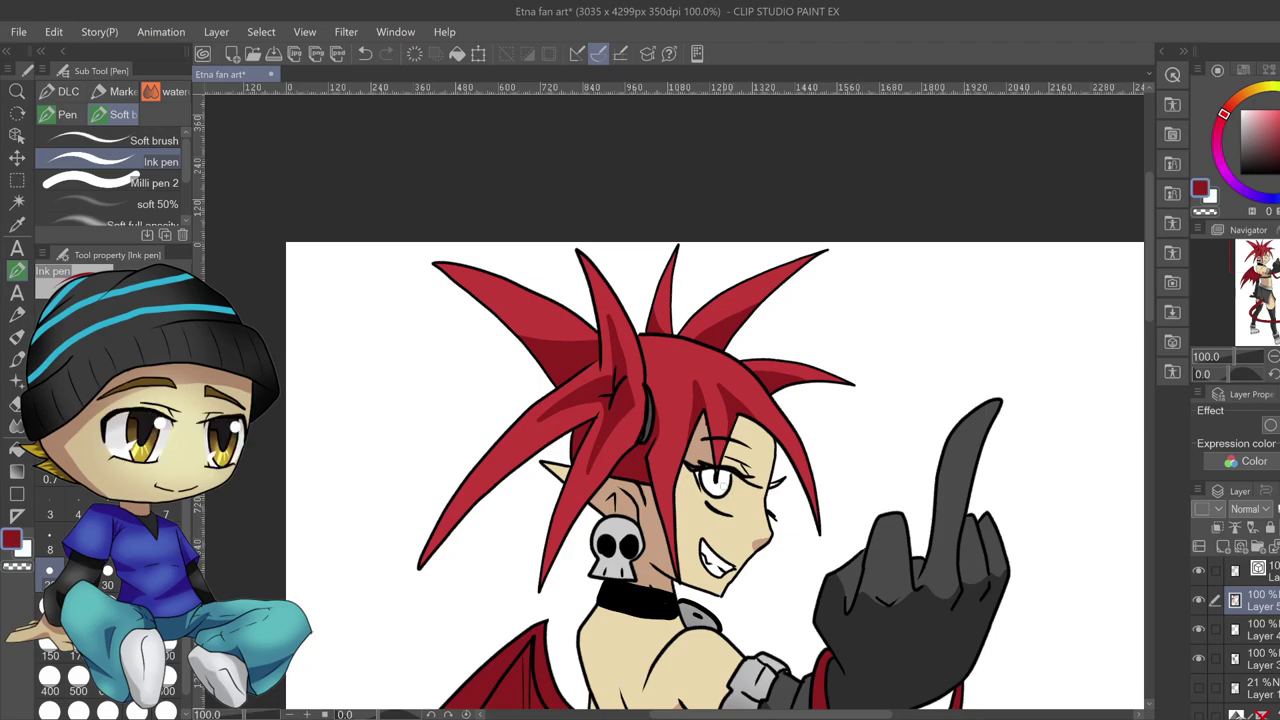
pyautogui.press('x')
pyautogui.press('x')
pyautogui.click(1222, 547)
pyautogui.moveTo(729, 473)
pyautogui.mouseDown()
pyautogui.moveTo(722, 492)
pyautogui.moveTo(706, 480)
pyautogui.moveTo(722, 474)
pyautogui.moveTo(717, 484)
pyautogui.mouseUp()
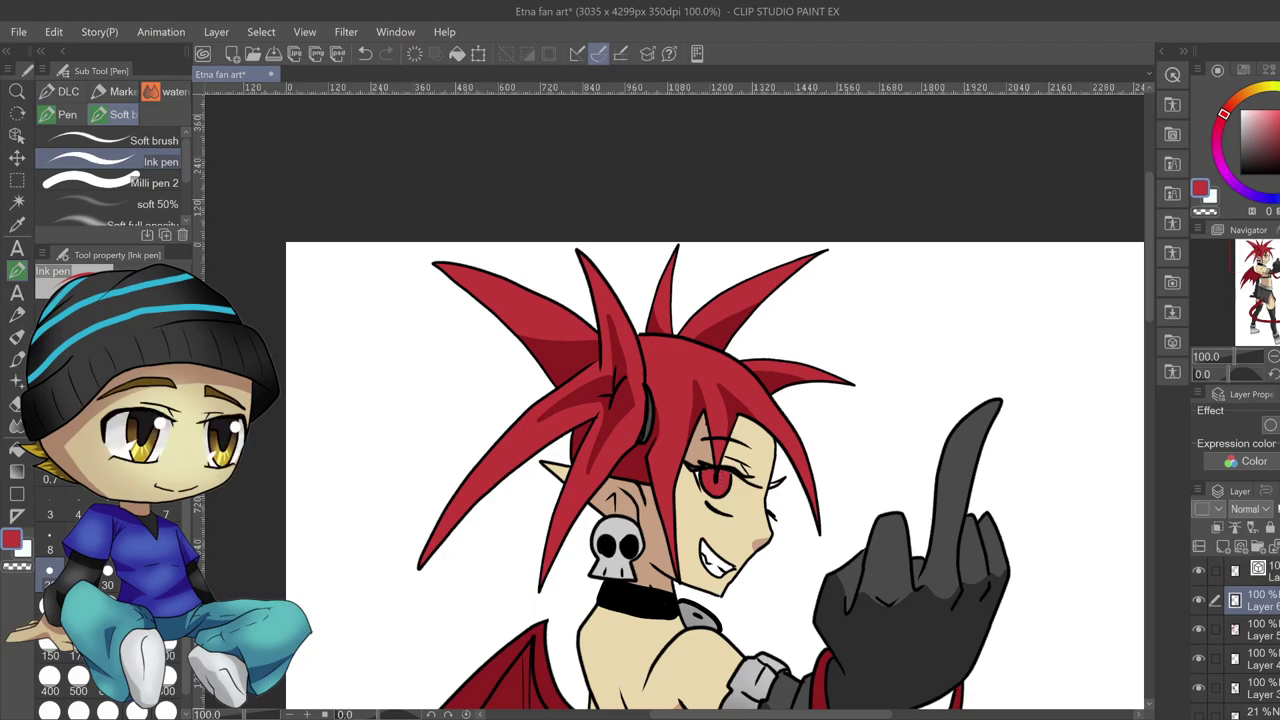
# On Layer 5, choose near-black and fill in the far eye's lashes with the Ink pen
pyautogui.keyDown('alt'); pyautogui.click(736, 508); pyautogui.keyUp('alt')
pyautogui.click(1259, 632)
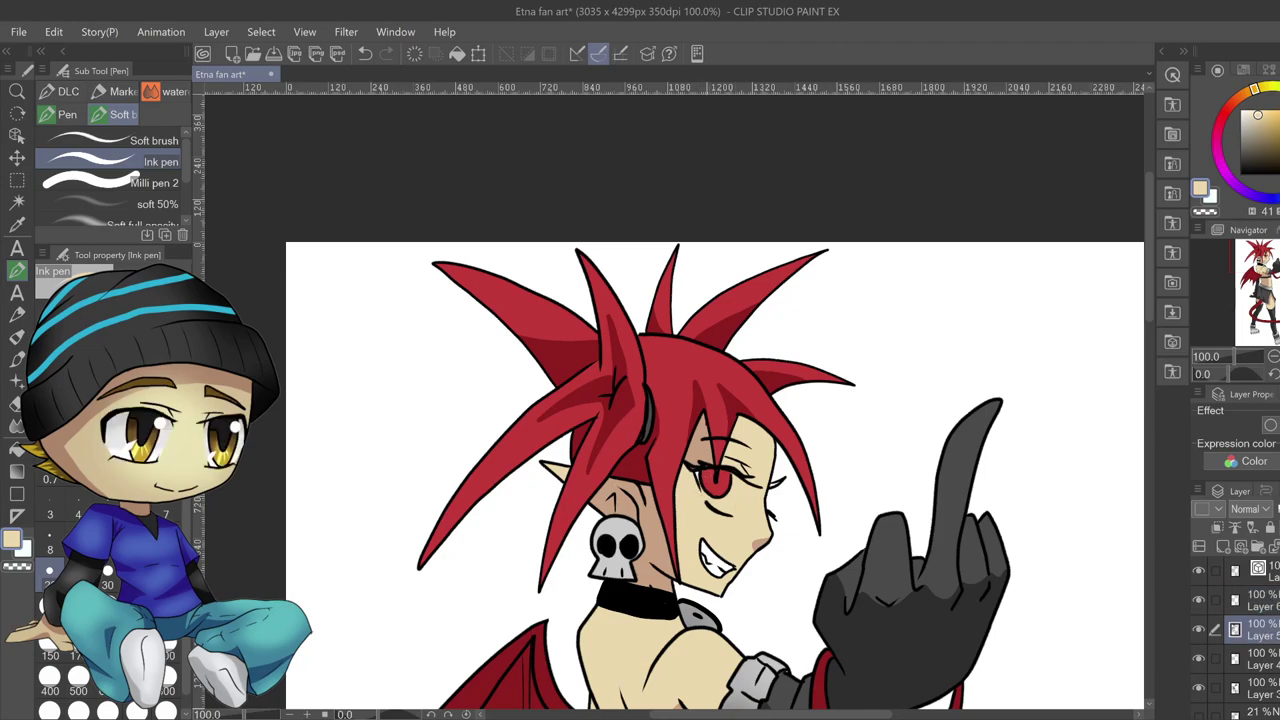
pyautogui.click(1242, 174)
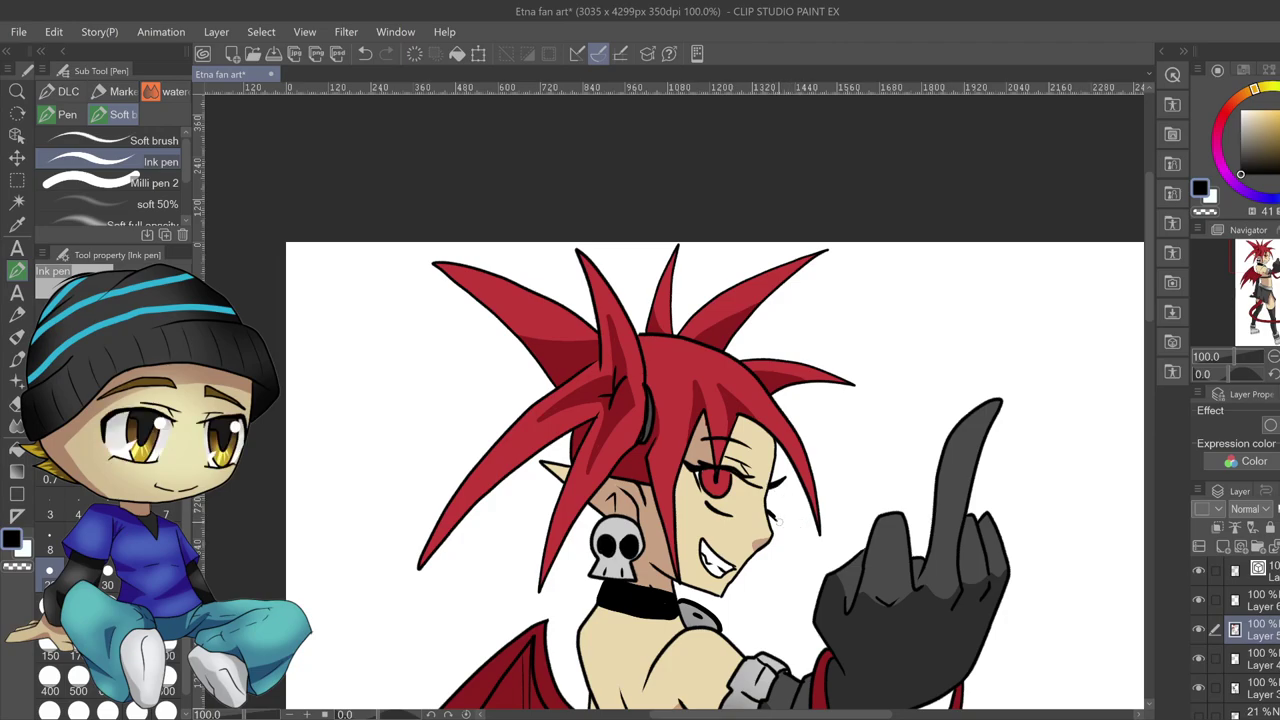
# On Layer 6, choose a very light gray and paint the white of the eye with the Ink pen, touching up its gaps
pyautogui.keyDown('alt'); pyautogui.click(740, 503); pyautogui.keyUp('alt')
pyautogui.keyDown('alt'); pyautogui.click(712, 384); pyautogui.keyUp('alt')
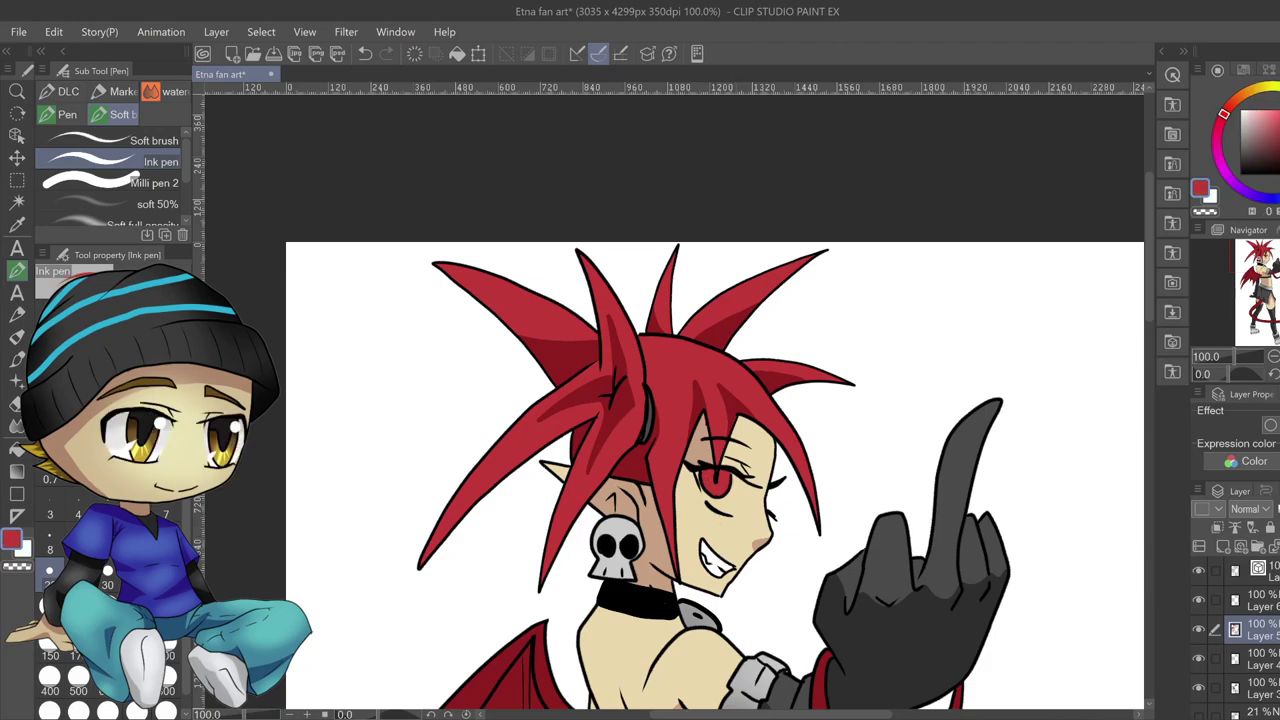
pyautogui.click(1268, 603)
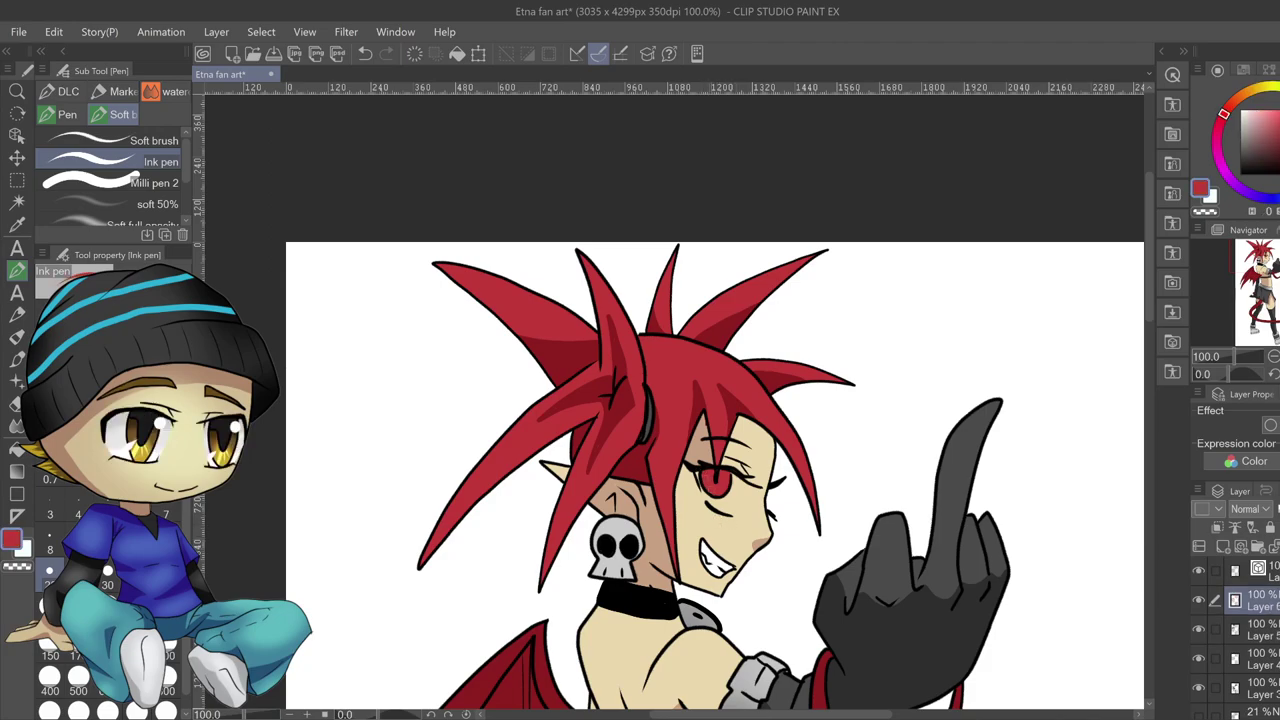
pyautogui.press('x')
pyautogui.moveTo(742, 495); pyautogui.dragTo(730, 513)
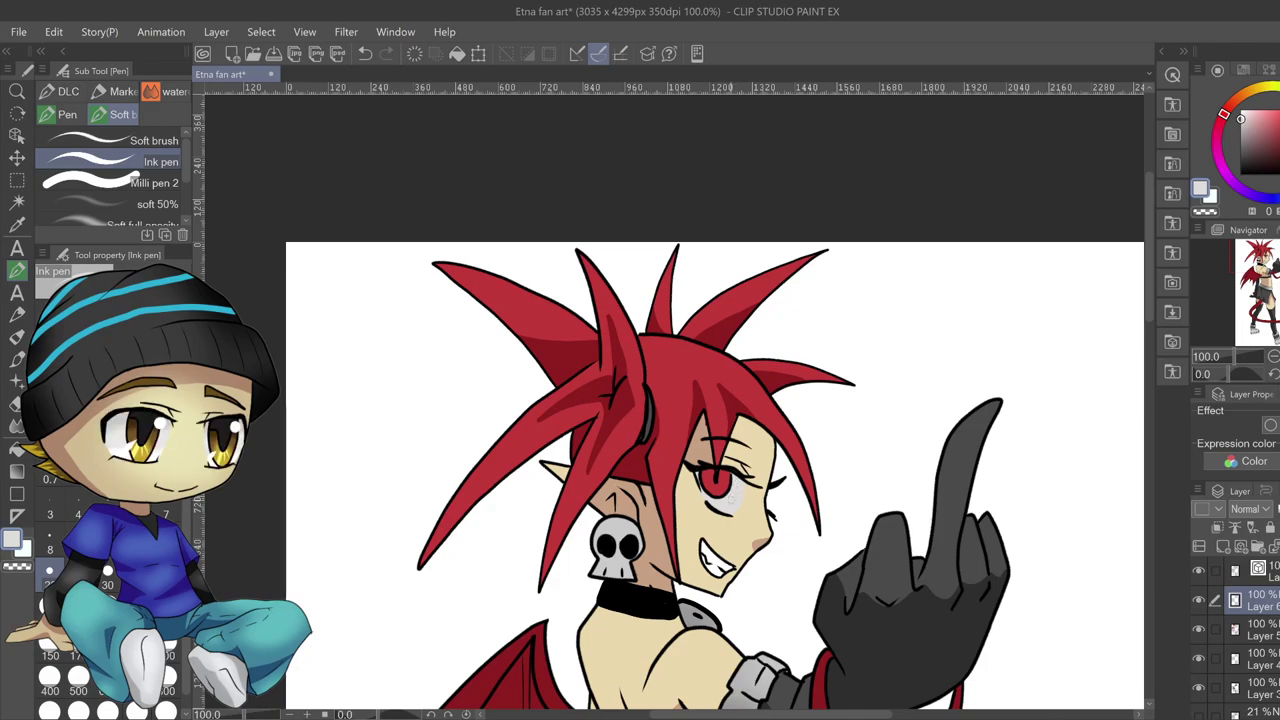
pyautogui.press('w')
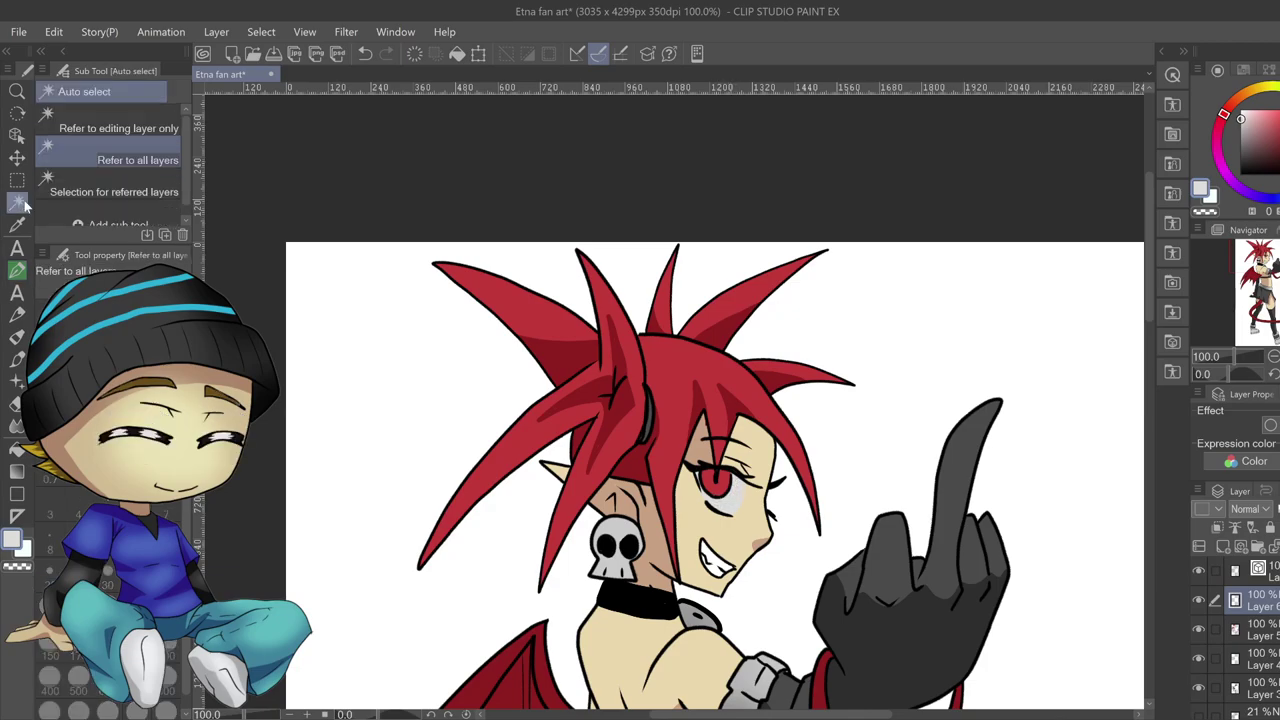
pyautogui.click(729, 506)
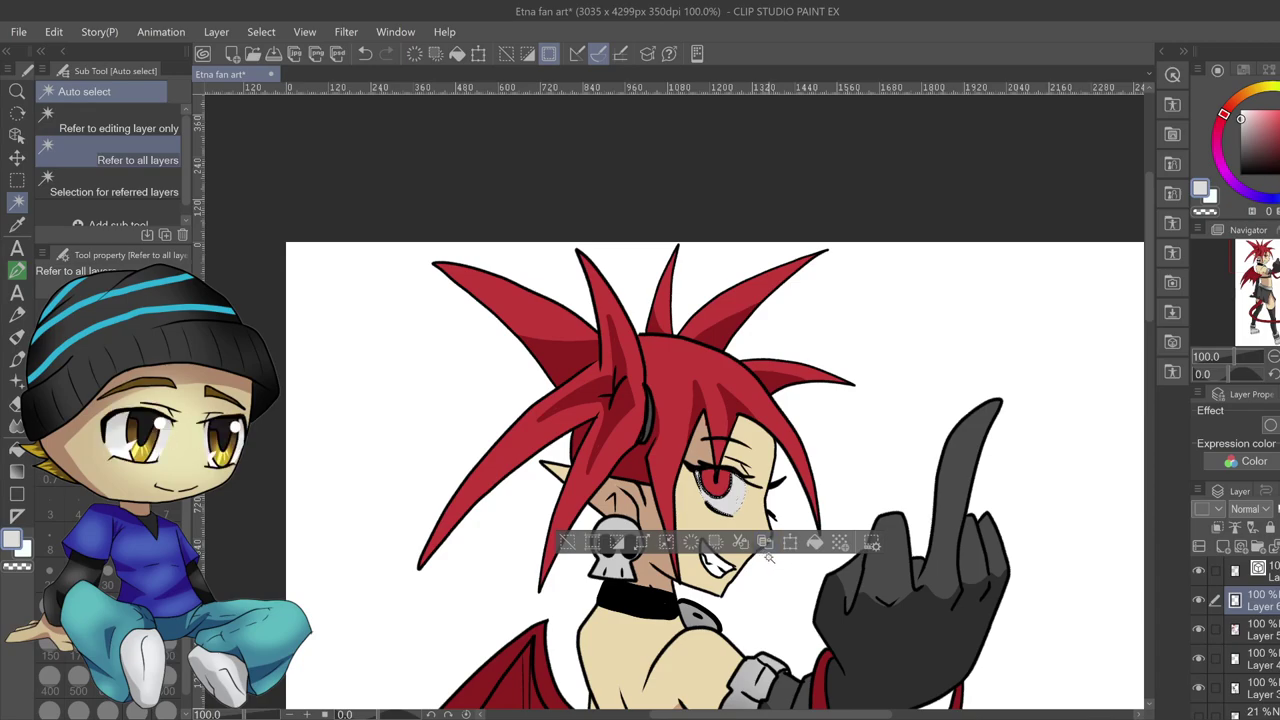
pyautogui.click(568, 543)
pyautogui.press('p')
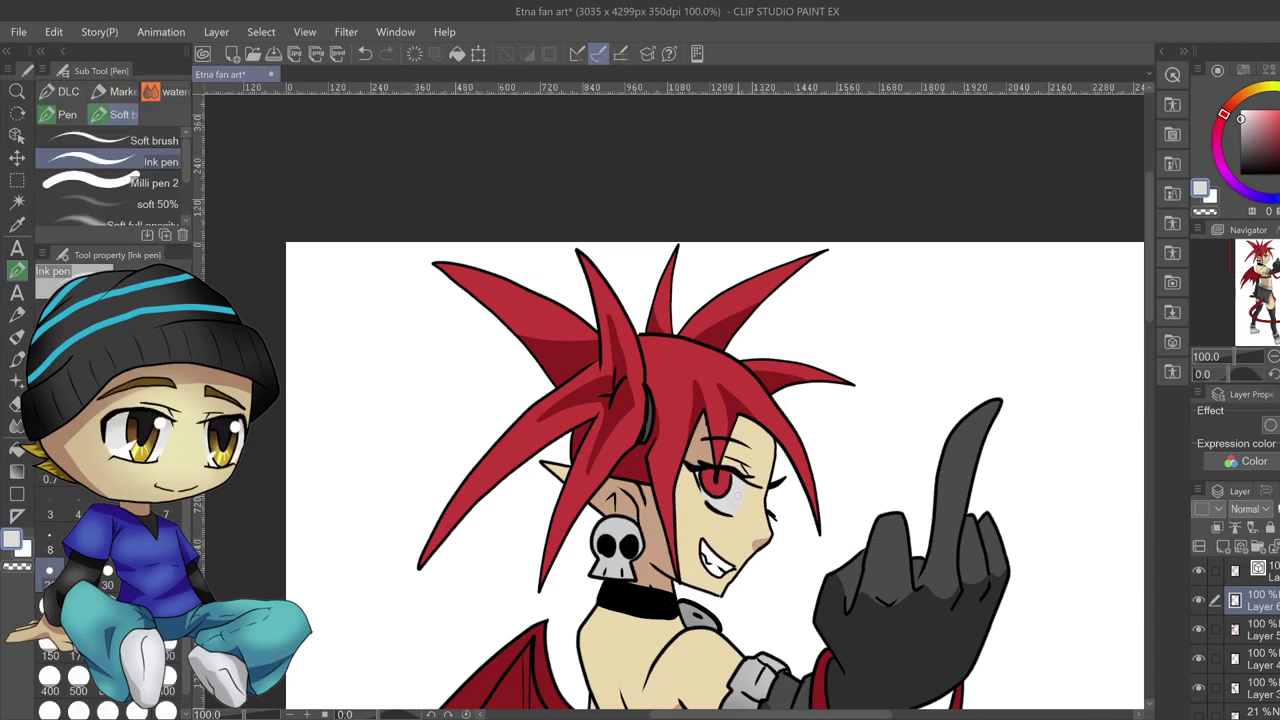
# Auto-select the gray area of the eye, blend white into it with the Soft full opacity brush at a smaller size, and clear the selection
pyautogui.press('w')
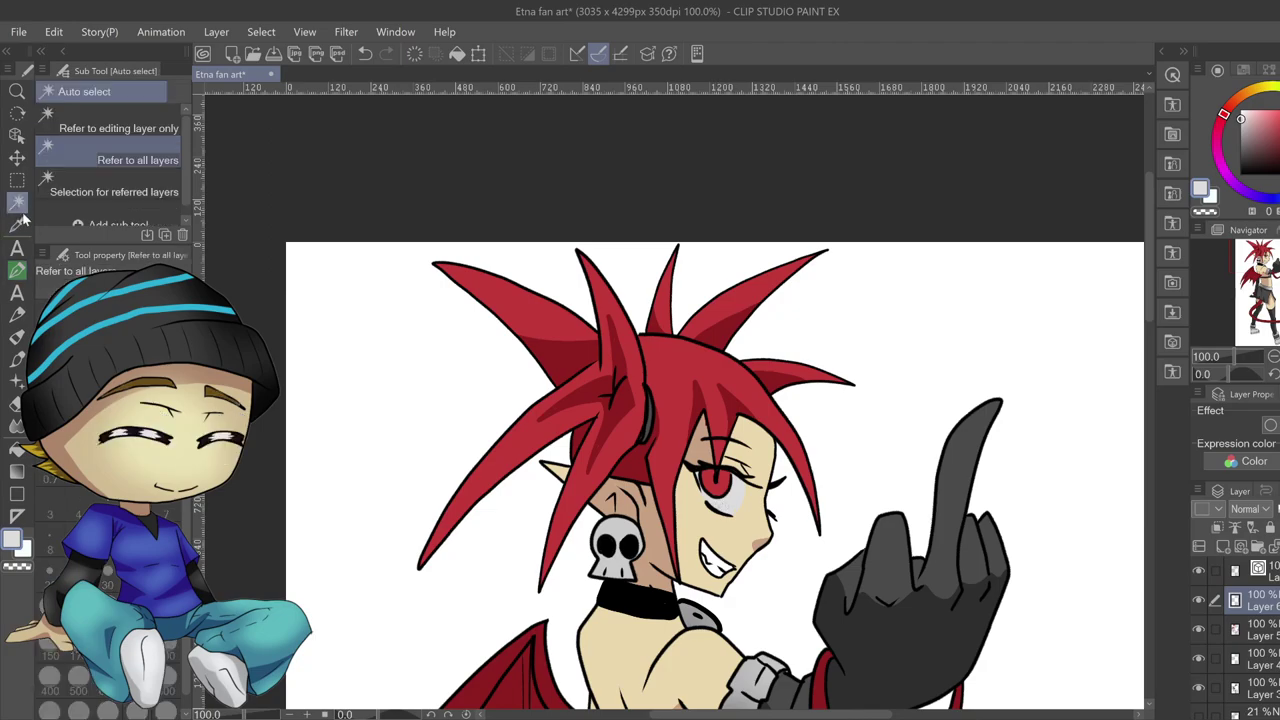
pyautogui.click(733, 507)
pyautogui.moveTo(1257, 118); pyautogui.dragTo(1218, 86)
pyautogui.press('p')
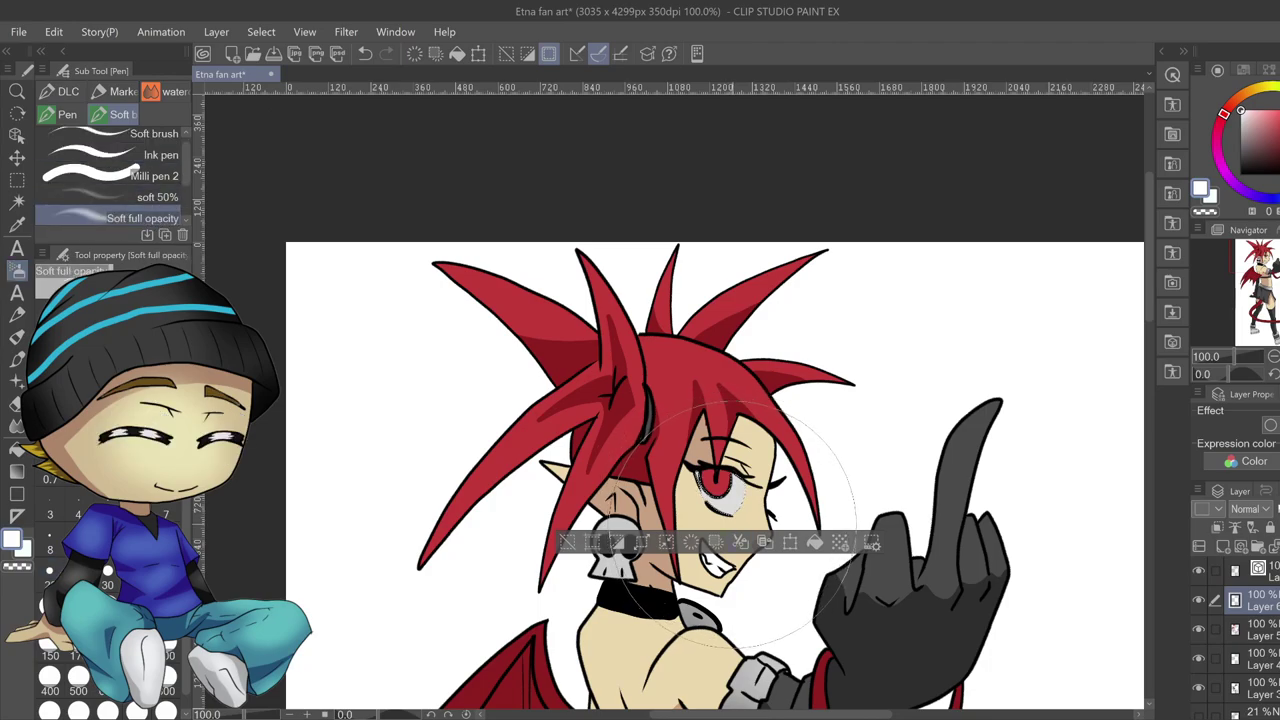
pyautogui.press('[')
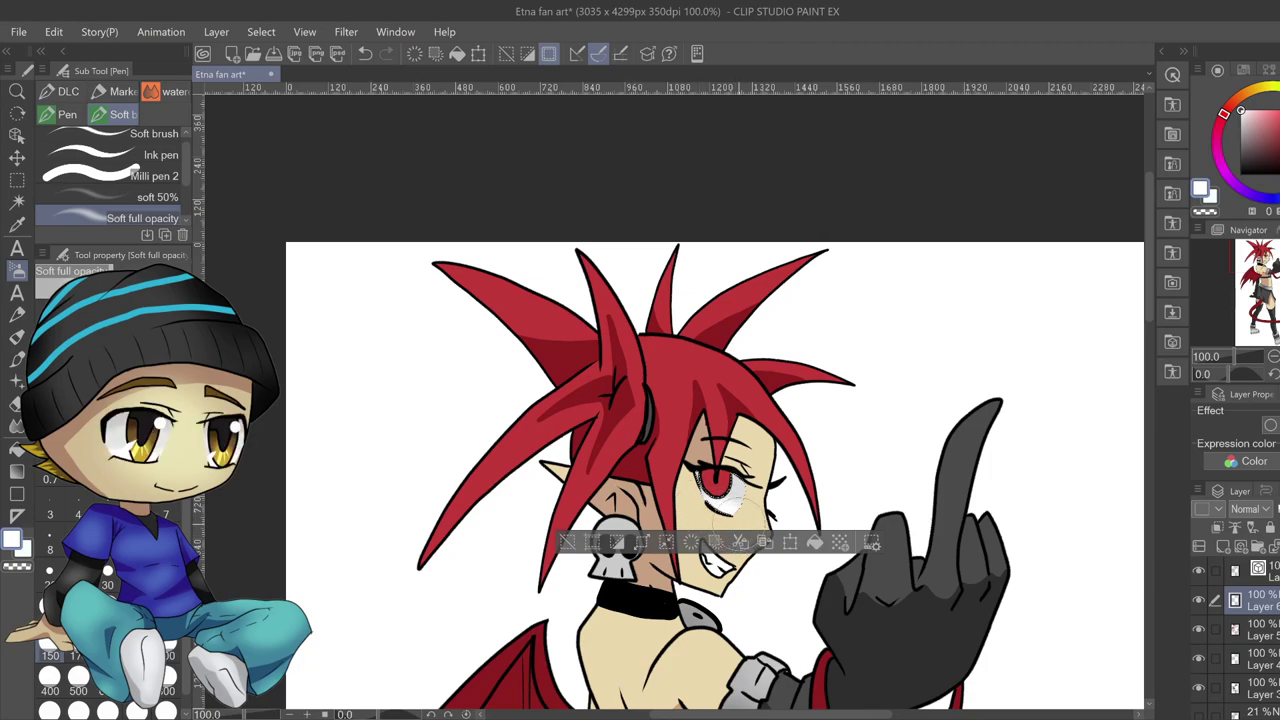
pyautogui.click(567, 543)
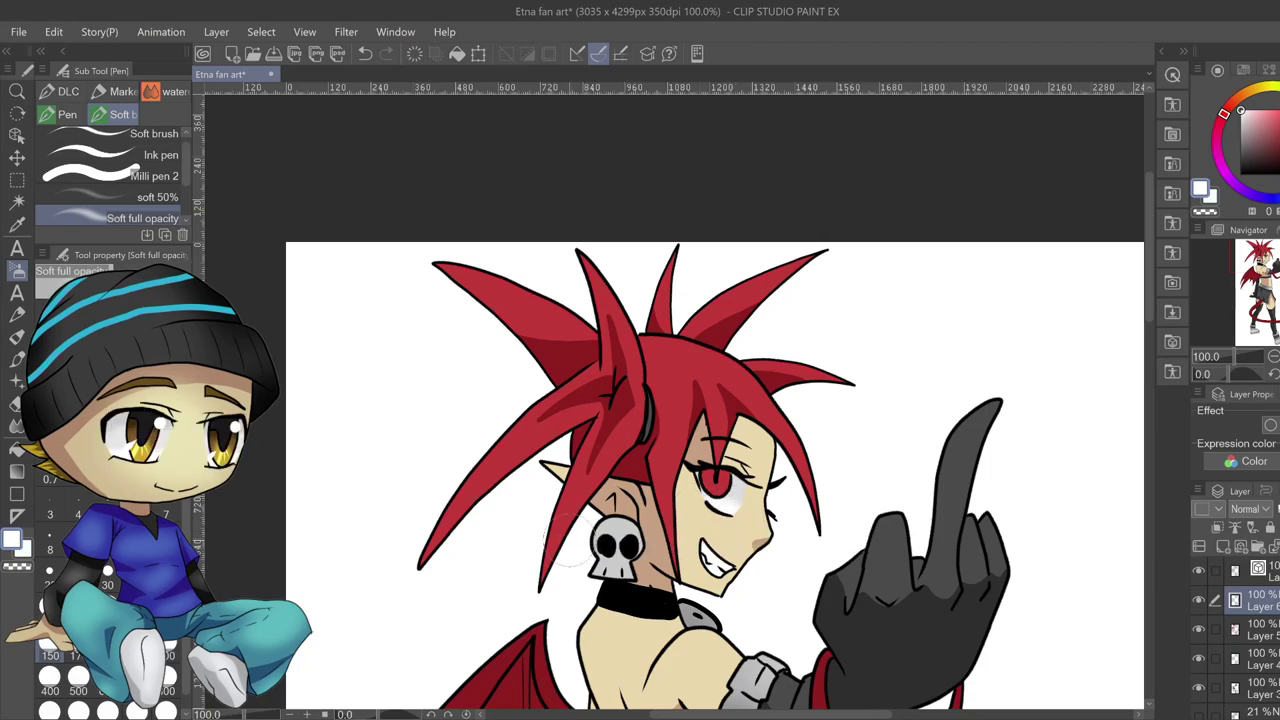
# Auto-select the iris, paint it bright red with Milli pen 2, and add light pink highlights and fine streaks with the Ink pen
pyautogui.click(17, 201)
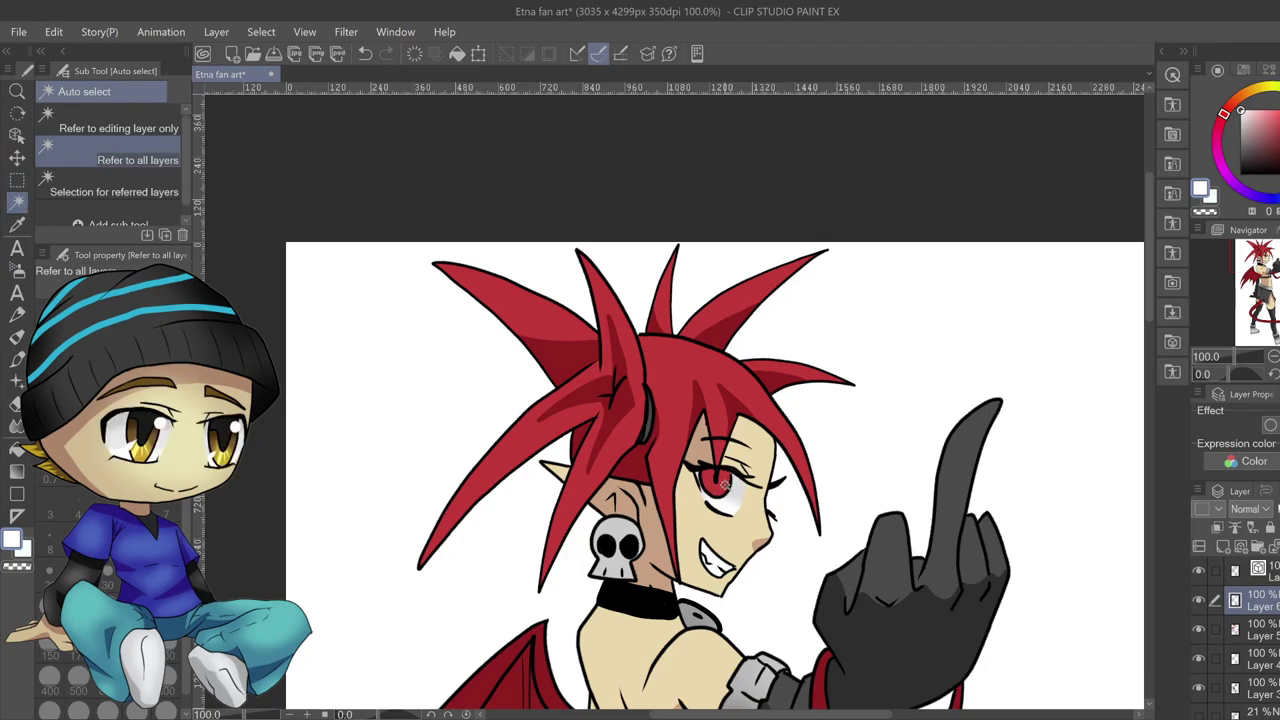
pyautogui.click(729, 470)
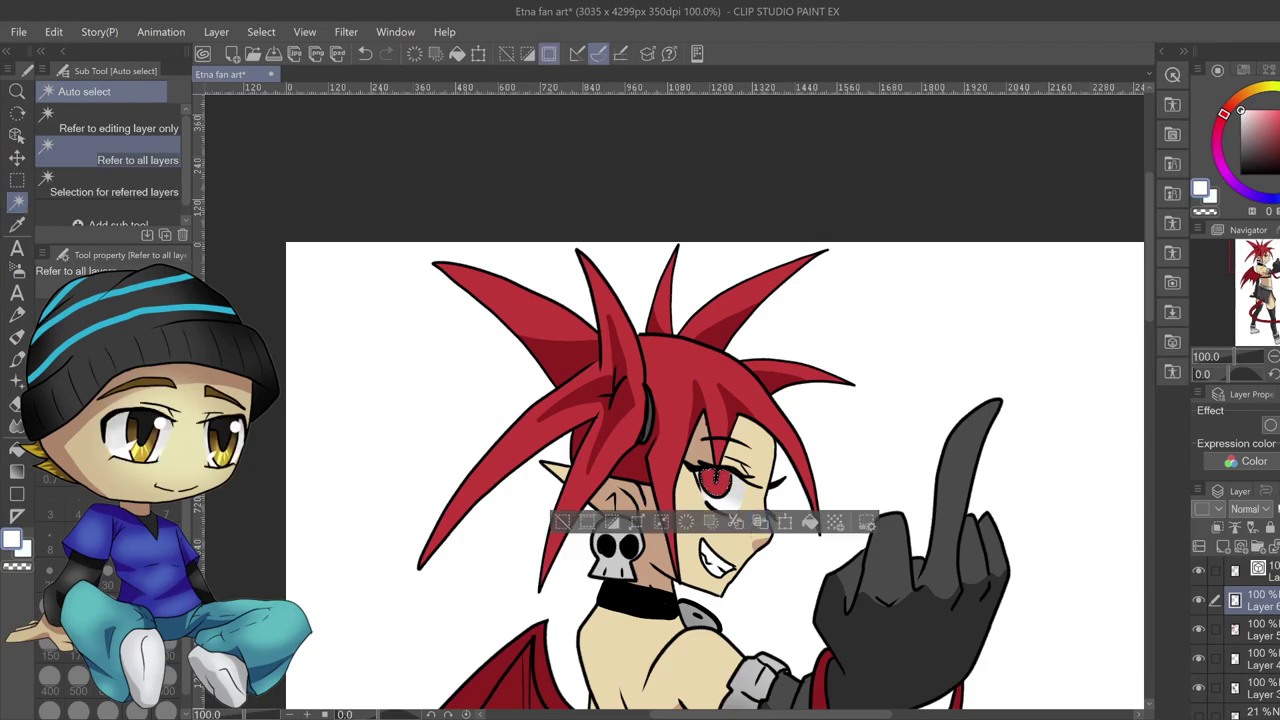
pyautogui.keyDown('alt'); pyautogui.click(715, 480); pyautogui.keyUp('alt')
pyautogui.press('p')
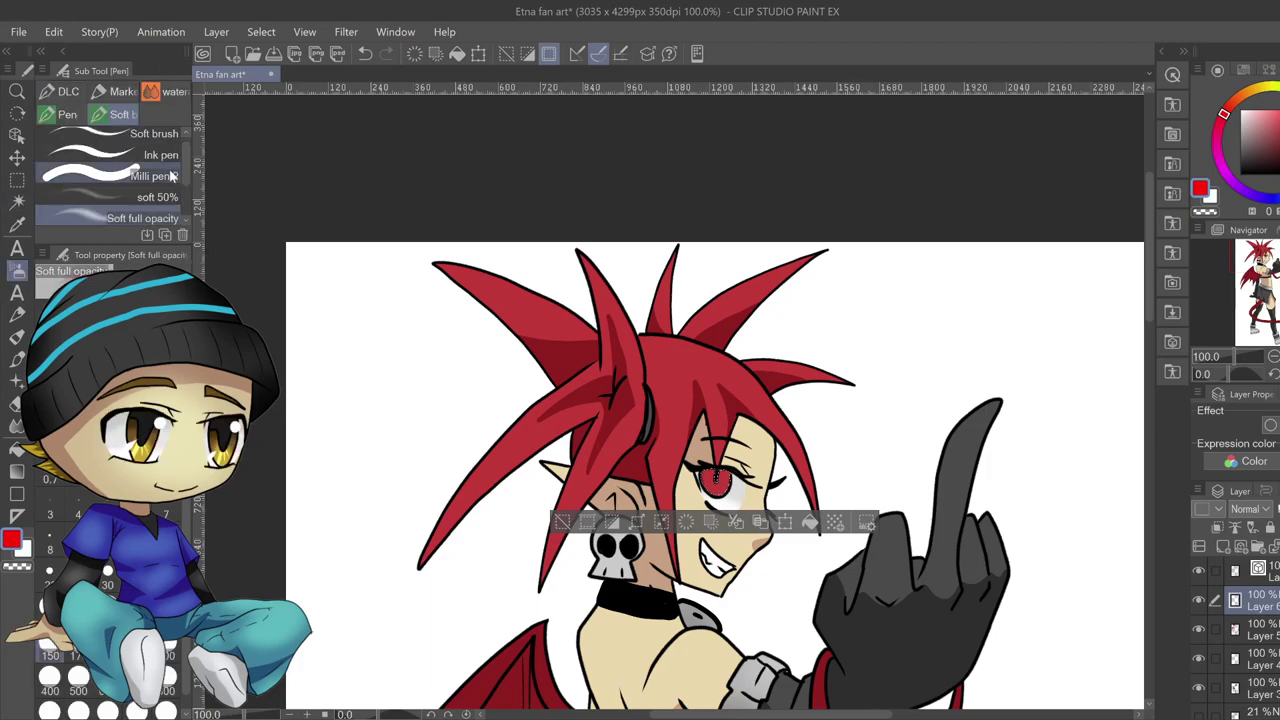
pyautogui.click(160, 178)
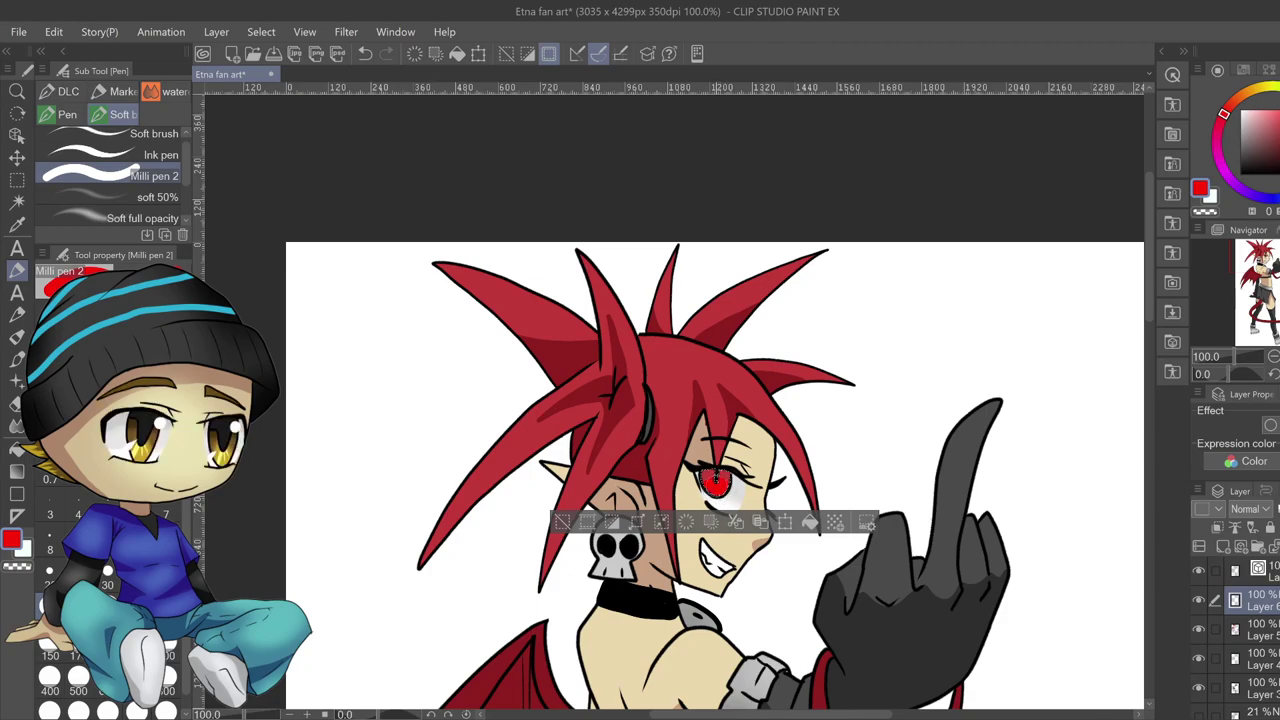
pyautogui.click(1258, 127)
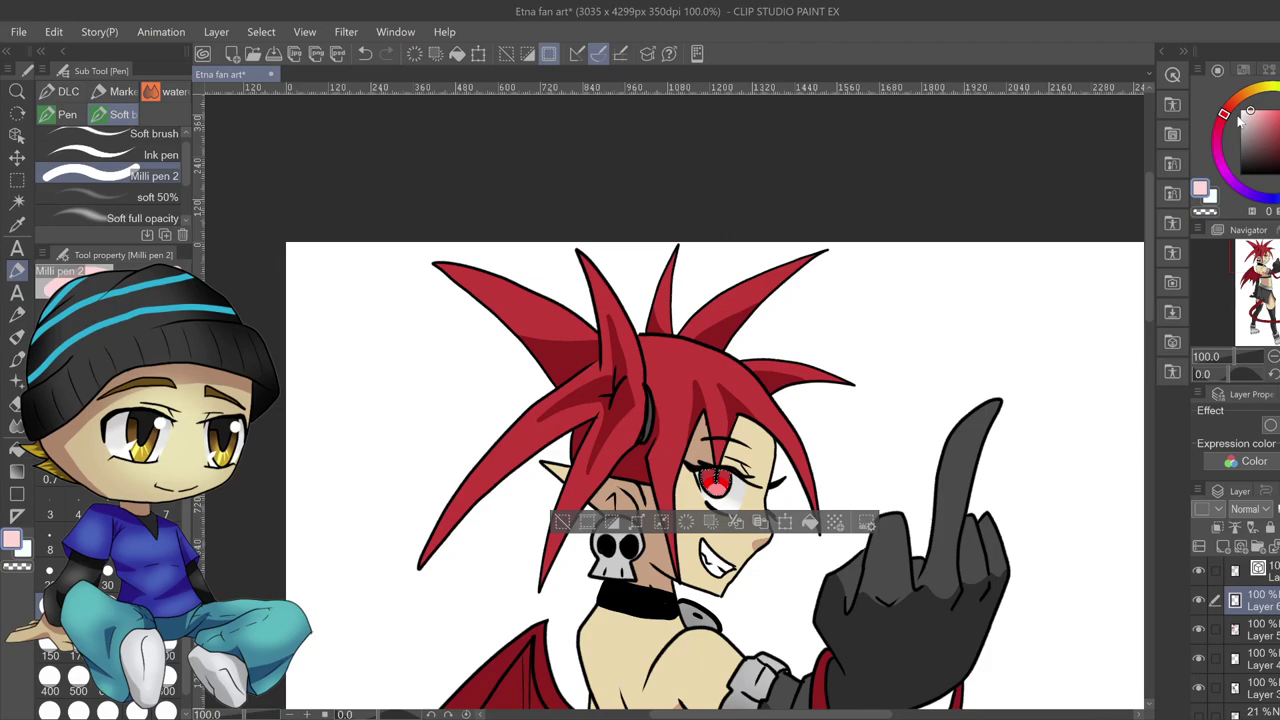
pyautogui.click(150, 155)
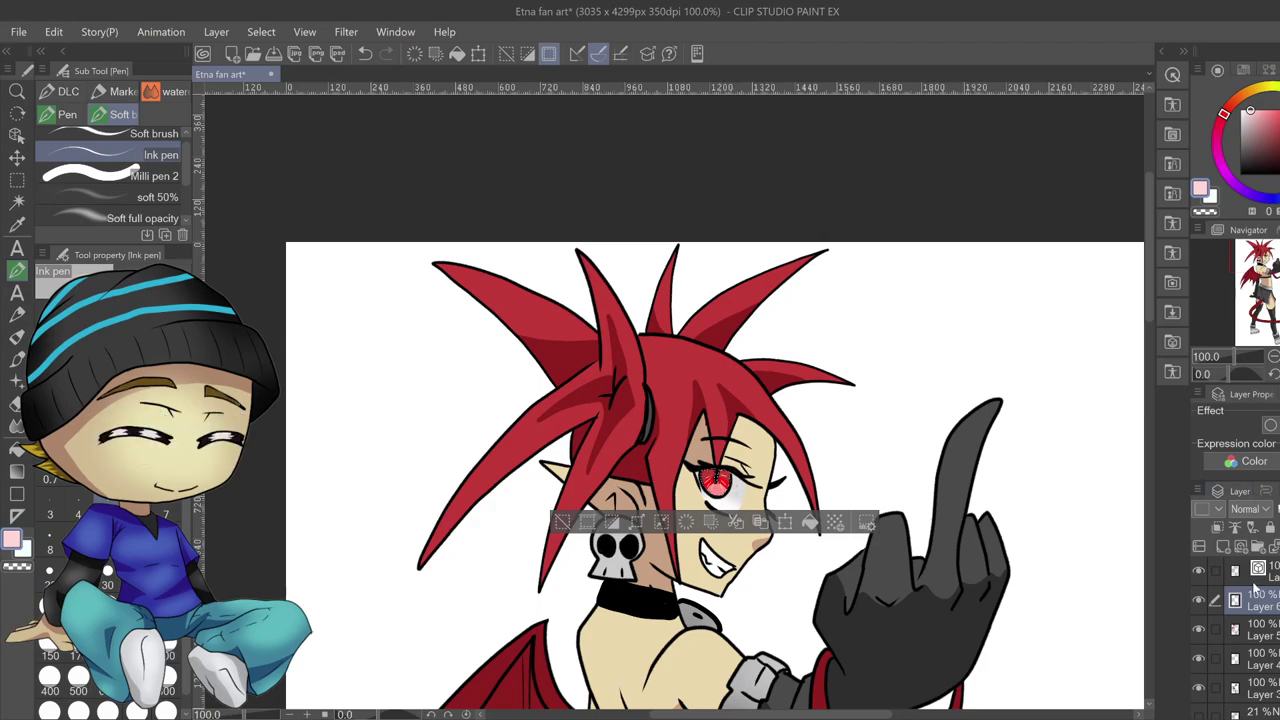
# Add a new layer on top, clear the selection, and paint white highlights on the eye with the Ink pen
pyautogui.moveTo(1250, 600); pyautogui.dragTo(1223, 550)
pyautogui.press('x')
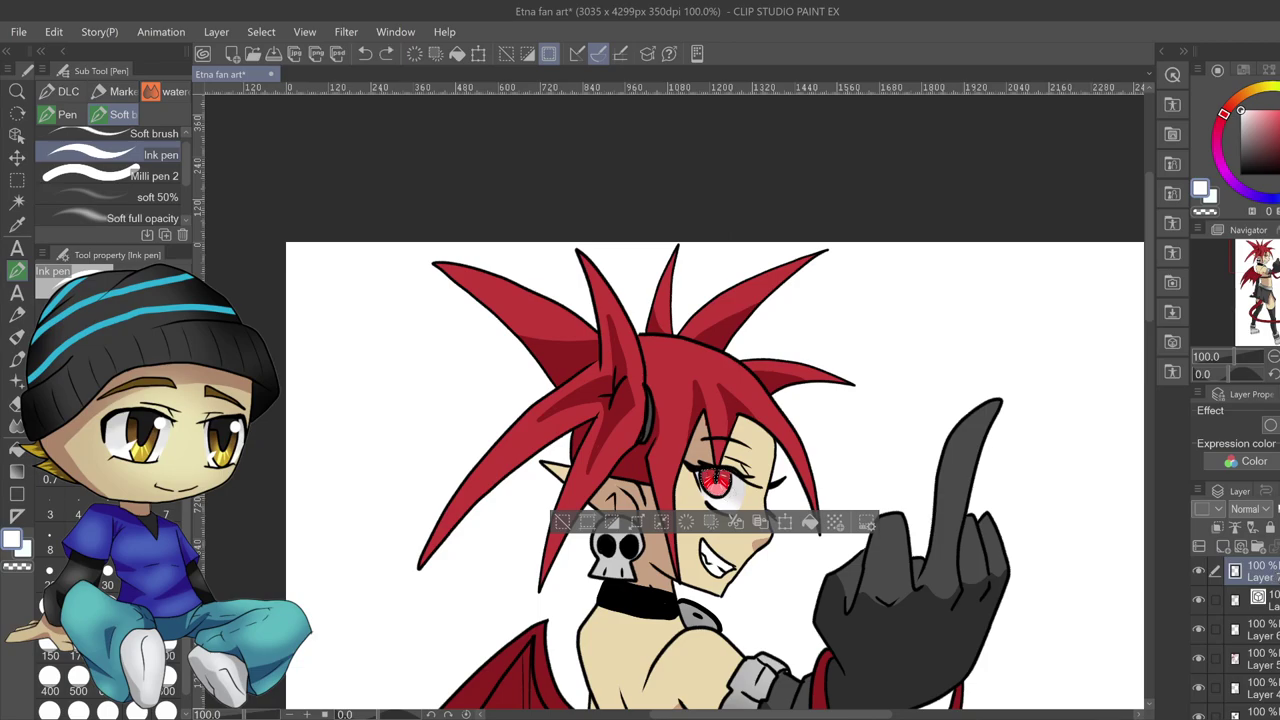
pyautogui.hotkey('ctrl', 'd')
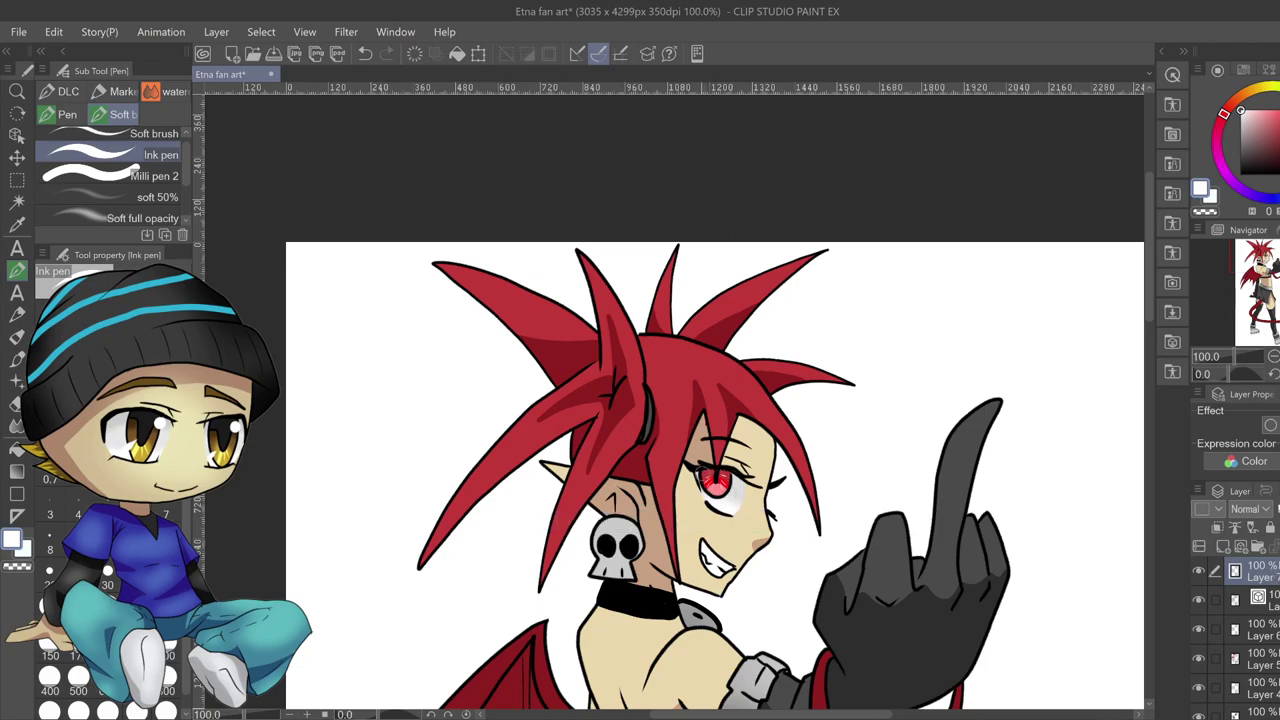
pyautogui.moveTo(699, 471); pyautogui.dragTo(700, 478)
# Choose a very light gray, auto-select the teeth, fill them on Layer 6, and clear the selection
pyautogui.scroll(-4, 774, 533)
pyautogui.moveTo(1153, 423)
pyautogui.mouseDown()
pyautogui.moveTo(1153, 496)
pyautogui.moveTo(1142, 408)
pyautogui.mouseUp()
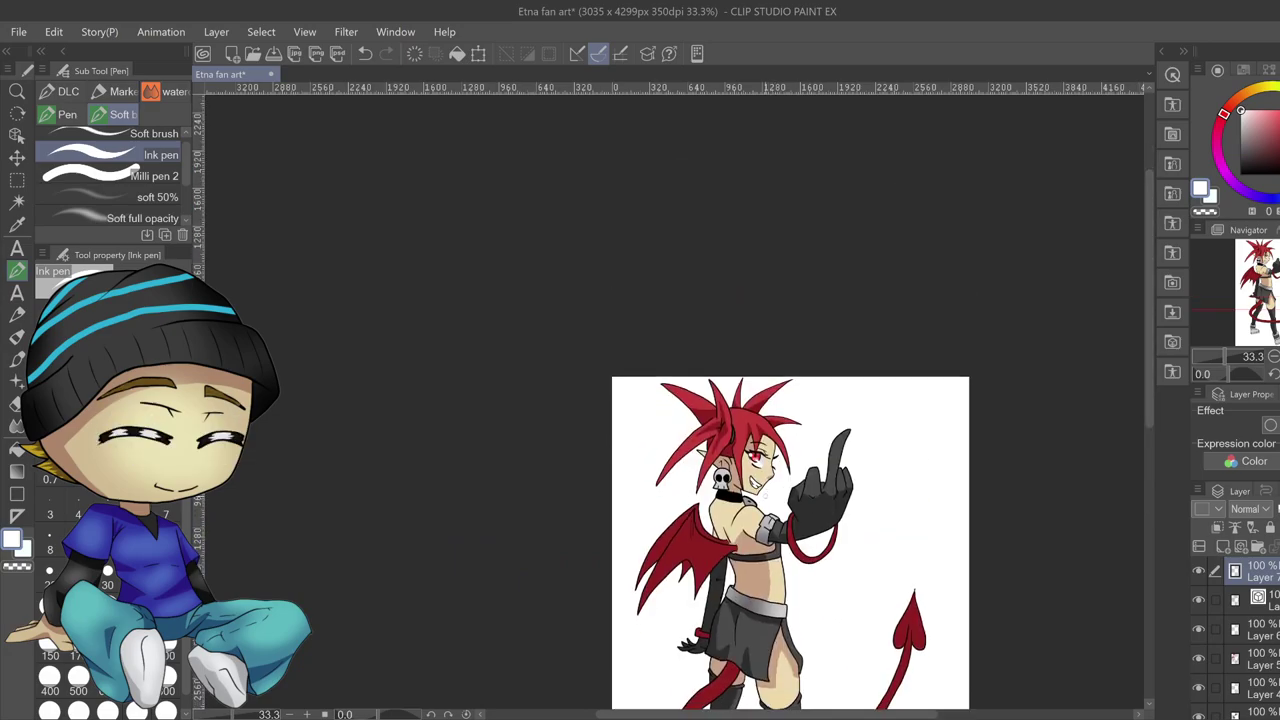
pyautogui.scroll(3, 761, 488)
pyautogui.moveTo(1248, 124); pyautogui.dragTo(1241, 117)
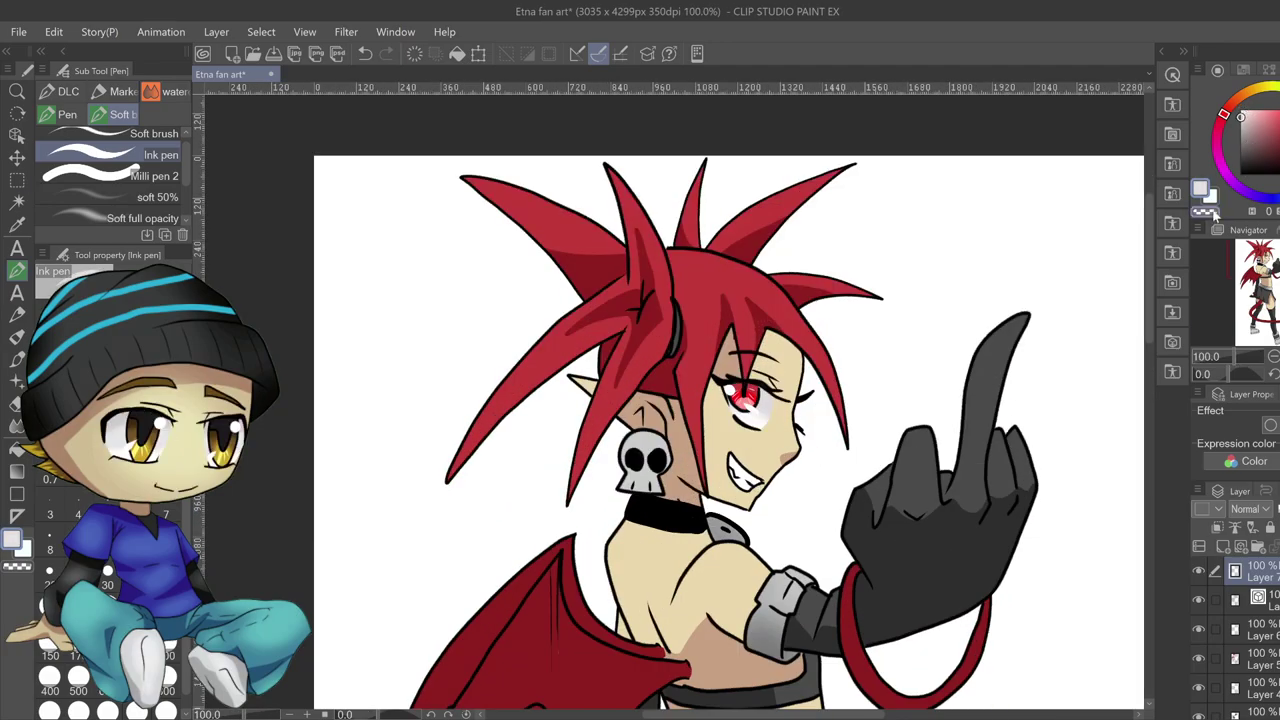
pyautogui.press('w')
pyautogui.click(750, 478)
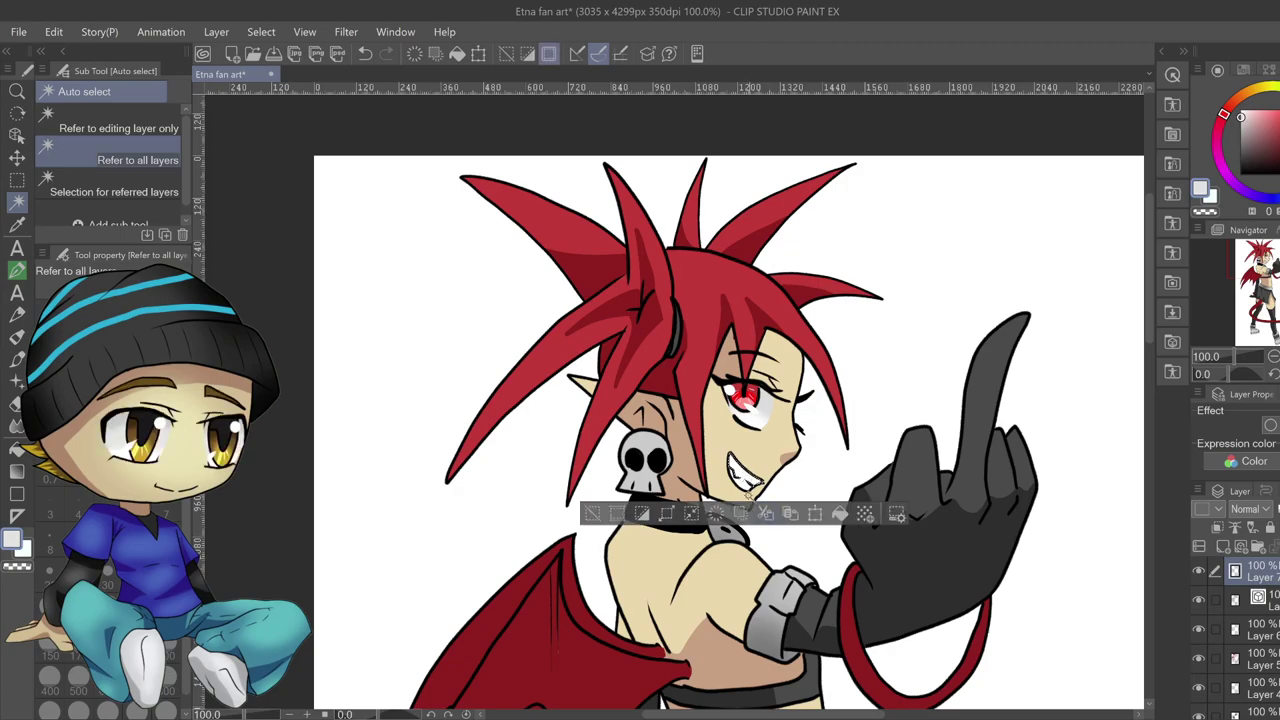
pyautogui.keyDown('shift'); pyautogui.click(744, 486); pyautogui.keyUp('shift')
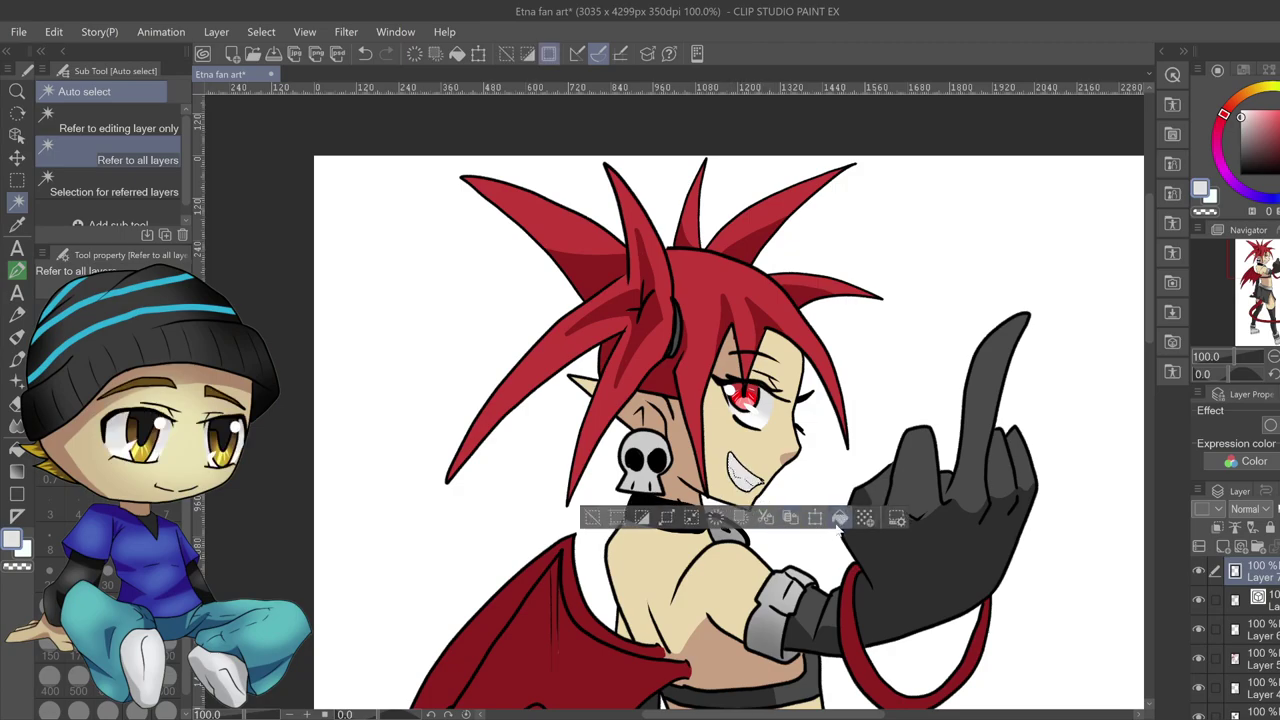
pyautogui.click(1262, 630)
pyautogui.click(838, 519)
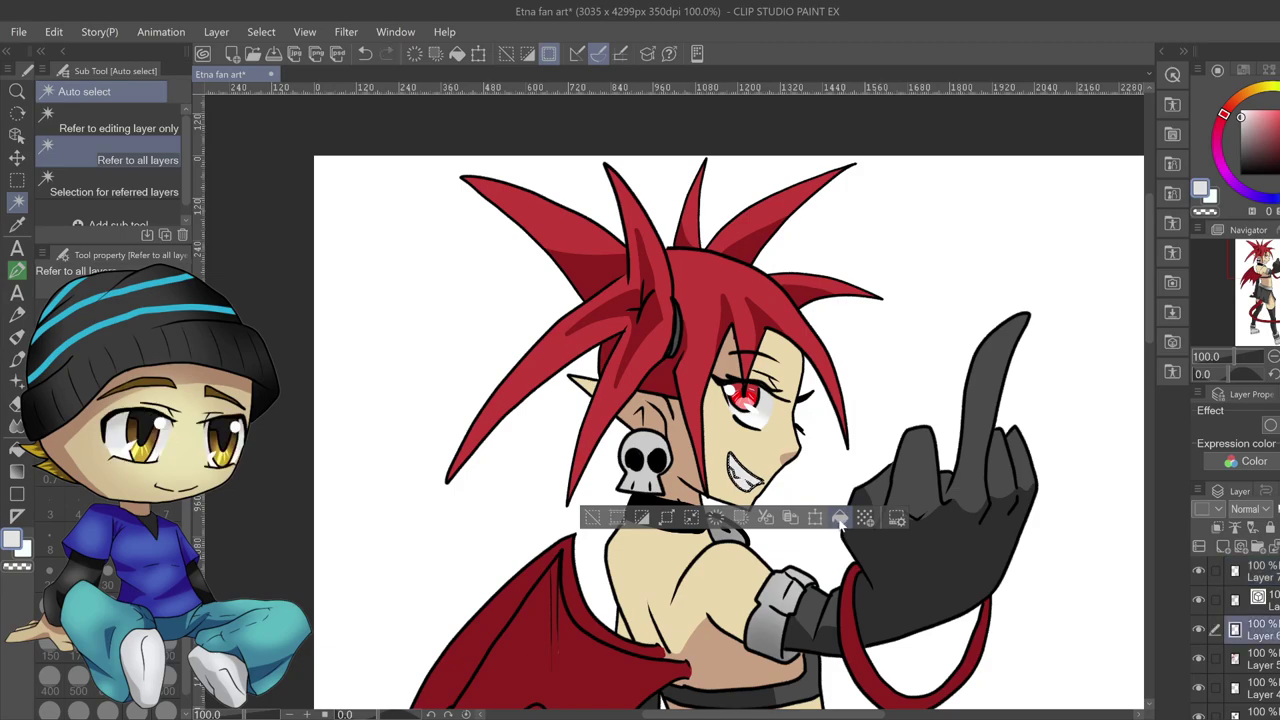
pyautogui.click(591, 517)
# Add a new layer directly above Layer 1, below the coloring layers, and choose a very dark red
pyautogui.scroll(-4, 592, 518)
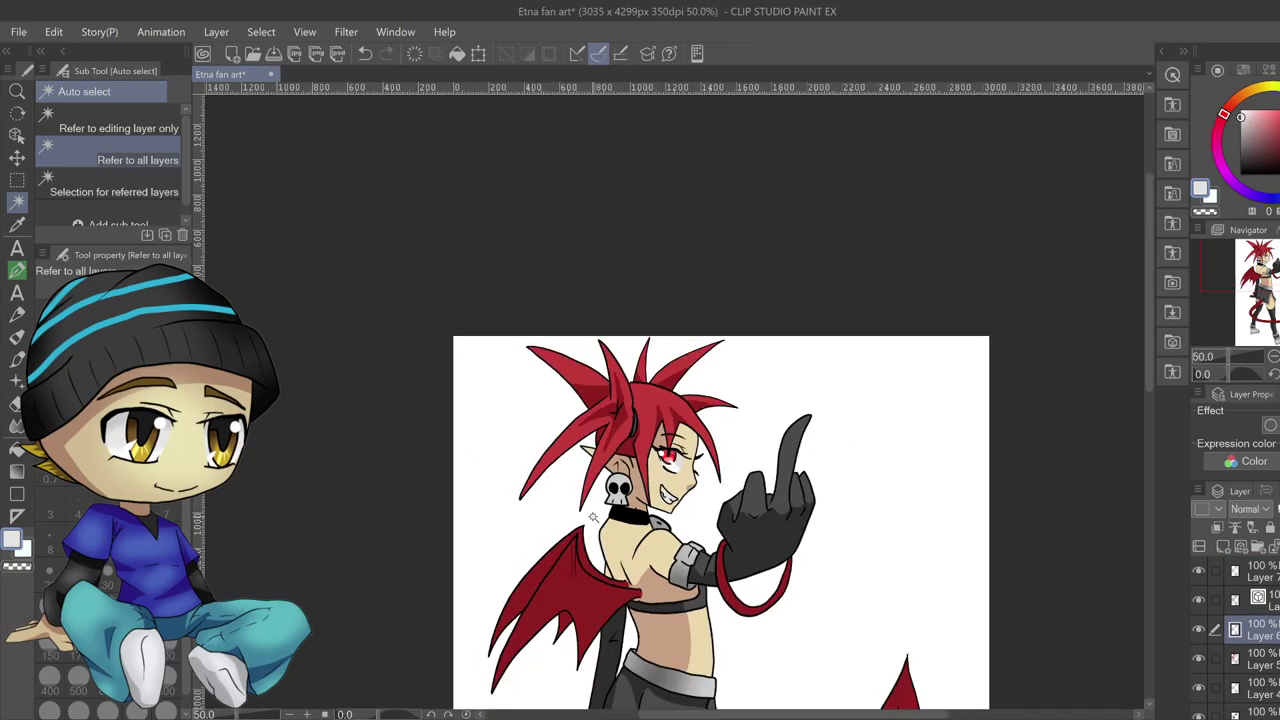
pyautogui.moveTo(1152, 350); pyautogui.dragTo(1144, 411)
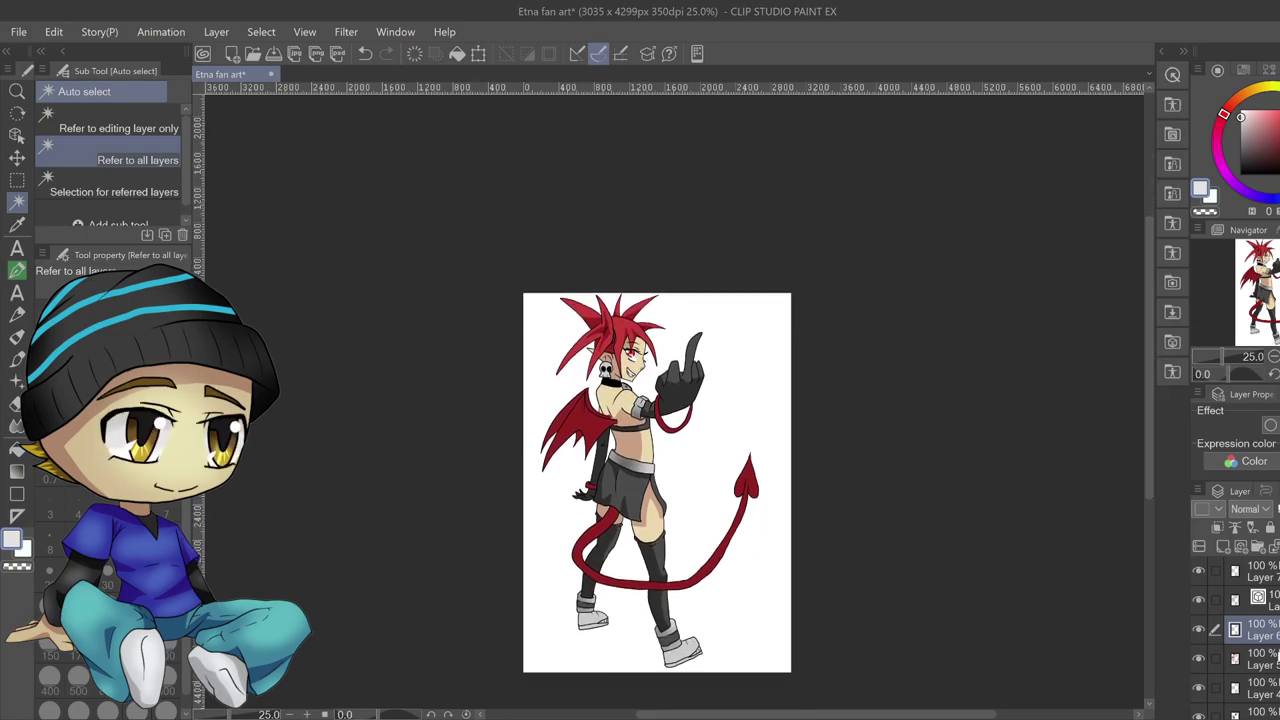
pyautogui.scroll(-3, 1240, 640)
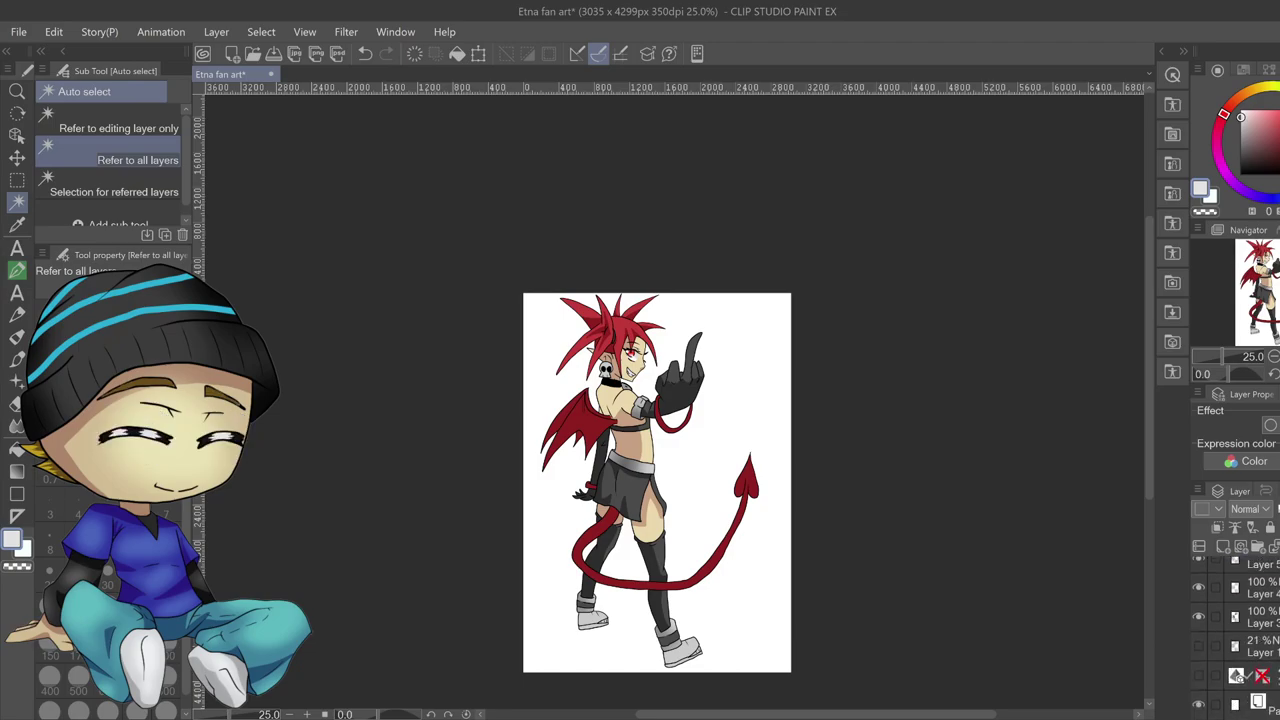
pyautogui.click(1250, 646)
pyautogui.click(1224, 548)
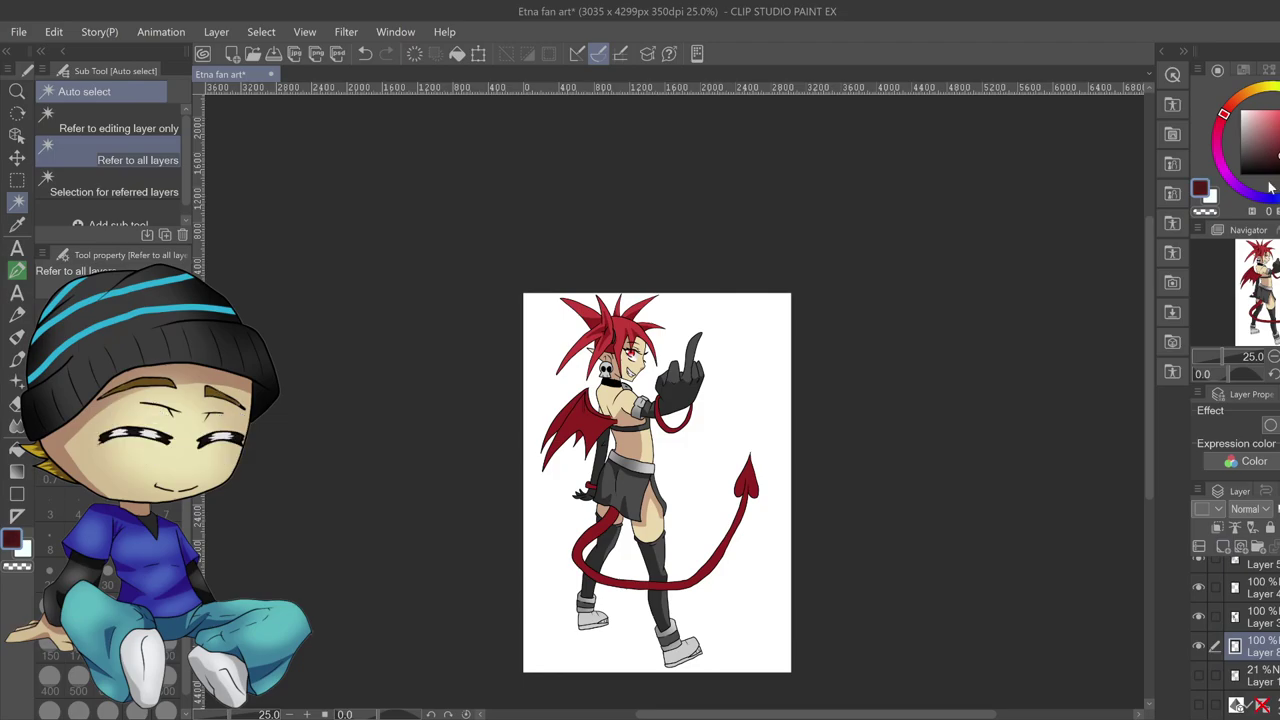
# Draw a large downward-pointing triangle of straight lines behind the character with the Ink pen
pyautogui.click(17, 494)
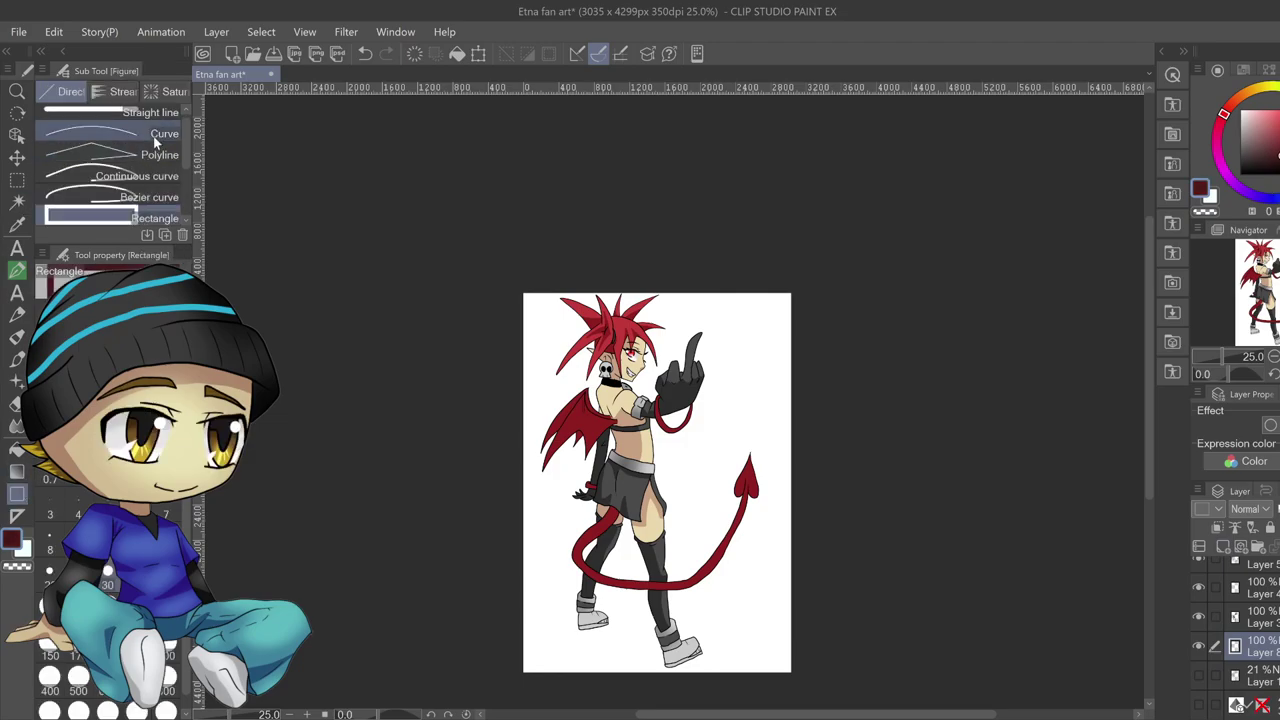
pyautogui.click(140, 113)
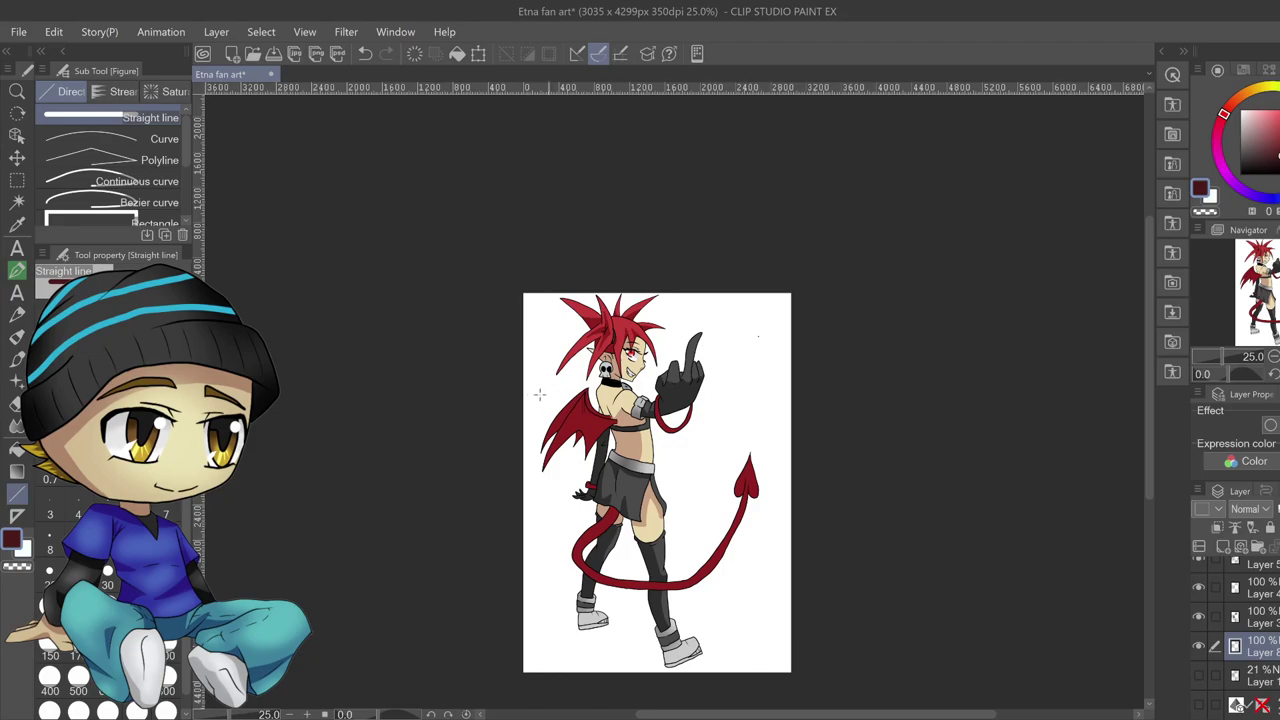
pyautogui.press('p')
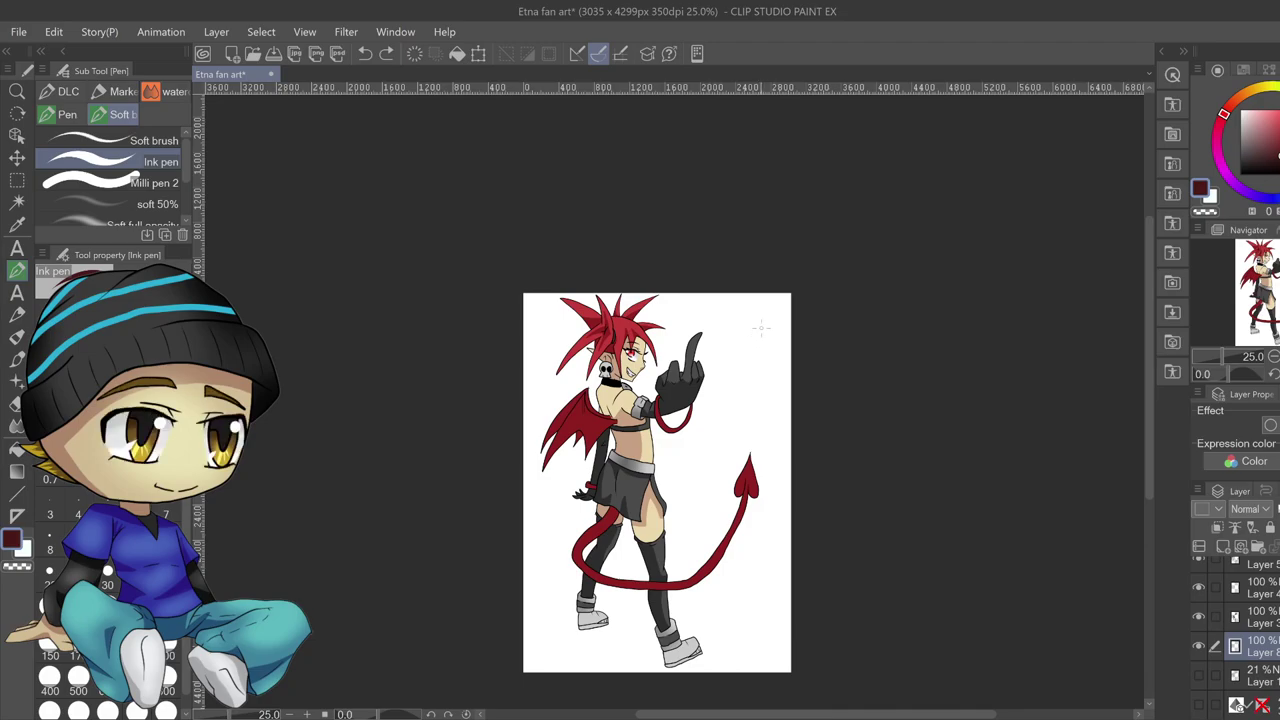
pyautogui.click(750, 322)
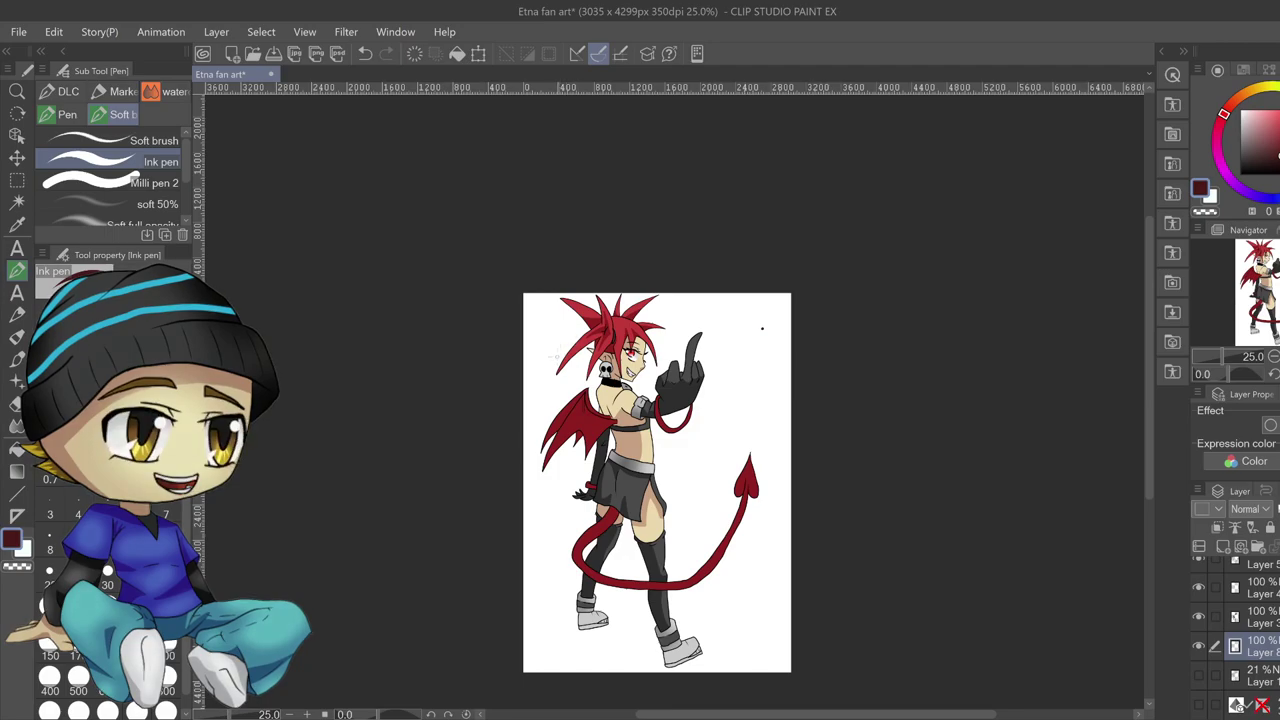
pyautogui.keyDown('shift'); pyautogui.click(540, 364); pyautogui.keyUp('shift')
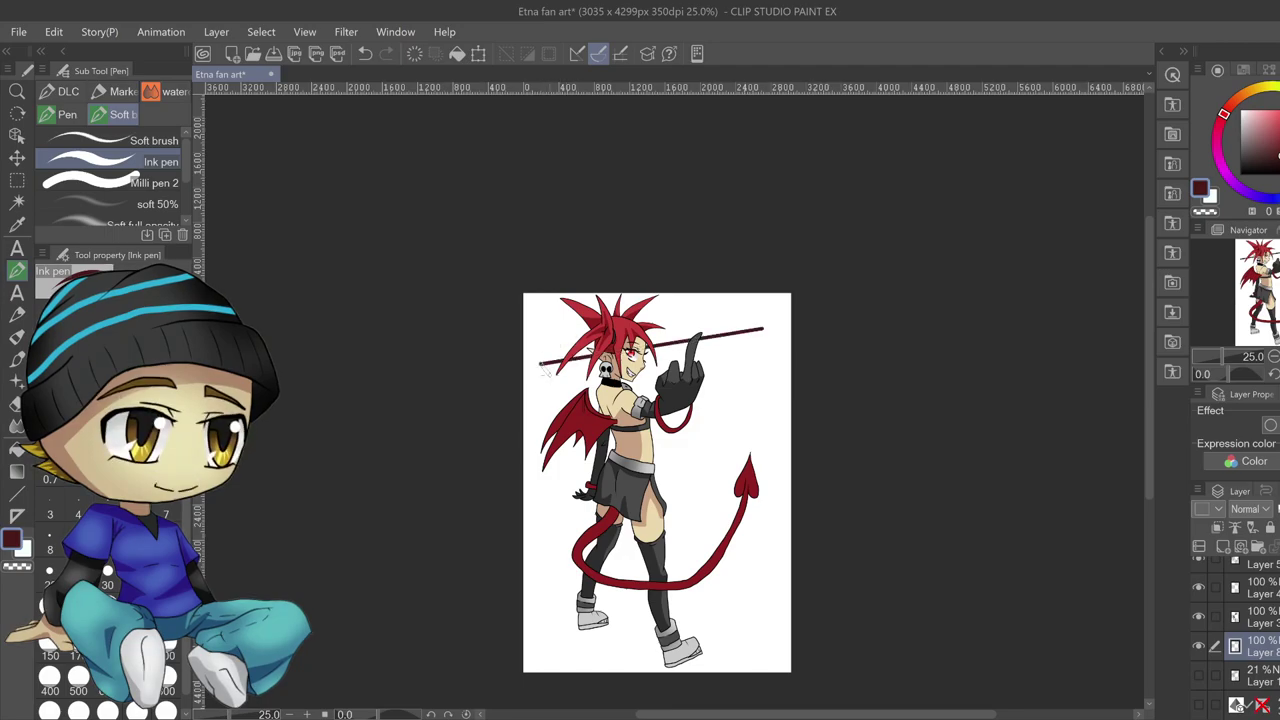
pyautogui.keyDown('shift'); pyautogui.click(715, 645); pyautogui.keyUp('shift')
pyautogui.keyDown('shift'); pyautogui.click(762, 329); pyautogui.keyUp('shift')
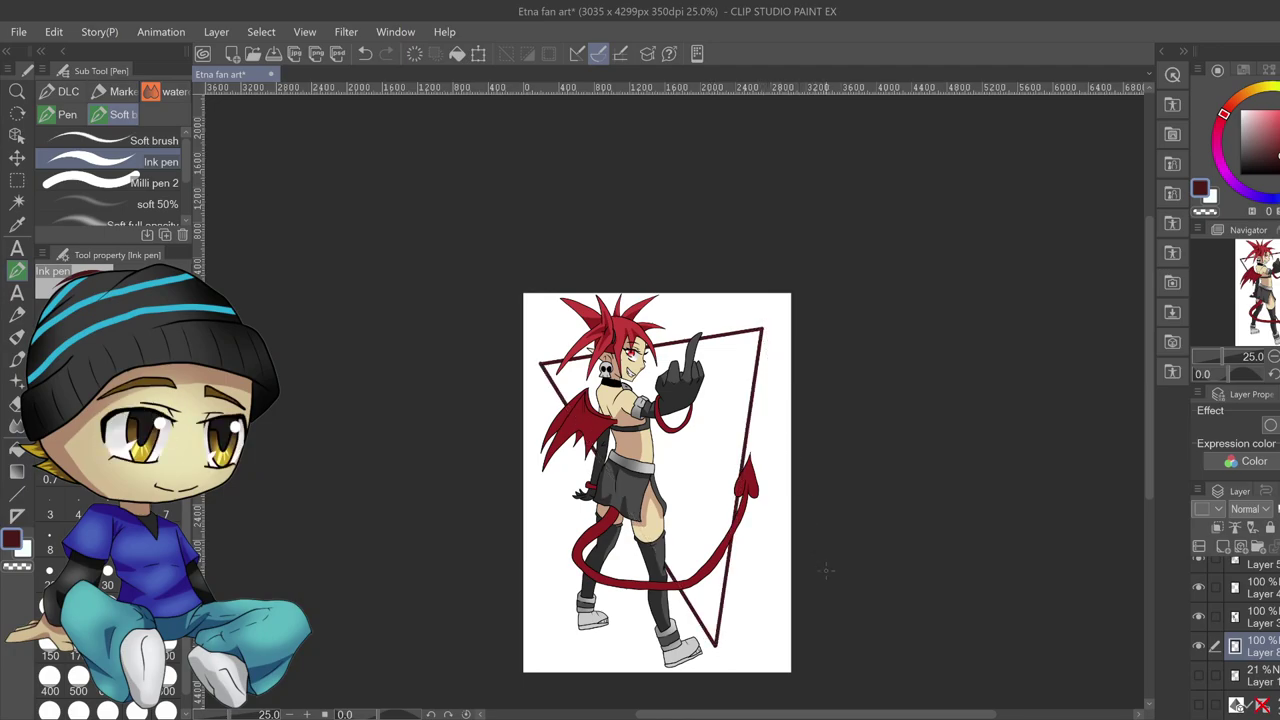
# Hide Layers 3 to 7 and the line art layer to isolate the triangle outline for selection
pyautogui.click(18, 202)
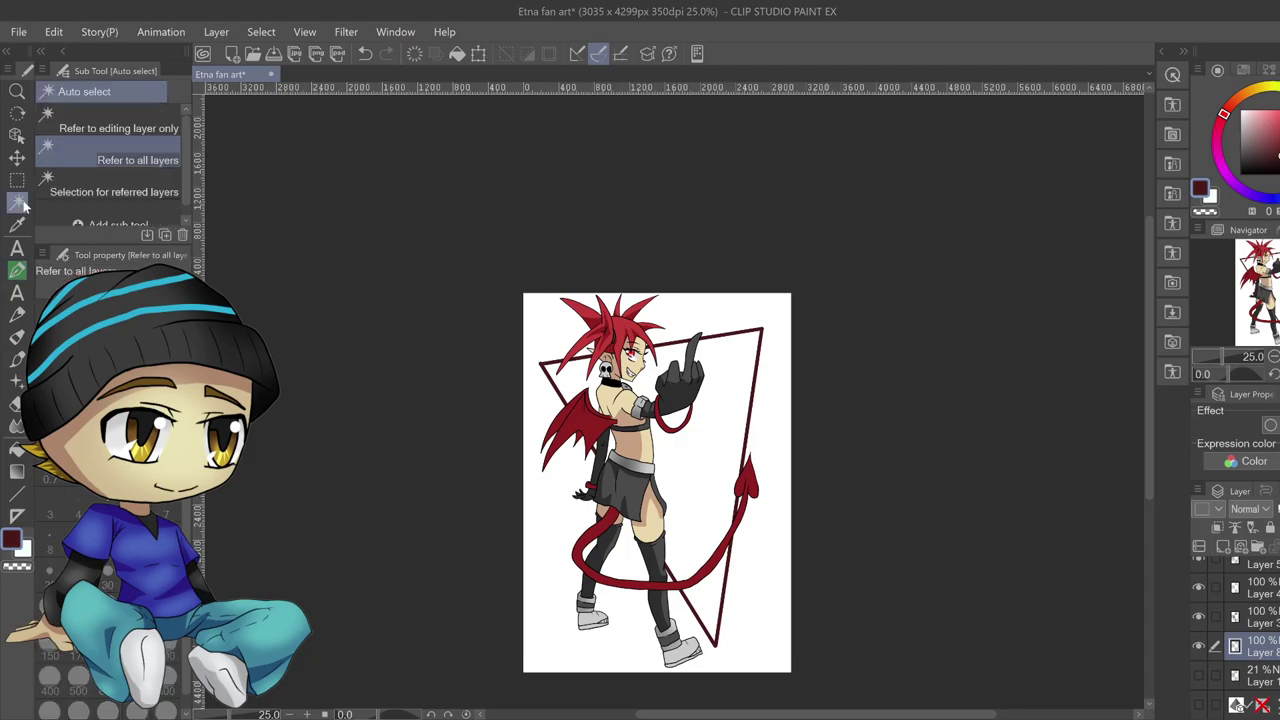
pyautogui.click(1198, 617)
pyautogui.click(1198, 588)
pyautogui.click(1198, 561)
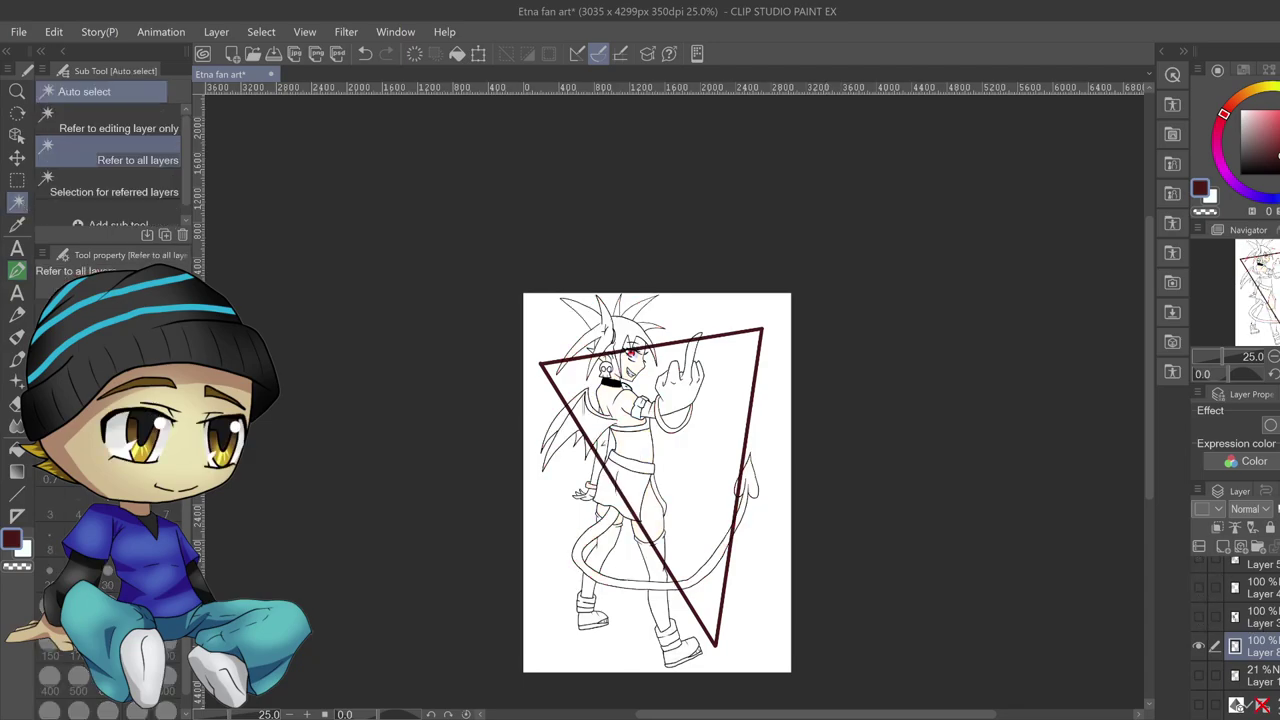
pyautogui.scroll(3, 1216, 601)
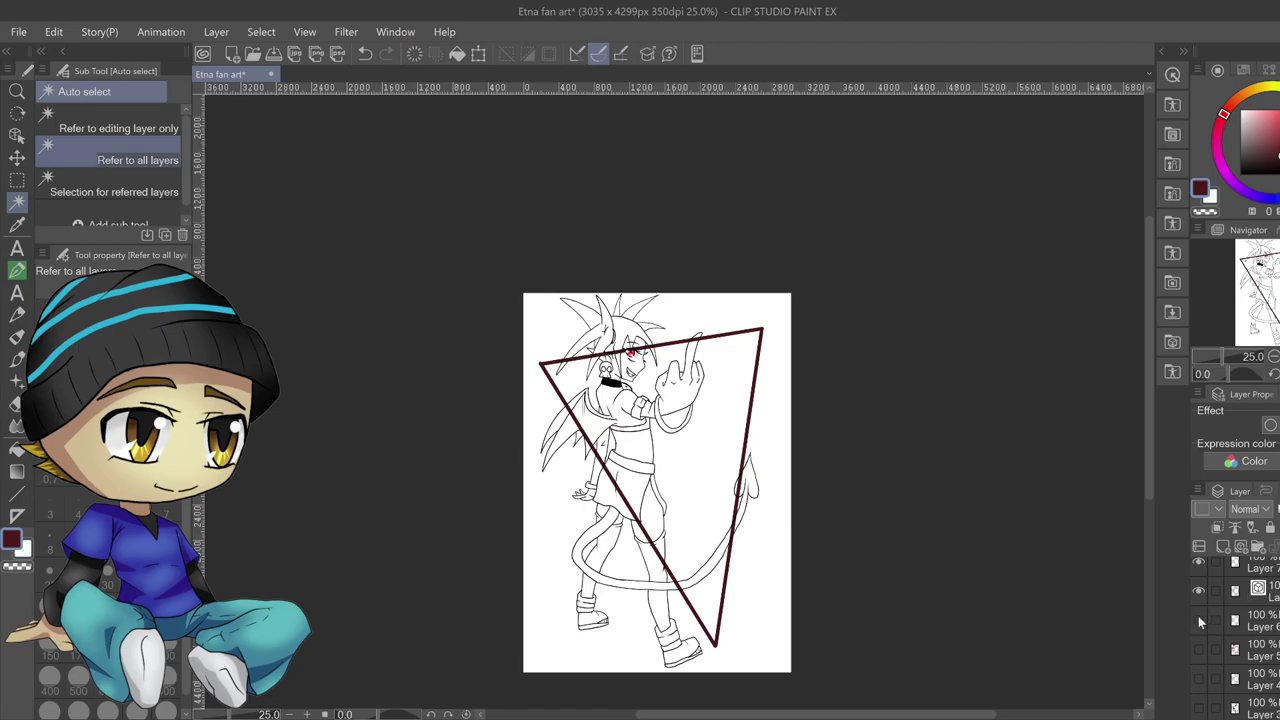
pyautogui.click(1199, 589)
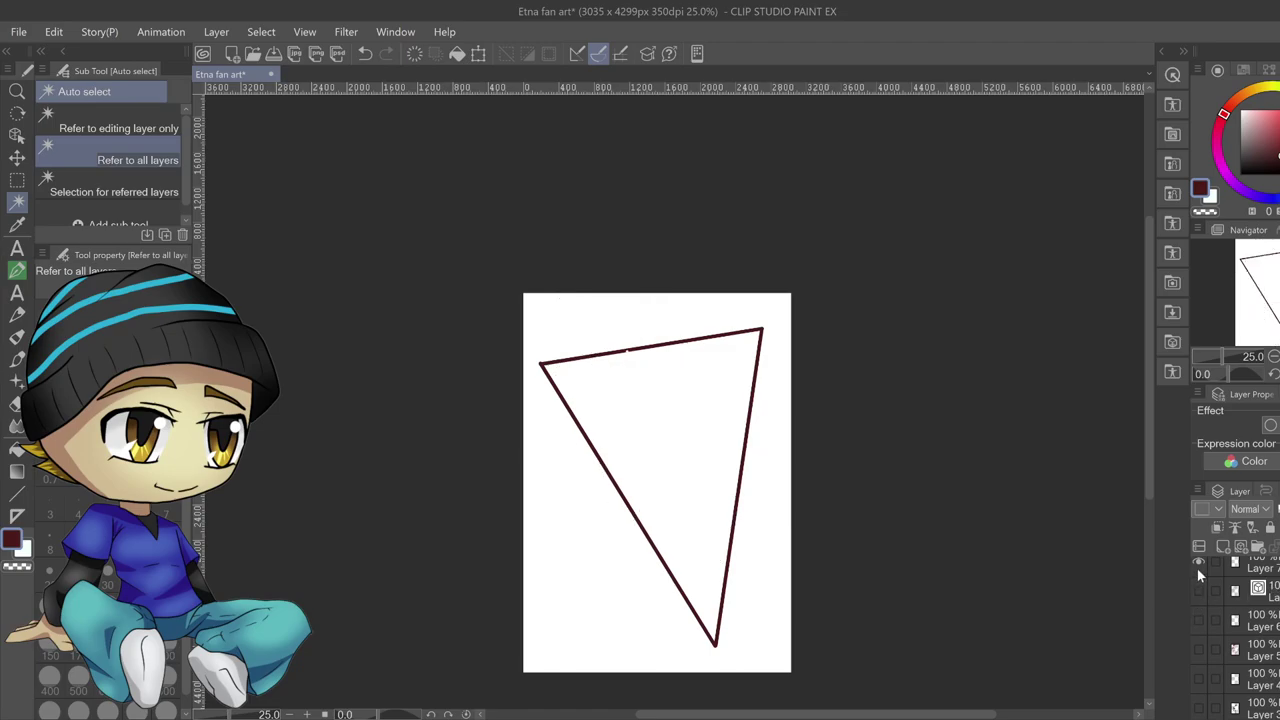
# Auto-select the inside of the triangle, fill it with the very dark red, and clear the selection
pyautogui.click(697, 523)
pyautogui.click(757, 670)
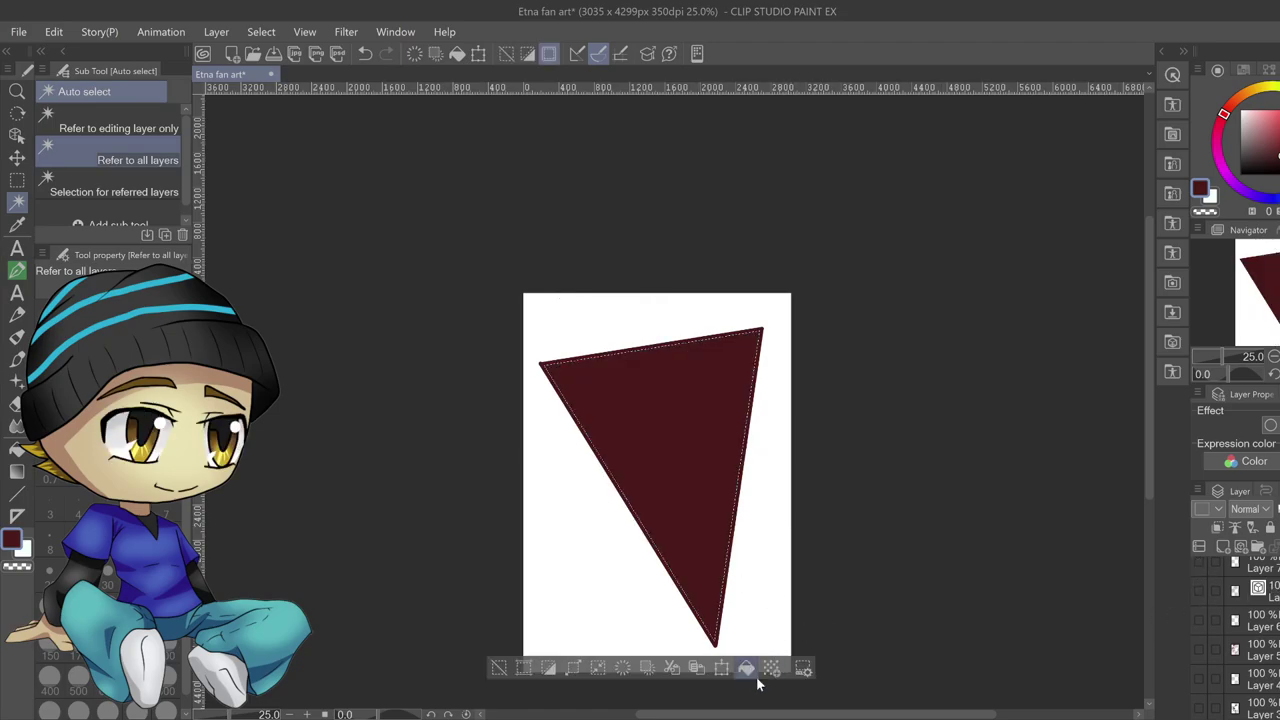
pyautogui.click(499, 669)
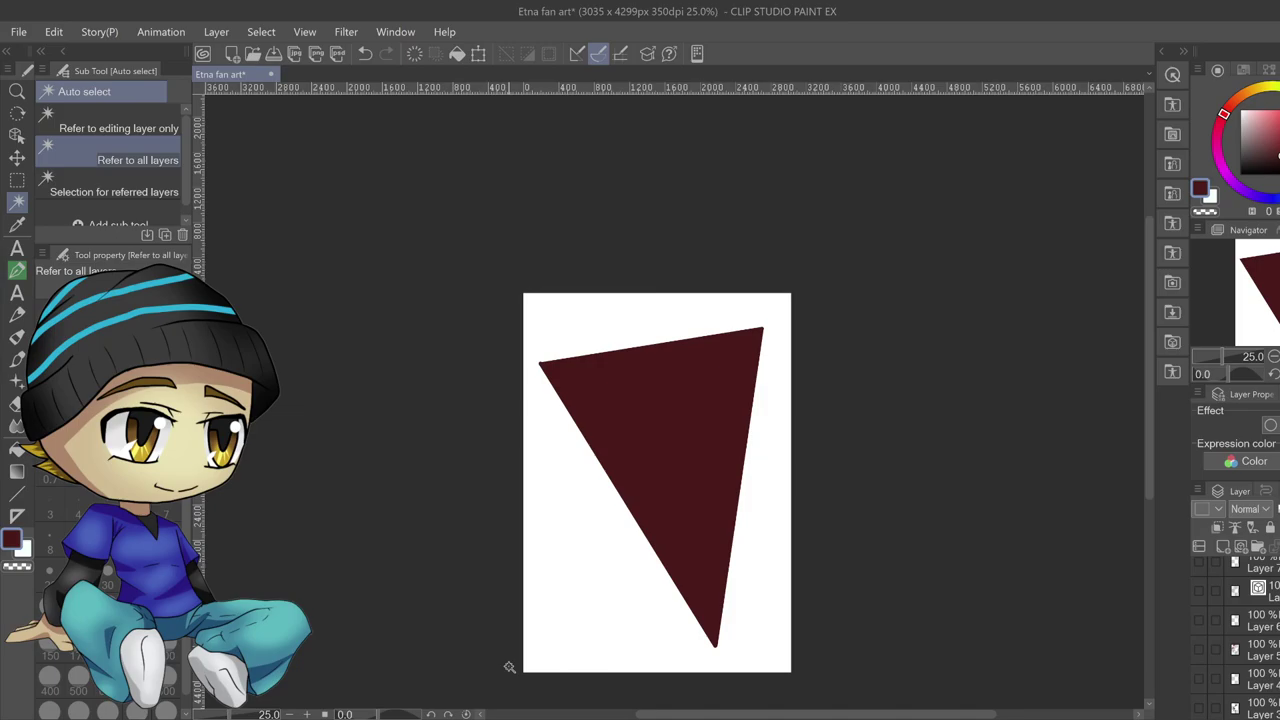
# Show the line art and coloring layers again in front of the triangle, and save the drawing
pyautogui.click(1199, 590)
pyautogui.click(1199, 620)
pyautogui.click(1199, 649)
pyautogui.click(1199, 679)
pyautogui.click(1199, 708)
pyautogui.scroll(-3, 1238, 640)
pyautogui.scroll(1, 1199, 660)
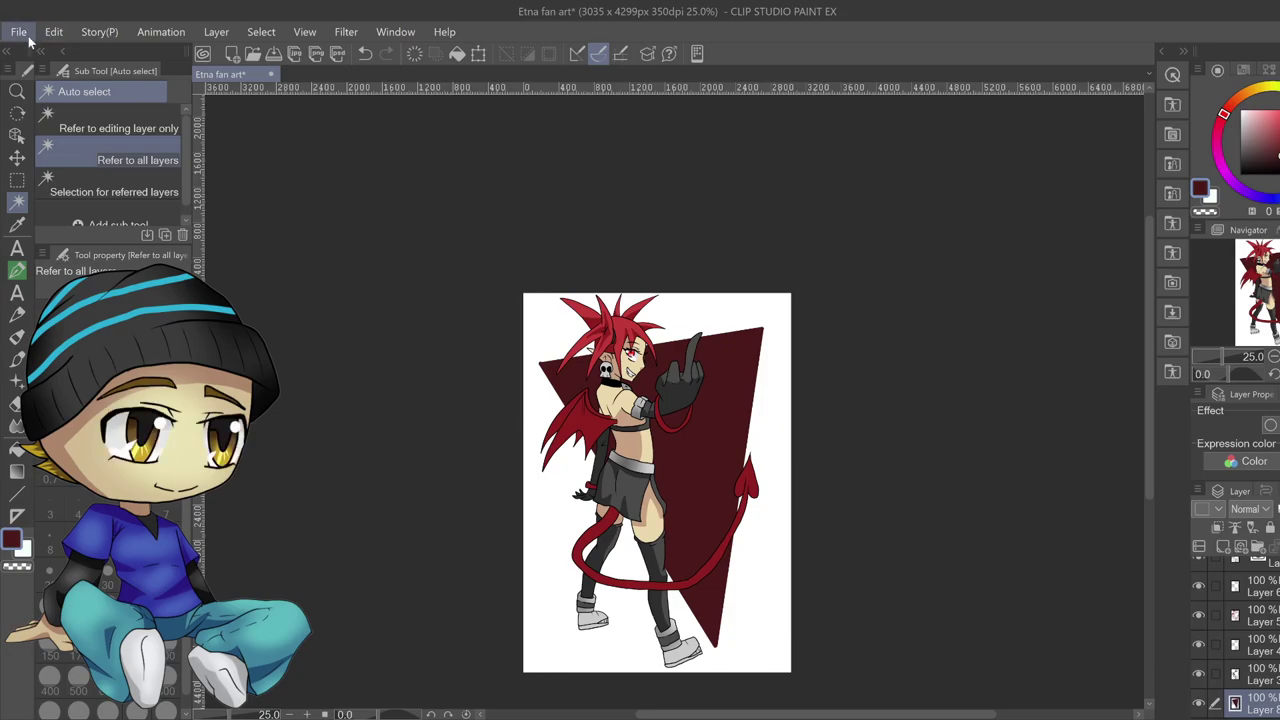
pyautogui.hotkey('ctrl', 's')
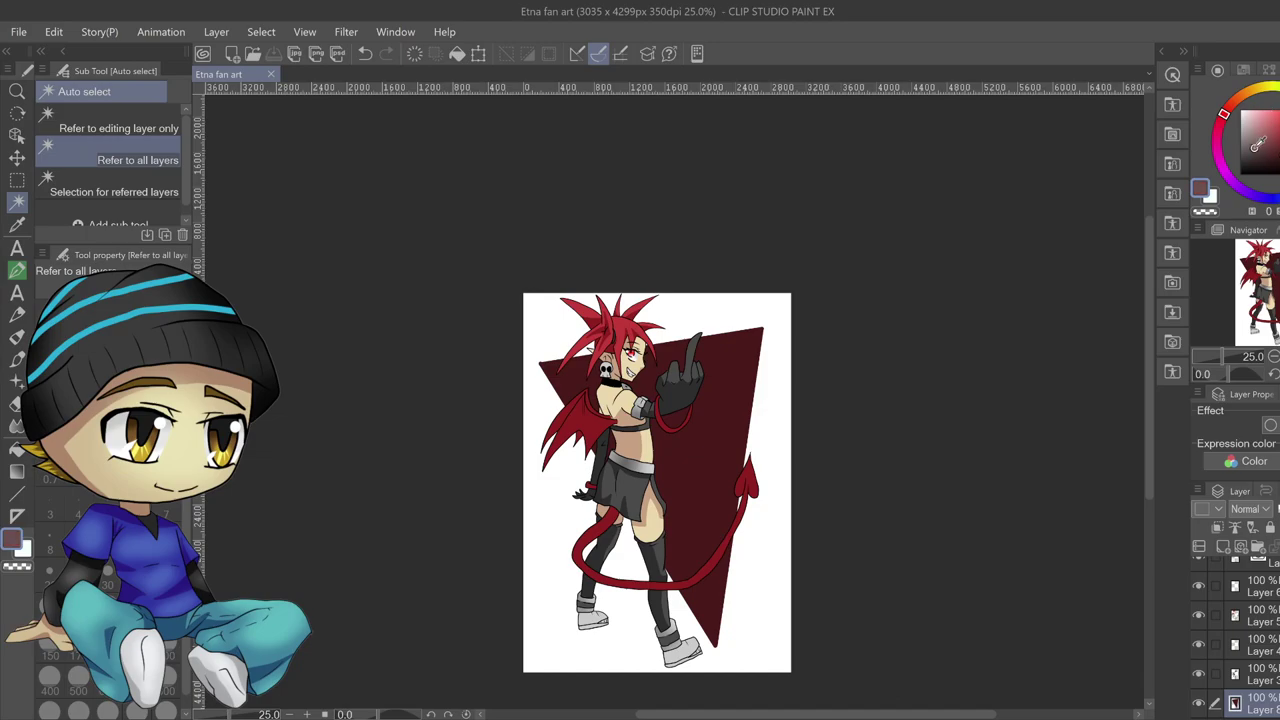
# Write the artist's signature in black with the Ink pen in the lower right corner of the page, and save
pyautogui.click(17, 270)
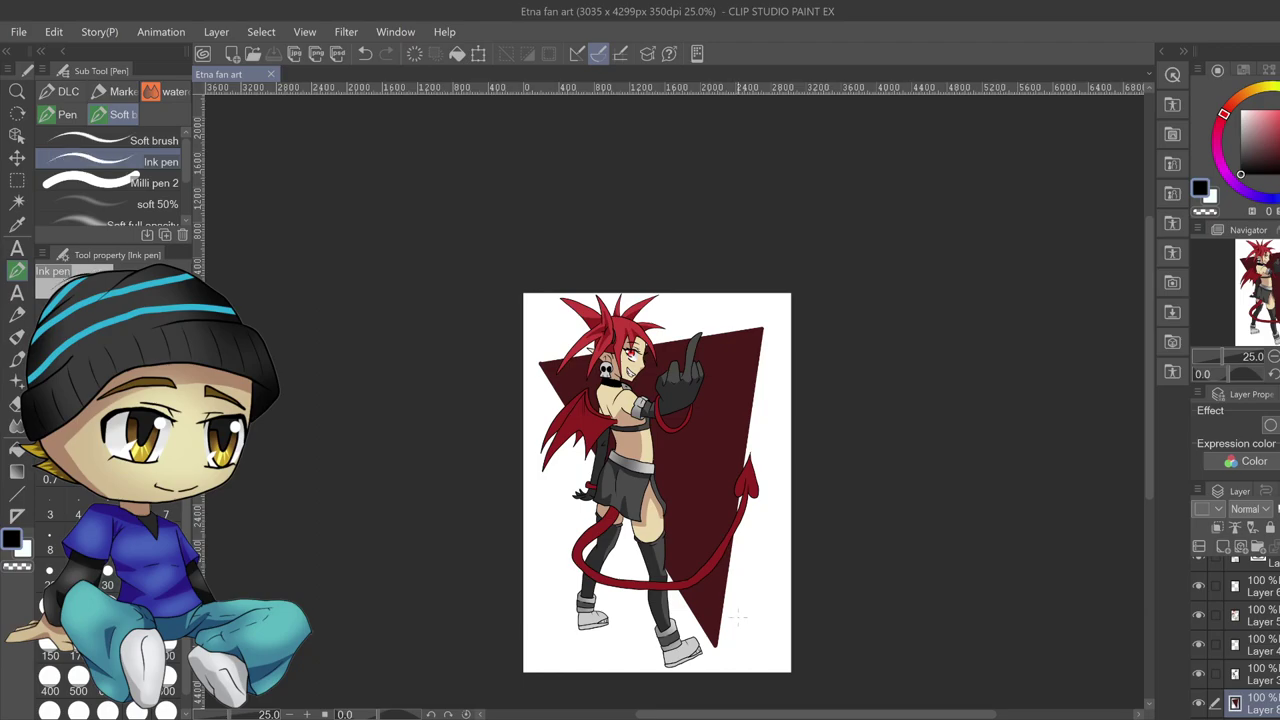
pyautogui.moveTo(736, 626)
pyautogui.mouseDown()
pyautogui.moveTo(746, 589)
pyautogui.moveTo(738, 618)
pyautogui.moveTo(755, 640)
pyautogui.moveTo(764, 630)
pyautogui.mouseUp()
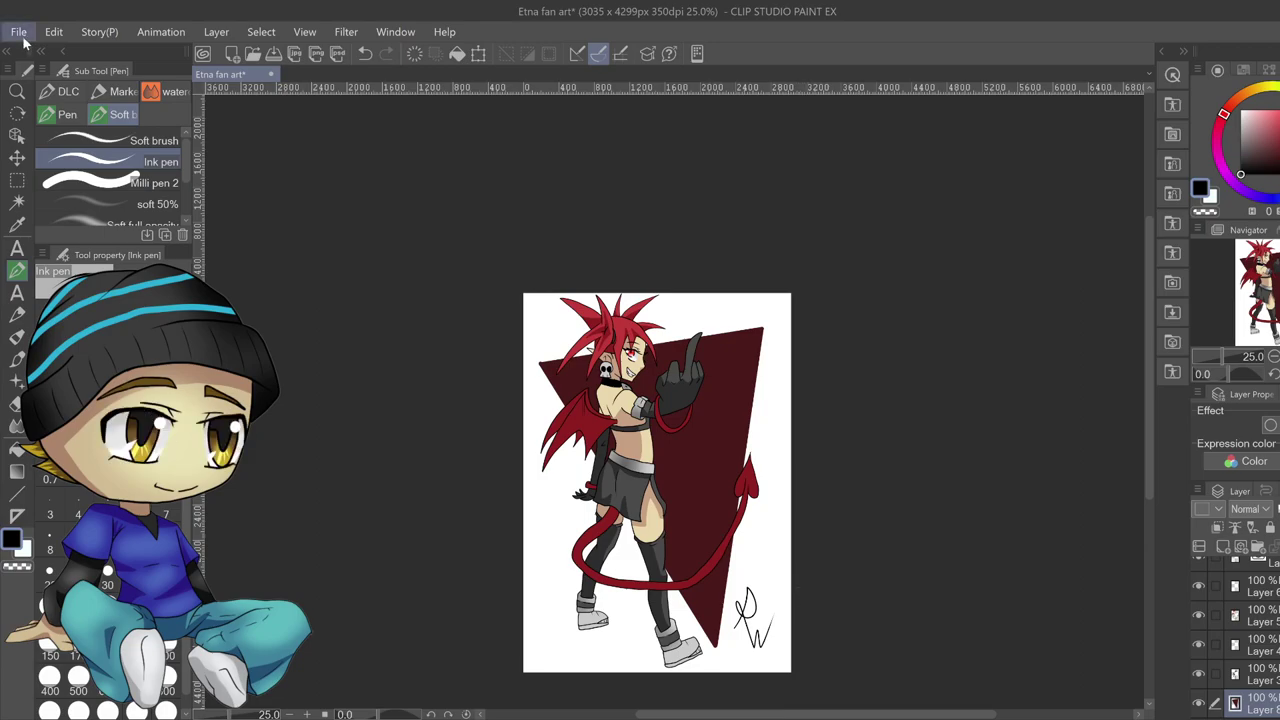
pyautogui.hotkey('ctrl', 's')
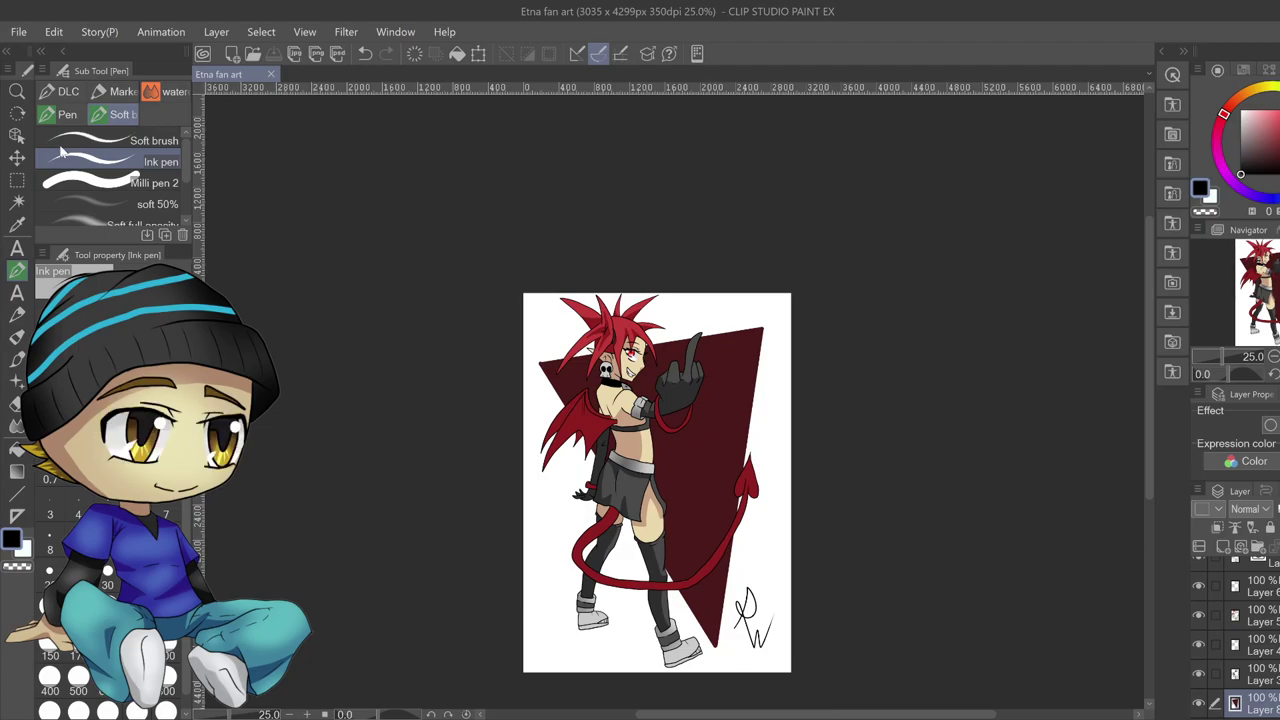
pyautogui.hotkey('alt', 'Tab')
pyautogui.click(62, 150)
pyautogui.hotkey('ctrl', '+')
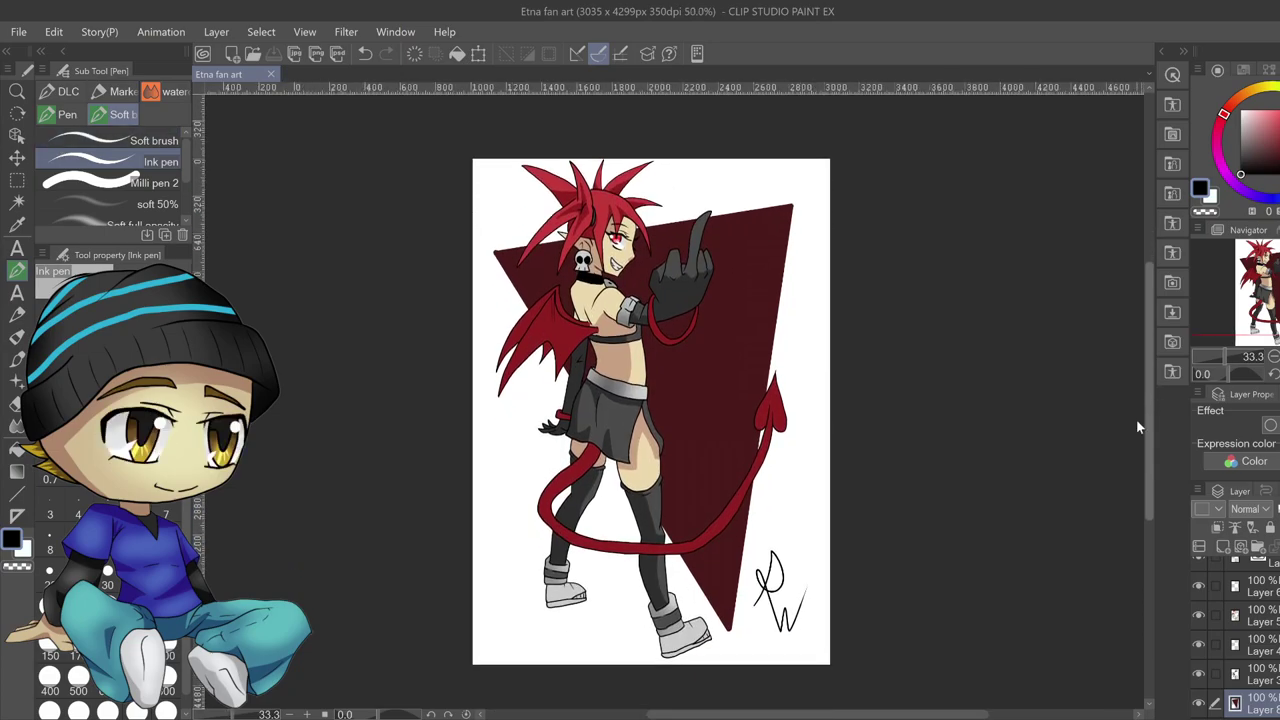
pyautogui.hotkey('ctrl', '+')
pyautogui.hotkey('ctrl', '-')
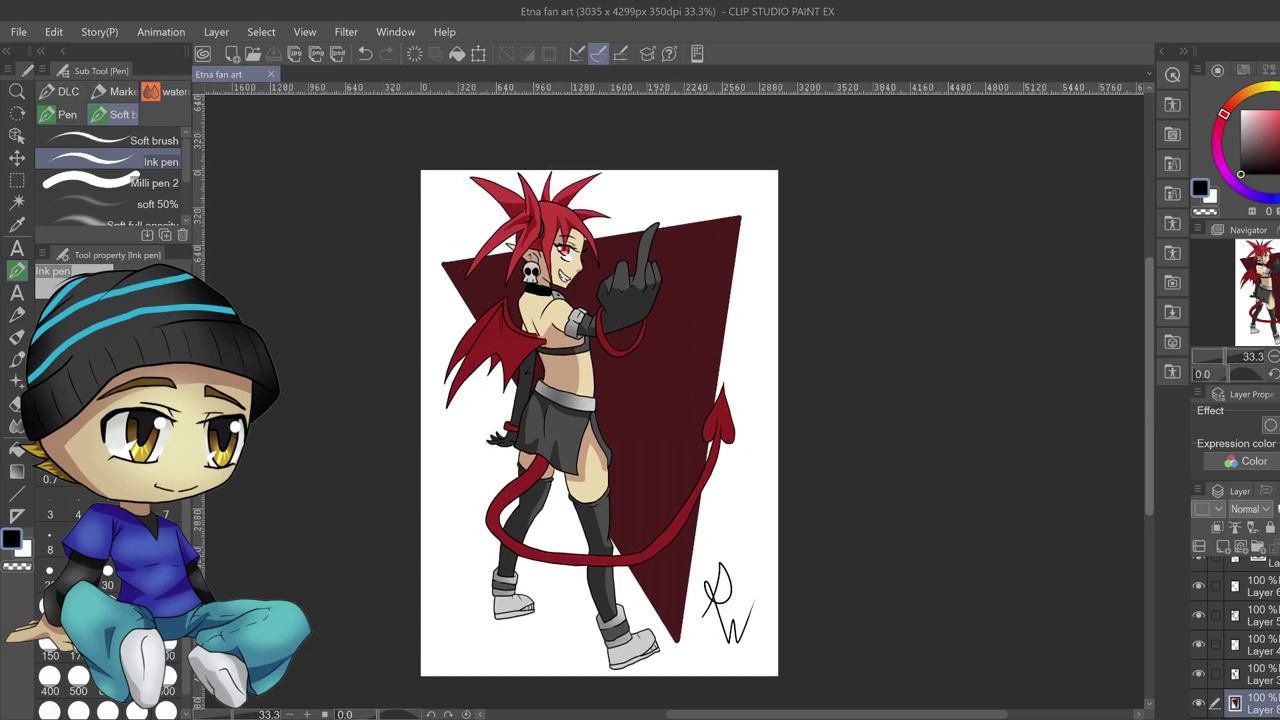
pyautogui.moveTo(952, 714); pyautogui.dragTo(894, 714)
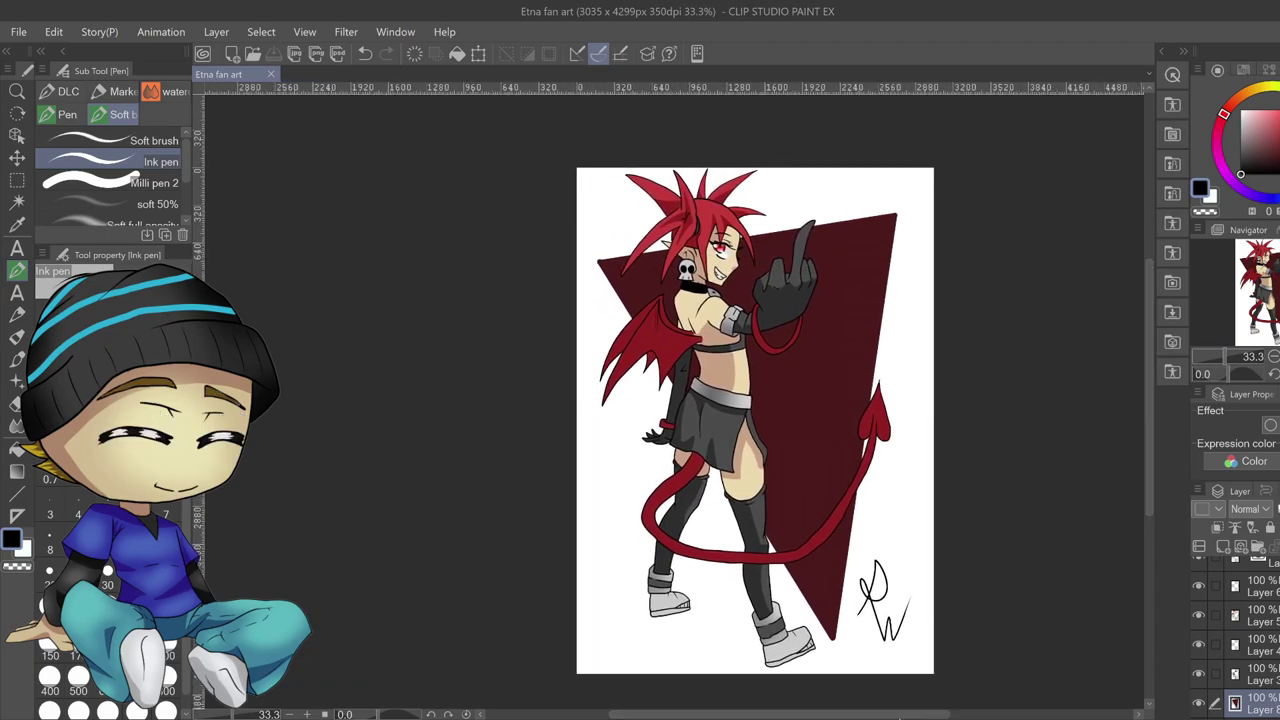